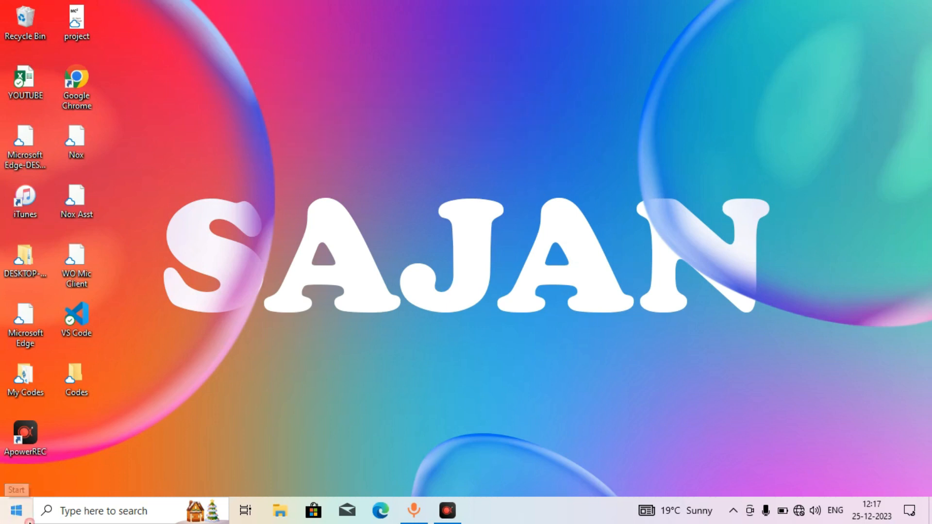
# Search the installed apps for "exc", launch Excel and create a blank workbook
pyautogui.click(19, 513)
pyautogui.click(615, 299)
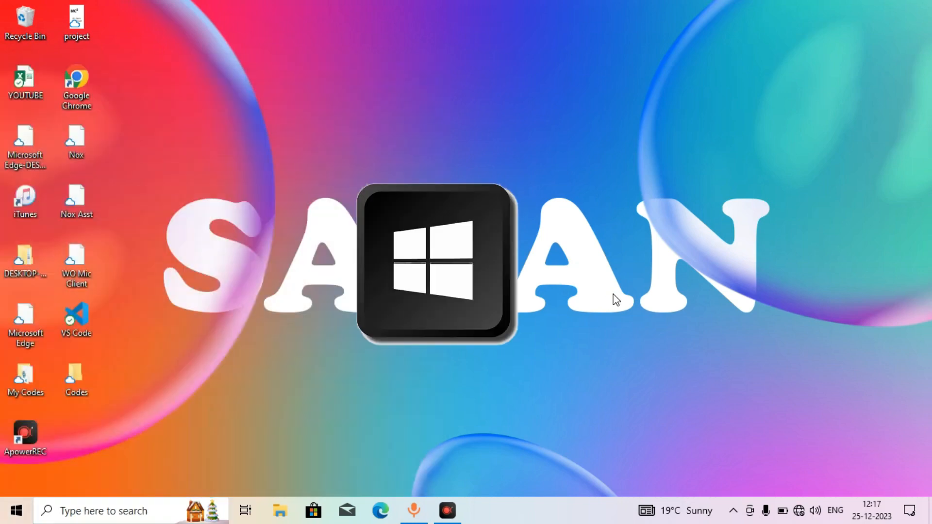
pyautogui.press('super')
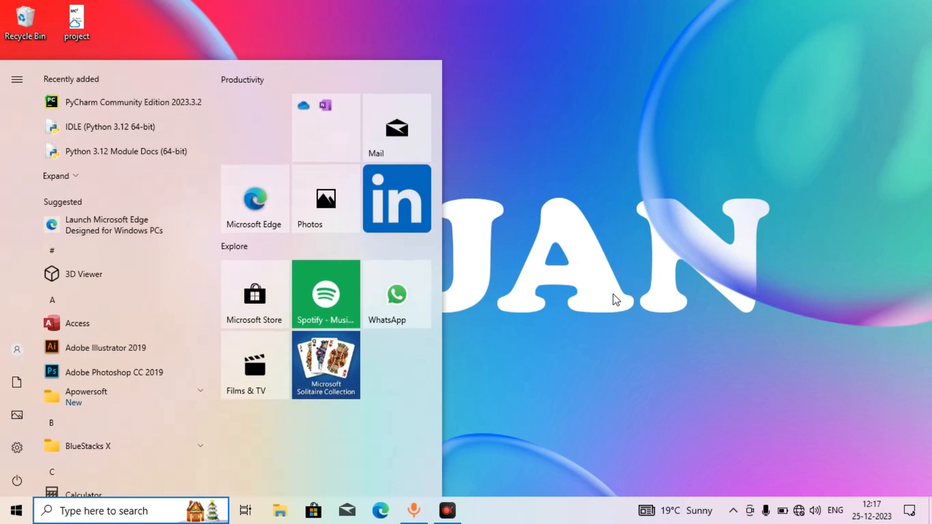
pyautogui.write('exc')
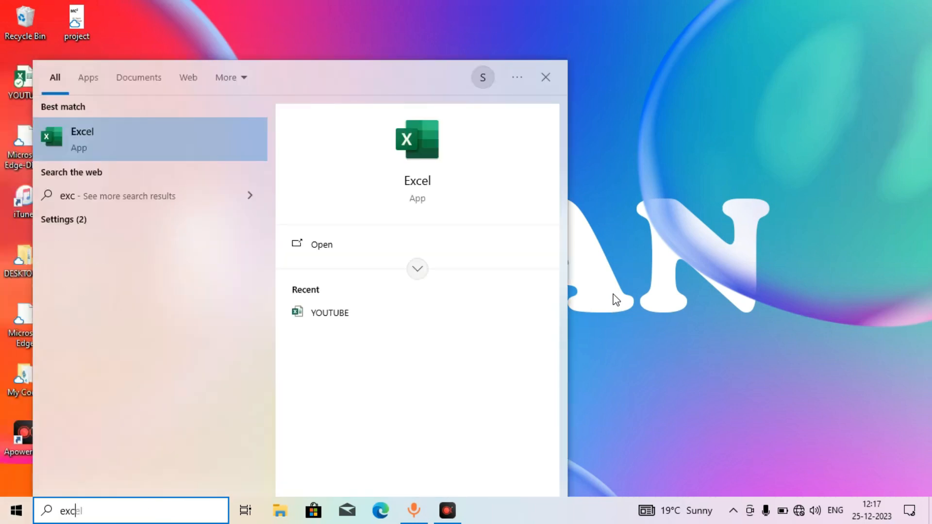
pyautogui.click(130, 137)
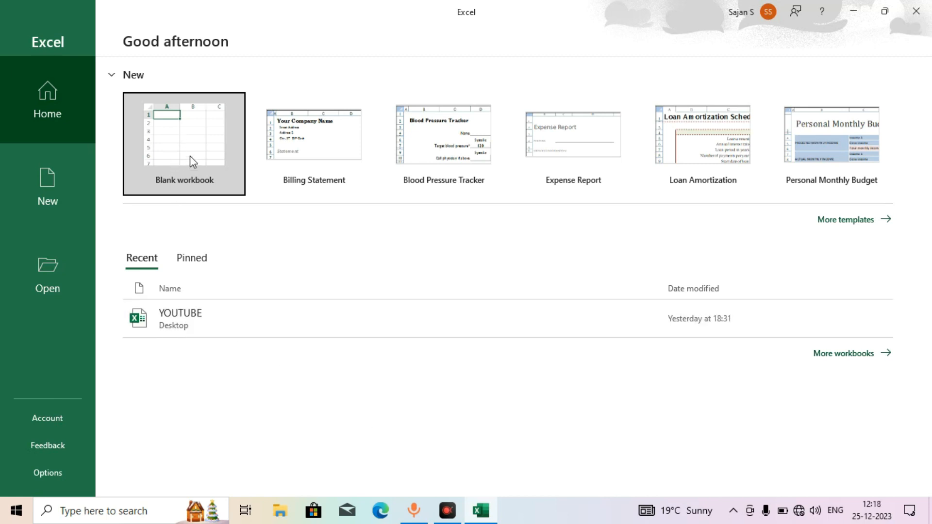
pyautogui.click(184, 145)
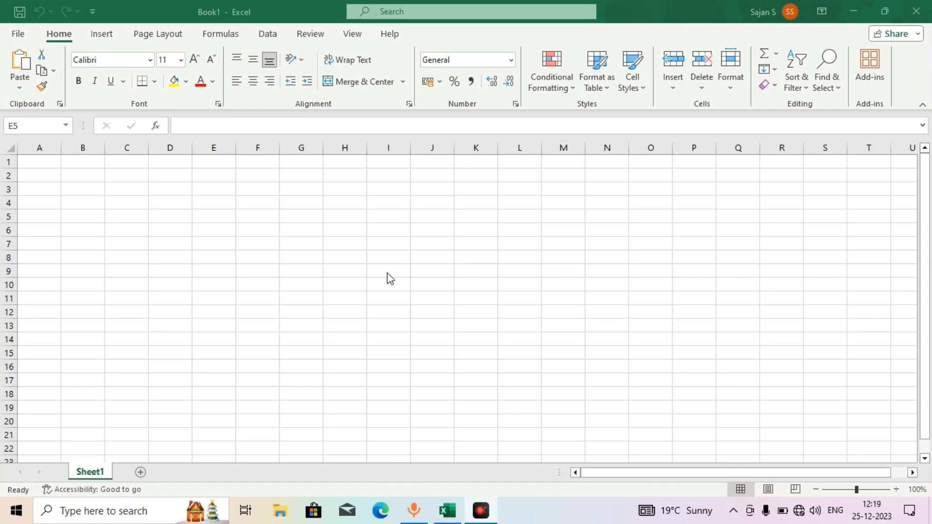
# Minimize the workbook window to reveal the desktop and bring it back, twice
pyautogui.click(848, 9)
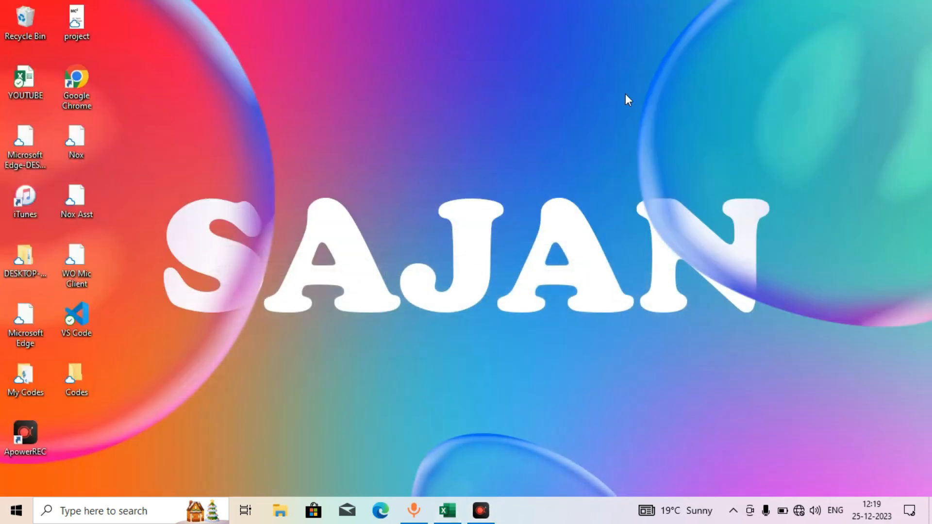
pyautogui.click(444, 513)
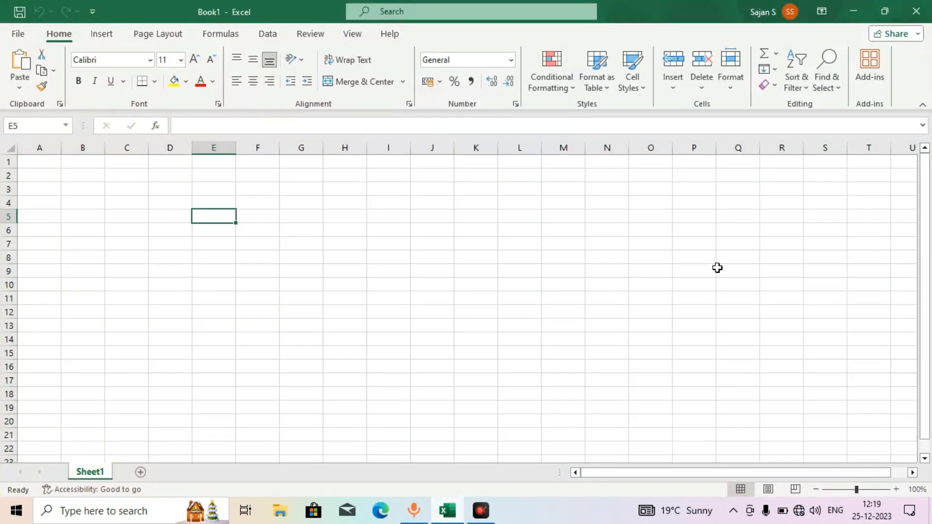
pyautogui.hotkey('alt', 'space')
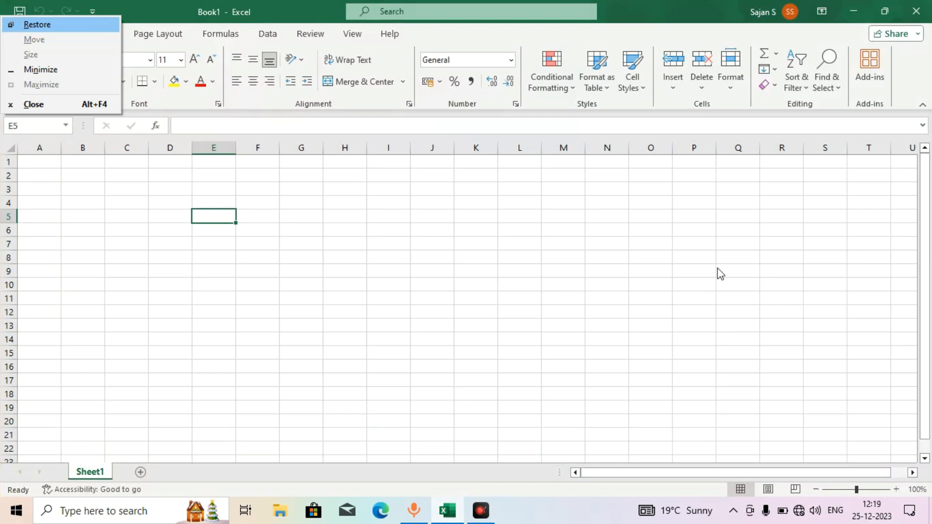
pyautogui.press('n')
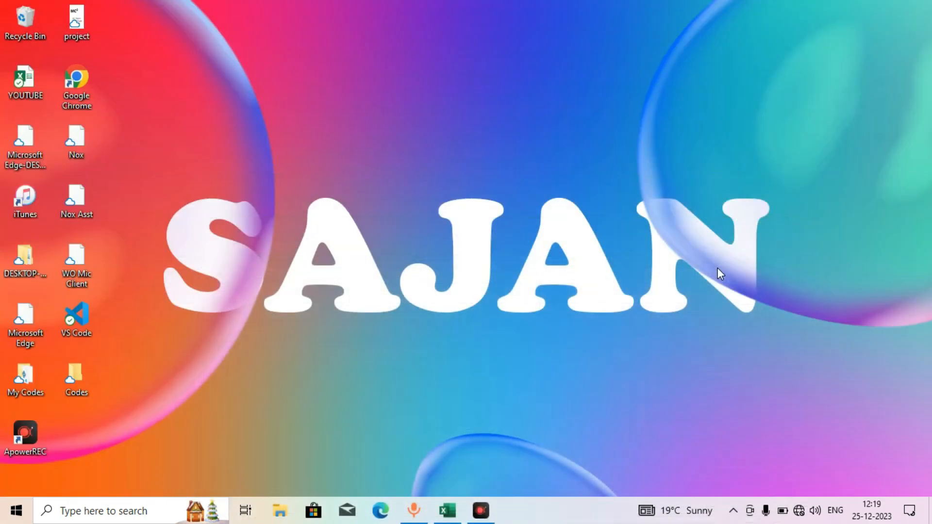
pyautogui.hotkey('alt', 'Tab')
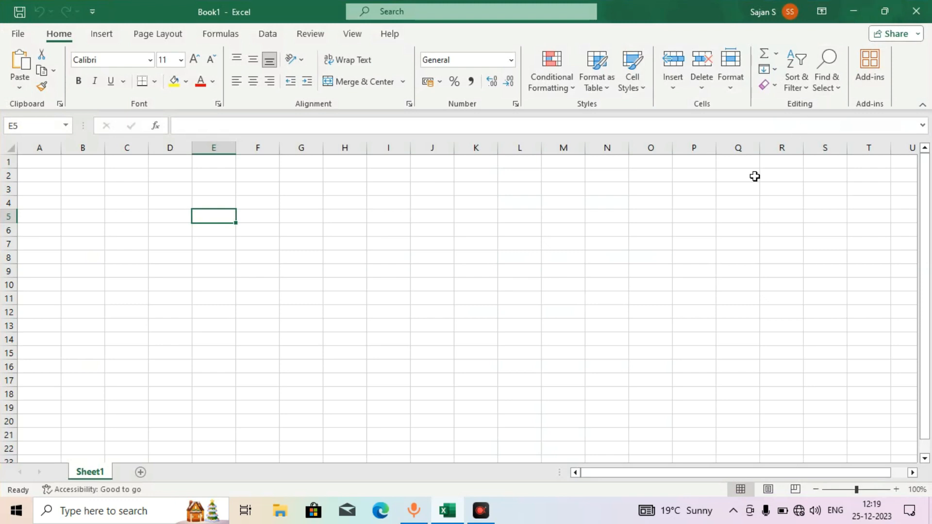
# Restore the maximized workbook window to a floating size, shift it slightly and widen it
pyautogui.hotkey('alt', 'space')
pyautogui.press('r')
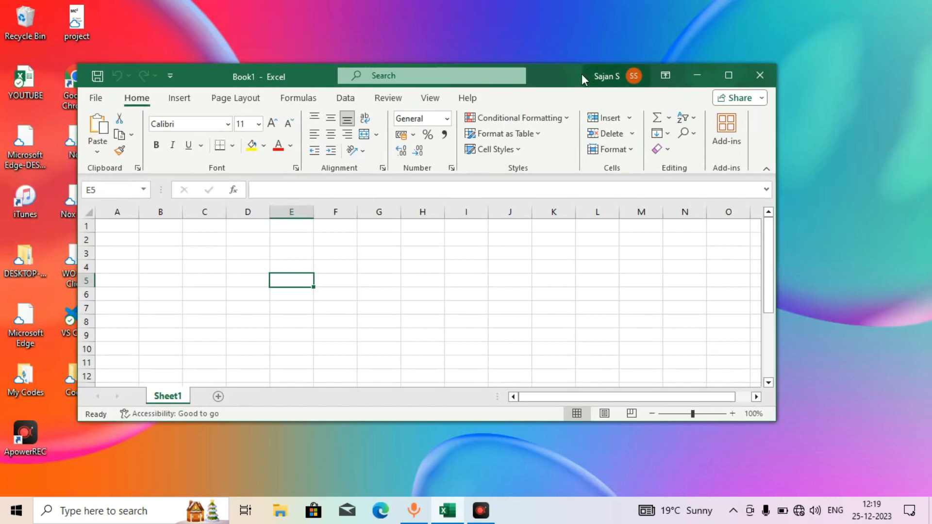
pyautogui.moveTo(579, 74)
pyautogui.mouseDown()
pyautogui.moveTo(628, 28)
pyautogui.moveTo(574, 44)
pyautogui.moveTo(572, 74)
pyautogui.mouseUp()
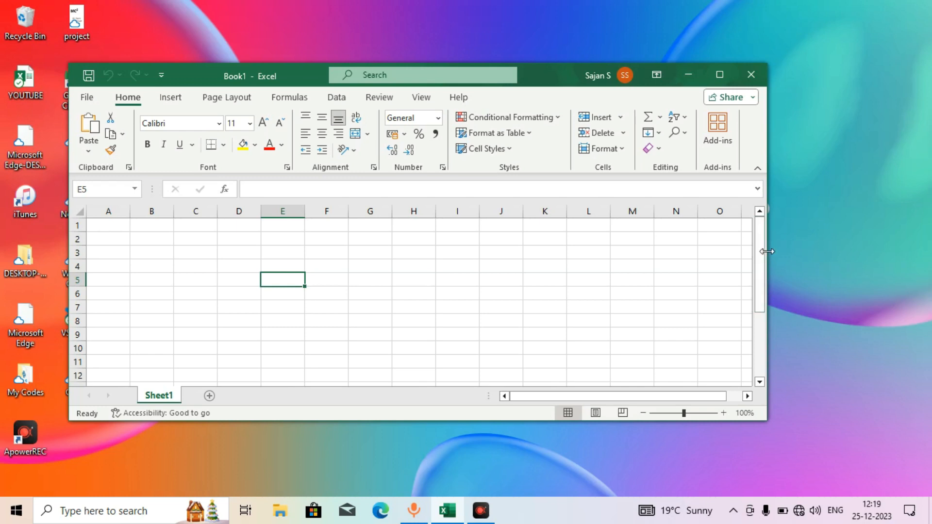
pyautogui.moveTo(767, 252); pyautogui.dragTo(846, 243)
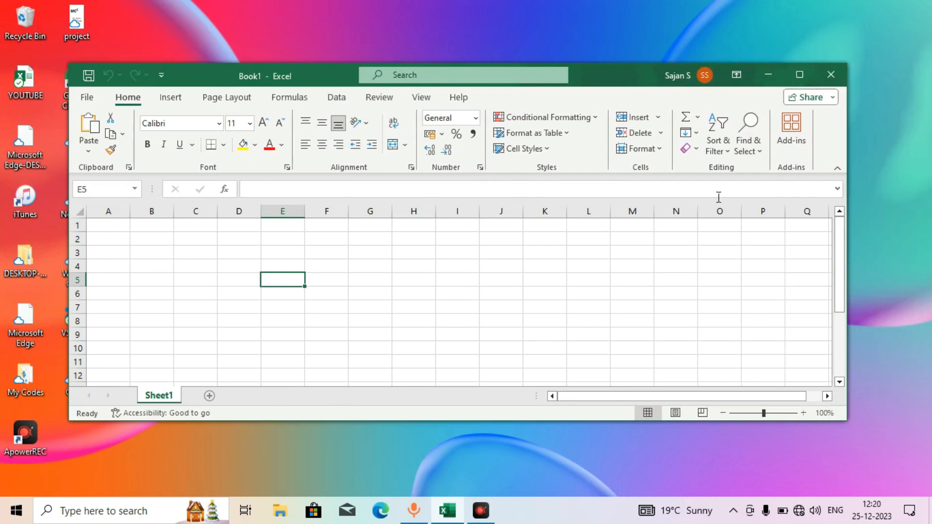
# Maximize the workbook window and close Excel
pyautogui.hotkey('alt', 'space')
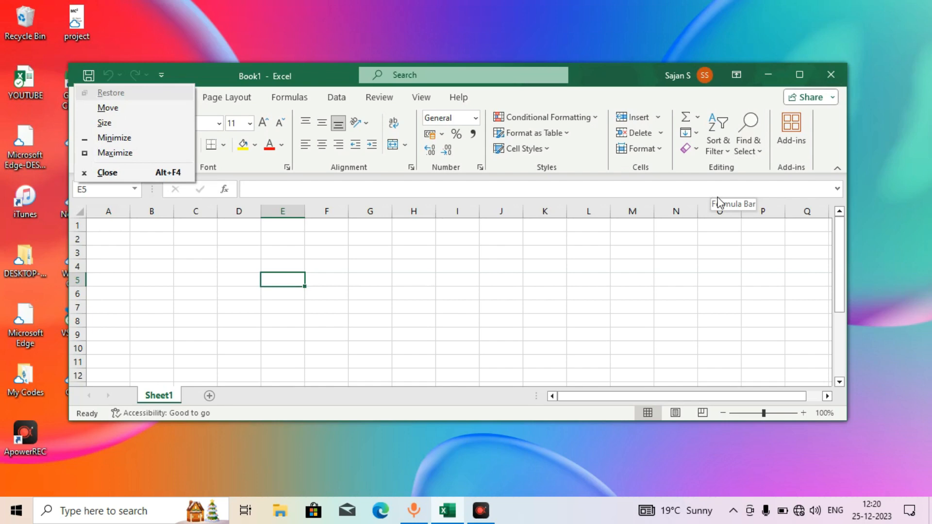
pyautogui.press('x')
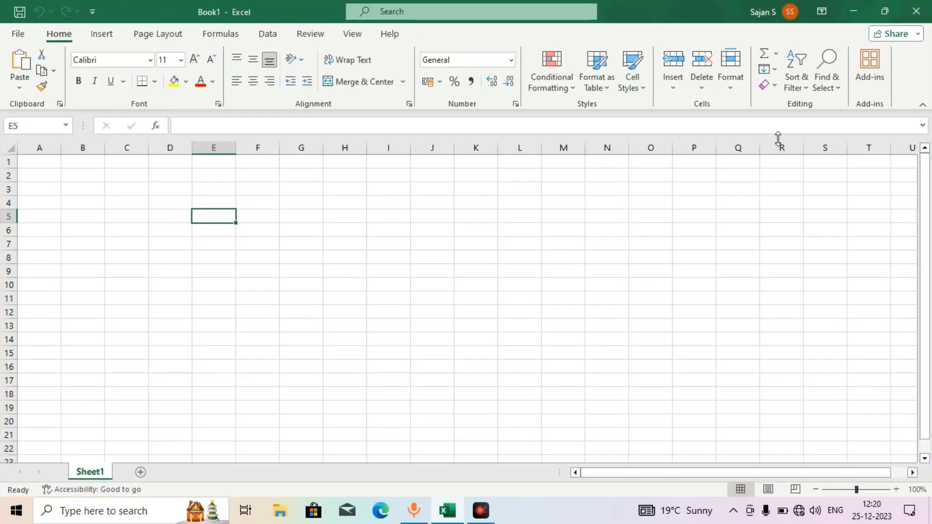
pyautogui.hotkey('alt', 'F4')
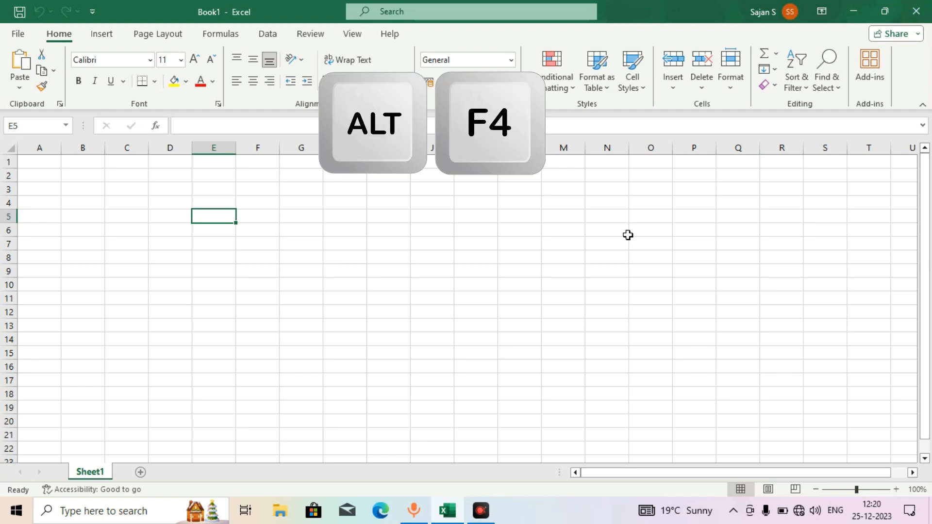
pyautogui.hotkey('alt', 'space')
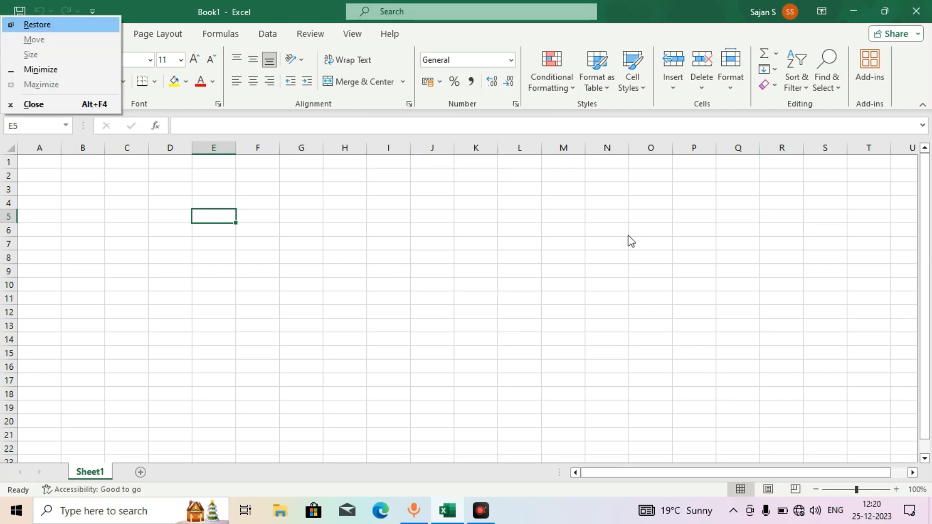
pyautogui.hotkey('alt', 'F4')
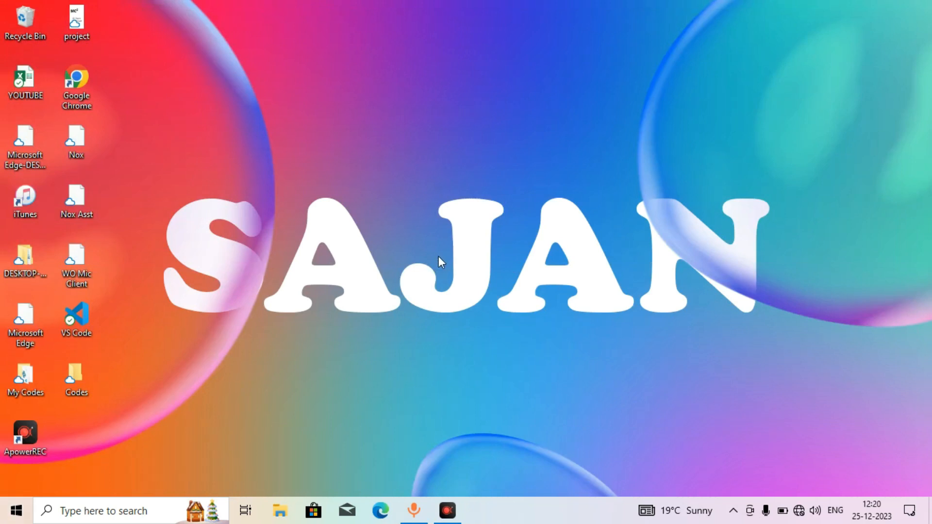
# Launch Excel with the Run command "excel" and create a blank workbook
pyautogui.press('super+r')
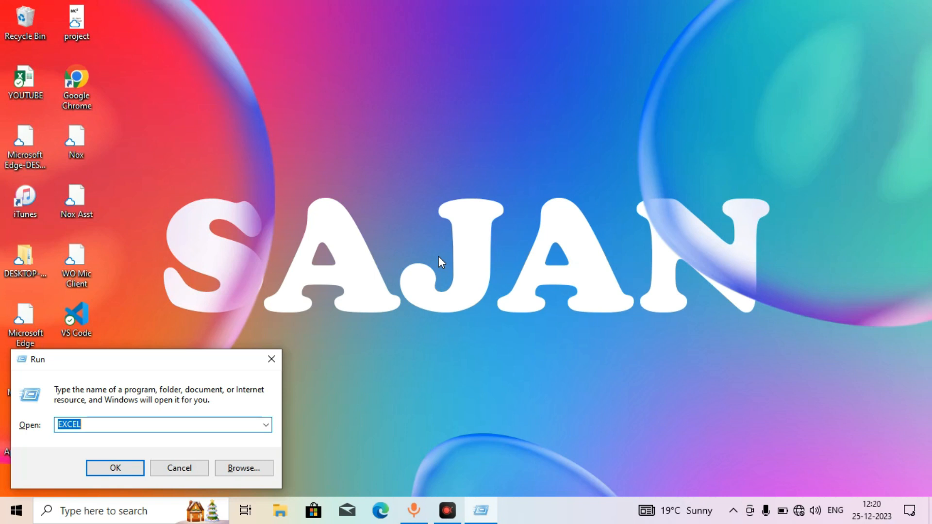
pyautogui.write('excel')
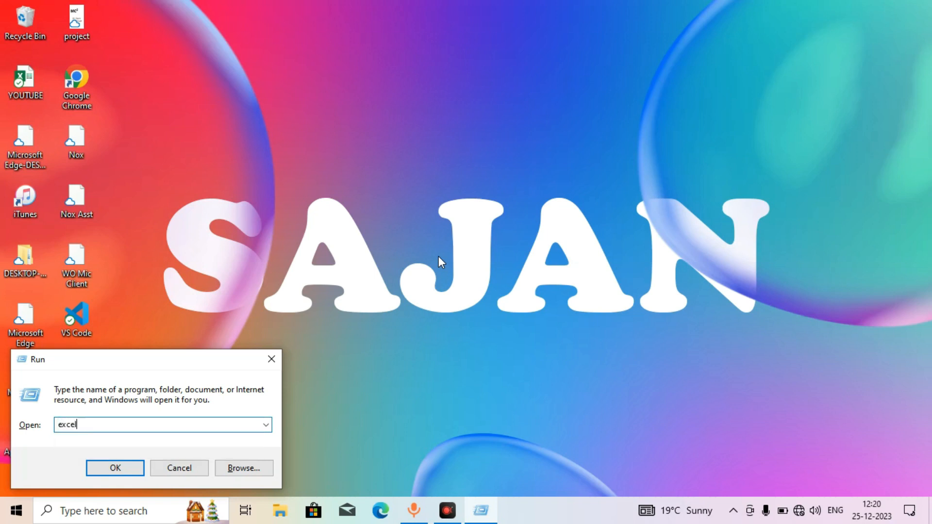
pyautogui.press('Return')
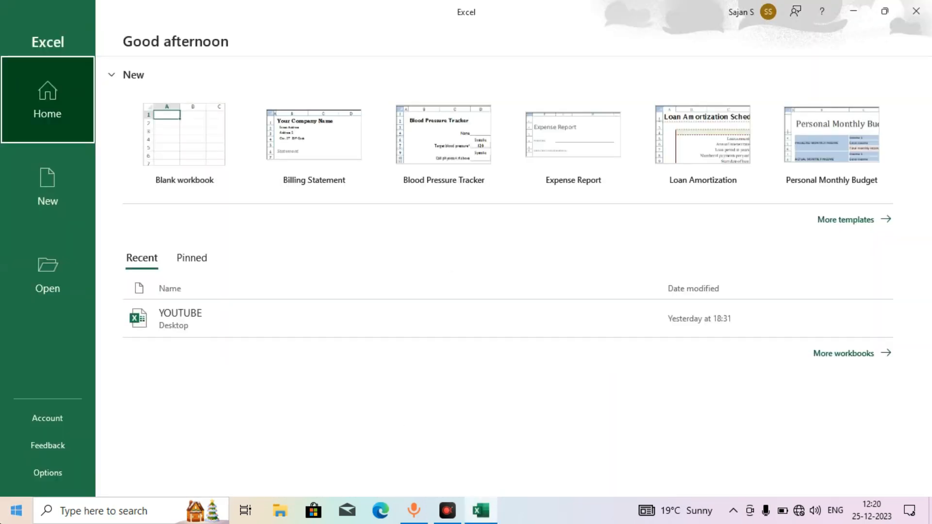
pyautogui.click(17, 511)
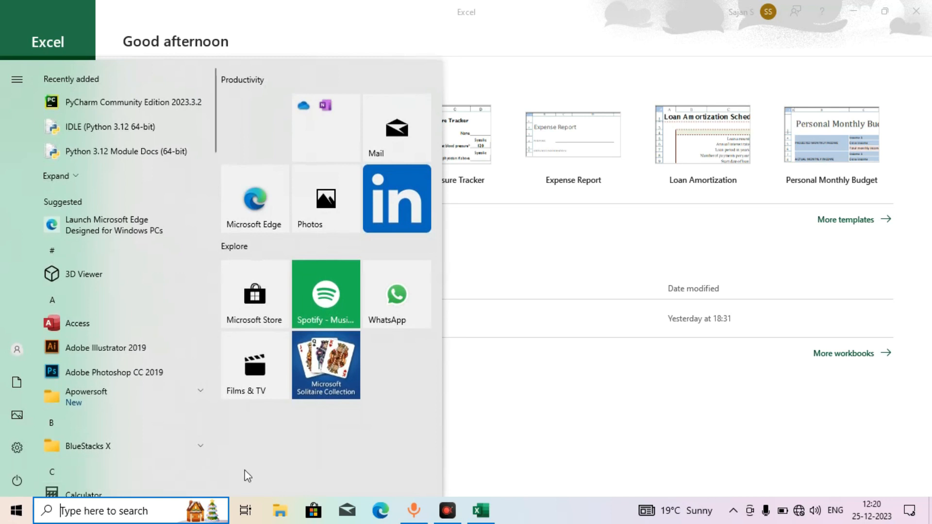
pyautogui.click(548, 419)
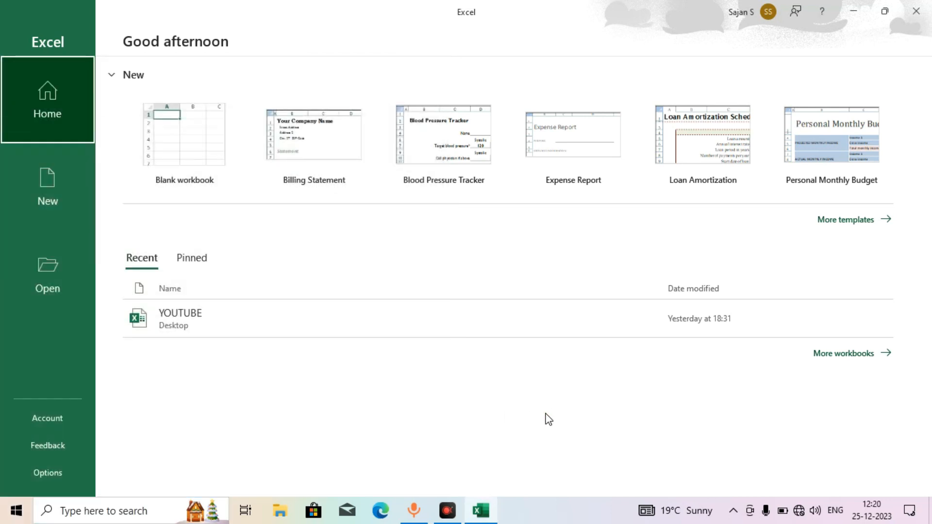
pyautogui.click(199, 162)
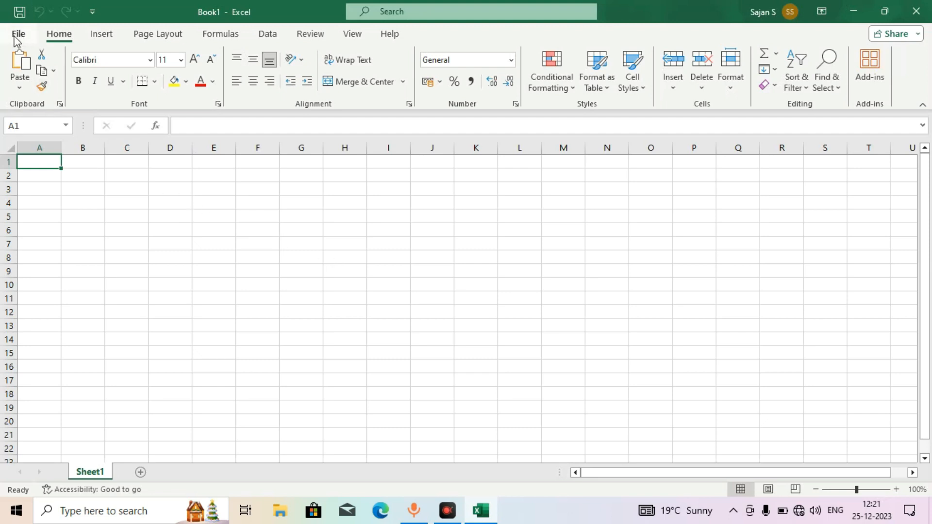
# Look over the Page Layout commands and return to the Home commands
pyautogui.click(158, 35)
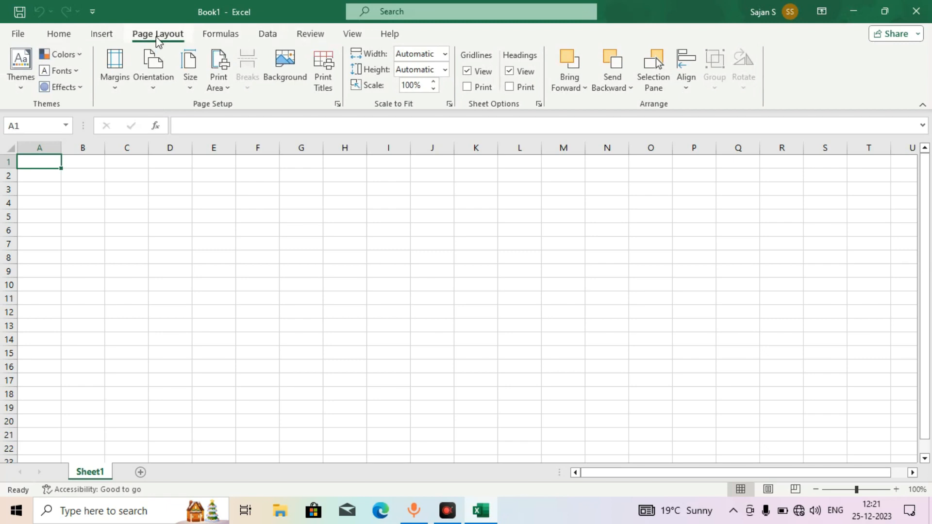
pyautogui.click(72, 39)
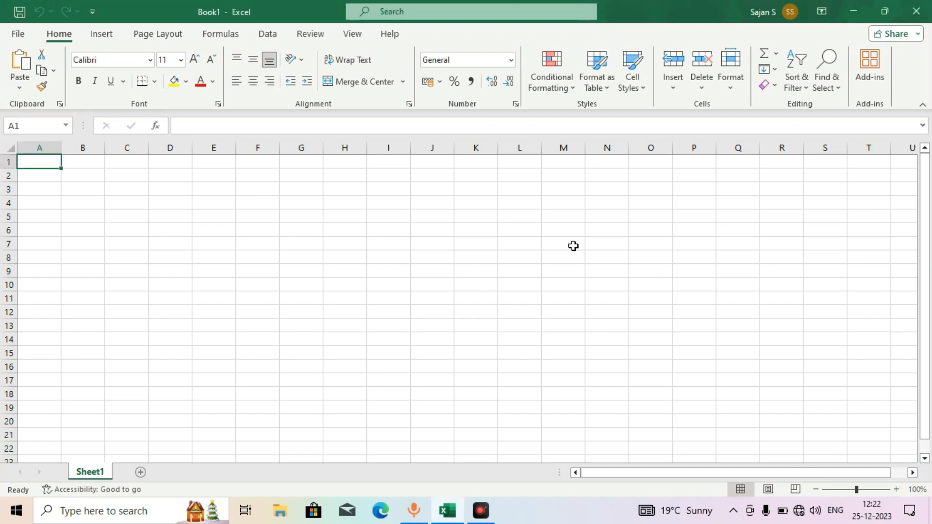
# Collapse the ribbon to its tab names and expand it again, twice
pyautogui.hotkey('ctrl', 'F1')
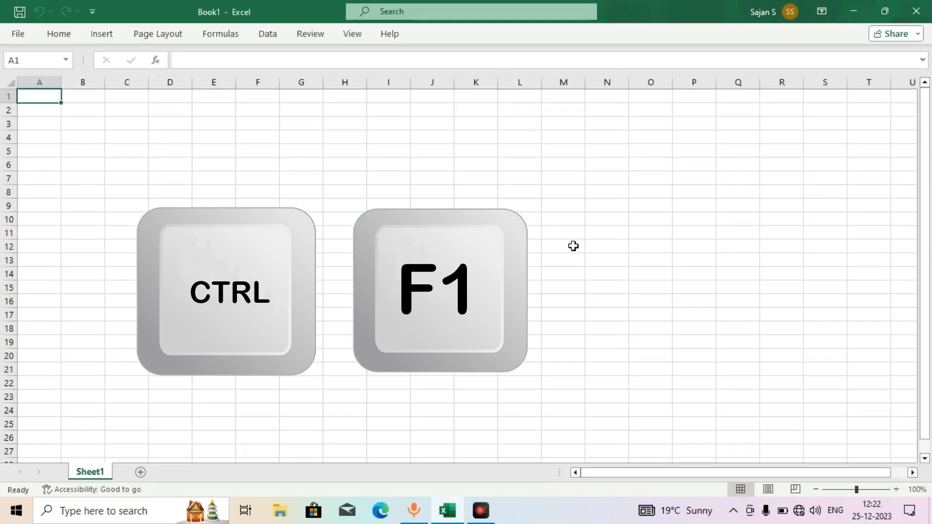
pyautogui.hotkey('ctrl', 'F1')
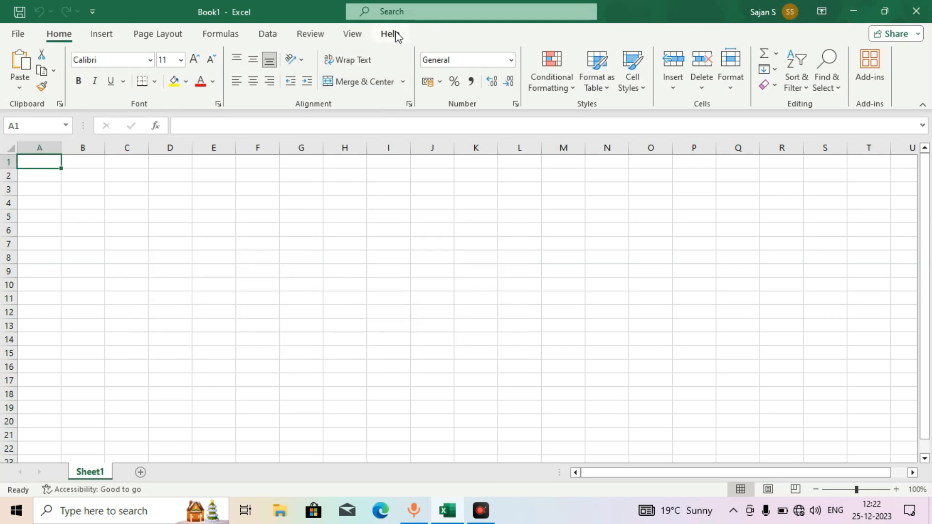
pyautogui.rightClick(360, 37)
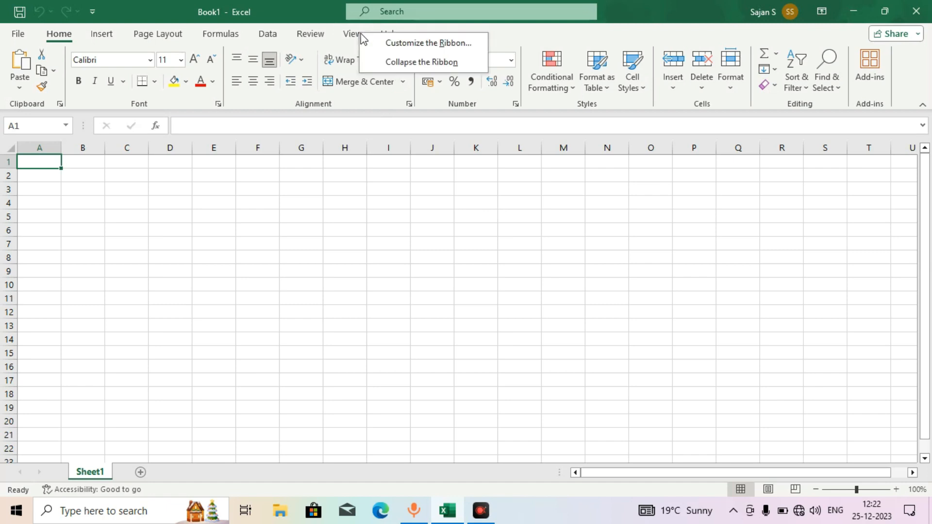
pyautogui.click(410, 64)
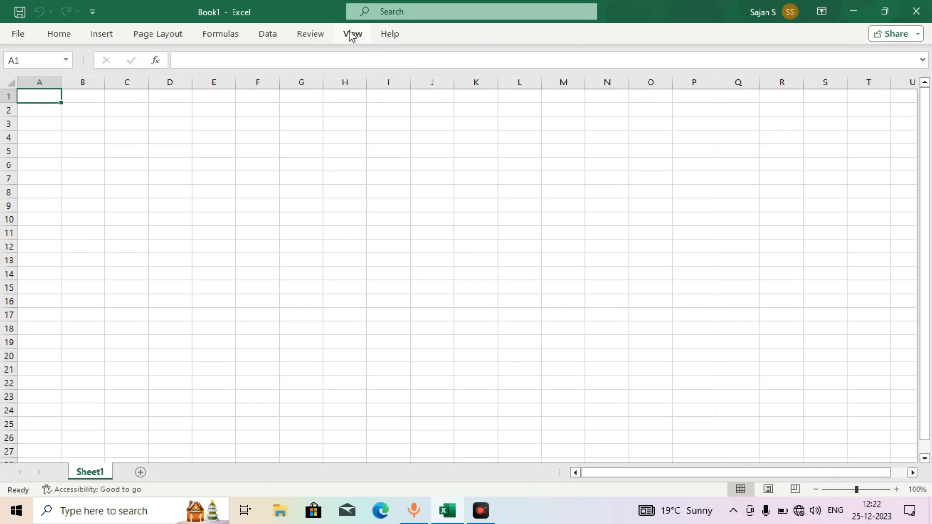
pyautogui.rightClick(352, 35)
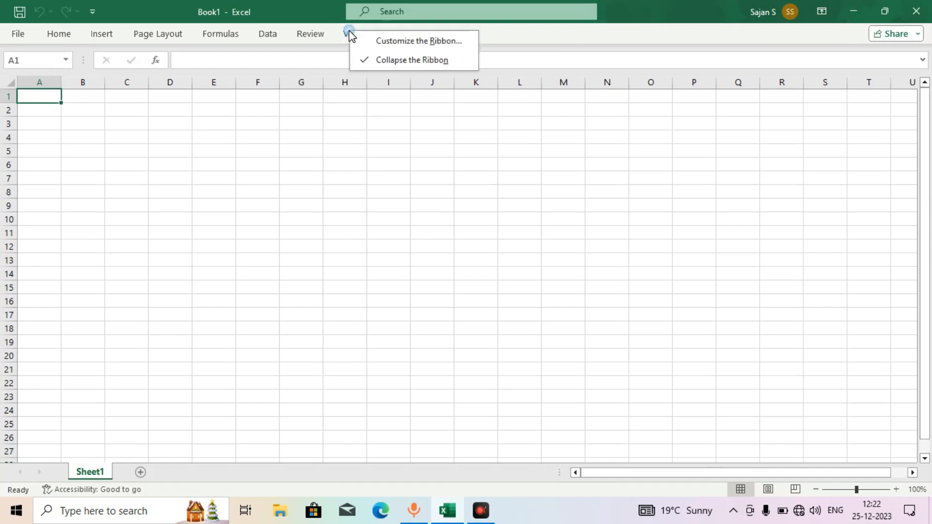
pyautogui.click(404, 62)
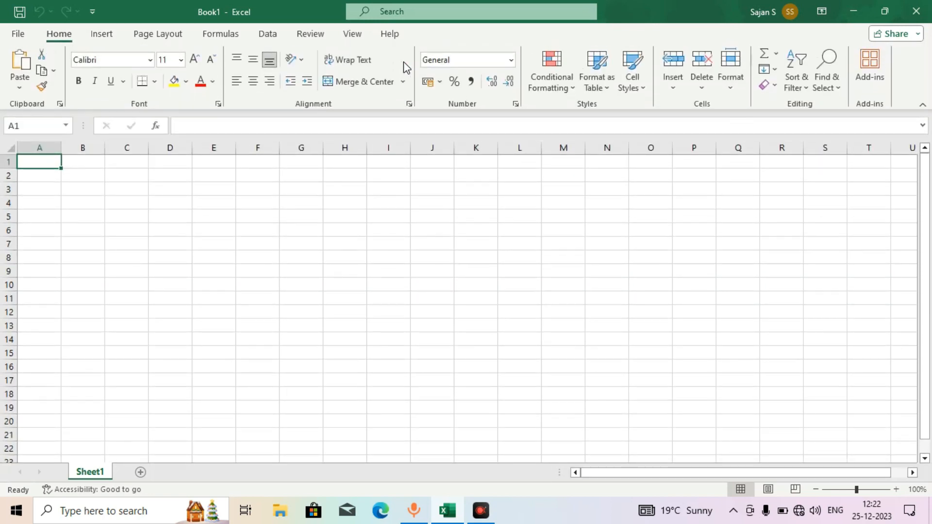
# Select cells E10, E7 and F11 one after another in the empty sheet
pyautogui.click(213, 284)
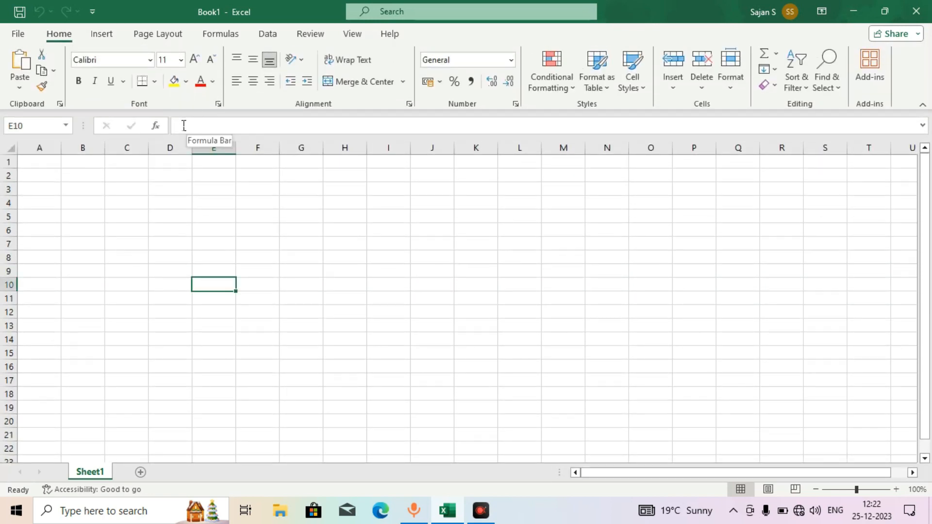
pyautogui.click(222, 244)
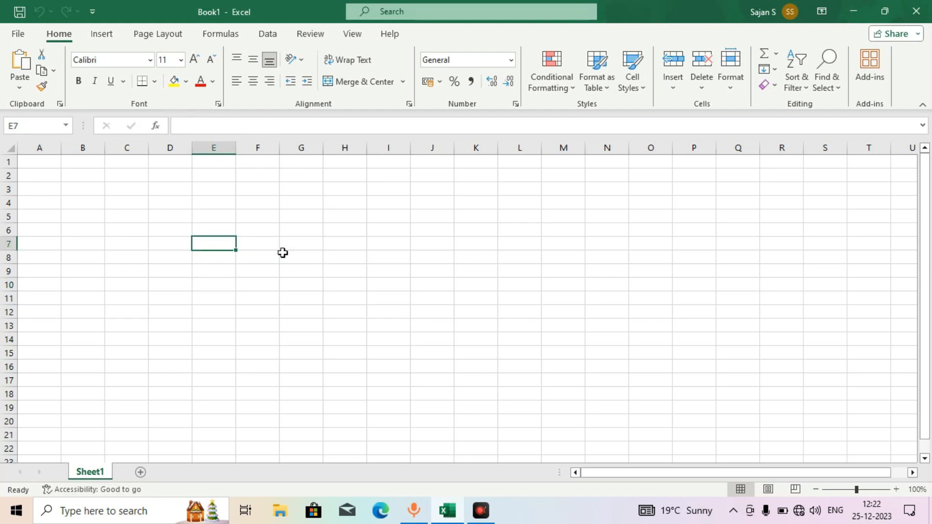
pyautogui.click(263, 296)
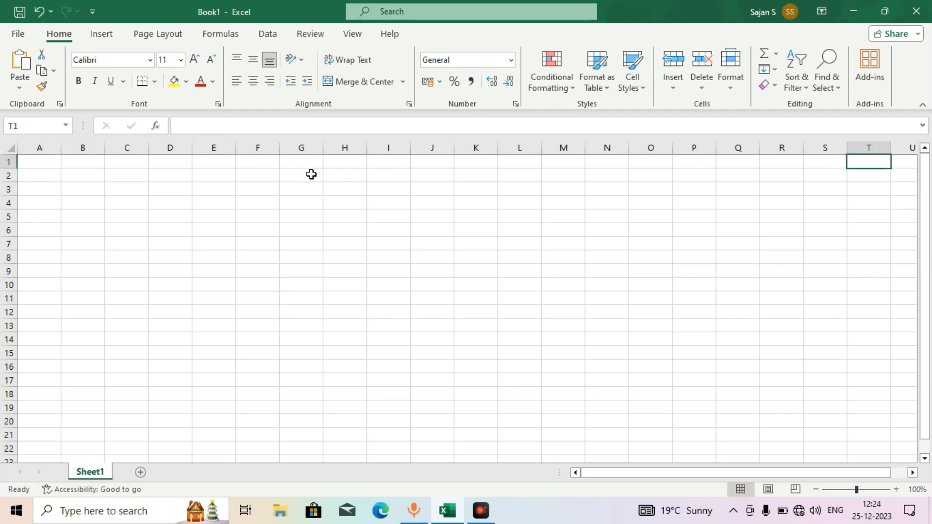
# Select cell I2 and move the selection cell by cell along row 2 to AE2
pyautogui.click(378, 178)
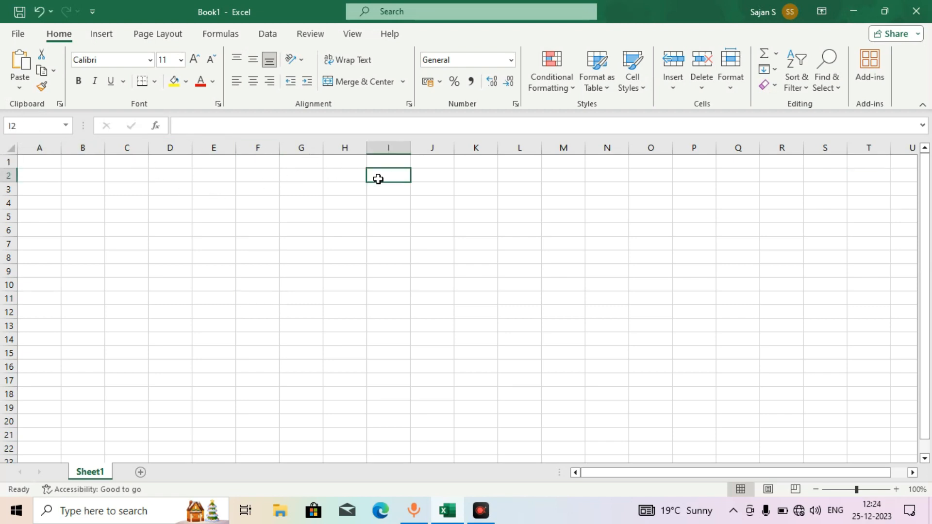
pyautogui.press('Right')
pyautogui.press('Right')
pyautogui.press('Right')
pyautogui.press('Right')
pyautogui.press('Right')
pyautogui.press('Right')
pyautogui.press('Right')
pyautogui.press('Right')
pyautogui.press('Right')
pyautogui.press('Right')
pyautogui.press('Right')
pyautogui.press('Right')
pyautogui.press('Right')
pyautogui.press('Right')
pyautogui.press('Right')
pyautogui.press('Right')
pyautogui.press('Right')
pyautogui.press('Right')
pyautogui.press('Right')
pyautogui.press('Right')
pyautogui.press('Right')
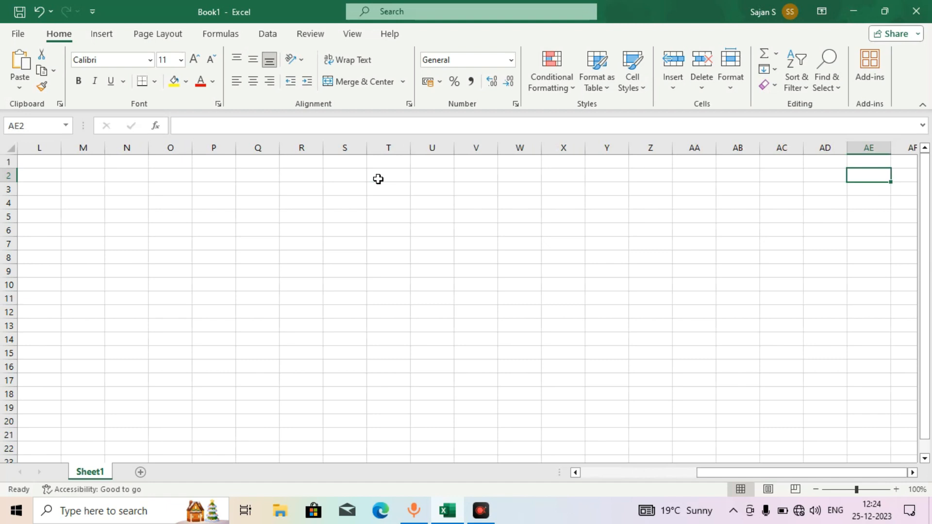
# Jump to the last column of the sheet in row 2 and back to the first column
pyautogui.hotkey('ctrl', 'Right')
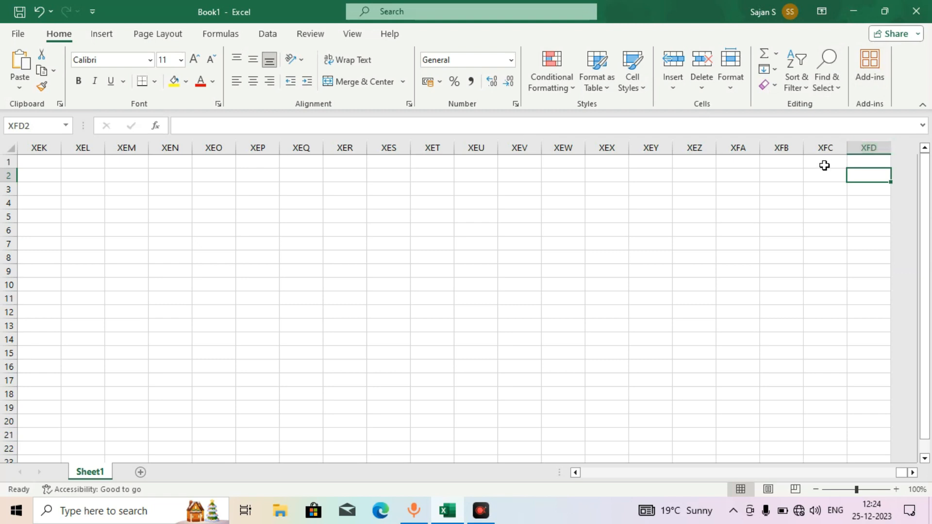
pyautogui.hotkey('ctrl', 'Left')
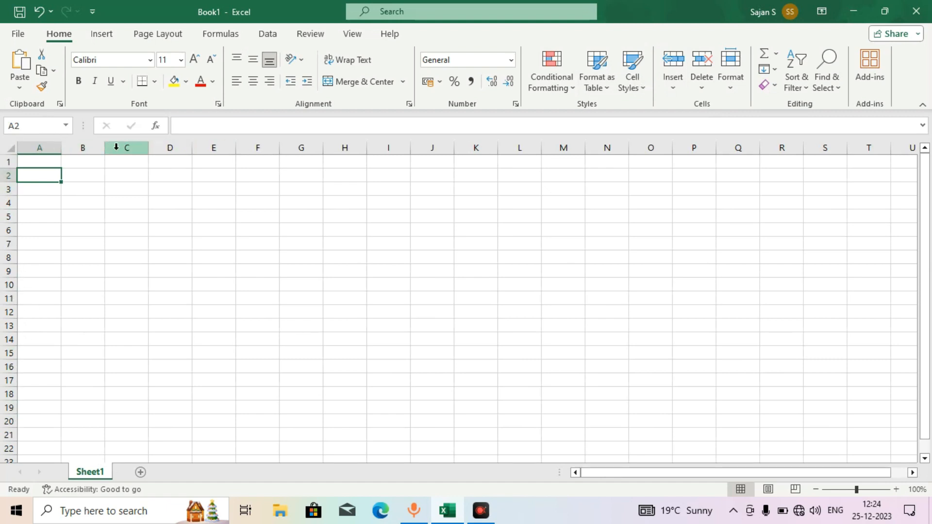
# Select the whole of column A, row 1 and row 2 one after another
pyautogui.click(52, 145)
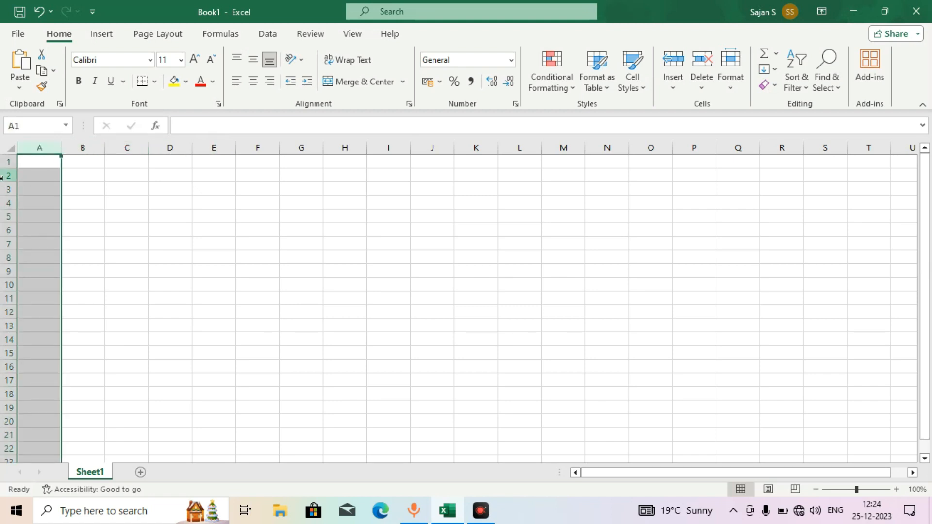
pyautogui.click(8, 164)
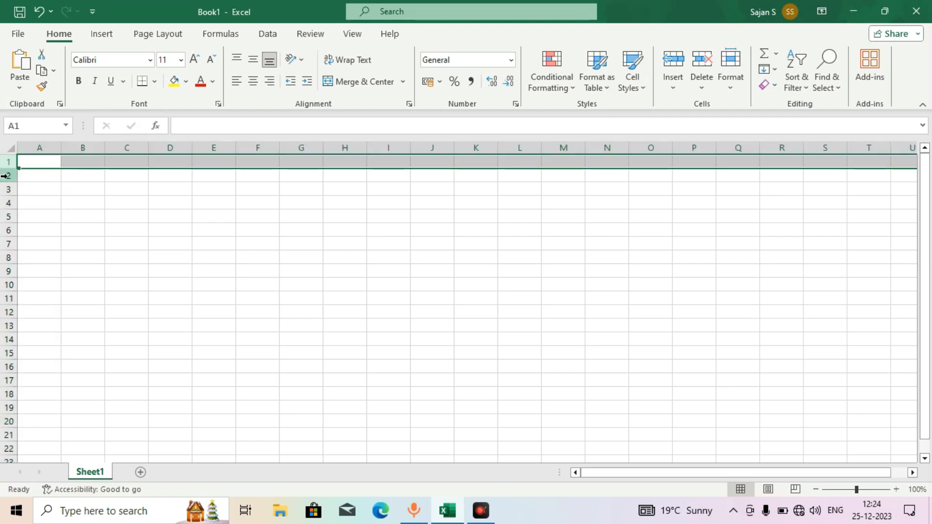
pyautogui.click(8, 176)
# From cell A3, jump to the sheet's last row in column A and return to cell A1
pyautogui.click(31, 189)
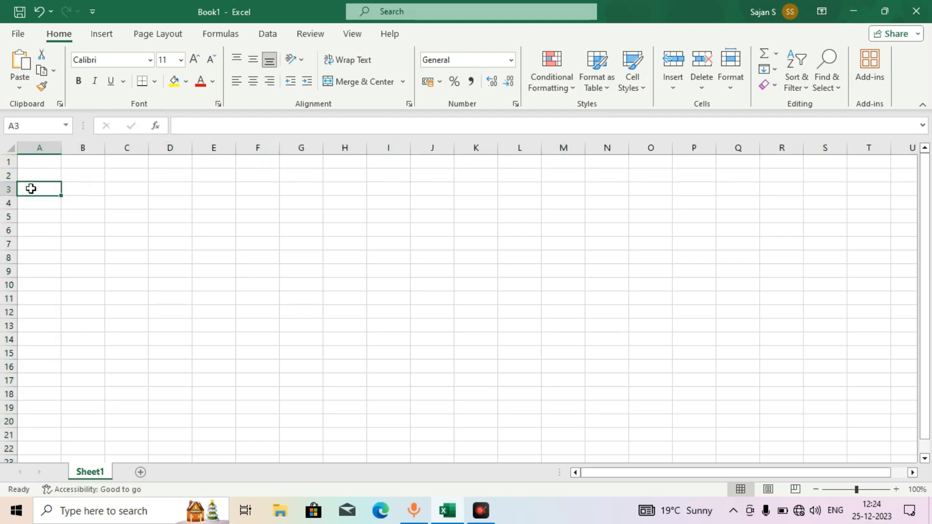
pyautogui.hotkey('ctrl', 'Down')
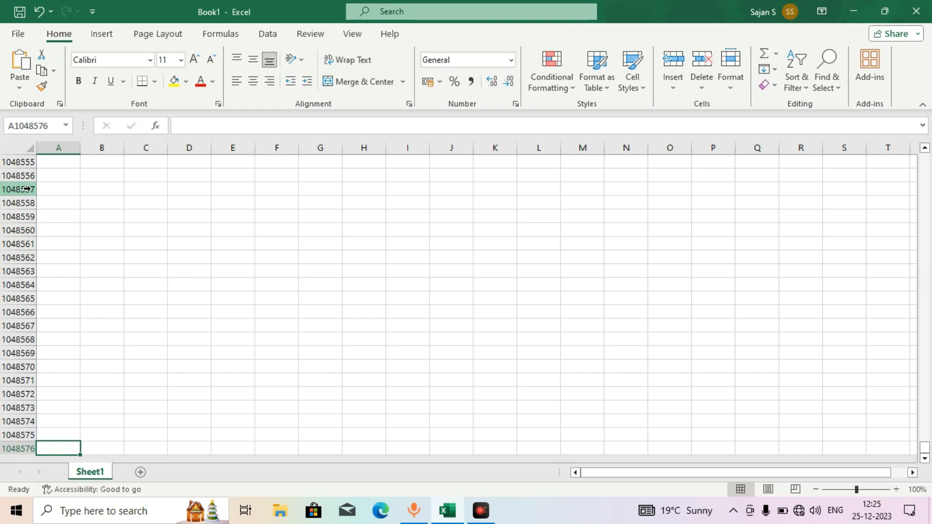
pyautogui.hotkey('ctrl', 'Home')
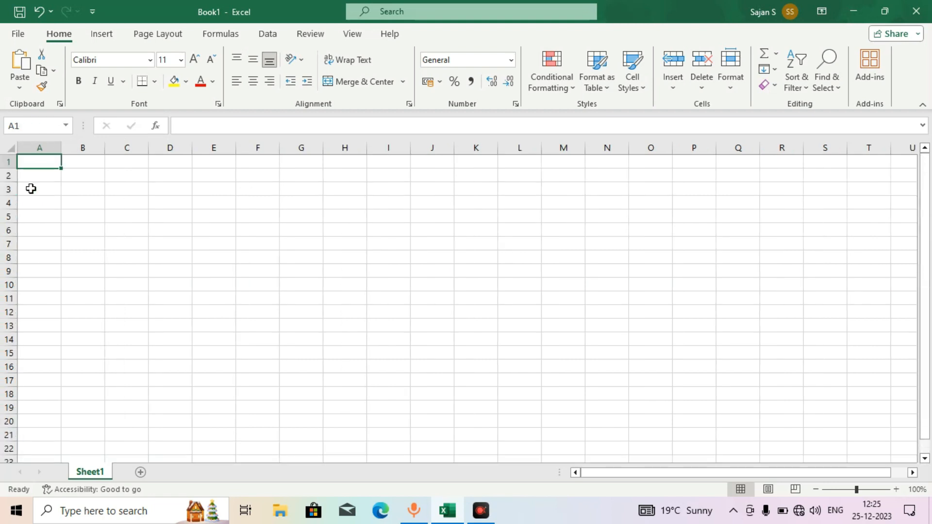
# Select cells B2, A2, D2, F7, H5, E6 and C9 one after another
pyautogui.click(67, 177)
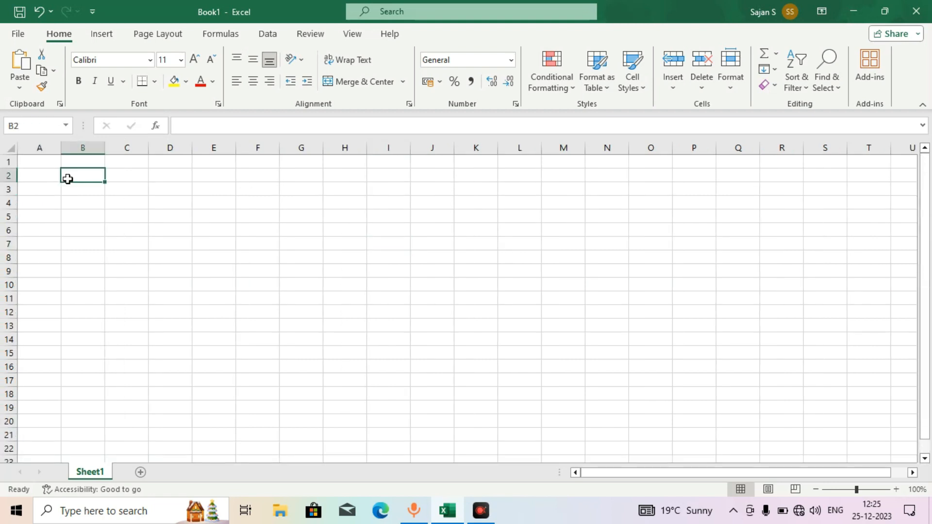
pyautogui.click(44, 174)
pyautogui.click(170, 181)
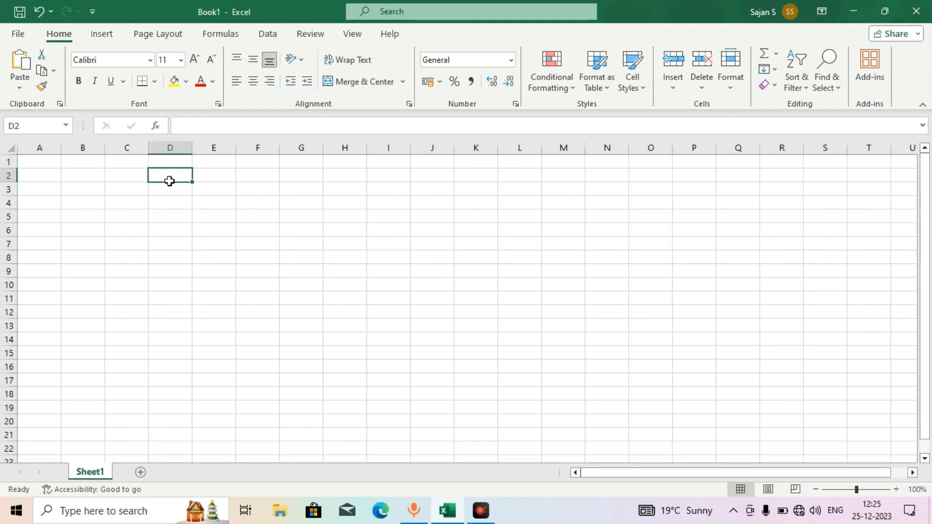
pyautogui.click(270, 247)
pyautogui.click(328, 214)
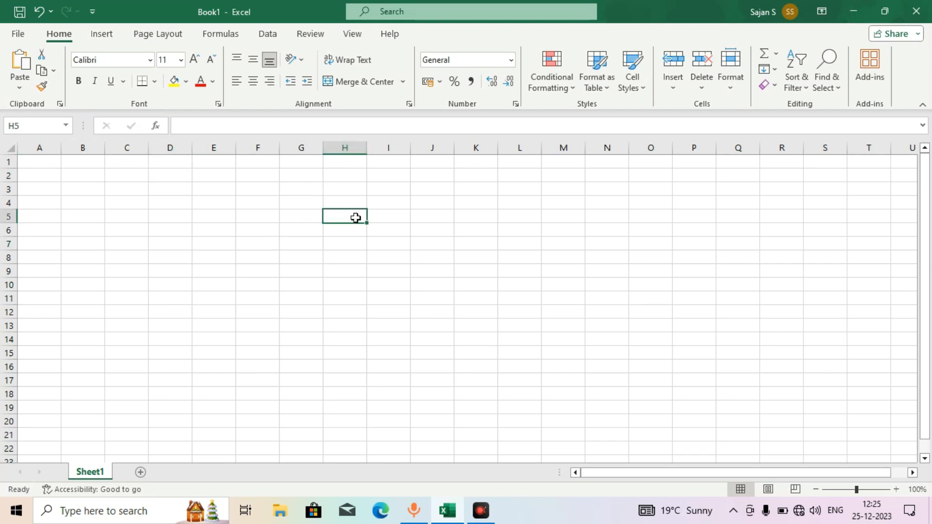
pyautogui.click(229, 233)
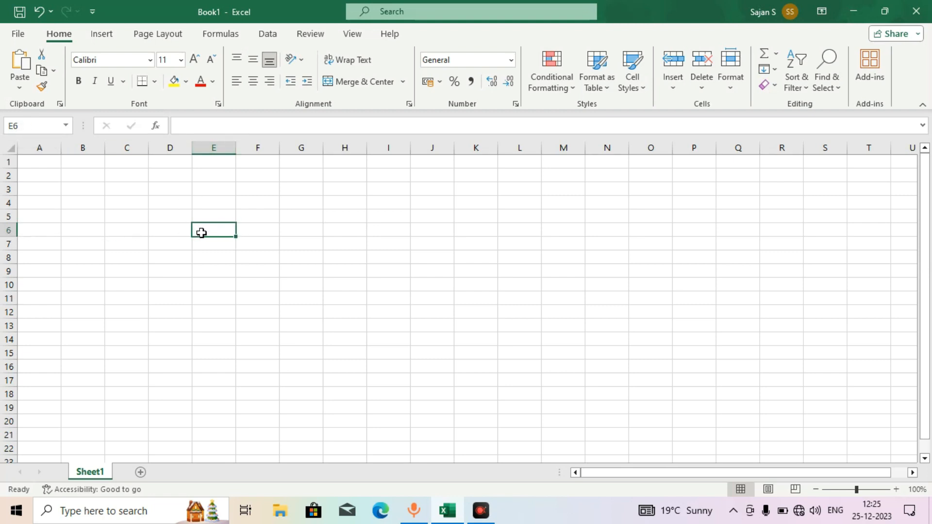
pyautogui.click(124, 270)
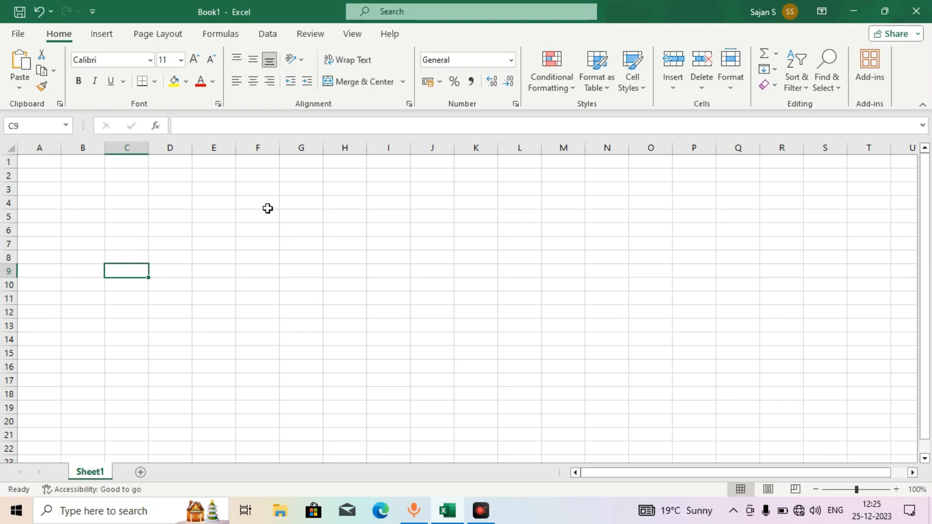
# Select cells F6, C3, E6, D9 and C6 one after another
pyautogui.click(244, 232)
pyautogui.click(114, 185)
pyautogui.click(211, 223)
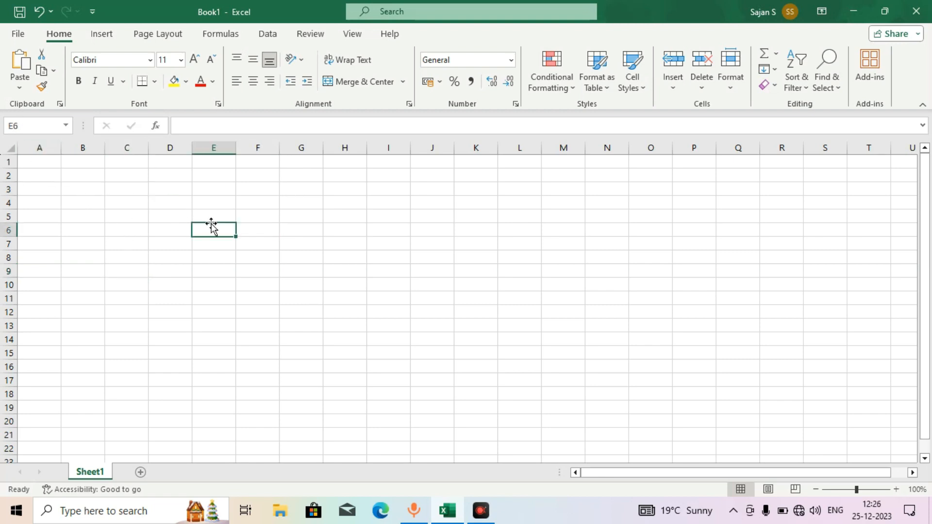
pyautogui.click(152, 266)
pyautogui.click(142, 223)
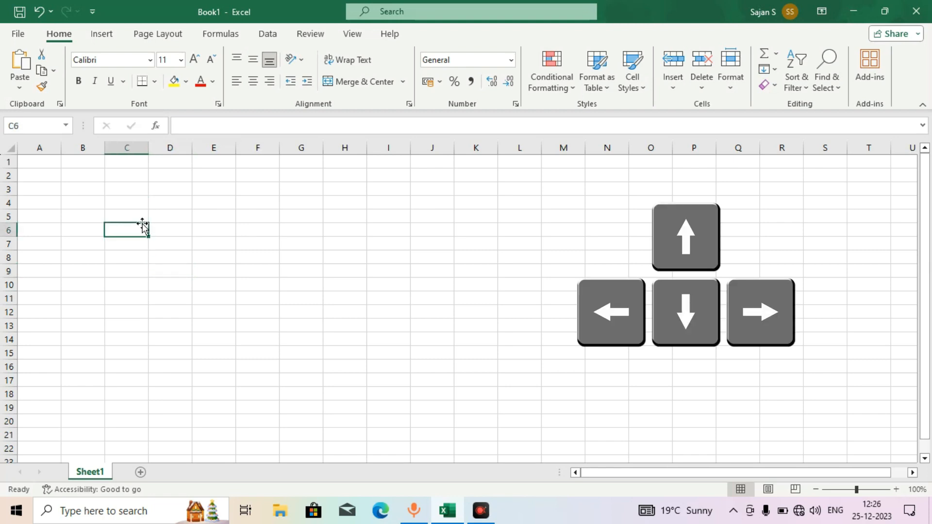
# Move the selection cell by cell along row 6 from C6 to H6 and back to E6
pyautogui.press('Right')
pyautogui.press('Right')
pyautogui.press('Right')
pyautogui.press('Right')
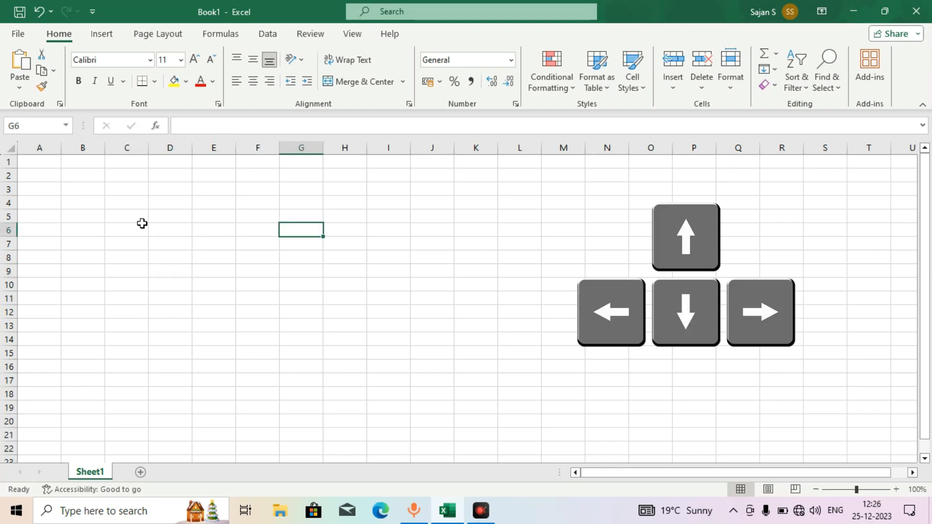
pyautogui.press('Right')
pyautogui.press('Left')
pyautogui.press('Left')
pyautogui.press('Left')
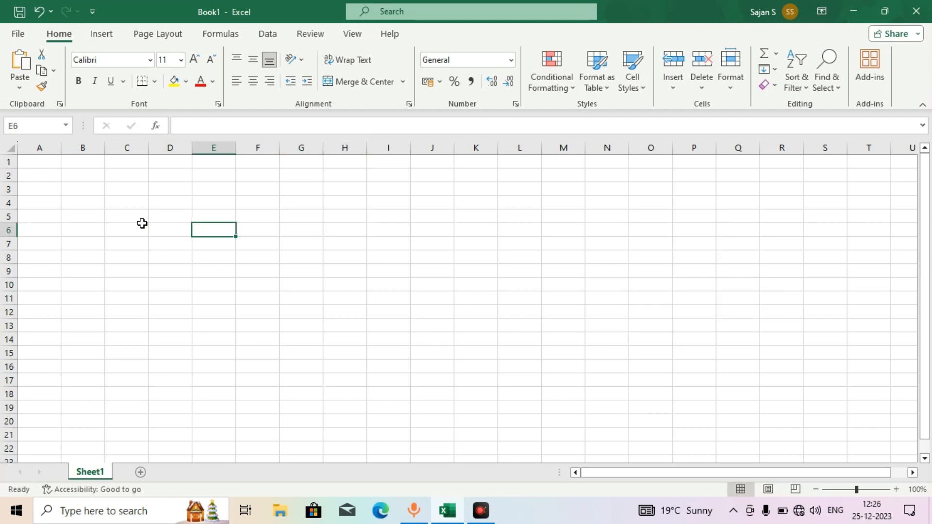
# Move the selection cell by cell along row 6 from E6 to M6 and back to E6
pyautogui.press('Right')
pyautogui.press('Right')
pyautogui.press('Right')
pyautogui.press('Right')
pyautogui.press('Right')
pyautogui.press('Right')
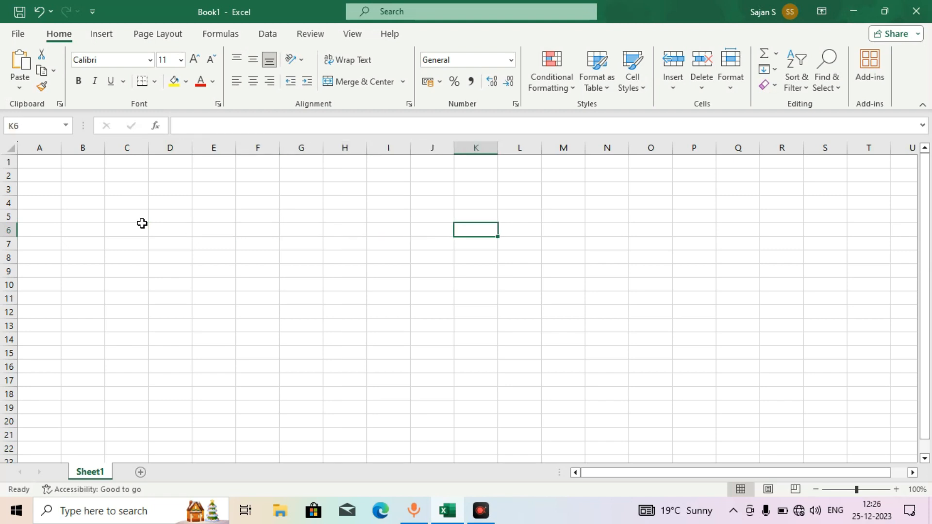
pyautogui.press('Right')
pyautogui.press('Right')
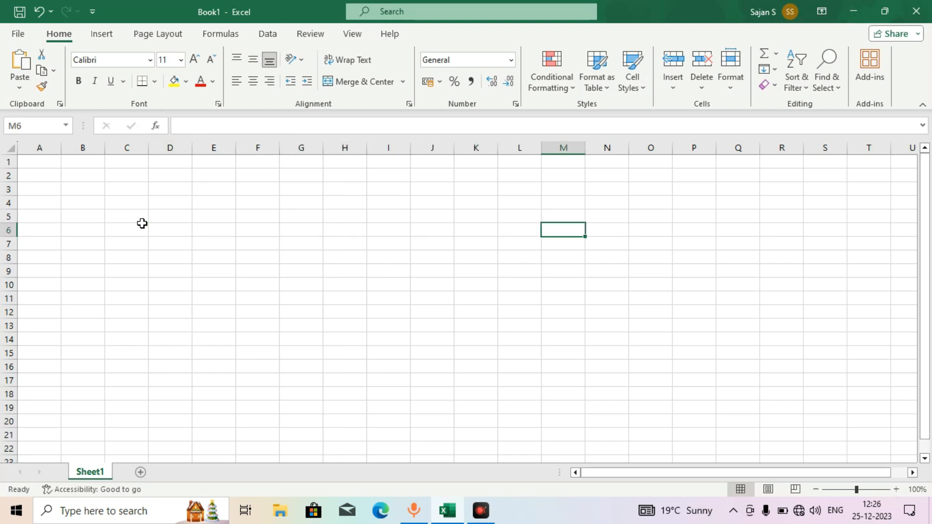
pyautogui.press('Left')
pyautogui.press('Left')
pyautogui.press('Left')
pyautogui.press('Left')
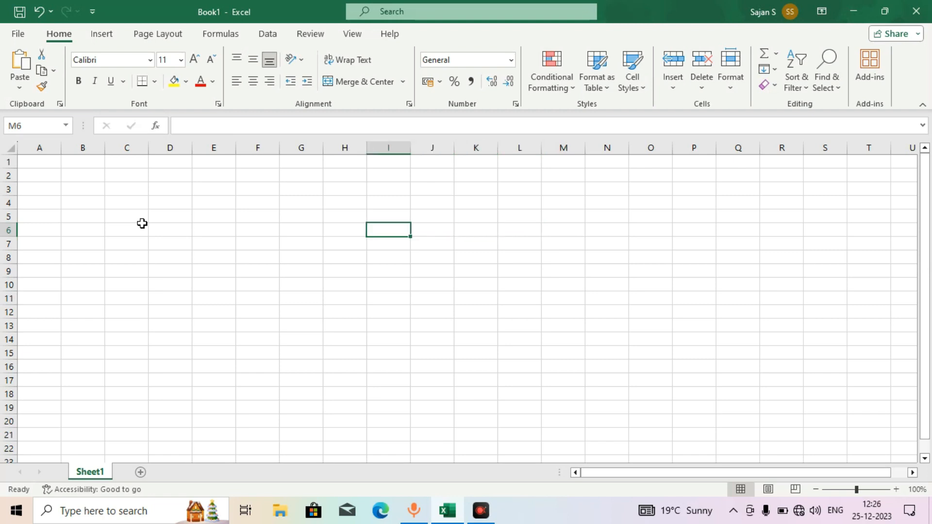
pyautogui.press('Left')
pyautogui.press('Left')
pyautogui.press('Left')
pyautogui.press('Left')
# Move the selection cell by cell down column E to E12
pyautogui.press('Down')
pyautogui.press('Down')
pyautogui.press('Down')
pyautogui.press('Down')
pyautogui.press('Down')
pyautogui.press('Down')
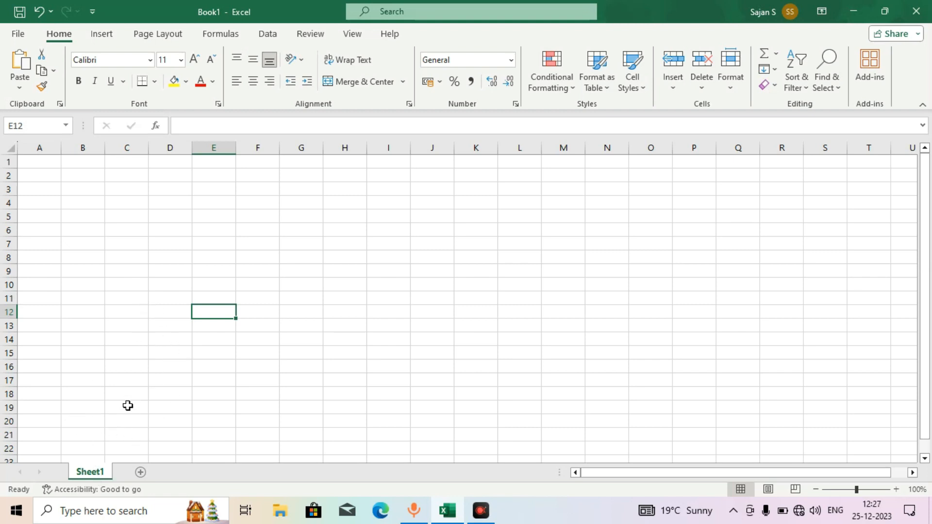
# Add three new worksheets to the workbook after Sheet1
pyautogui.click(140, 473)
pyautogui.click(181, 473)
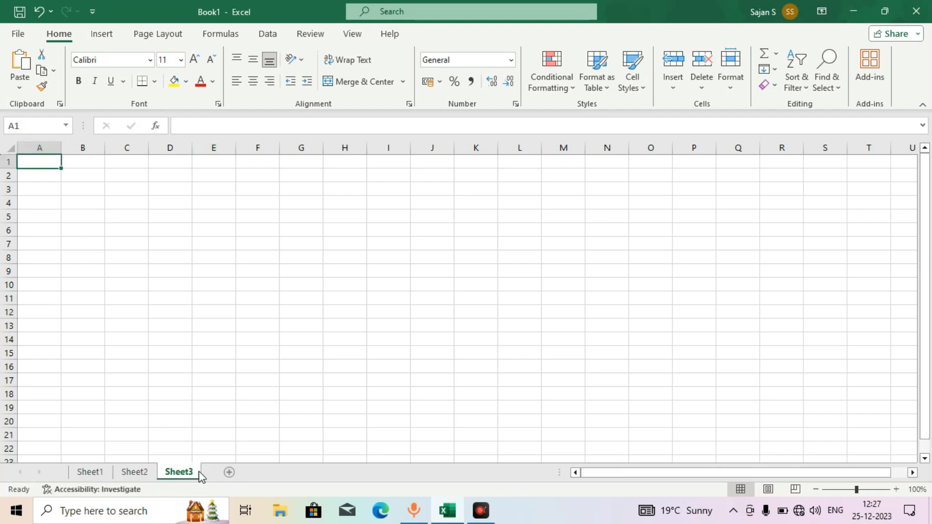
pyautogui.click(229, 472)
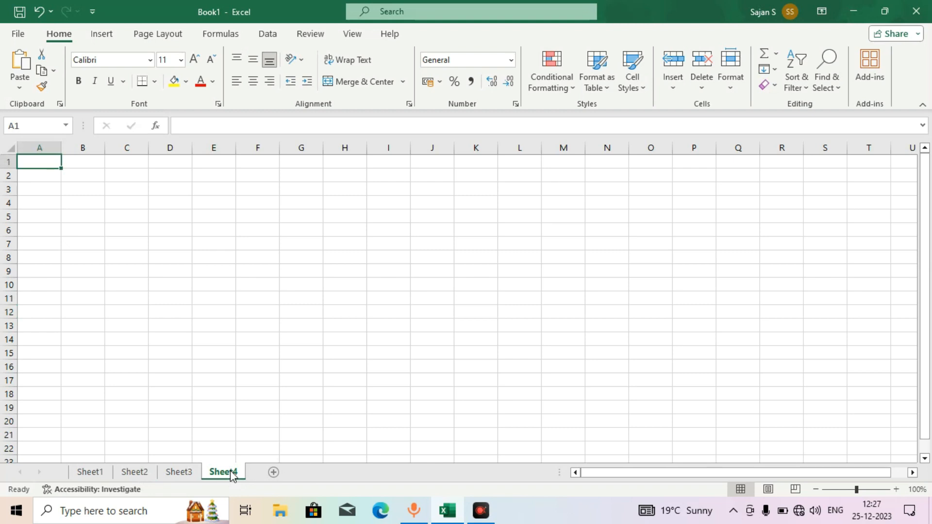
# Delete the worksheets Sheet4 and Sheet3 and return to Sheet1
pyautogui.rightClick(231, 474)
pyautogui.click(283, 300)
pyautogui.rightClick(177, 475)
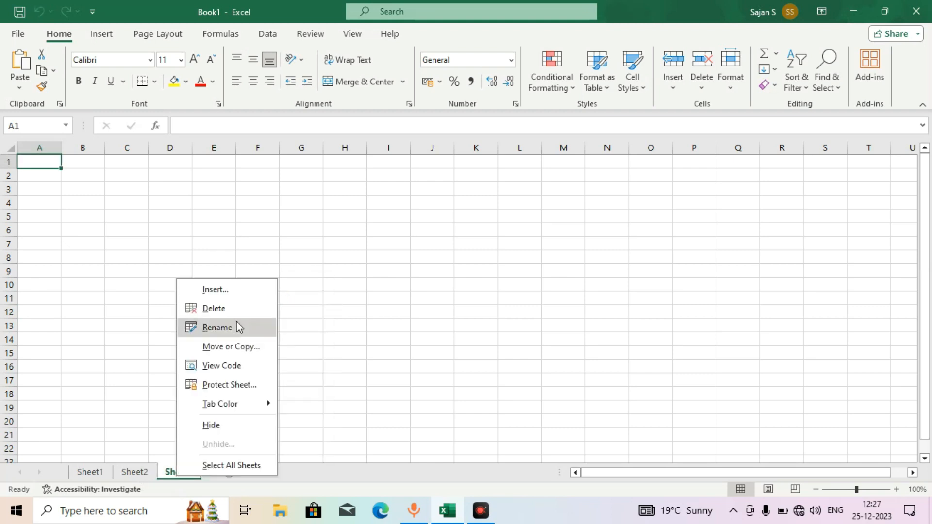
pyautogui.click(214, 308)
pyautogui.click(97, 476)
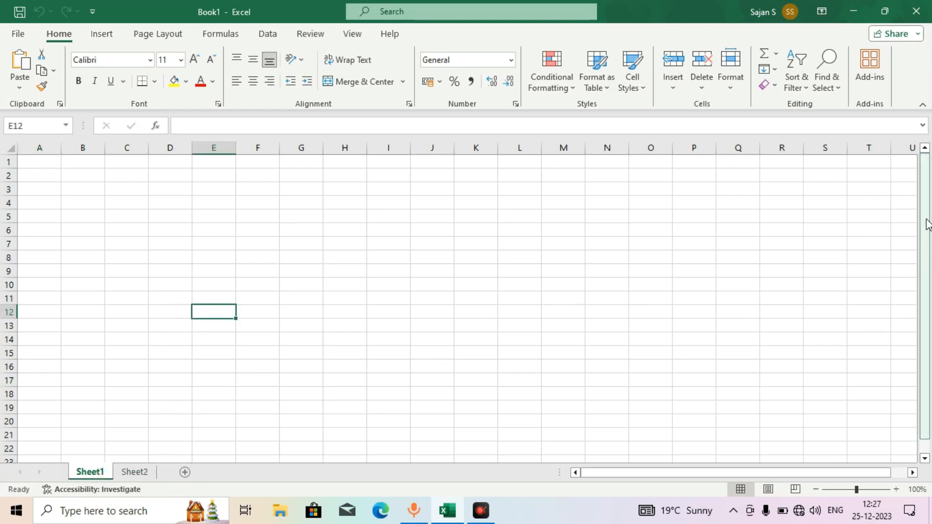
# Browse the rows further down Sheet1 and go back up a few rows
pyautogui.moveTo(927, 223); pyautogui.dragTo(928, 195)
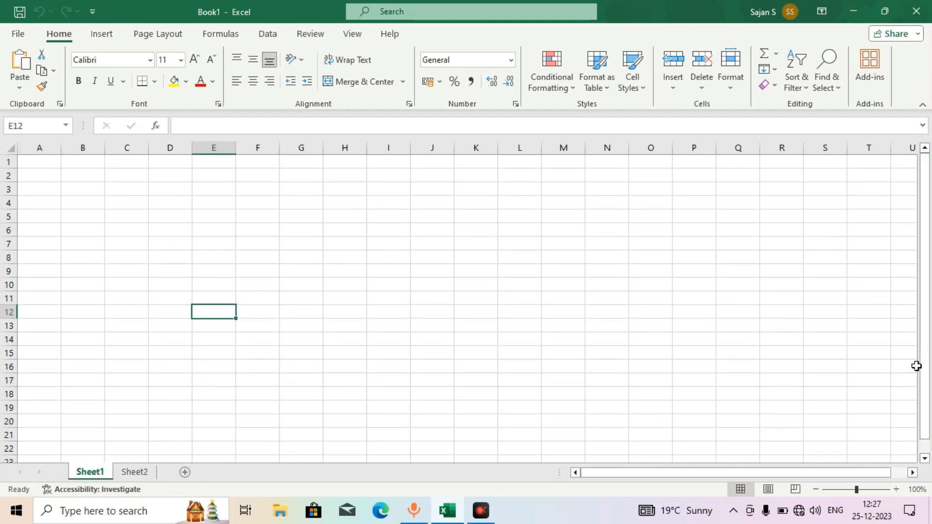
pyautogui.scroll(-4, 927, 459)
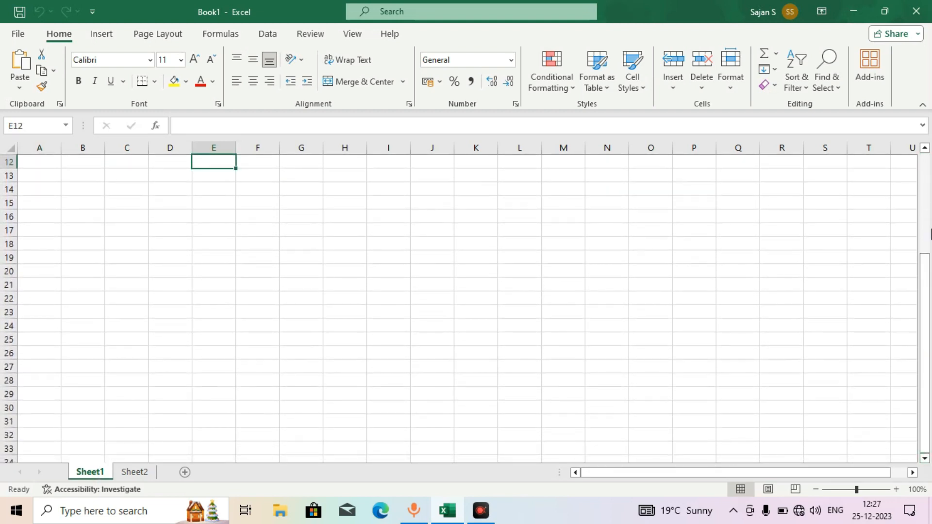
pyautogui.click(925, 147)
pyautogui.click(925, 148)
pyautogui.click(925, 148)
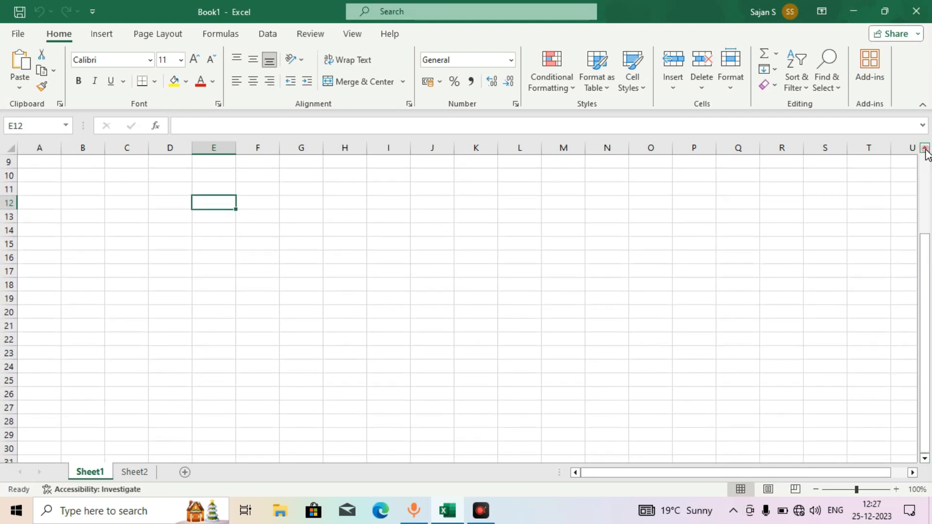
# Move the selection cell by cell up column E to E1
pyautogui.press('Up')
pyautogui.press('Up')
pyautogui.press('Up')
pyautogui.press('Up')
pyautogui.press('Up')
pyautogui.press('Up')
pyautogui.press('Up')
pyautogui.press('Up')
pyautogui.press('Up')
pyautogui.press('Up')
pyautogui.press('Up')
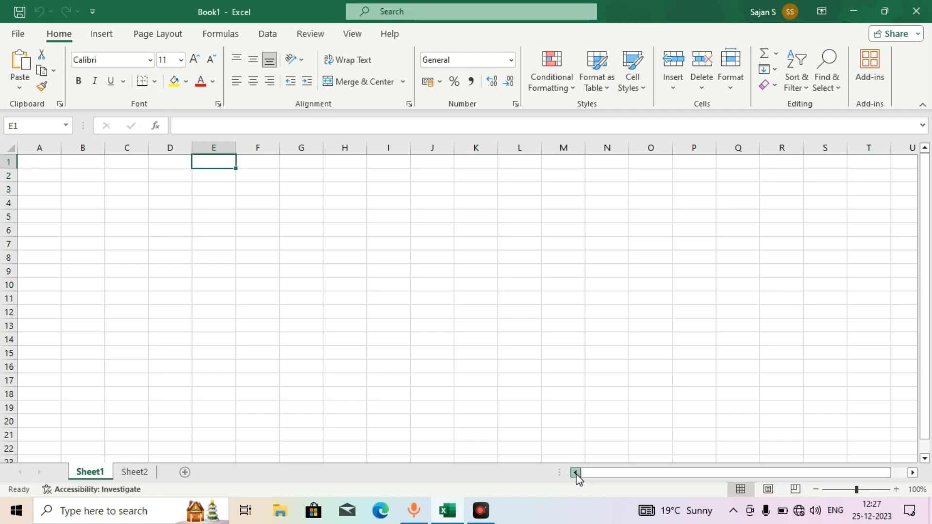
# Select cell V14 among the columns further right and move the selection along row 14 to AP14
pyautogui.doubleClick(913, 473)
pyautogui.click(913, 473)
pyautogui.click(912, 473)
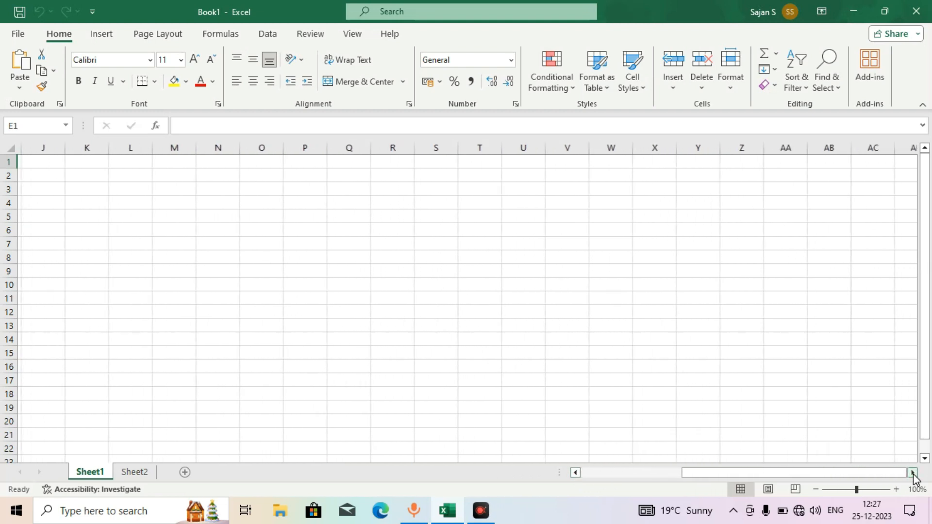
pyautogui.click(575, 336)
pyautogui.press('Right')
pyautogui.press('Right')
pyautogui.press('Right')
pyautogui.press('Right')
pyautogui.press('Right')
pyautogui.press('Right')
pyautogui.press('Right')
pyautogui.press('Right')
pyautogui.press('Right')
pyautogui.press('Right')
pyautogui.press('Right')
pyautogui.press('Right')
pyautogui.press('Right')
pyautogui.press('Right')
pyautogui.press('Right')
pyautogui.press('Right')
pyautogui.press('Right')
pyautogui.press('Right')
pyautogui.press('Right')
pyautogui.press('Right')
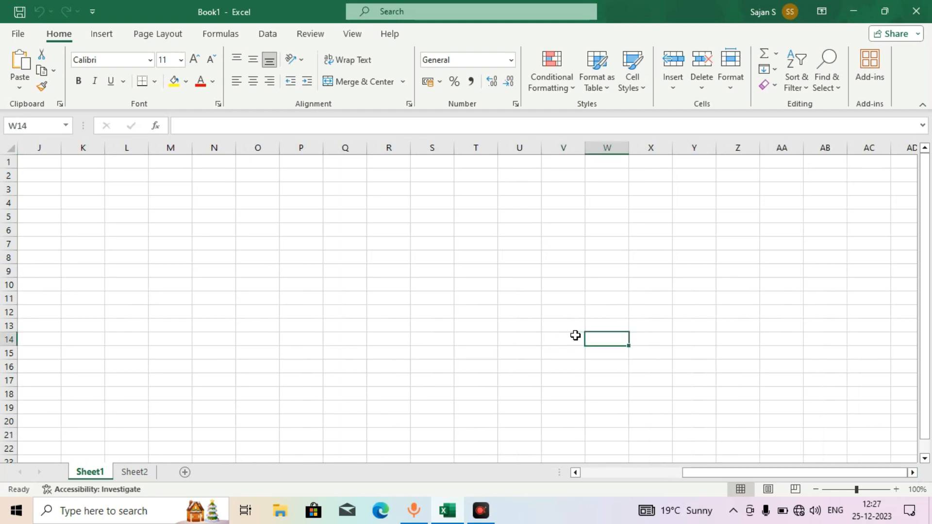
# Move the selection back along row 14 to cell C14
pyautogui.press('Left')
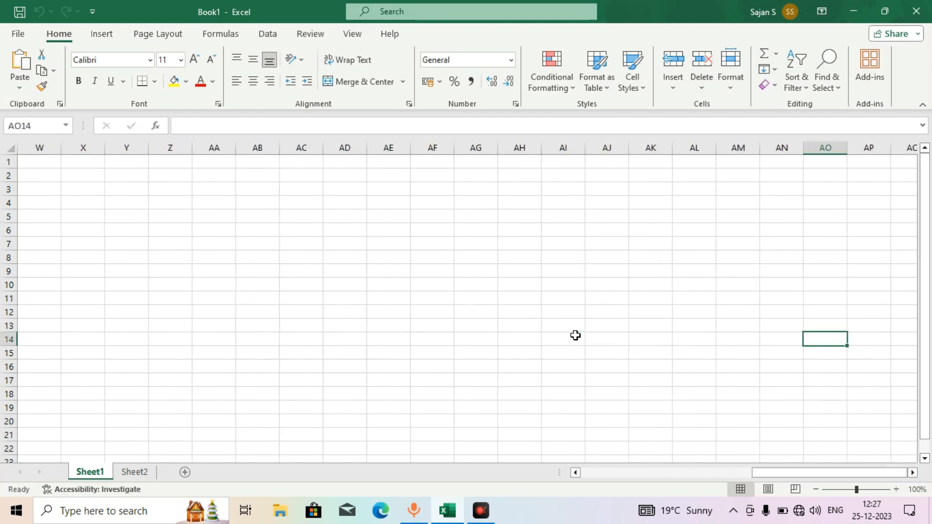
pyautogui.press('Left')
pyautogui.press('Left')
pyautogui.press('Left')
pyautogui.press('Left')
pyautogui.press('Left')
pyautogui.press('Left')
pyautogui.press('Left')
pyautogui.press('Left')
pyautogui.press('Left')
pyautogui.press('Left')
pyautogui.press('Left')
pyautogui.press('Left')
pyautogui.press('Left')
pyautogui.press('Left')
pyautogui.press('Left')
pyautogui.press('Left')
pyautogui.press('Left')
pyautogui.press('Left')
pyautogui.press('Left')
pyautogui.press('Left')
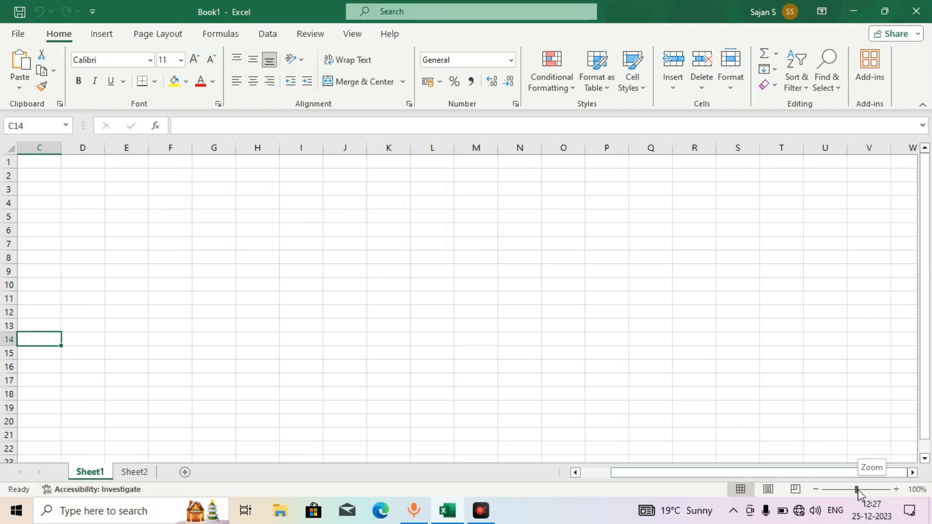
# Adjust the worksheet's zoom level, leaving it at 100%
pyautogui.moveTo(858, 490)
pyautogui.mouseDown()
pyautogui.moveTo(880, 487)
pyautogui.moveTo(857, 490)
pyautogui.mouseUp()
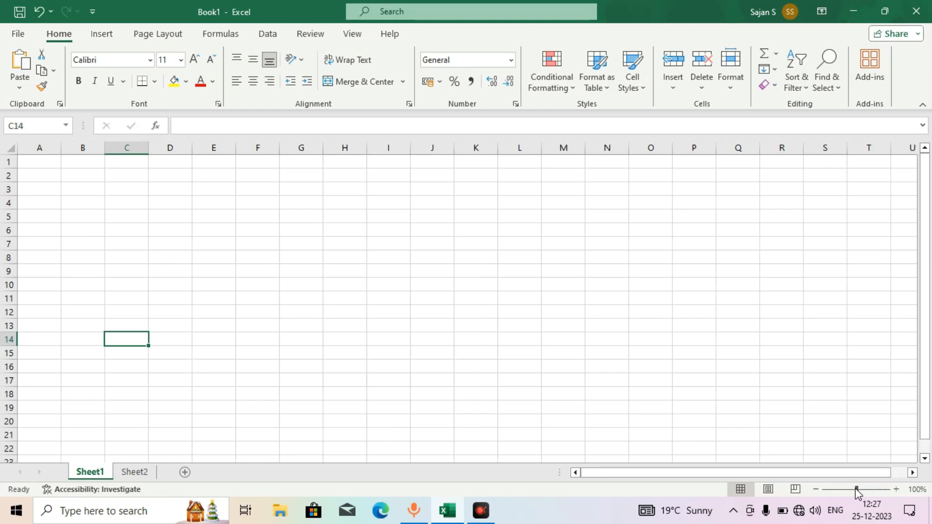
# Show the sheet in Page Layout and Page Break Preview, return it to Normal view and select cell Q8
pyautogui.click(767, 490)
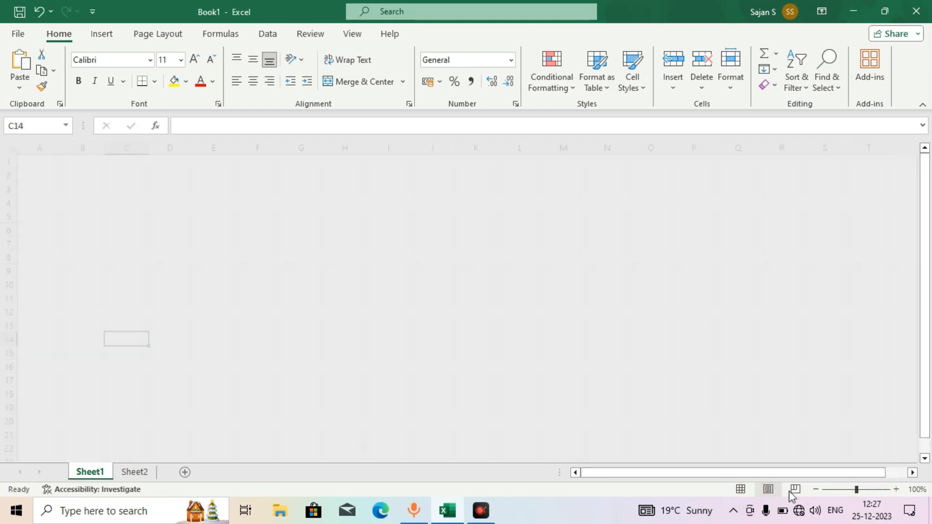
pyautogui.click(796, 490)
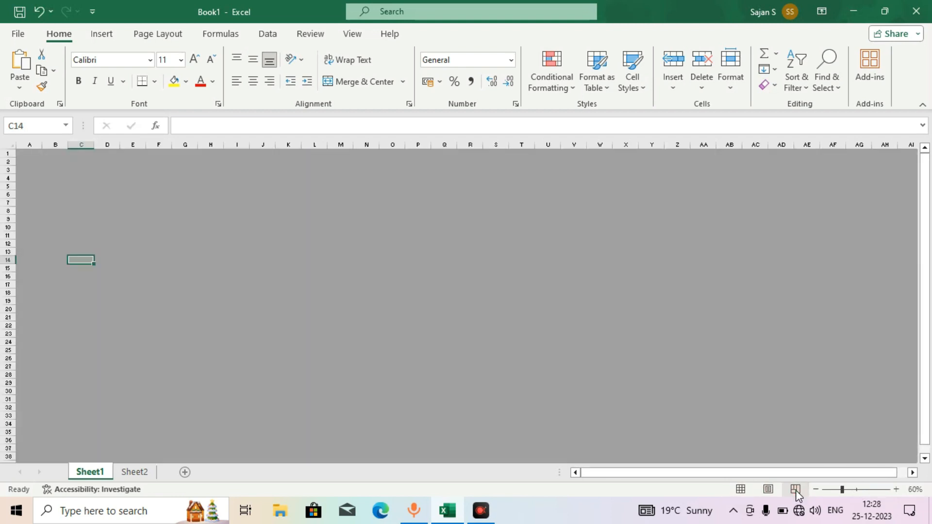
pyautogui.click(741, 489)
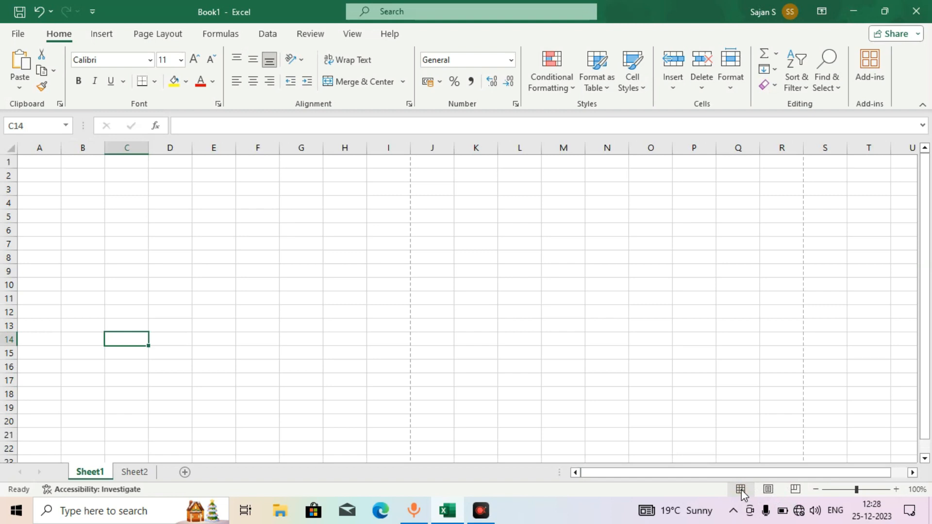
pyautogui.click(758, 263)
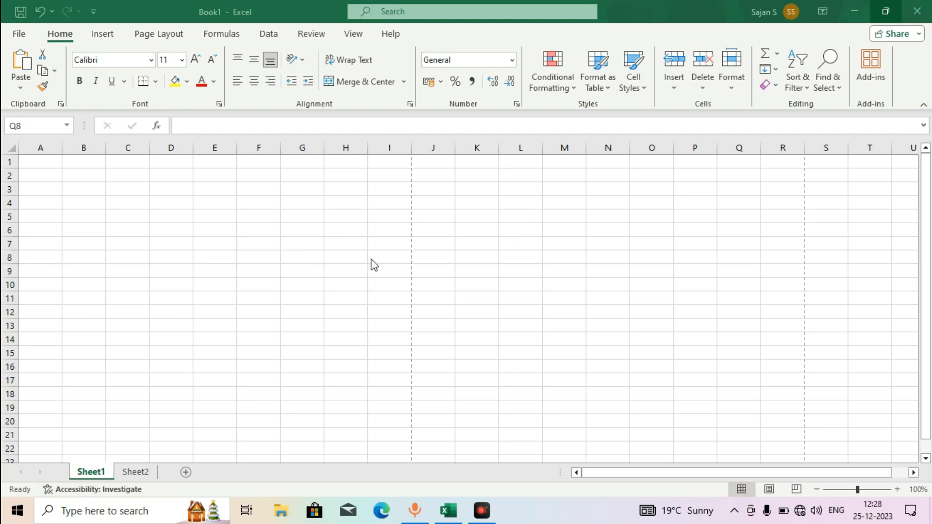
# Close the workbook without saving and relaunch Excel with a new blank workbook
pyautogui.click(917, 19)
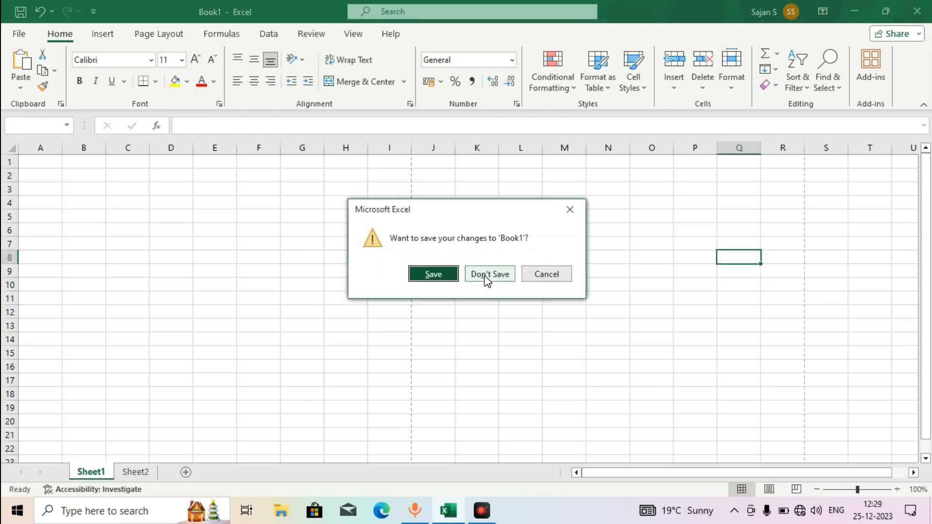
pyautogui.click(488, 279)
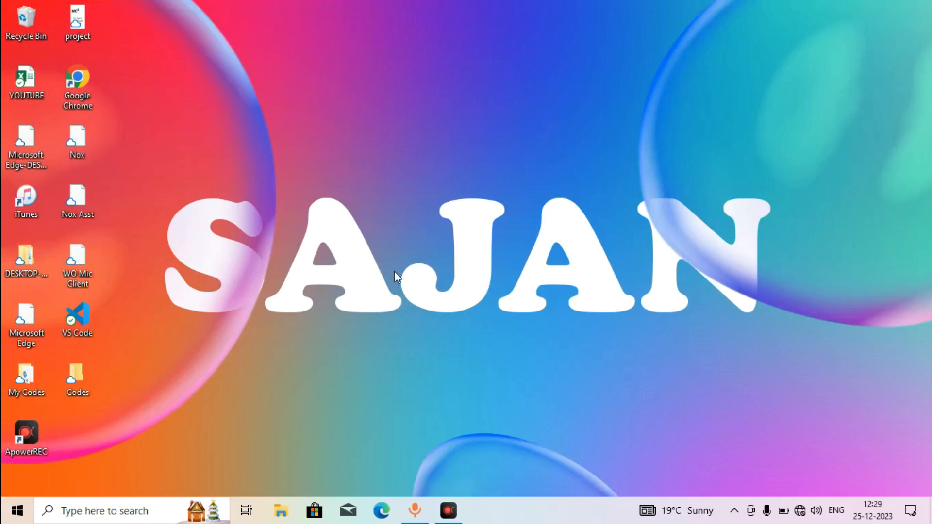
pyautogui.press('super')
pyautogui.write('ex')
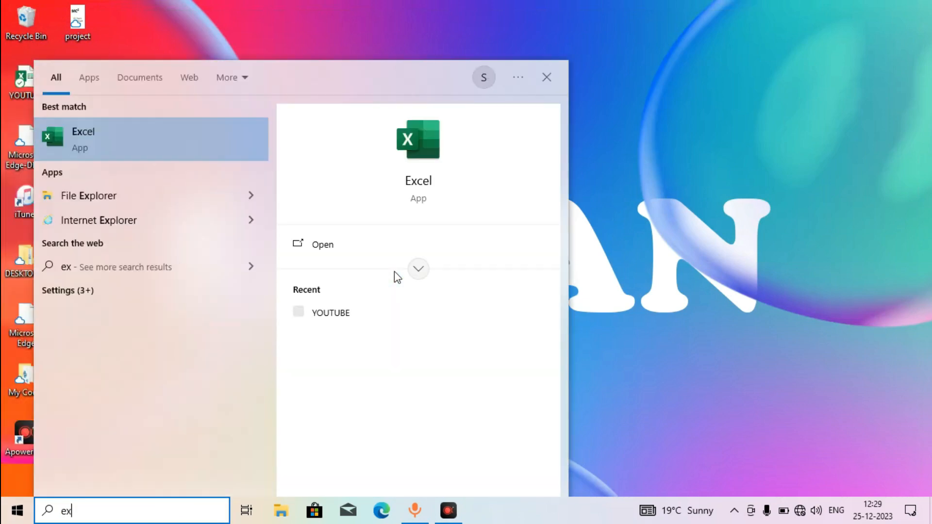
pyautogui.press('Return')
pyautogui.click(89, 215)
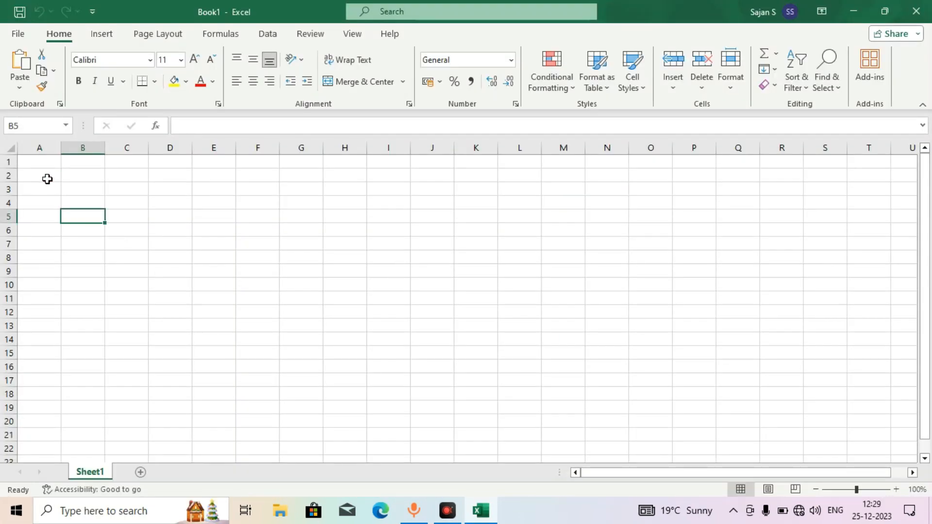
# Enter the sample text "hguhfkughjfdkhgjkfhgjkfdhgkj" in cell A1
pyautogui.click(40, 159)
pyautogui.write('hguhfkugh')
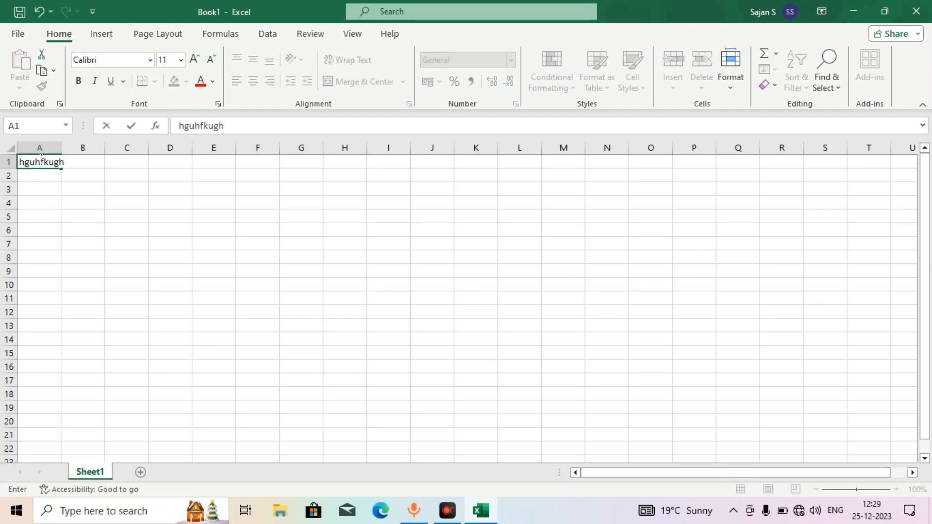
pyautogui.write('jfdkhgjkfhgjkfdhgkj')
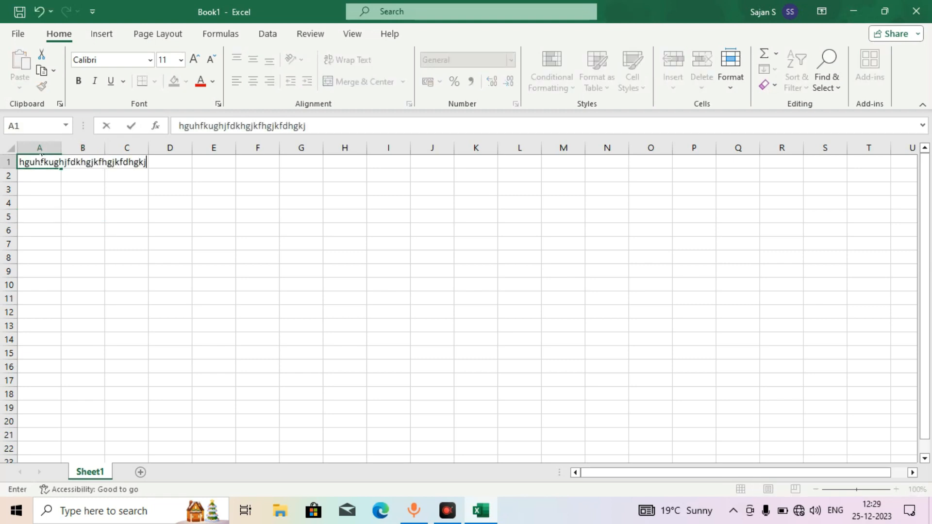
pyautogui.click(120, 267)
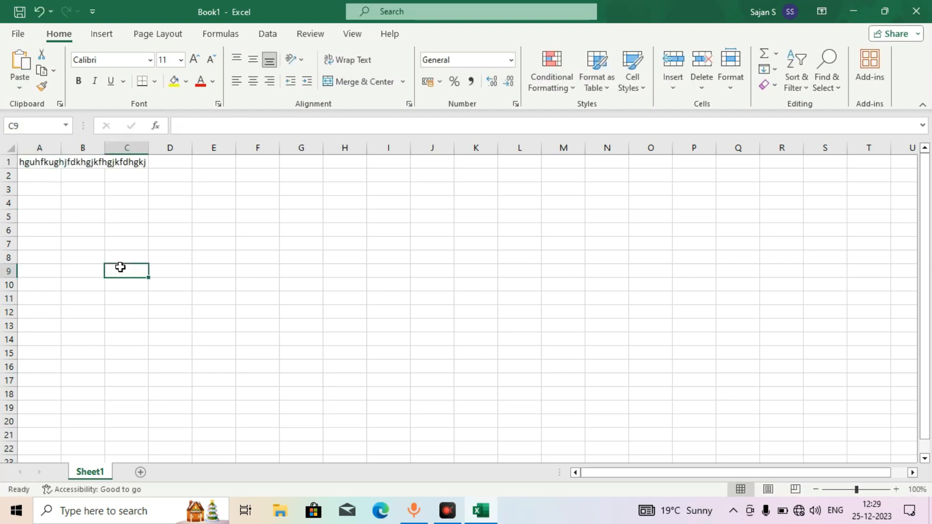
# Compare the contents of A1 and B1, widen column A to fit the text and slightly adjust row 1's height
pyautogui.click(37, 164)
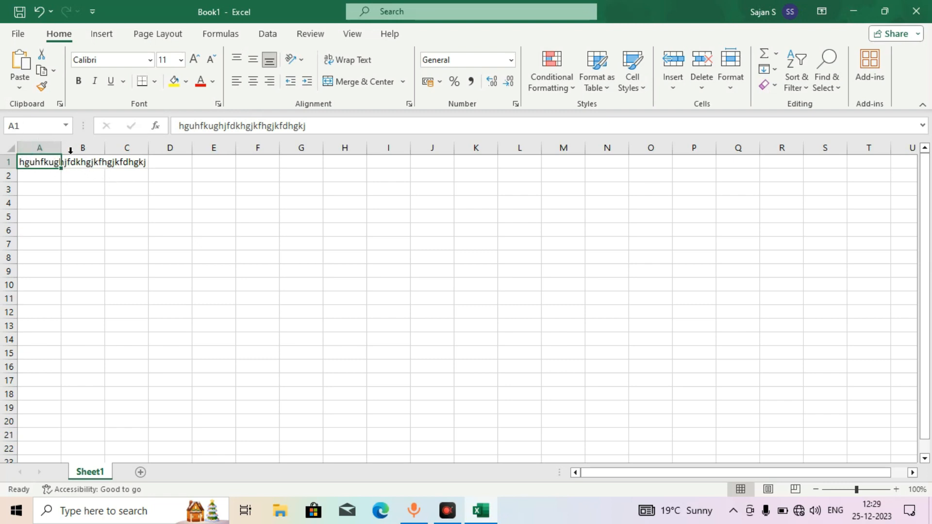
pyautogui.click(86, 163)
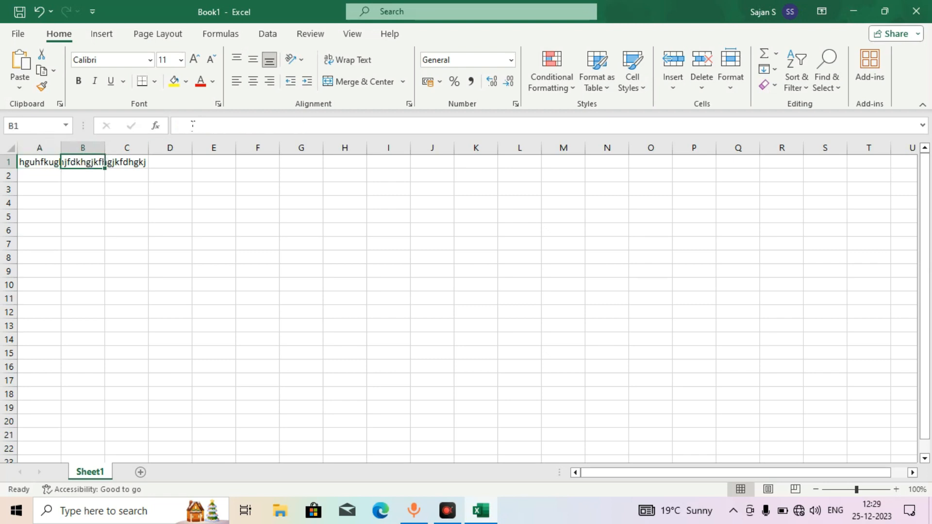
pyautogui.click(29, 163)
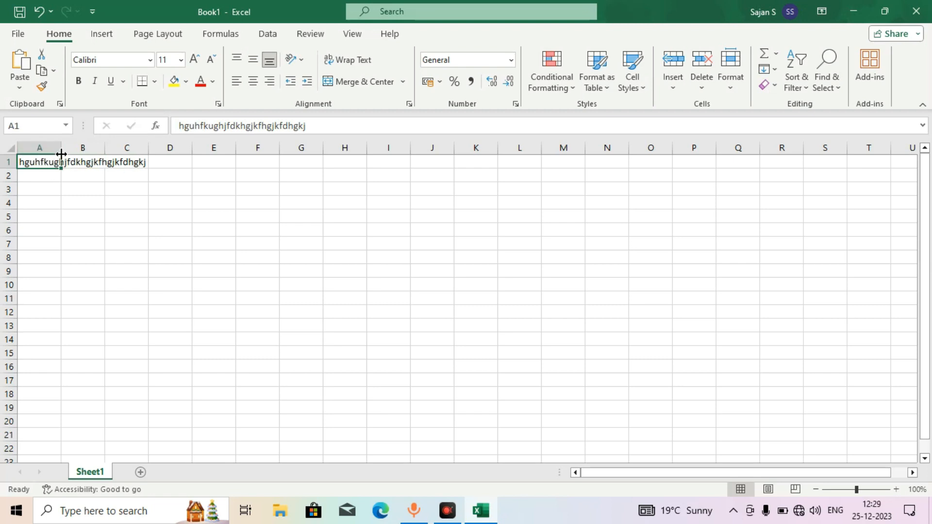
pyautogui.moveTo(61, 146); pyautogui.dragTo(162, 158)
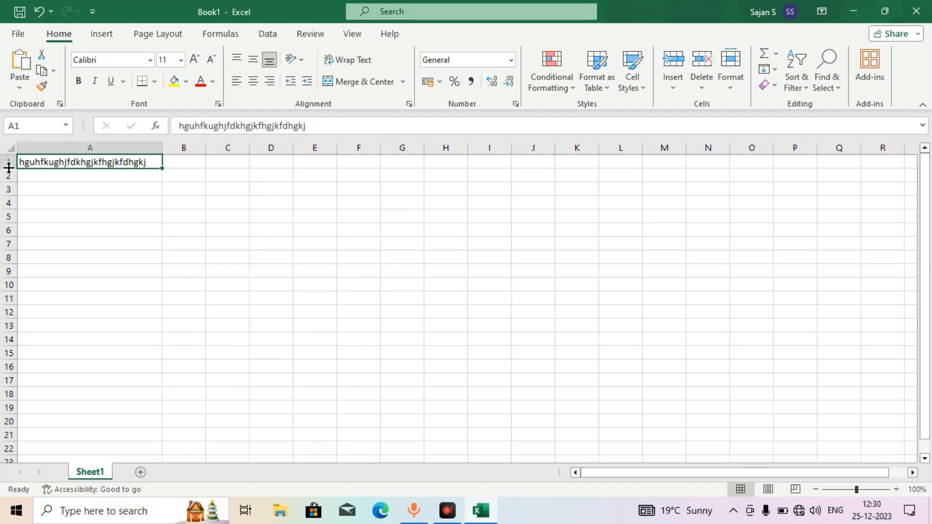
pyautogui.moveTo(8, 167)
pyautogui.mouseDown()
pyautogui.moveTo(13, 221)
pyautogui.moveTo(13, 168)
pyautogui.mouseUp()
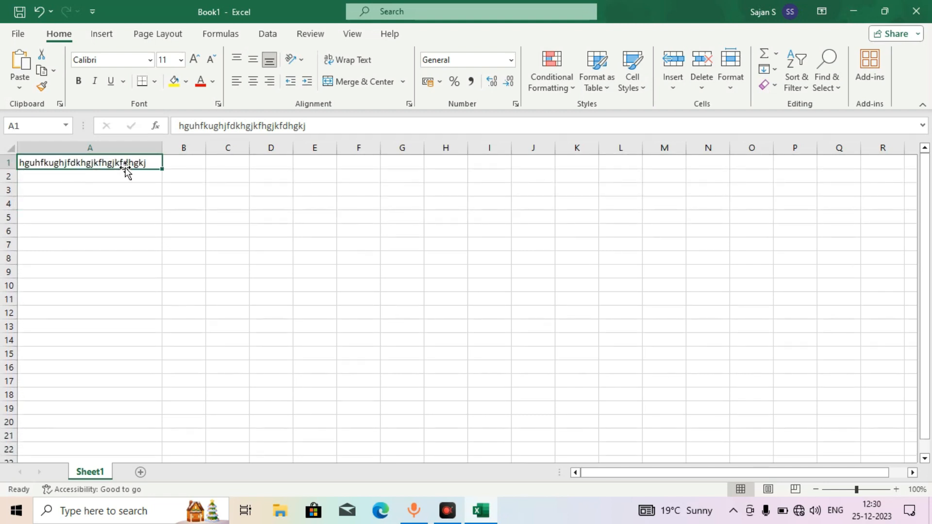
# Delete the contents of cell A1, and undo and redo the deletion twice
pyautogui.press('Delete')
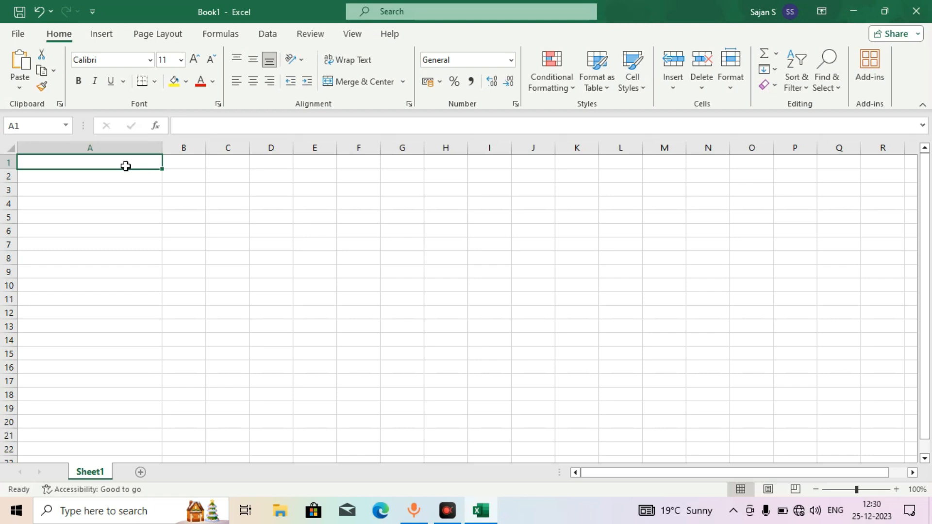
pyautogui.hotkey('ctrl', 'z')
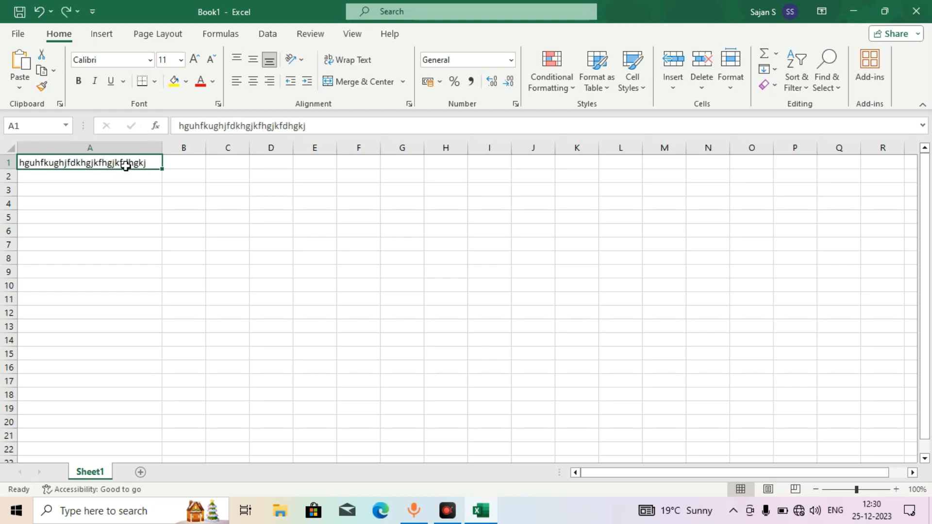
pyautogui.hotkey('ctrl', 'y')
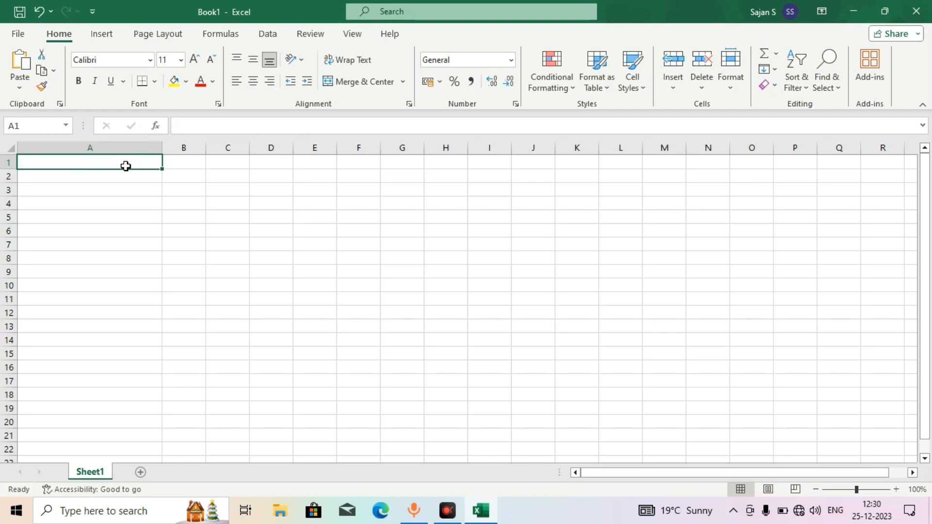
pyautogui.hotkey('ctrl', 'z')
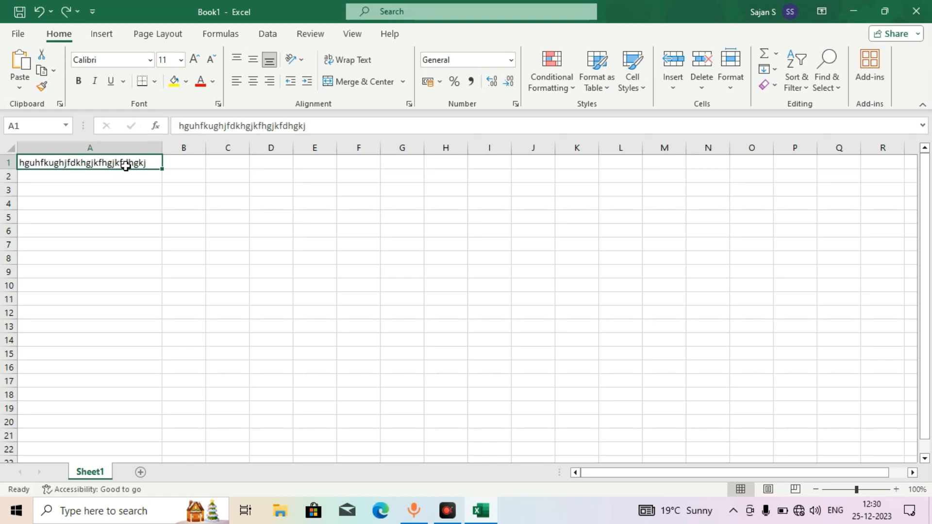
pyautogui.hotkey('ctrl', 'y')
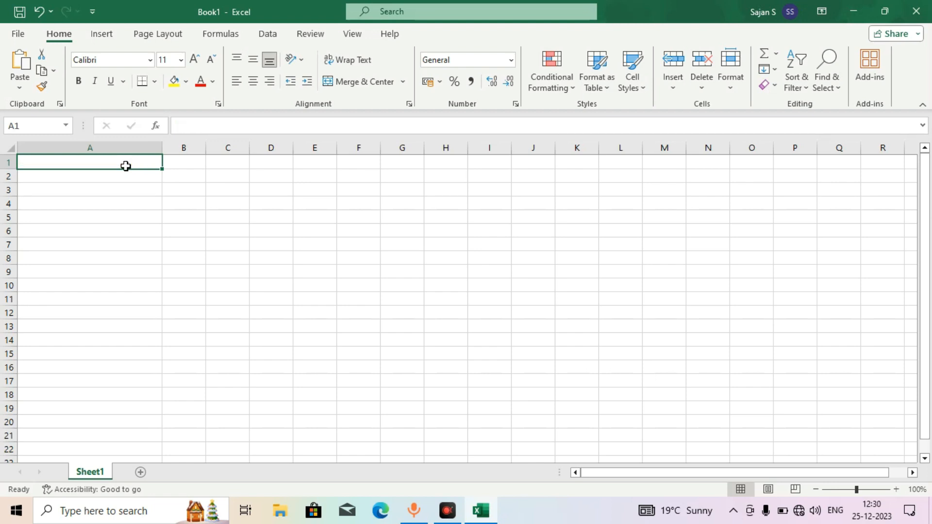
# Undo every change back to the original blank sheet and select cell B7
pyautogui.hotkey('ctrl', 'z')
pyautogui.hotkey('ctrl', 'z')
pyautogui.hotkey('ctrl', 'z')
pyautogui.hotkey('ctrl', 'z')
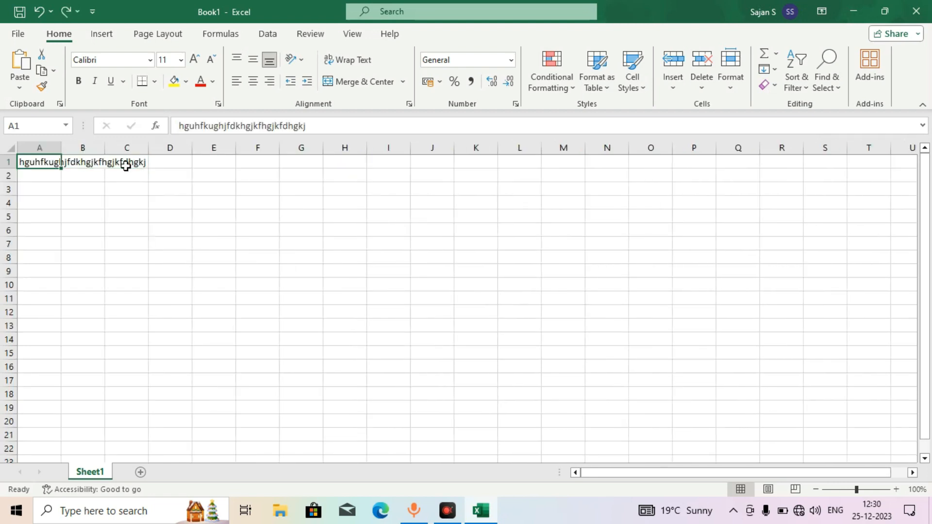
pyautogui.hotkey('ctrl', 'z')
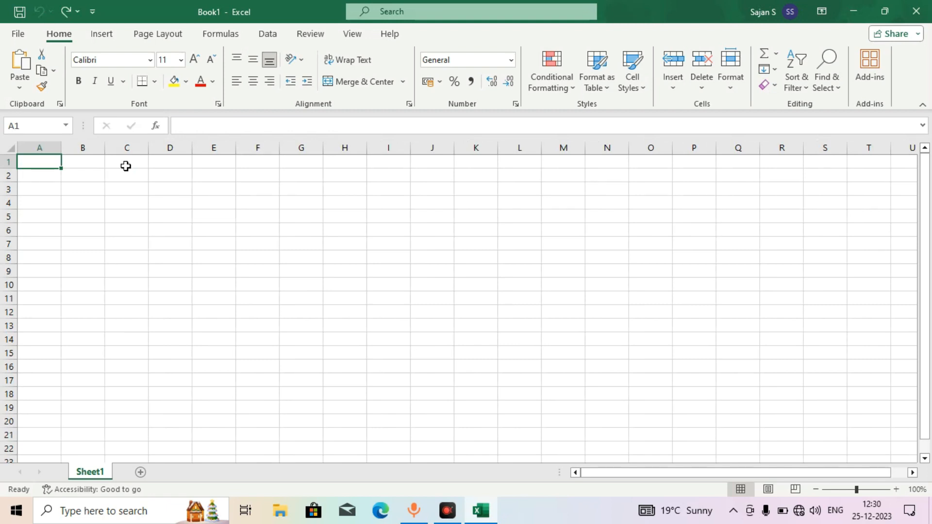
pyautogui.click(156, 190)
pyautogui.click(98, 245)
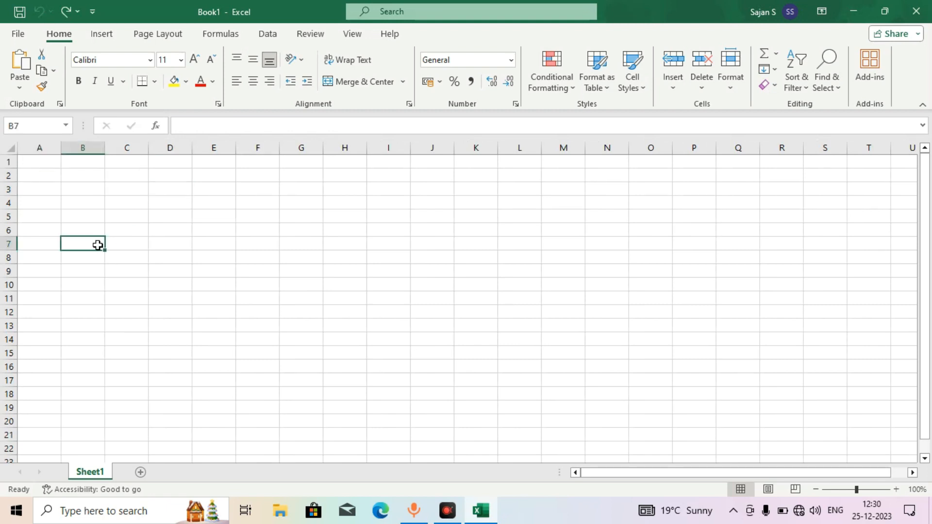
# Enter the addition formula =3+2 in cell A1
pyautogui.click(41, 165)
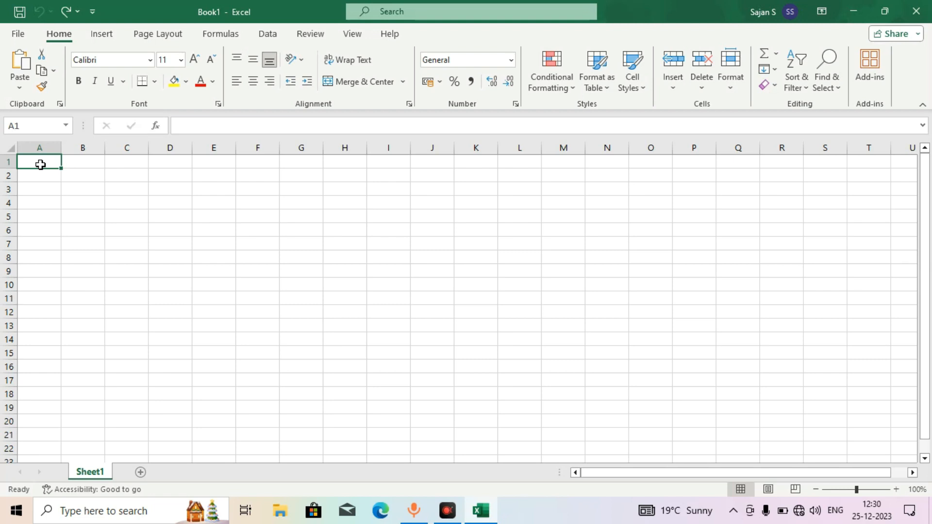
pyautogui.write('=')
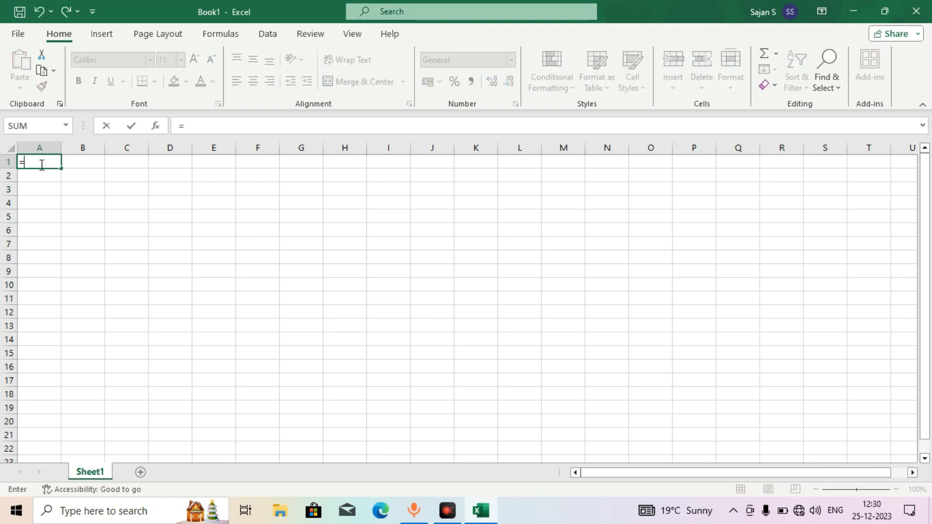
pyautogui.write('3+2')
pyautogui.press('Return')
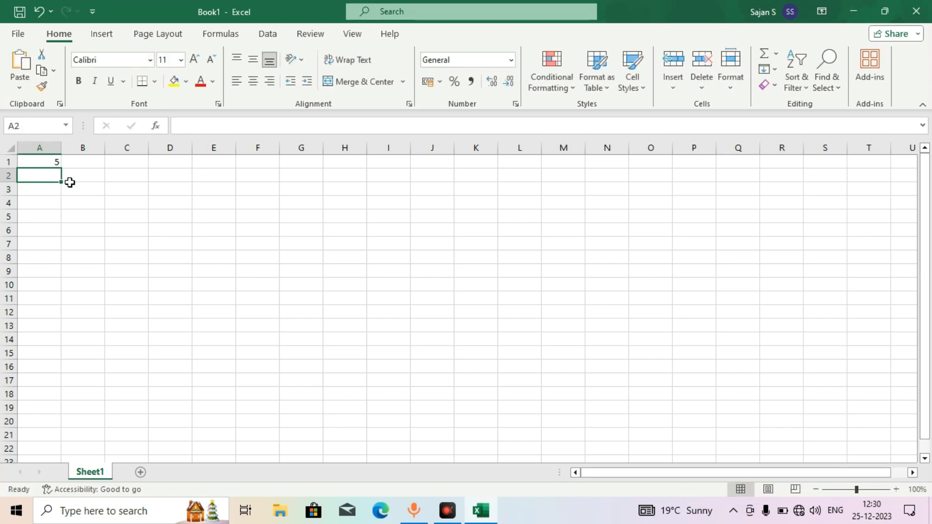
# Clear the formula from A1 and enter 3 in A1 and 2 in B1
pyautogui.click(51, 163)
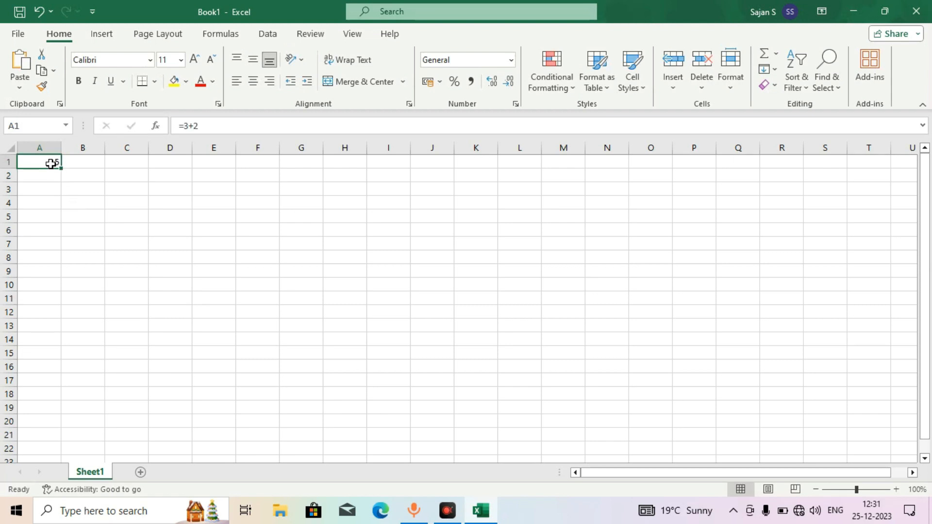
pyautogui.press('Delete')
pyautogui.write('3')
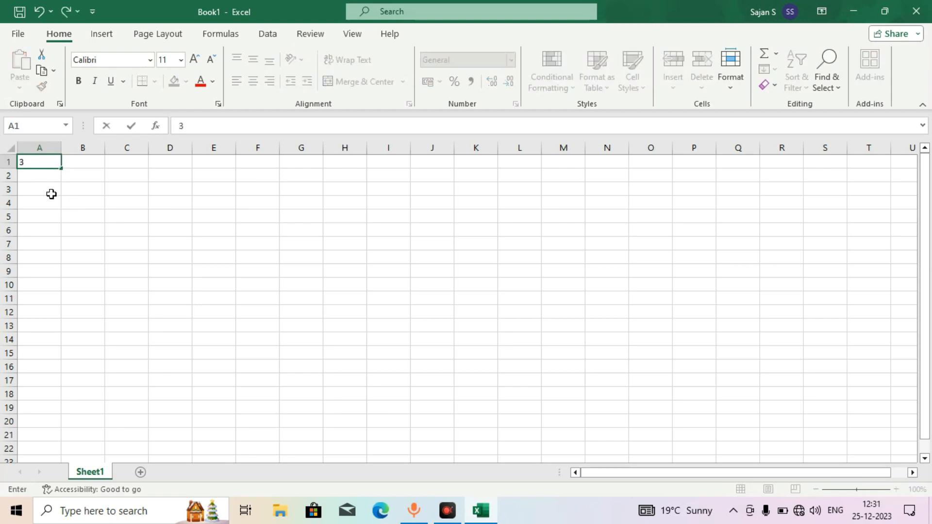
pyautogui.press('Tab')
pyautogui.write('2')
pyautogui.press('Tab')
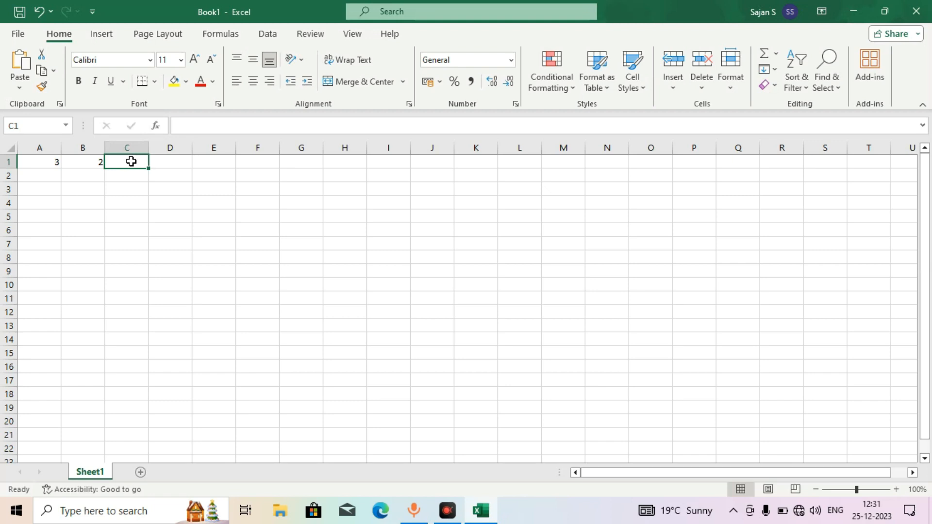
# Enter the subtraction formula =3-2 in cell C1 and undo the entry
pyautogui.write('=')
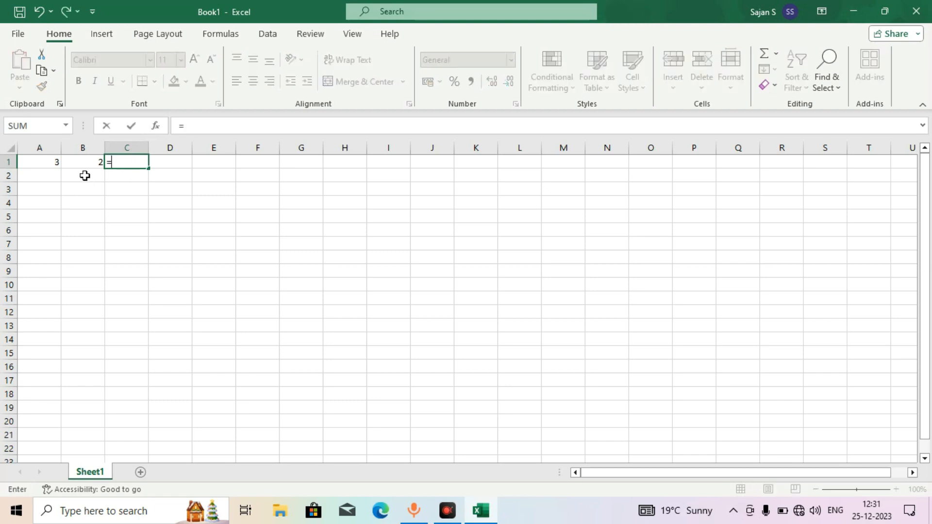
pyautogui.write('3-2')
pyautogui.hotkey('ctrl', 'Return')
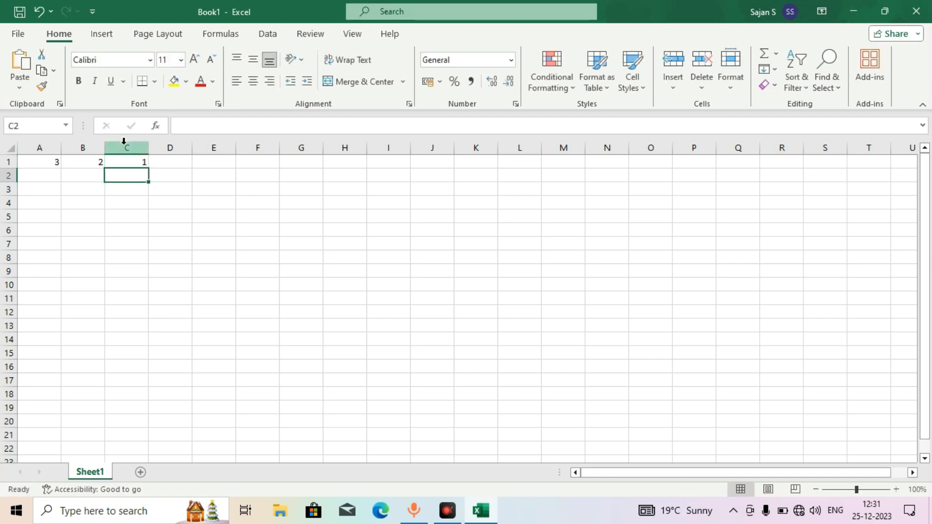
pyautogui.hotkey('ctrl', 'z')
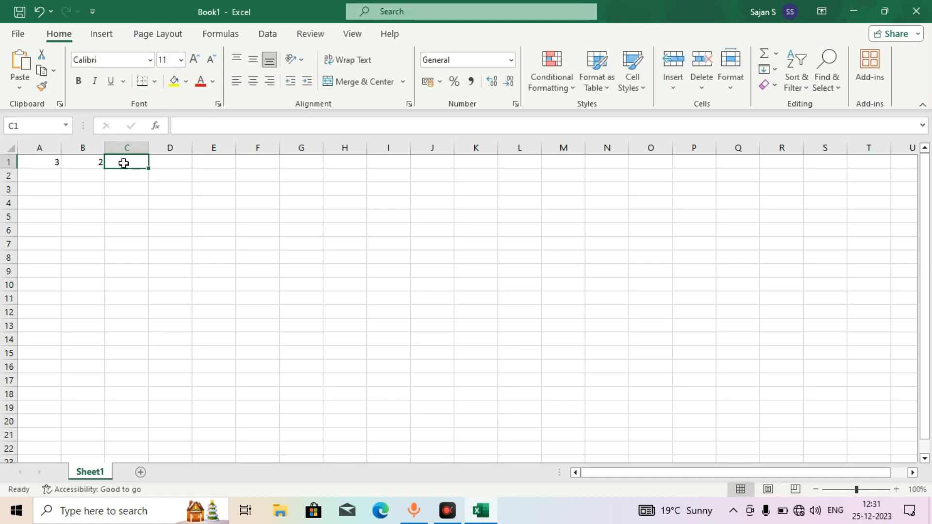
# Enter a formula in cell C1 that adds the cell references A1 and B1, =A1+B1
pyautogui.write('=')
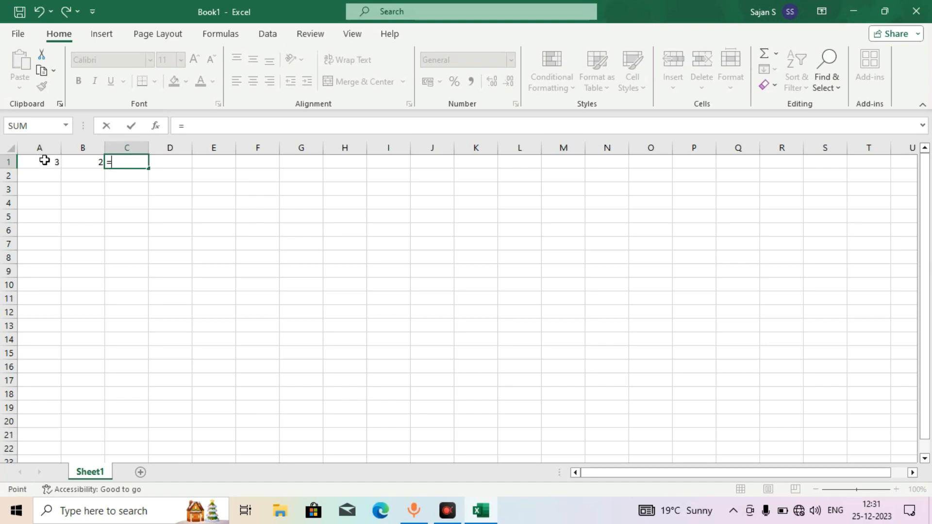
pyautogui.click(45, 161)
pyautogui.press('BackSpace')
pyautogui.press('BackSpace')
pyautogui.write('a1')
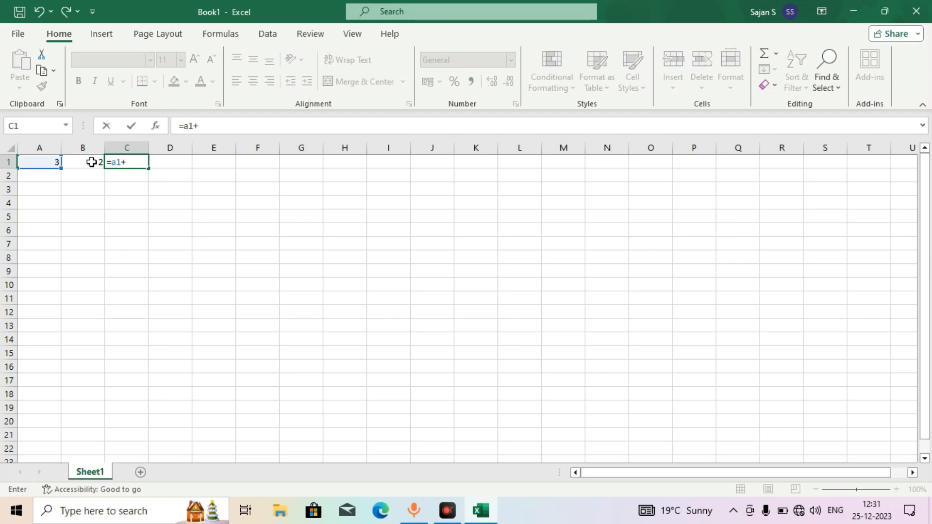
pyautogui.write('+')
pyautogui.click(92, 162)
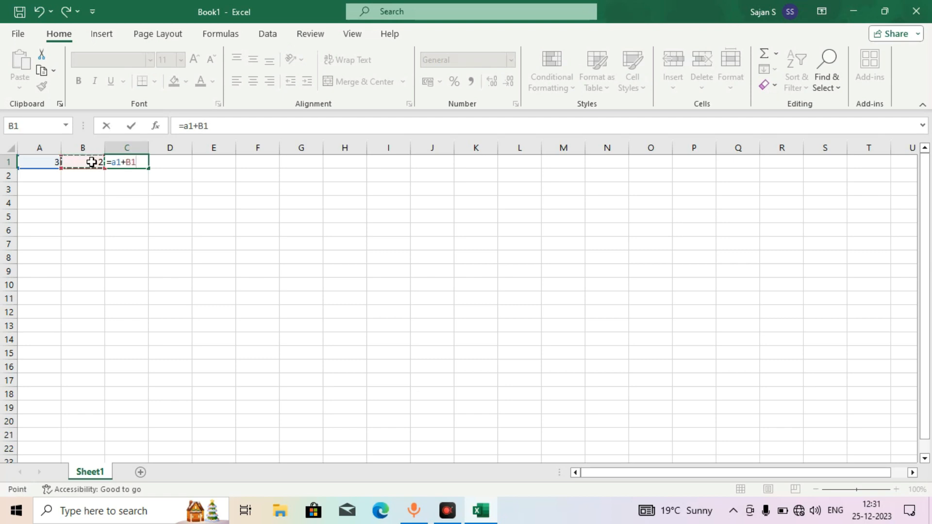
pyautogui.press('Return')
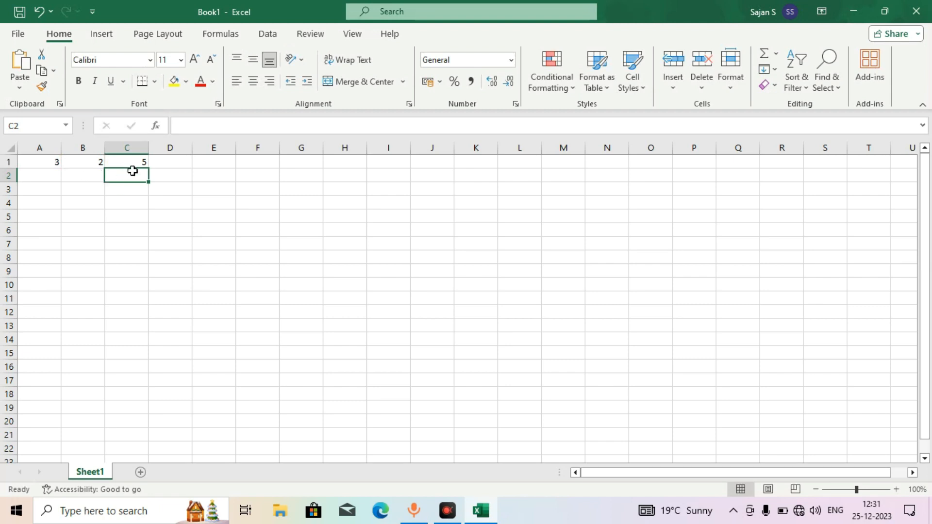
# Change the value in A1 to 10 and review the formula in C1 and its source cells A1 and B1
pyautogui.click(47, 162)
pyautogui.write('10')
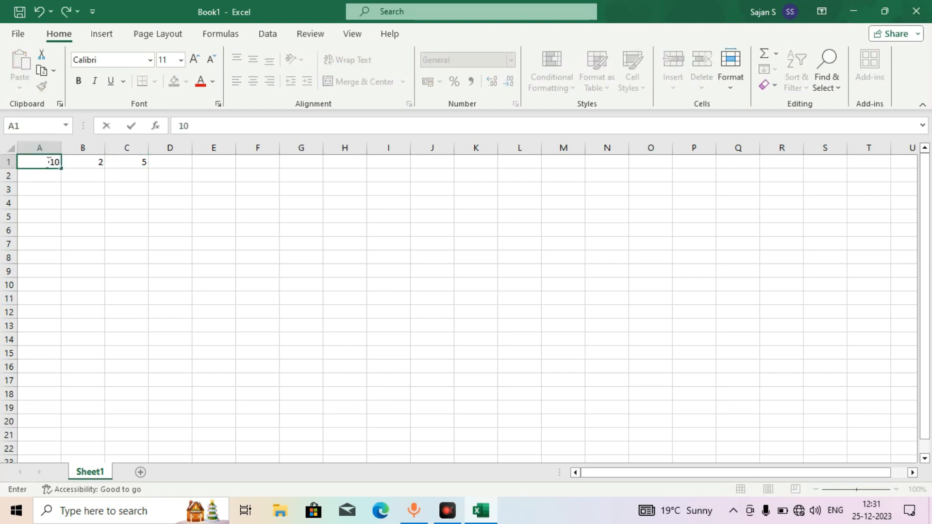
pyautogui.press('Return')
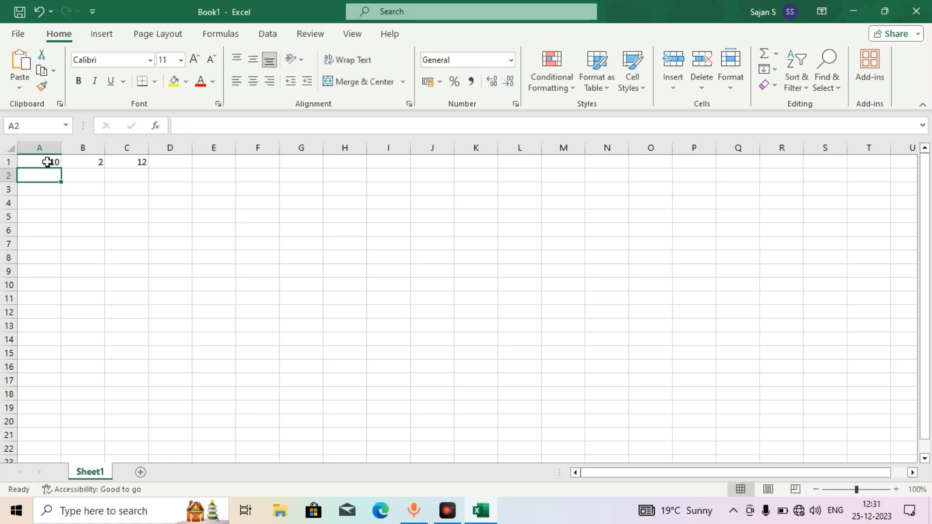
pyautogui.click(133, 162)
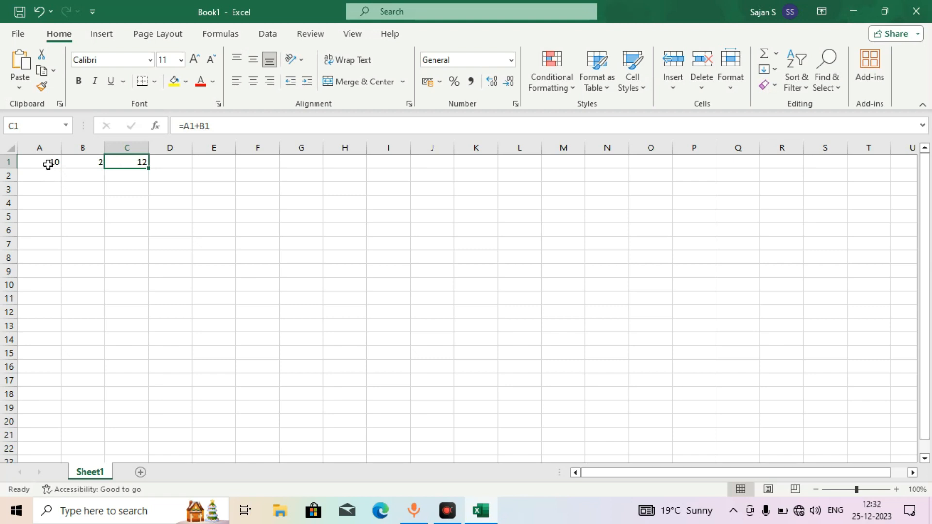
pyautogui.click(48, 164)
pyautogui.click(91, 160)
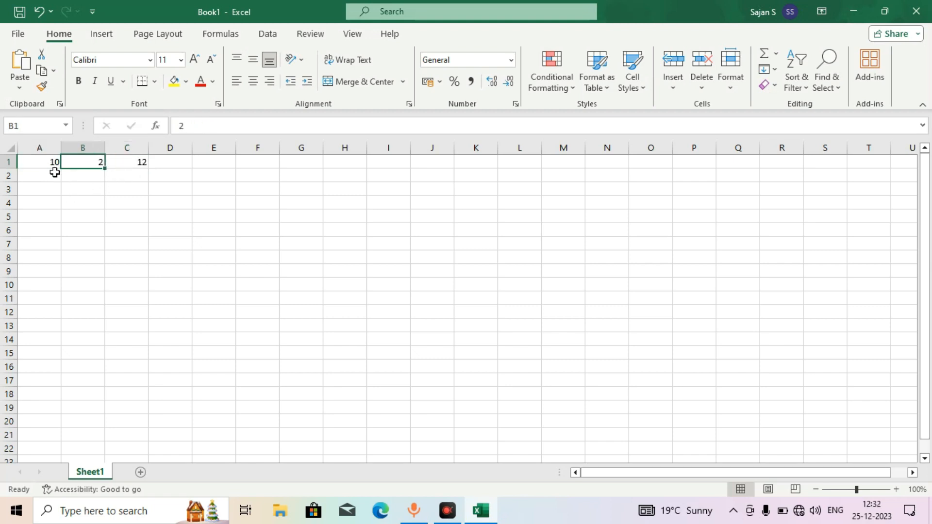
# Change the value in A1 to 50 and check the recalculated formula cell C1
pyautogui.click(43, 160)
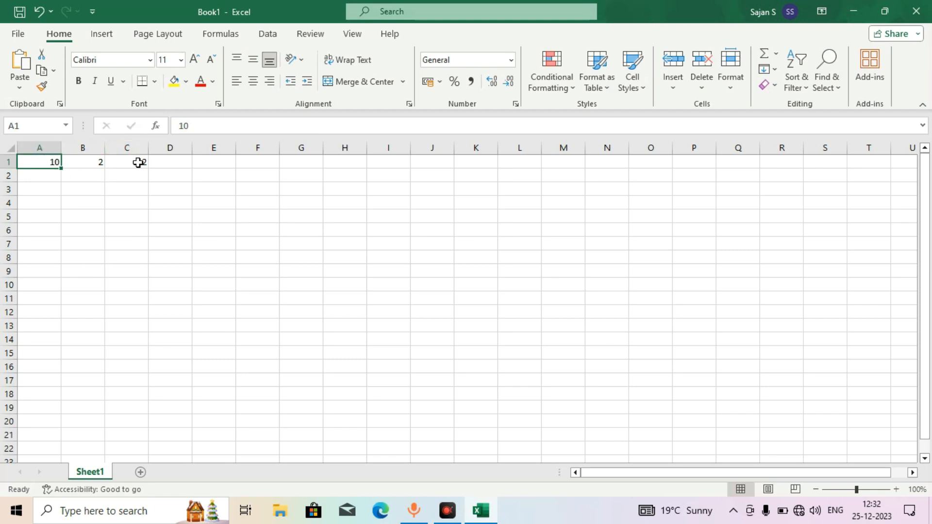
pyautogui.write('50')
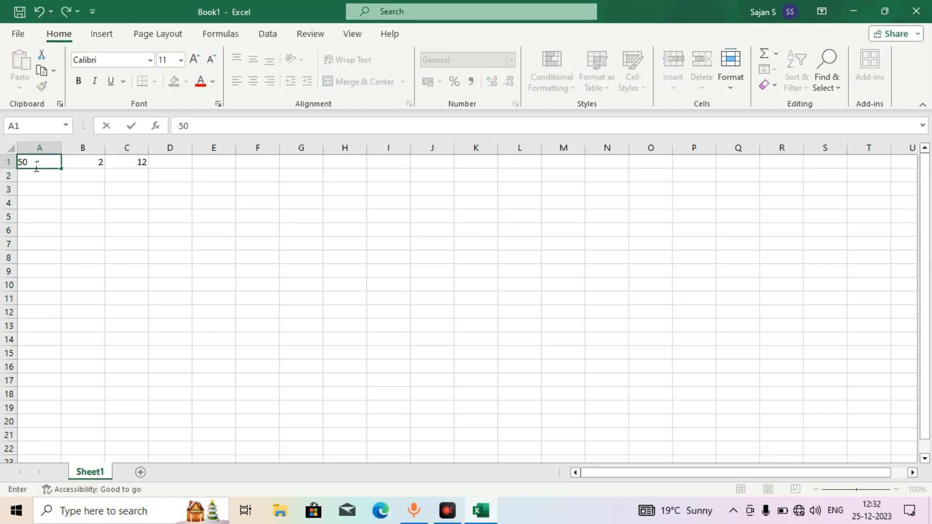
pyautogui.press('Return')
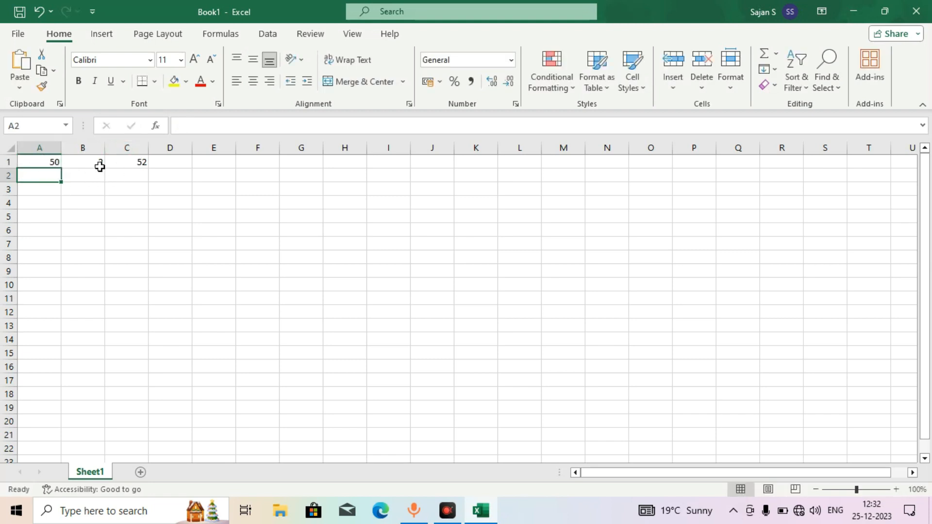
pyautogui.click(132, 163)
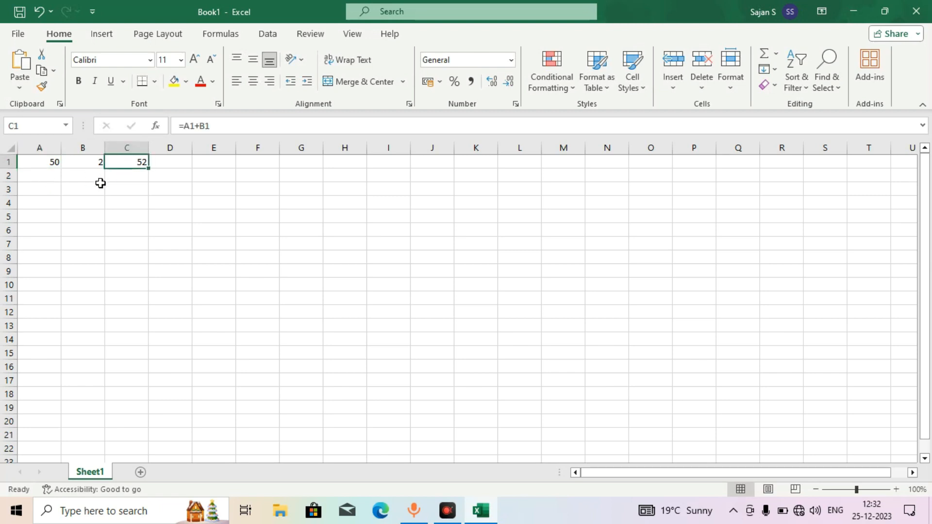
# Edit the formula in C1 to subtract B1 from A1, =A1-B1
pyautogui.doubleClick(133, 163)
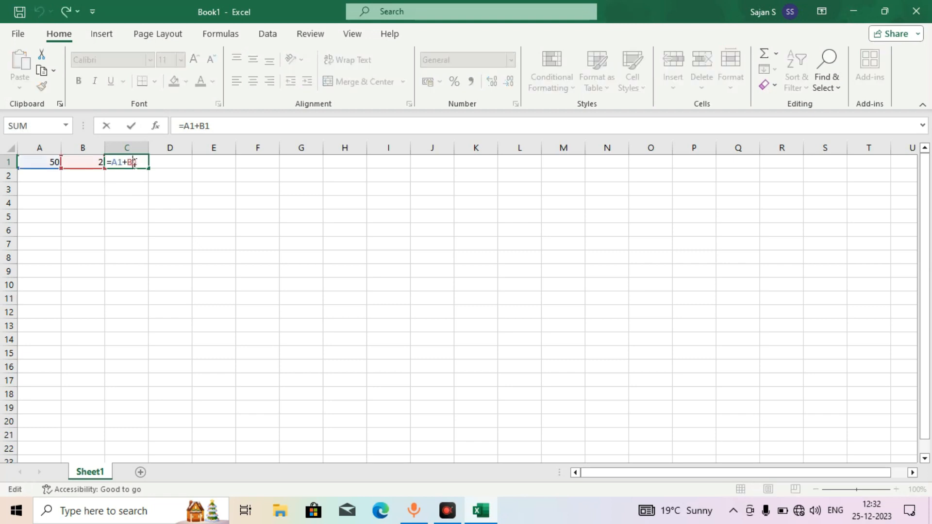
pyautogui.click(141, 162)
pyautogui.press('BackSpace')
pyautogui.press('BackSpace')
pyautogui.press('BackSpace')
pyautogui.press('BackSpace')
pyautogui.press('BackSpace')
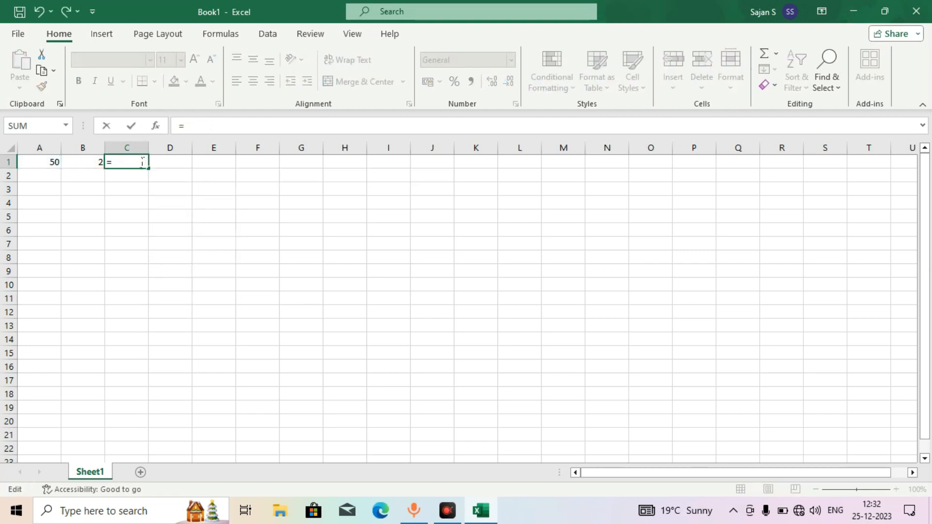
pyautogui.click(50, 162)
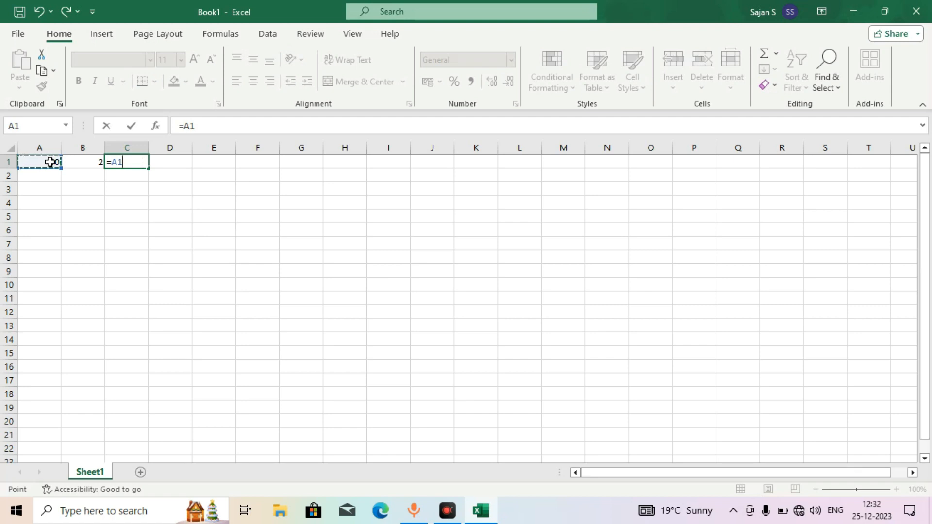
pyautogui.write('-')
pyautogui.click(76, 164)
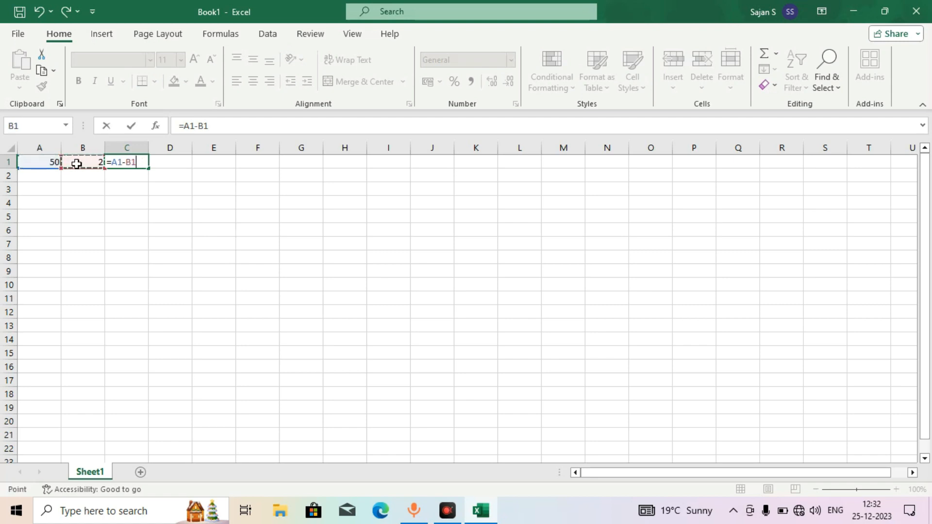
pyautogui.press('Return')
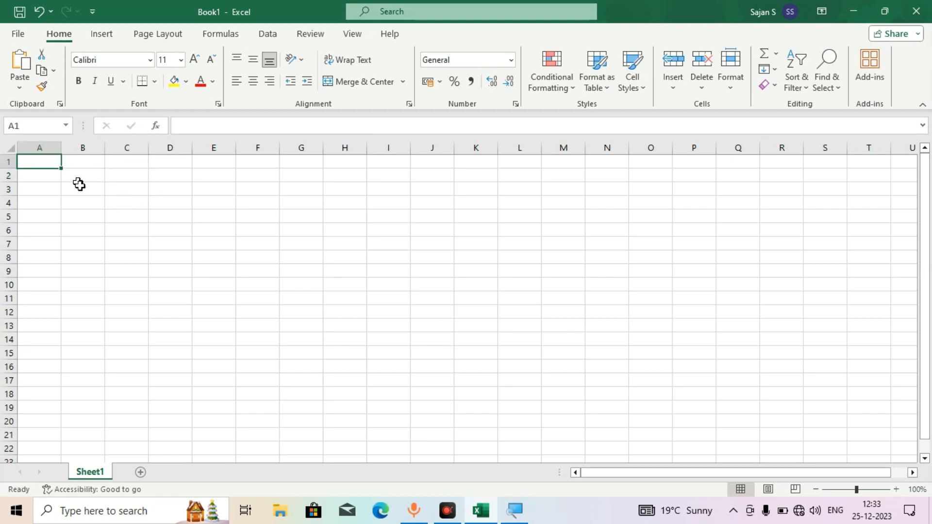
# Enter the heading SL NO in A1 and the numbers 1 to 4 below it in A2:A5
pyautogui.click(88, 190)
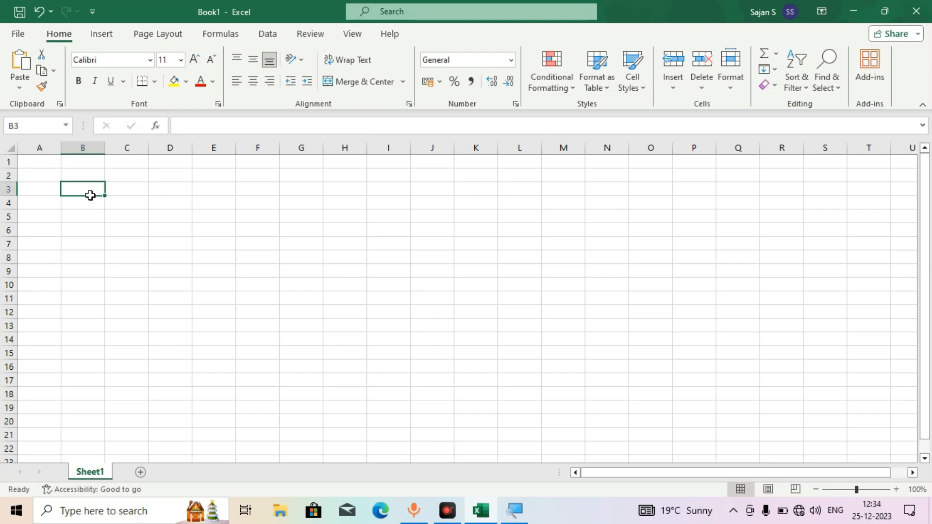
pyautogui.click(46, 162)
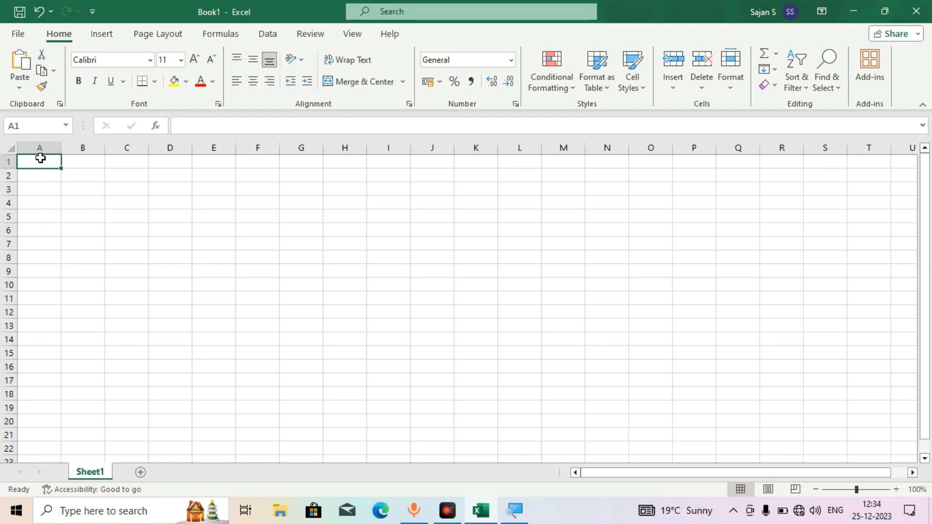
pyautogui.write('SL NO')
pyautogui.press('Return')
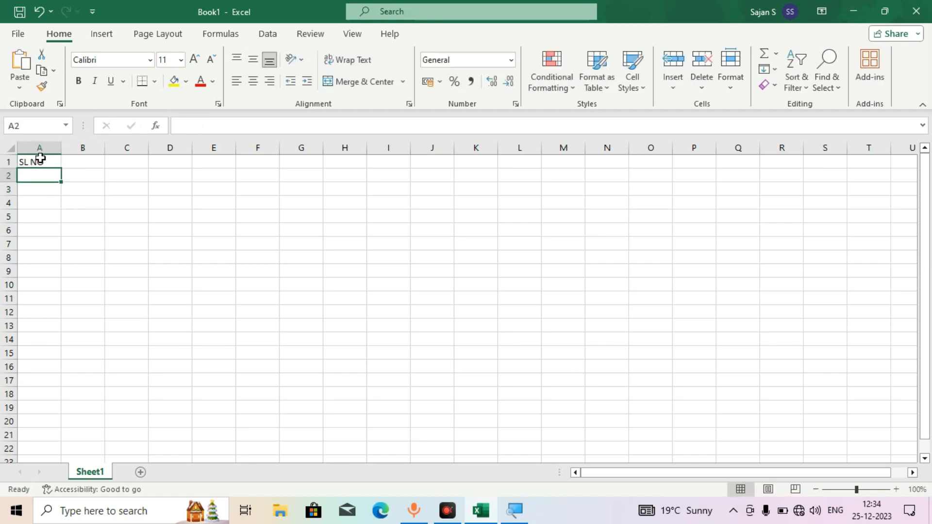
pyautogui.write('1')
pyautogui.press('Return')
pyautogui.write('2')
pyautogui.press('Return')
pyautogui.write('3')
pyautogui.press('Return')
pyautogui.write('4')
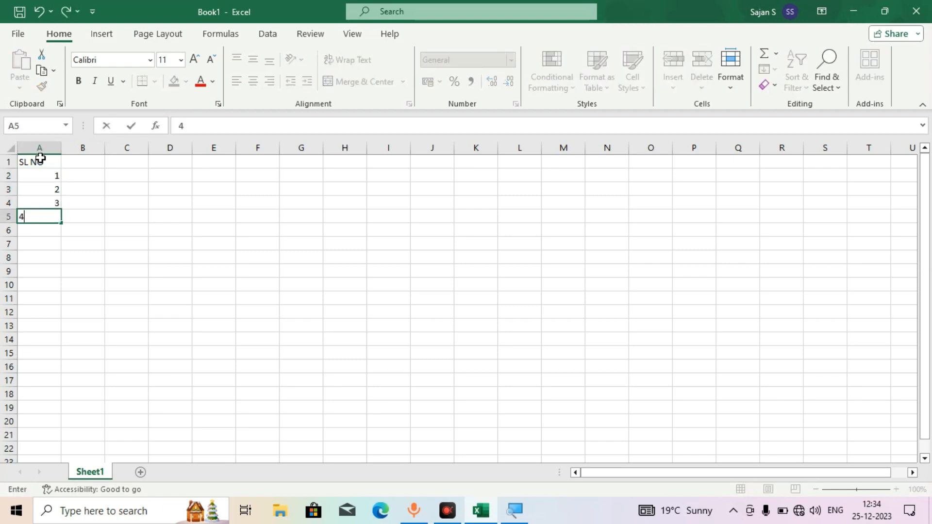
pyautogui.press('Return')
# Clear the numbers from cells A3:A5, keeping only the 1 in A2
pyautogui.press('Up')
pyautogui.press('Up')
pyautogui.press('Up')
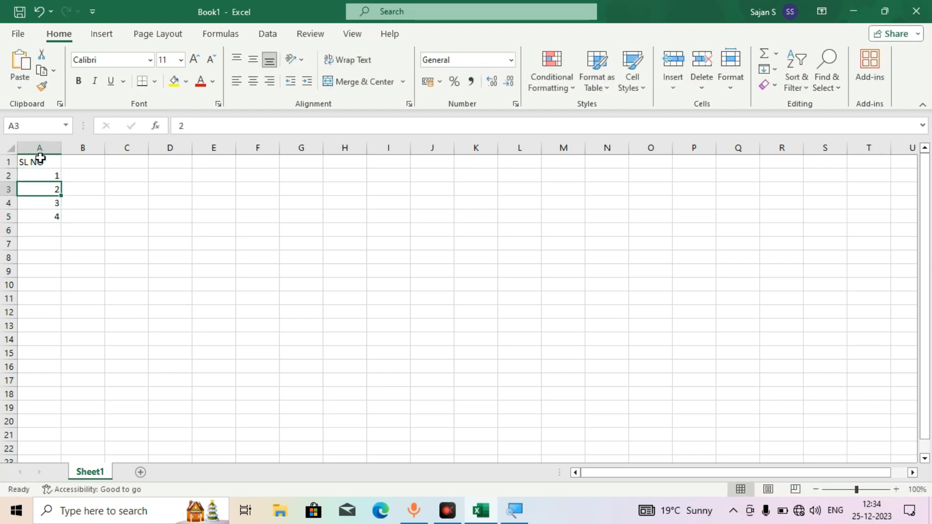
pyautogui.hotkey('shift', 'Down')
pyautogui.hotkey('shift', 'Down')
pyautogui.press('Delete')
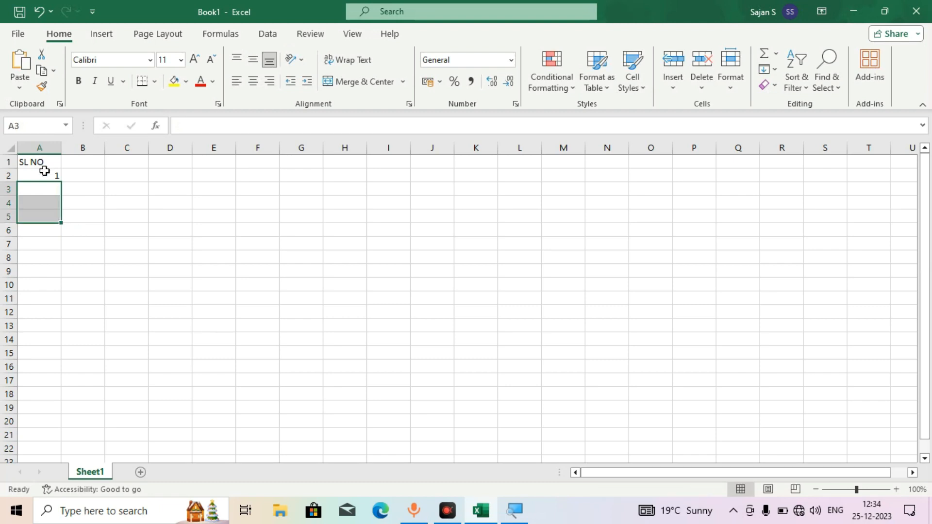
# AutoFill the 1 in A2 down to A12 and set the fill option to Fill Series
pyautogui.click(45, 171)
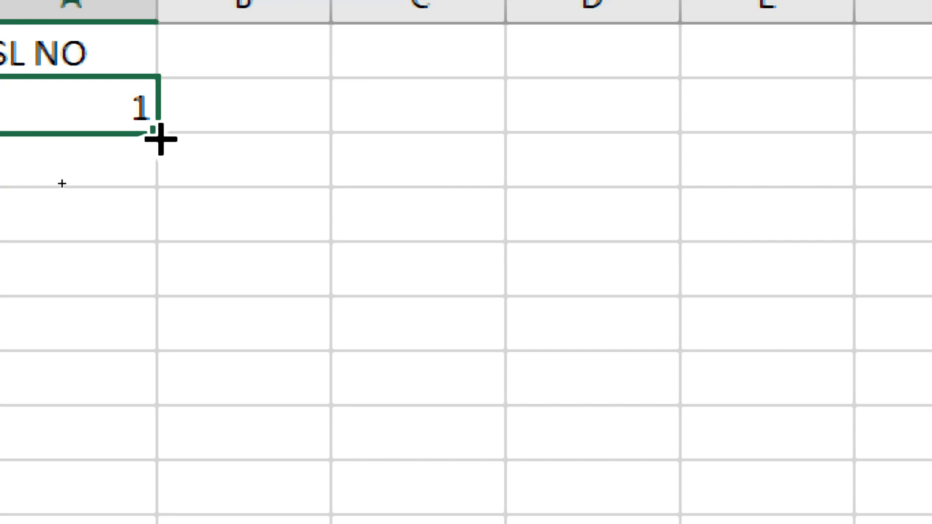
pyautogui.moveTo(160, 139)
pyautogui.mouseDown()
pyautogui.moveTo(156, 523)
pyautogui.moveTo(154, 478)
pyautogui.moveTo(155, 488)
pyautogui.mouseUp()
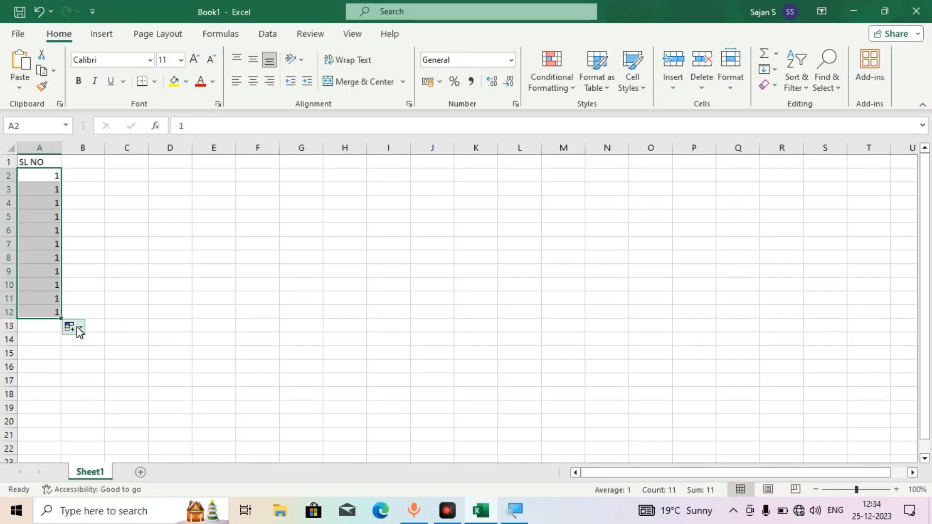
pyautogui.click(77, 327)
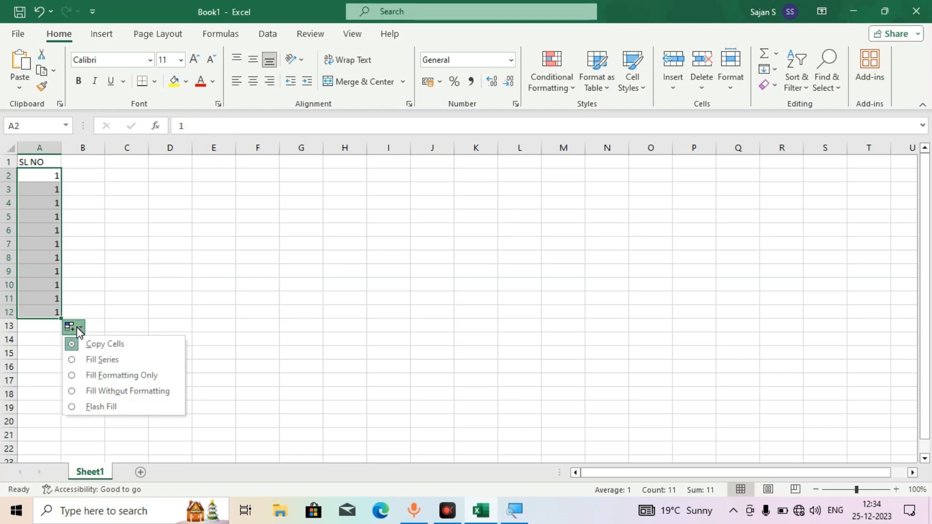
pyautogui.click(92, 359)
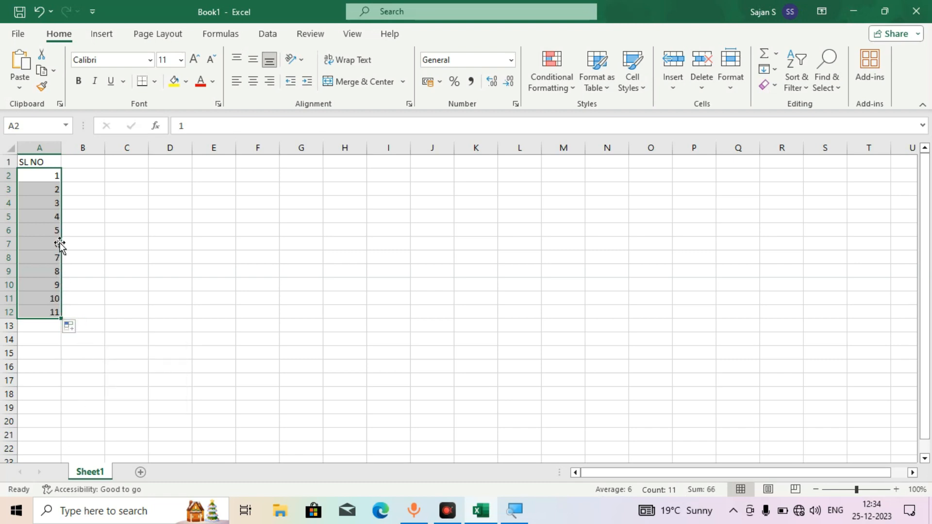
# Clear the last number of the series in A12 and undo the changes back to the single 1 in A2
pyautogui.click(48, 311)
pyautogui.press('Delete')
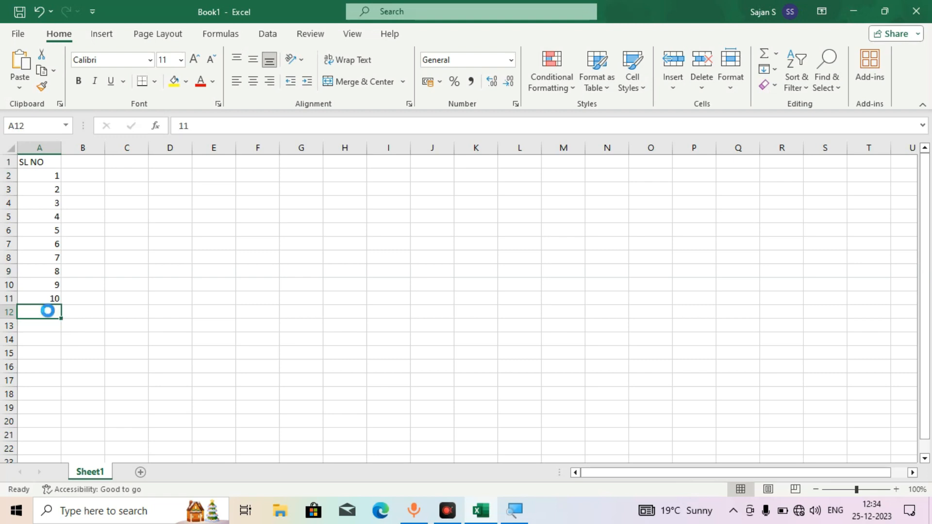
pyautogui.click(130, 285)
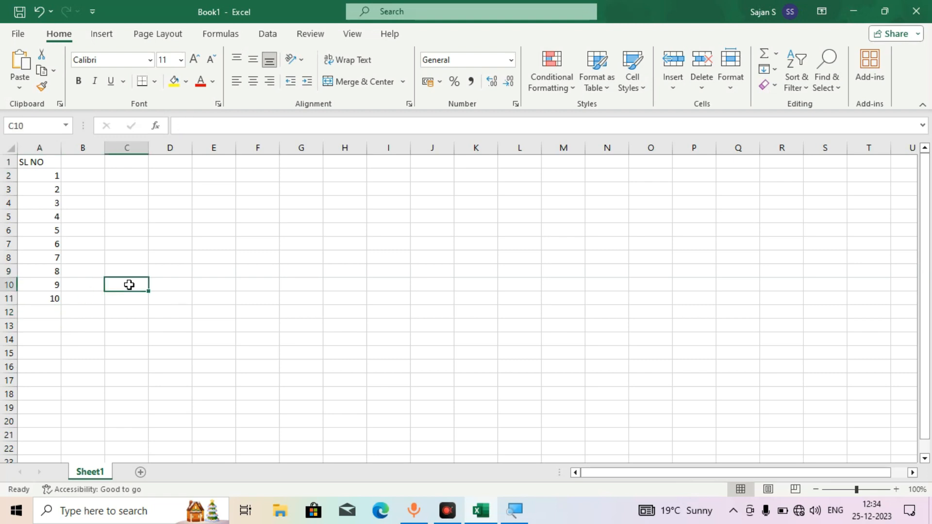
pyautogui.hotkey('ctrl', 'z')
pyautogui.hotkey('ctrl', 'z')
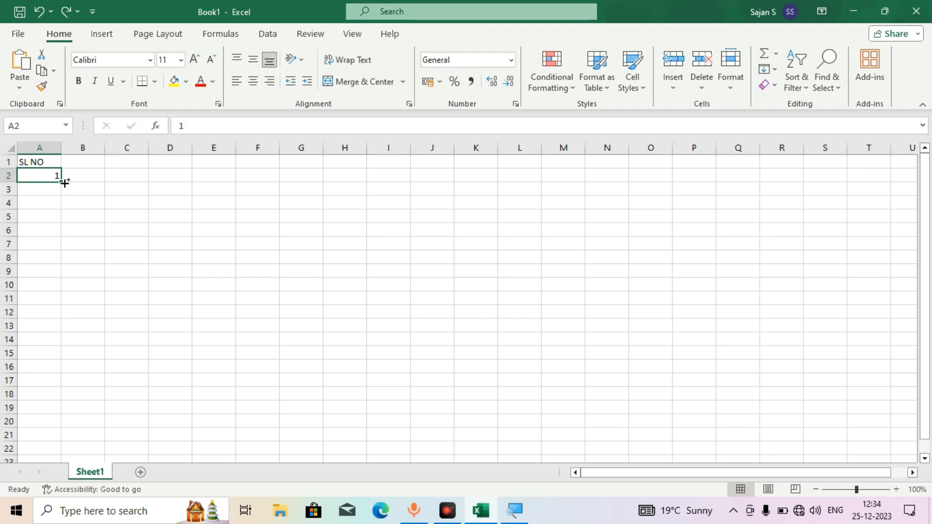
# Fill a consecutive number series from A2 directly down to A16 and undo the fill
pyautogui.moveTo(64, 182); pyautogui.dragTo(63, 376)
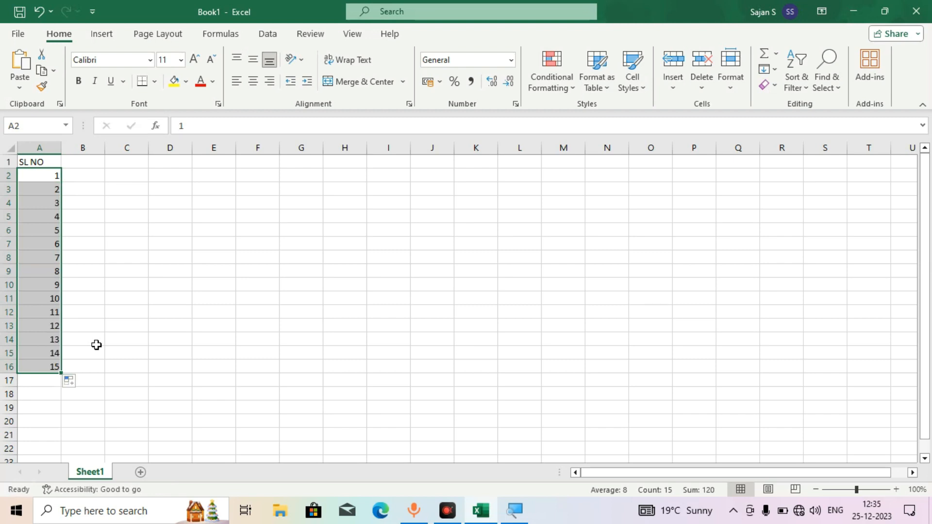
pyautogui.hotkey('ctrl', 'z')
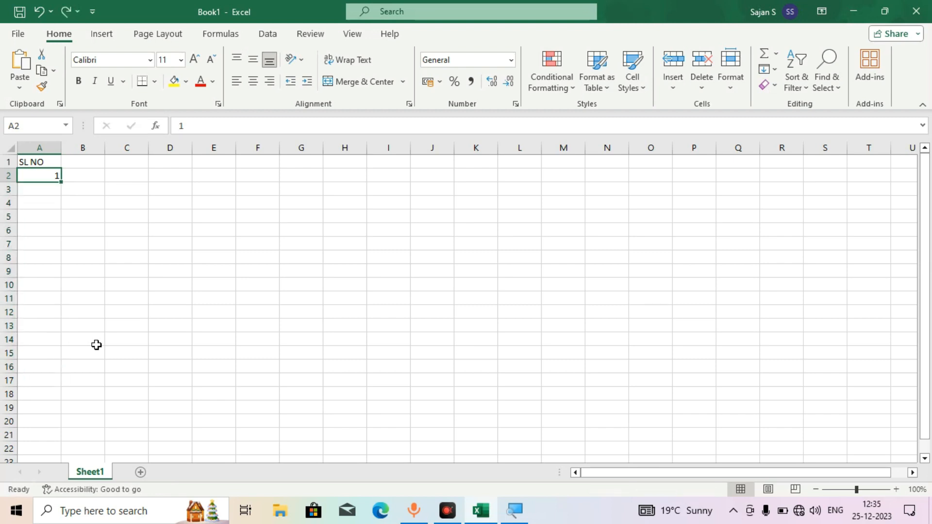
# Enter 2 in A3, fill the series from A2:A3 down to A13 and undo the fill
pyautogui.click(47, 187)
pyautogui.write('2')
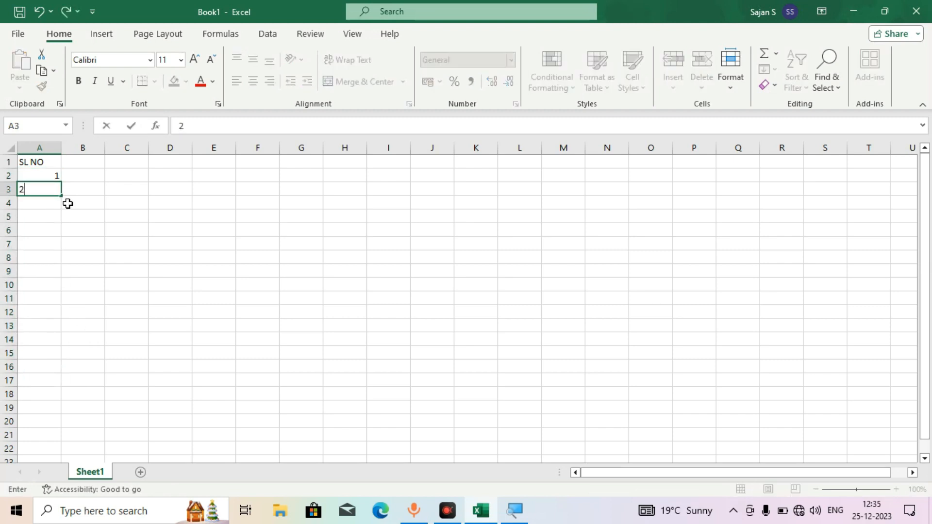
pyautogui.press('Return')
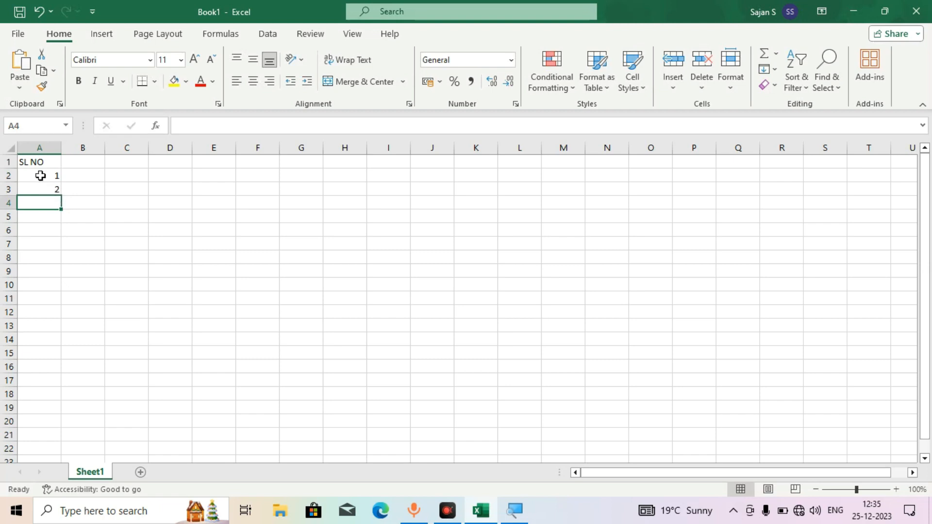
pyautogui.moveTo(40, 175); pyautogui.dragTo(40, 186)
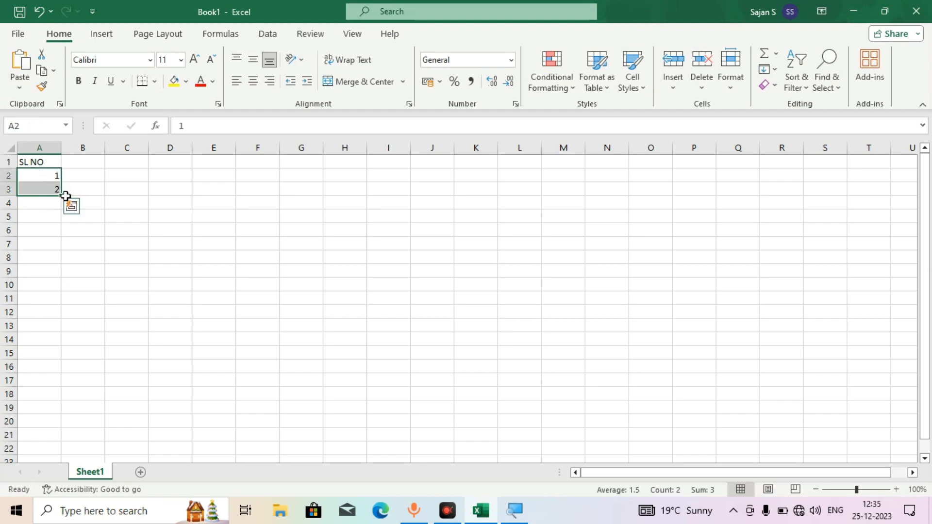
pyautogui.moveTo(62, 197); pyautogui.dragTo(55, 337)
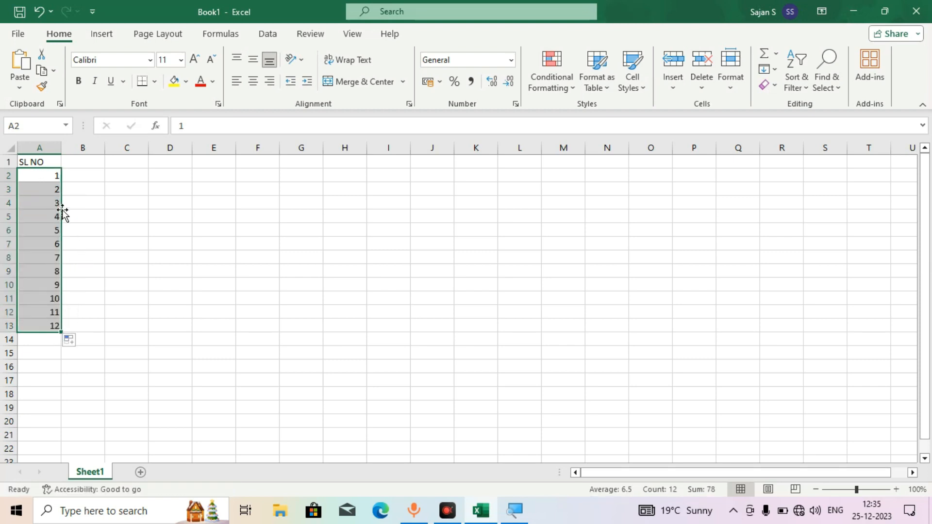
pyautogui.hotkey('ctrl', 'z')
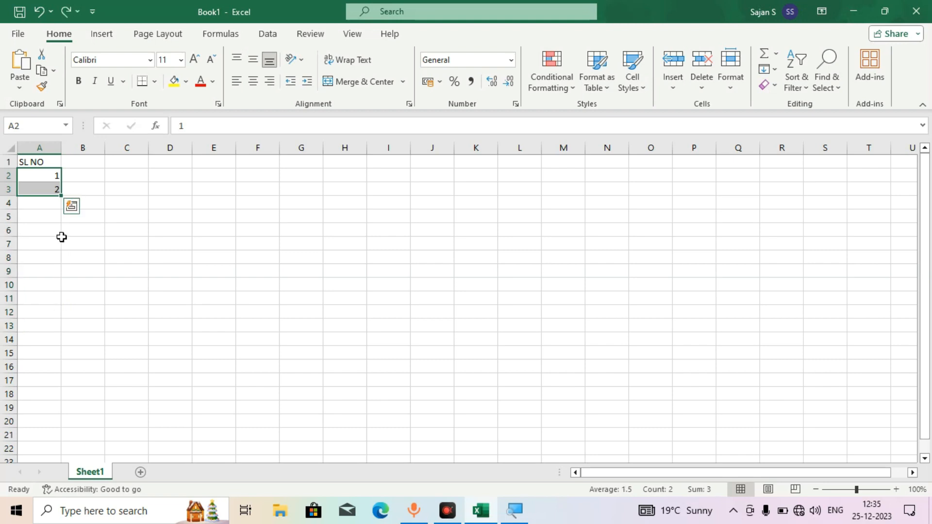
# Change A3 to 5, fill the series from A2:A3 down to A14 and undo the fill
pyautogui.click(49, 190)
pyautogui.write('5')
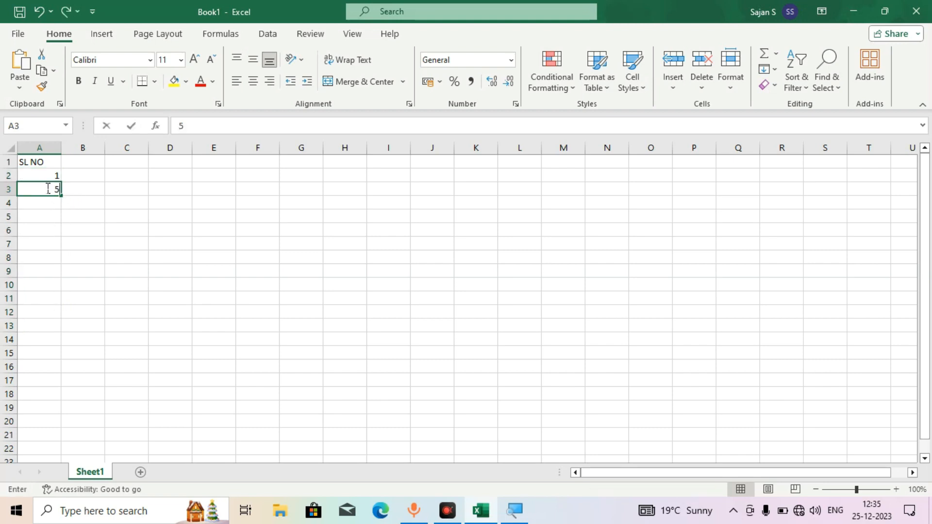
pyautogui.click(45, 175)
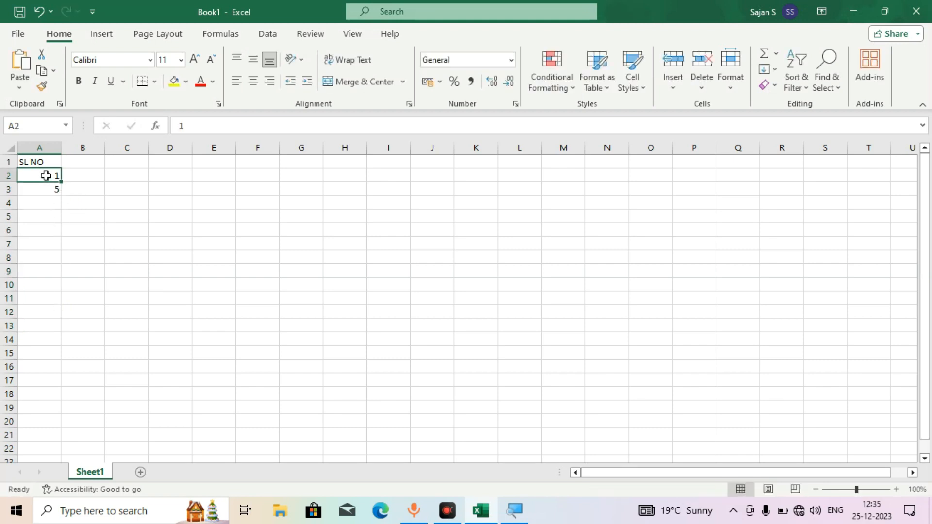
pyautogui.moveTo(46, 175); pyautogui.dragTo(61, 351)
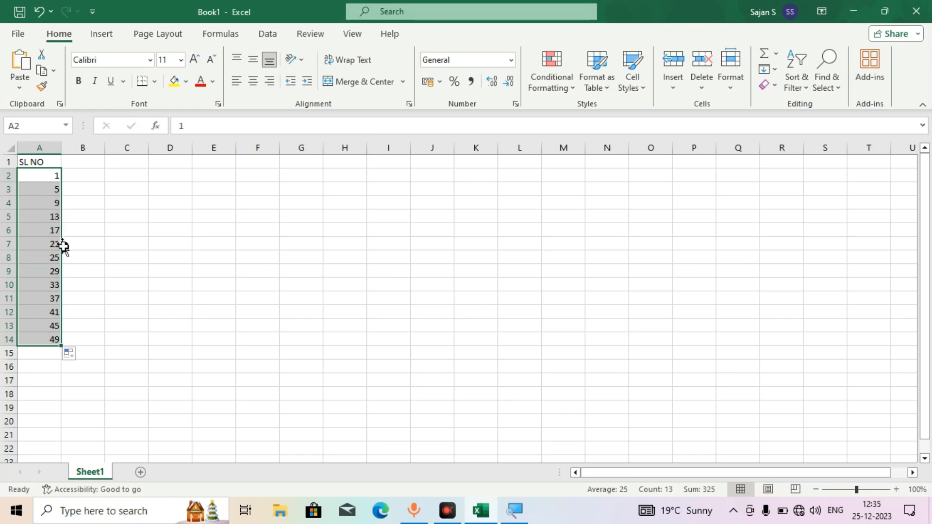
pyautogui.hotkey('ctrl', 'z')
pyautogui.hotkey('ctrl', 'z')
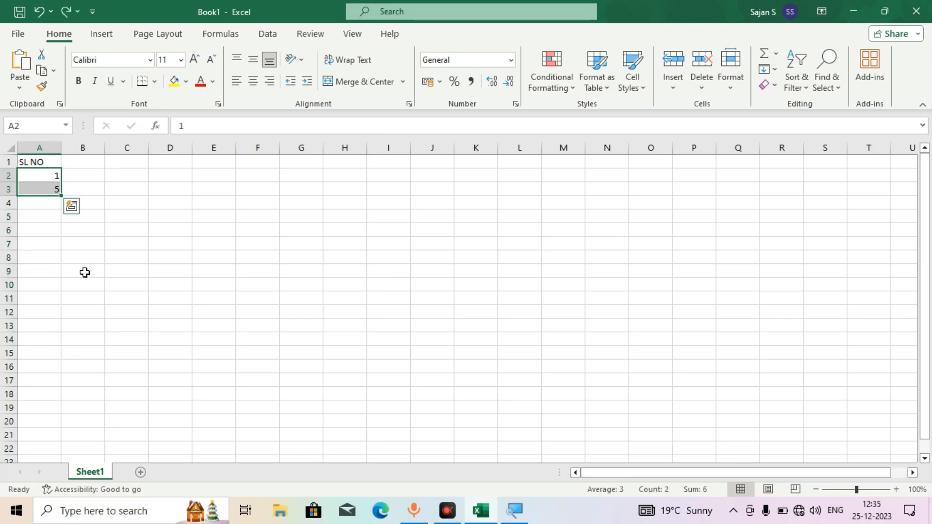
# Fill the series starting with 1 and 5 in A2:A3 down column A again
pyautogui.click(48, 177)
pyautogui.moveTo(46, 177); pyautogui.dragTo(62, 303)
pyautogui.click(143, 273)
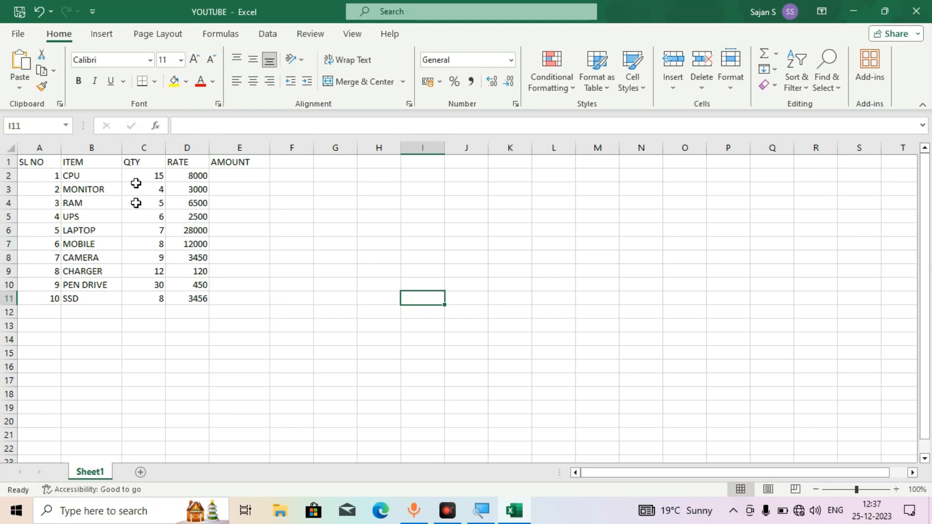
# Make the header cells A1:E1, from SL NO to AMOUNT, bold
pyautogui.click(243, 180)
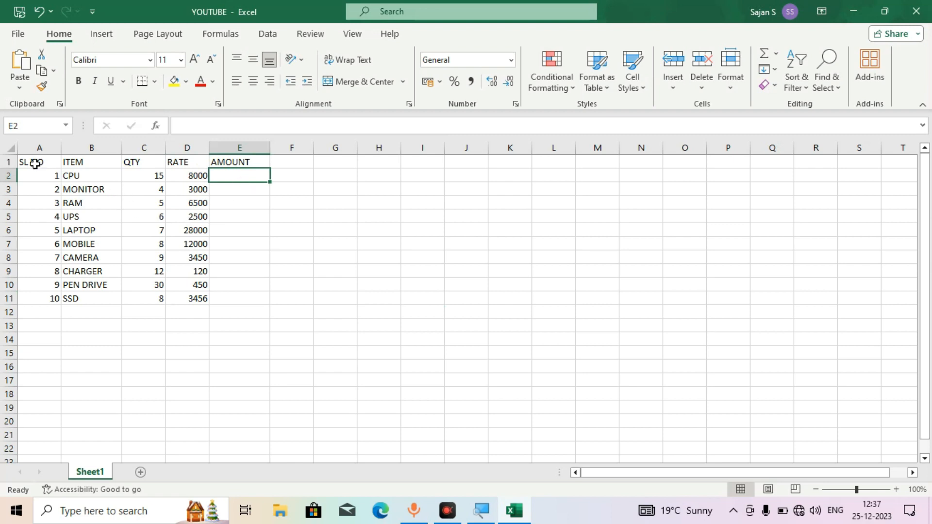
pyautogui.moveTo(34, 163); pyautogui.dragTo(262, 156)
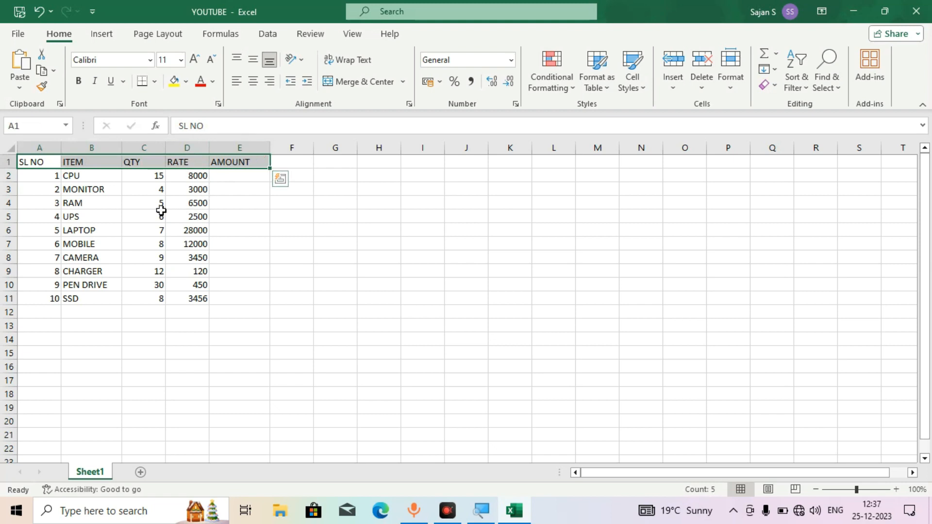
pyautogui.click(160, 216)
pyautogui.click(37, 163)
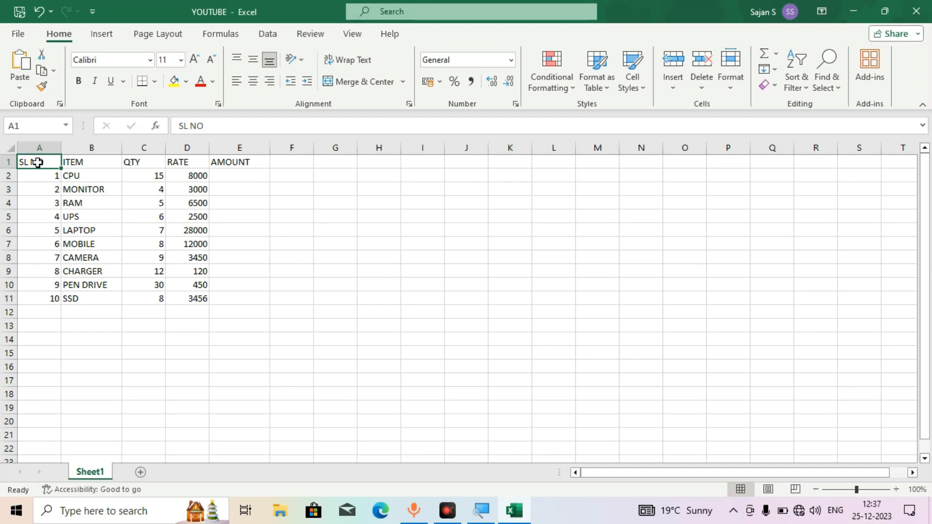
pyautogui.hotkey('shift', 'Right')
pyautogui.hotkey('shift', 'Right')
pyautogui.hotkey('shift', 'Right')
pyautogui.hotkey('shift', 'Right')
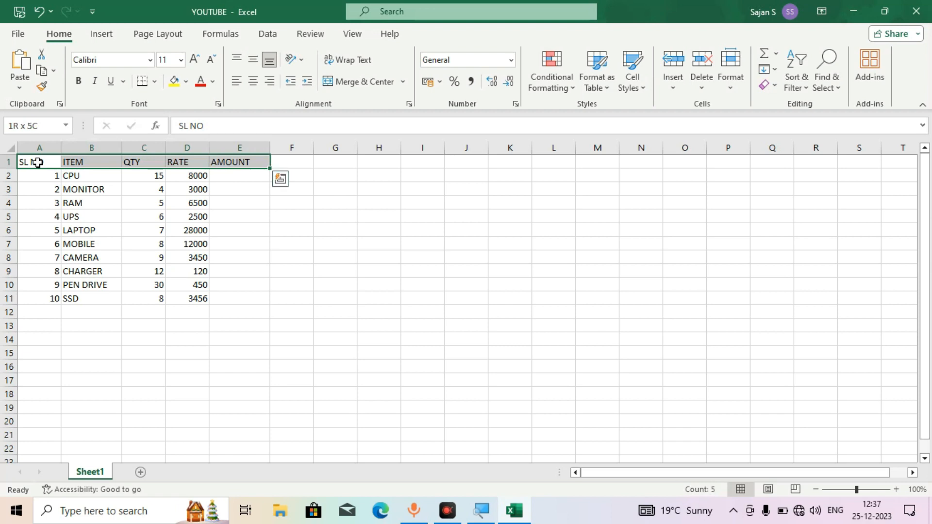
pyautogui.click(78, 80)
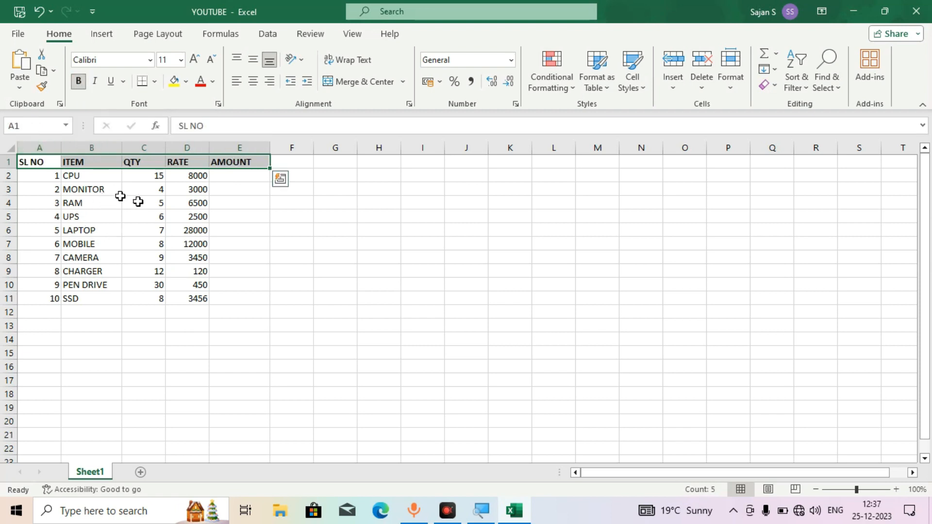
# Increase the font size of the header cells A1:E1 to 16
pyautogui.click(195, 63)
pyautogui.click(196, 63)
pyautogui.click(195, 63)
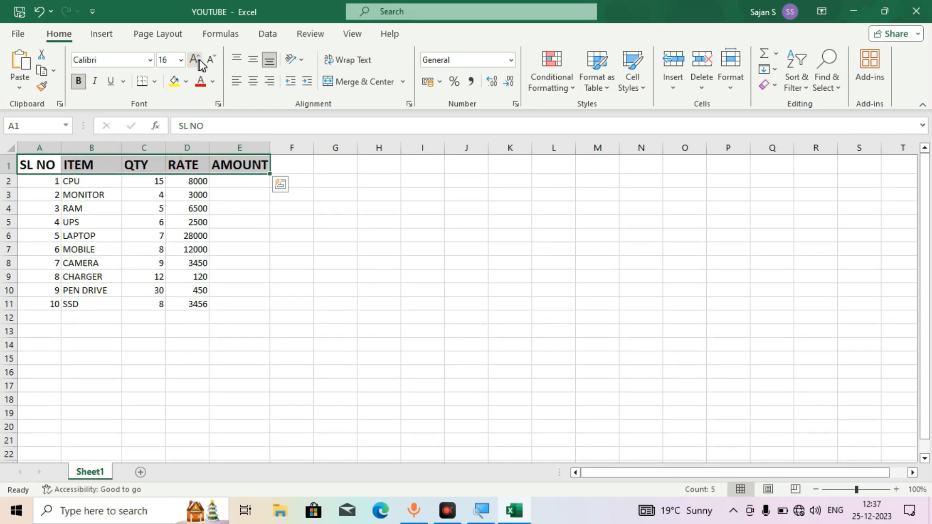
pyautogui.click(208, 64)
pyautogui.click(195, 61)
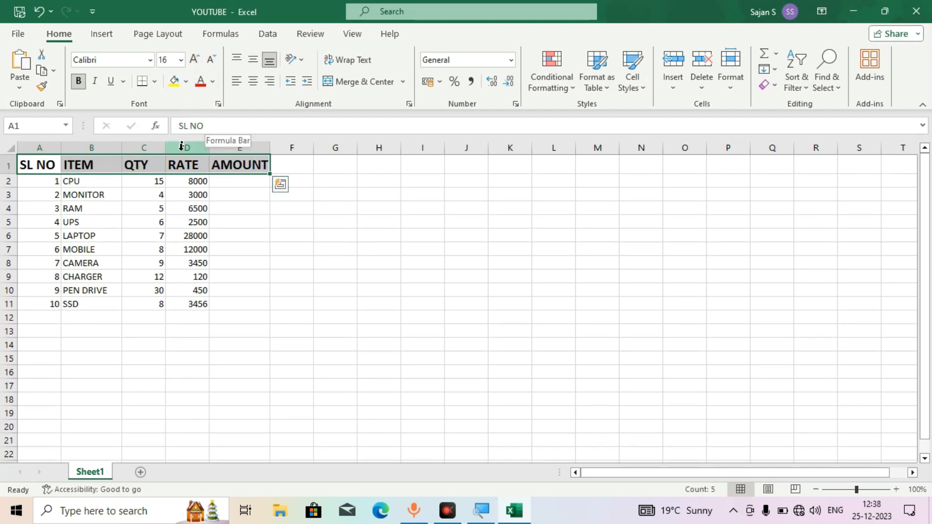
# Fill the header cells A1:E1 with the standard light blue colour
pyautogui.click(185, 82)
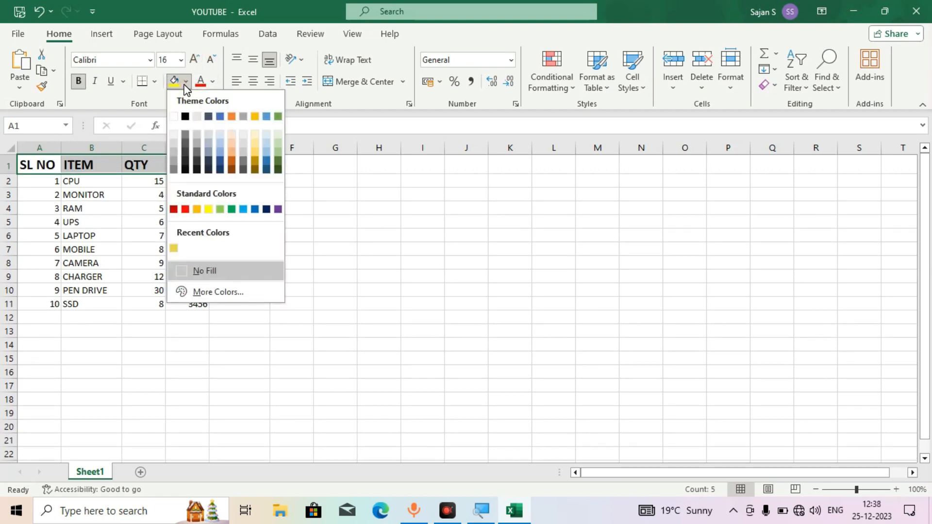
pyautogui.click(243, 210)
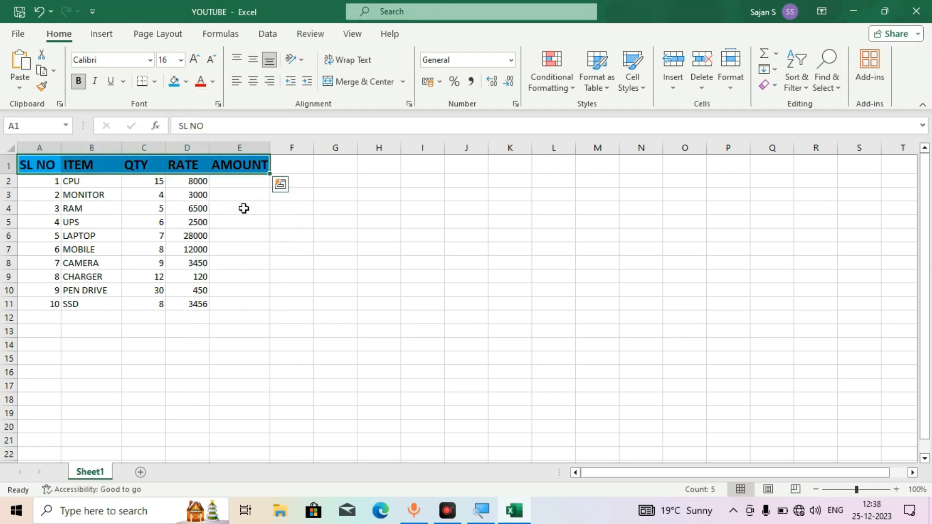
pyautogui.click(291, 235)
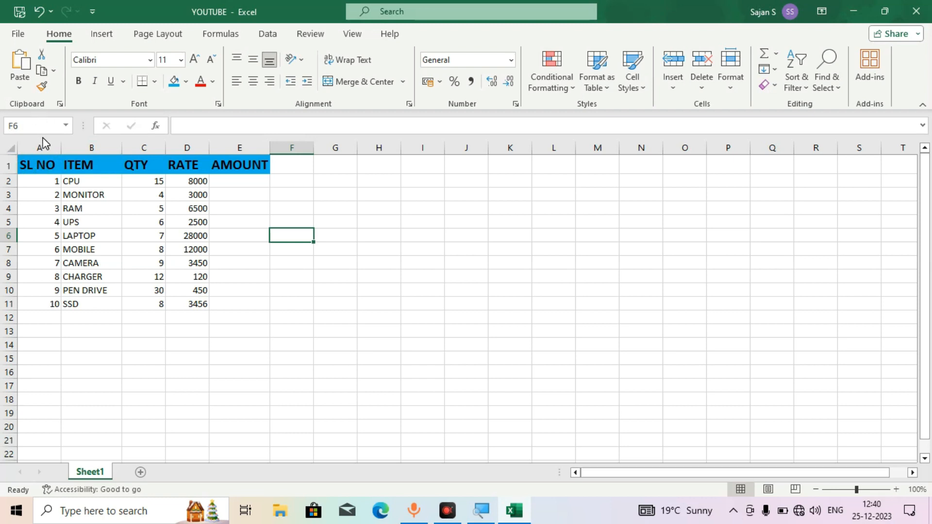
# Insert four blank rows above the header row and undo the last three insertions
pyautogui.click(8, 166)
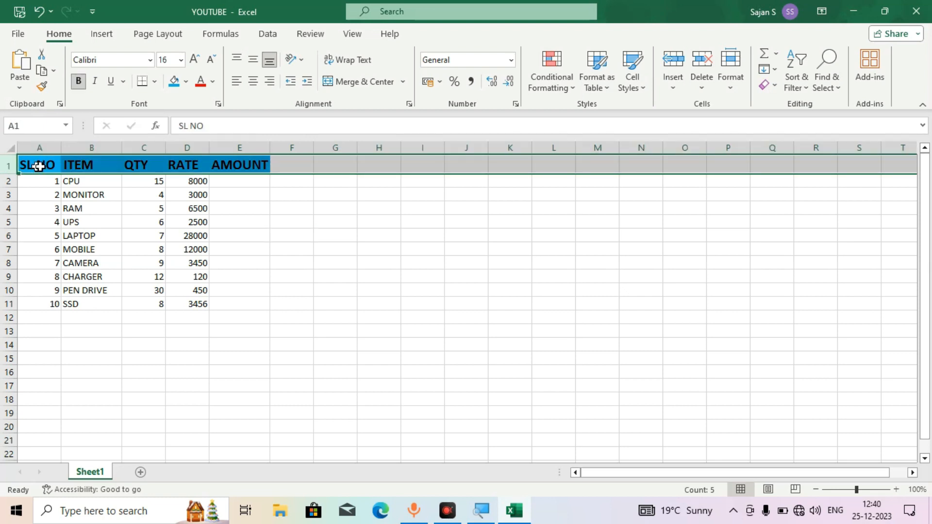
pyautogui.click(677, 60)
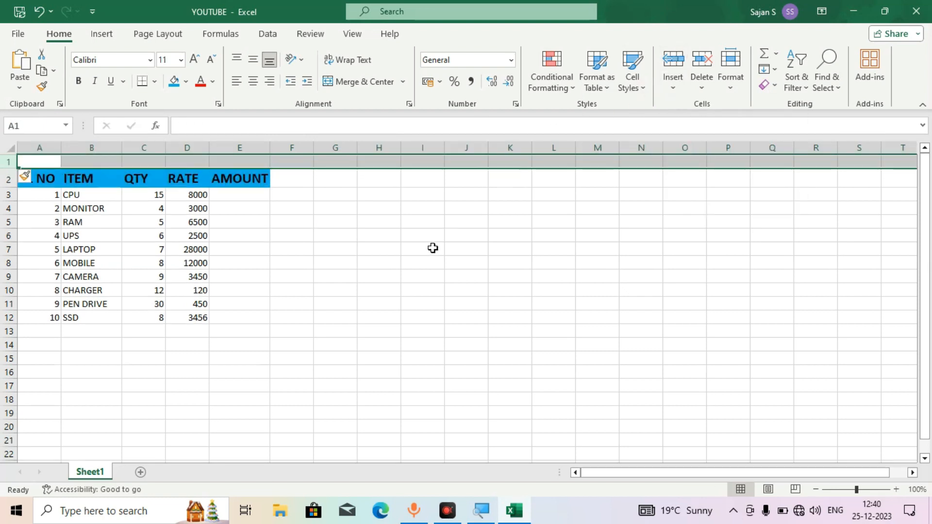
pyautogui.press('F4')
pyautogui.press('F4')
pyautogui.press('F4')
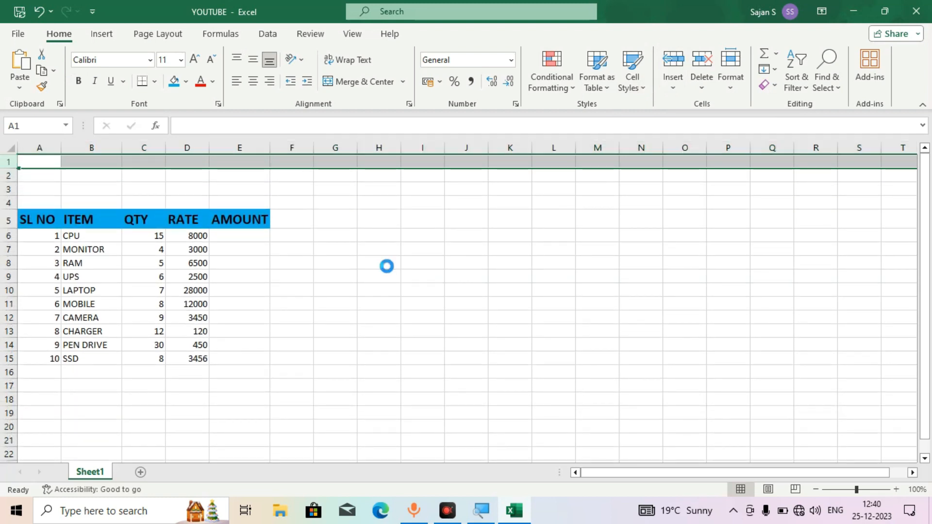
pyautogui.hotkey('ctrl', 'z')
pyautogui.hotkey('ctrl', 'z')
pyautogui.hotkey('ctrl', 'z')
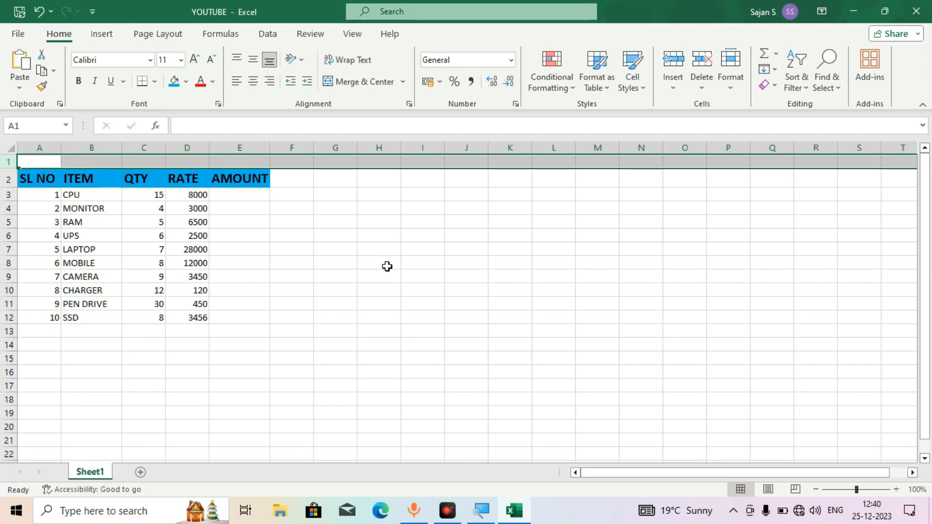
# Insert five blank columns before the SL NO column
pyautogui.click(37, 235)
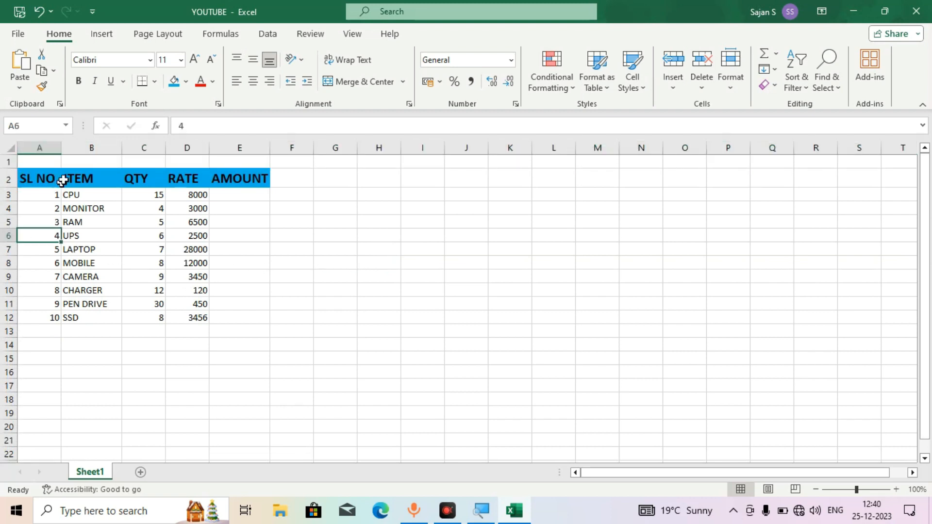
pyautogui.click(42, 140)
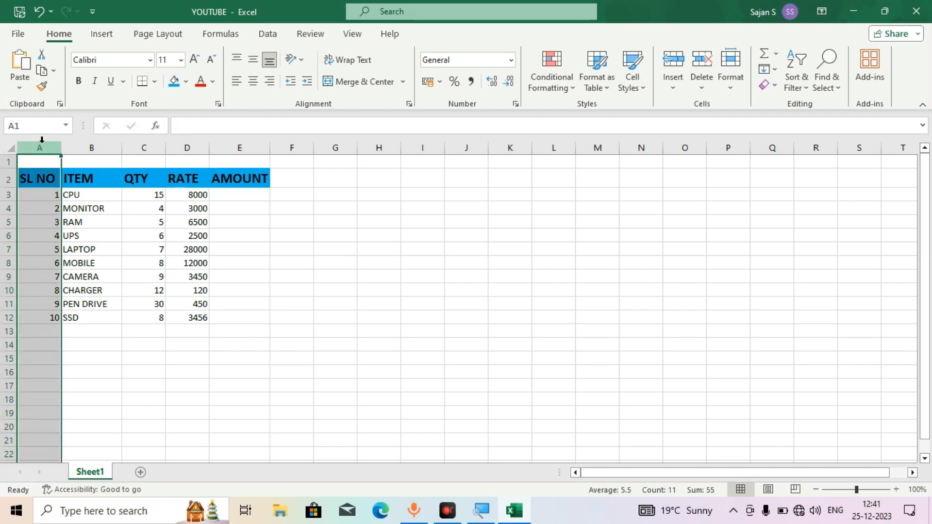
pyautogui.hotkey('ctrl', 'shift', '+')
pyautogui.hotkey('ctrl', 'shift', '+')
pyautogui.hotkey('ctrl', 'shift', '+')
pyautogui.hotkey('ctrl', 'shift', '+')
pyautogui.hotkey('ctrl', 'shift', '+')
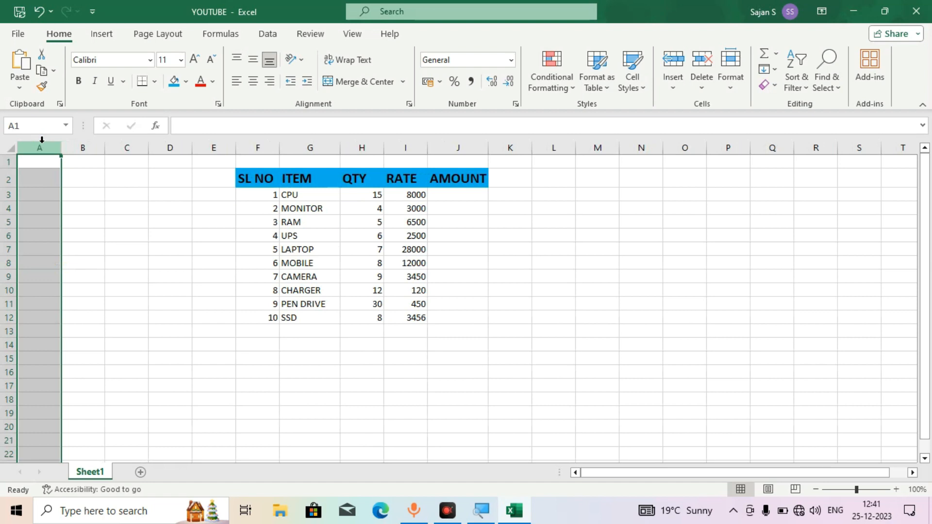
# Delete the five blank columns in front of the SL NO column
pyautogui.hotkey('ctrl', '-')
pyautogui.hotkey('ctrl', '-')
pyautogui.hotkey('ctrl', '-')
pyautogui.hotkey('ctrl', '-')
pyautogui.hotkey('ctrl', '-')
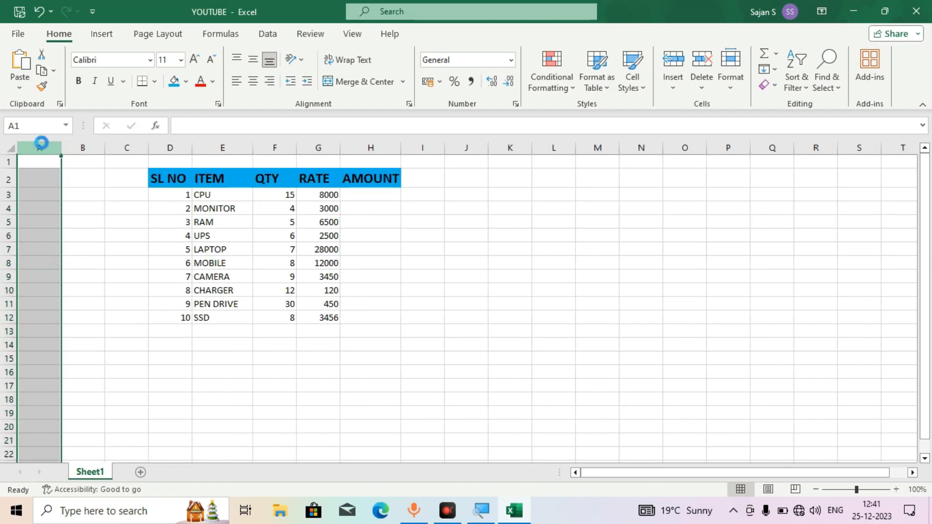
pyautogui.click(240, 276)
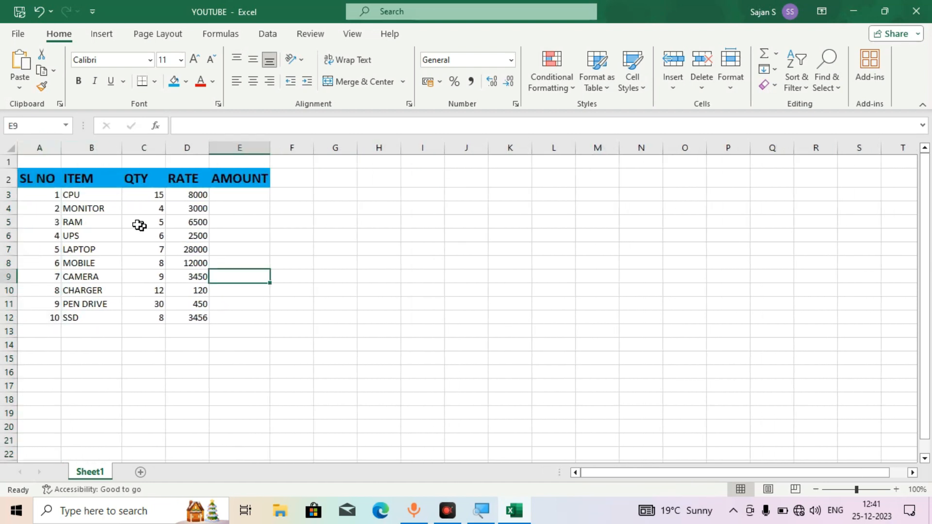
# Enter the title SALES REPORT in cell A1 above the table
pyautogui.click(42, 165)
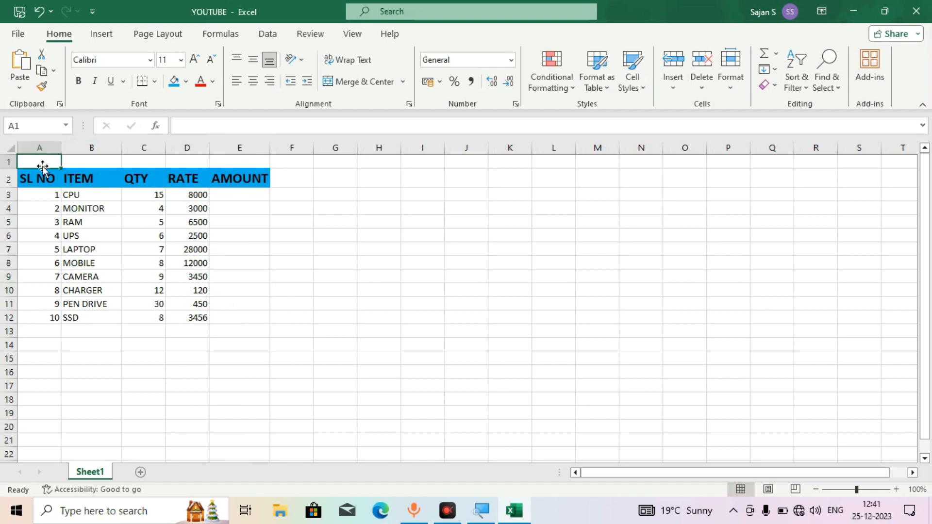
pyautogui.write('SALES REPORT')
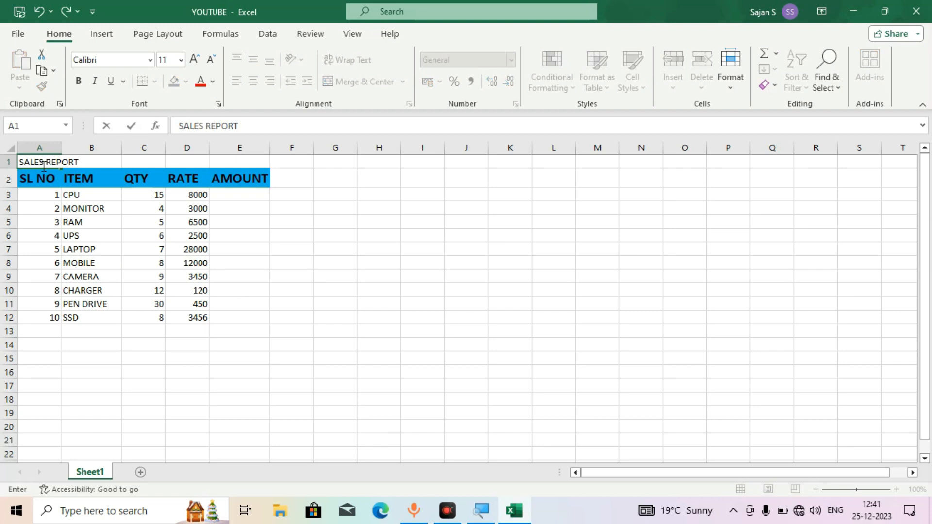
pyautogui.click(170, 236)
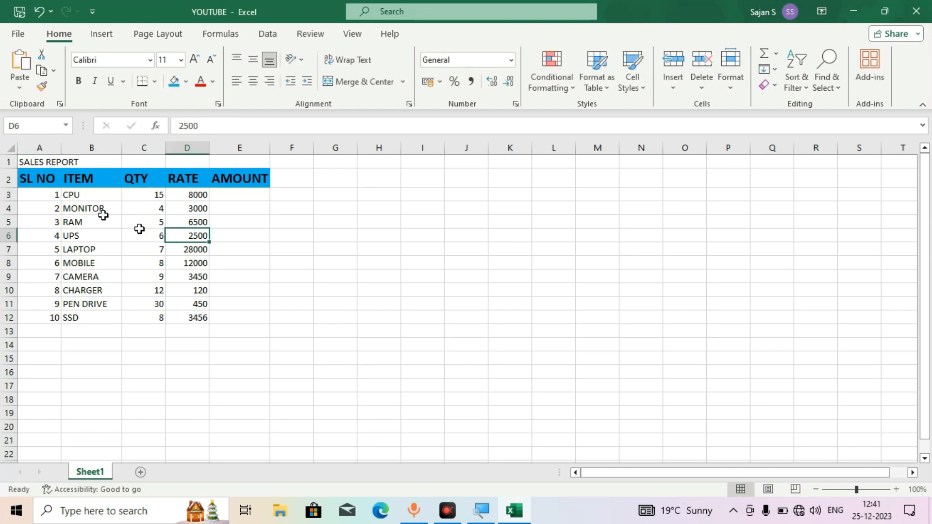
# Check cells A1, B1, C1 and E1 to see which of them holds the title
pyautogui.click(39, 162)
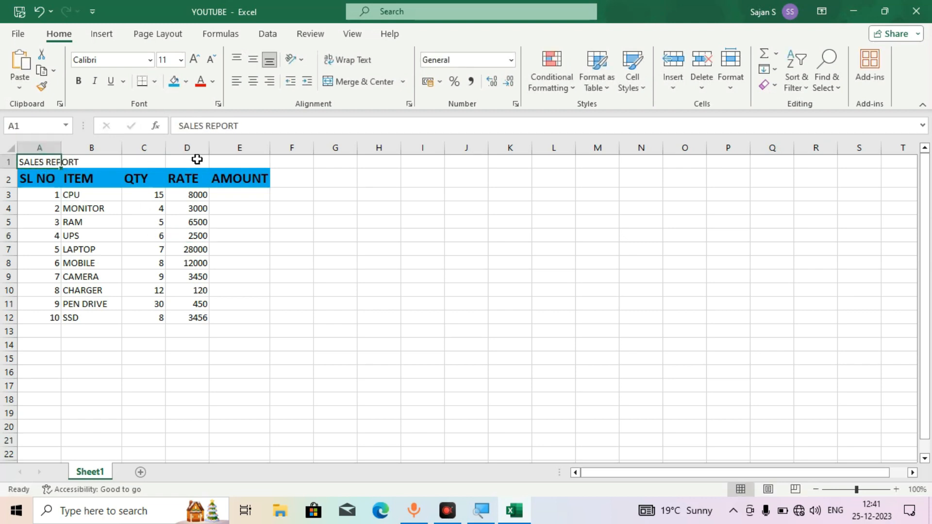
pyautogui.click(93, 162)
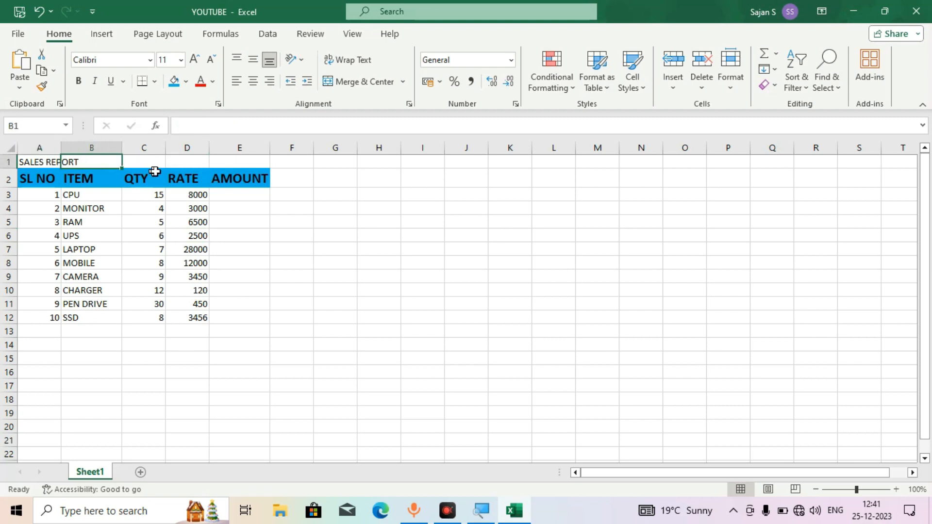
pyautogui.click(153, 164)
pyautogui.click(231, 162)
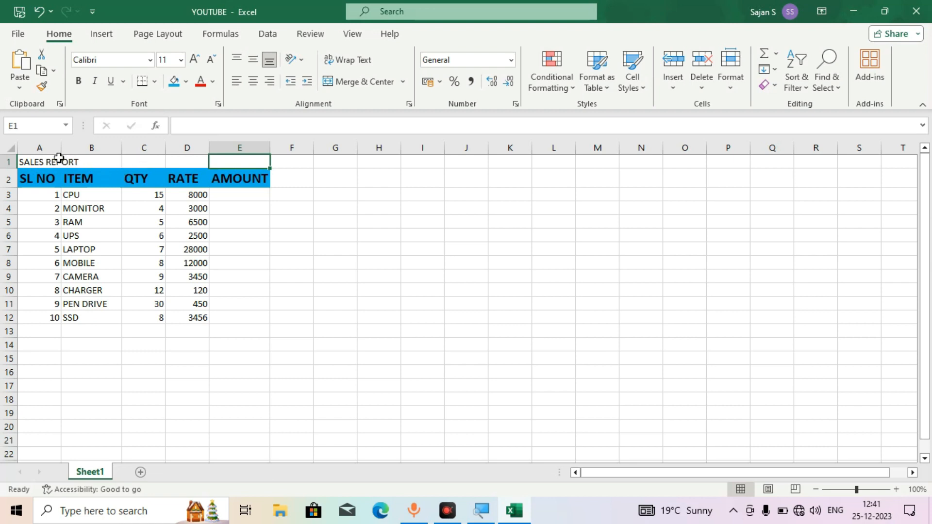
# Merge and center the SALES REPORT title across A1:E1 and make it bold at font size 18
pyautogui.moveTo(33, 162); pyautogui.dragTo(235, 164)
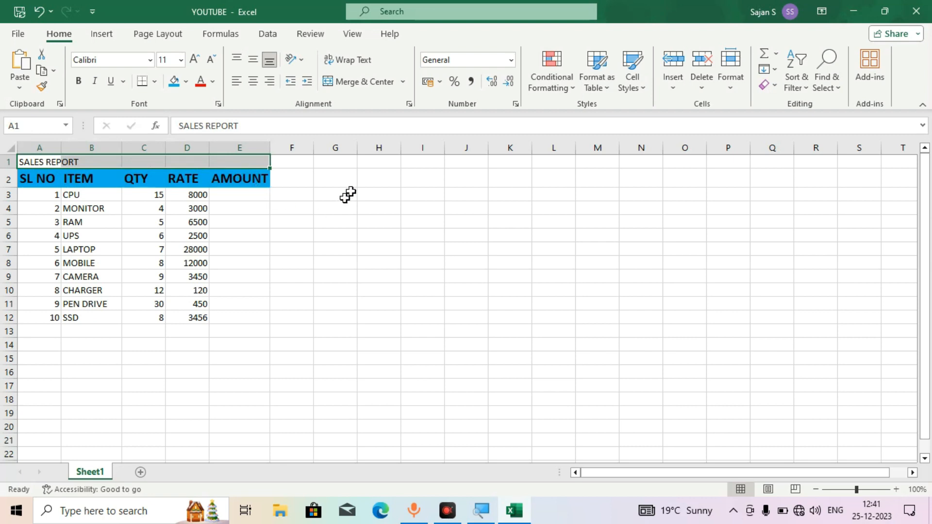
pyautogui.click(352, 80)
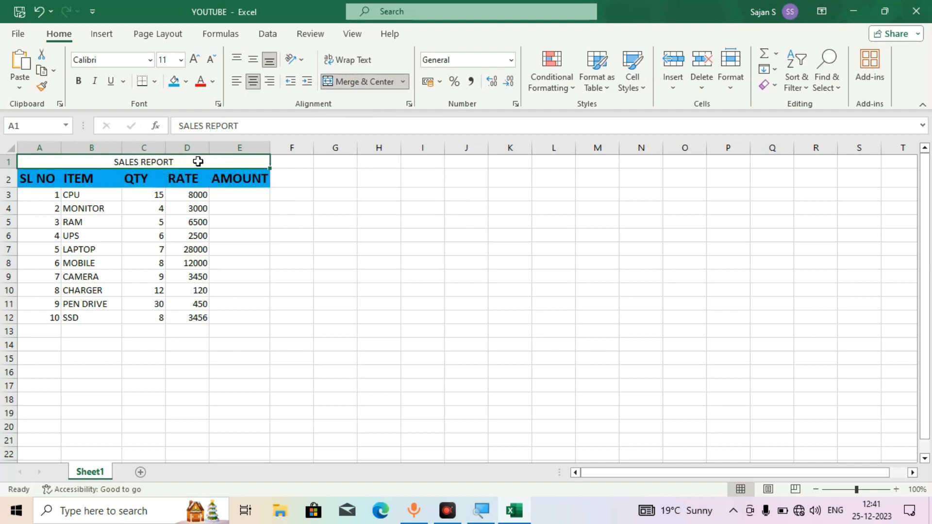
pyautogui.click(198, 66)
pyautogui.click(197, 66)
pyautogui.click(198, 65)
pyautogui.click(198, 66)
pyautogui.click(197, 66)
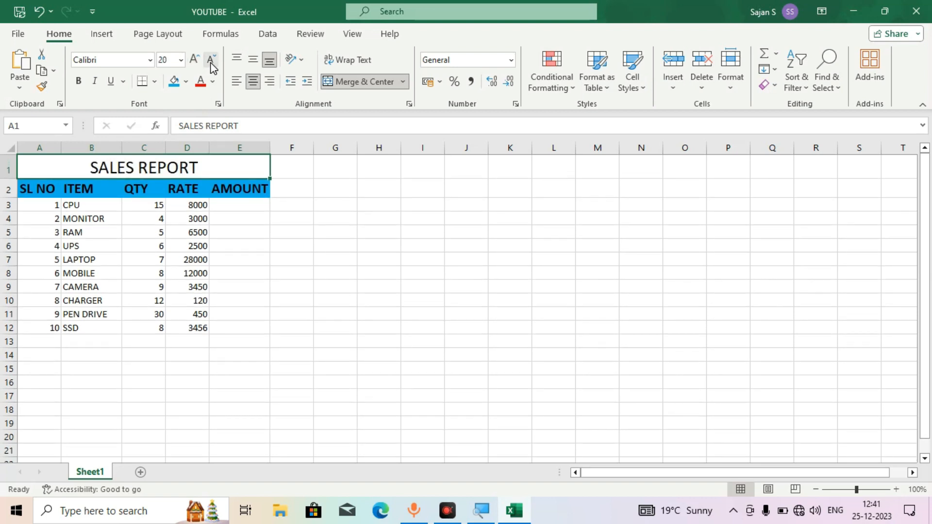
pyautogui.click(211, 60)
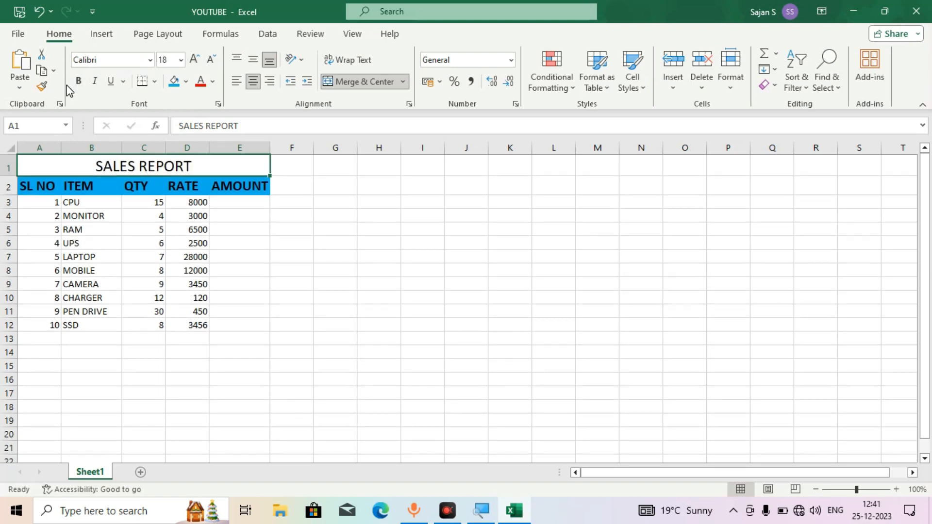
pyautogui.click(78, 81)
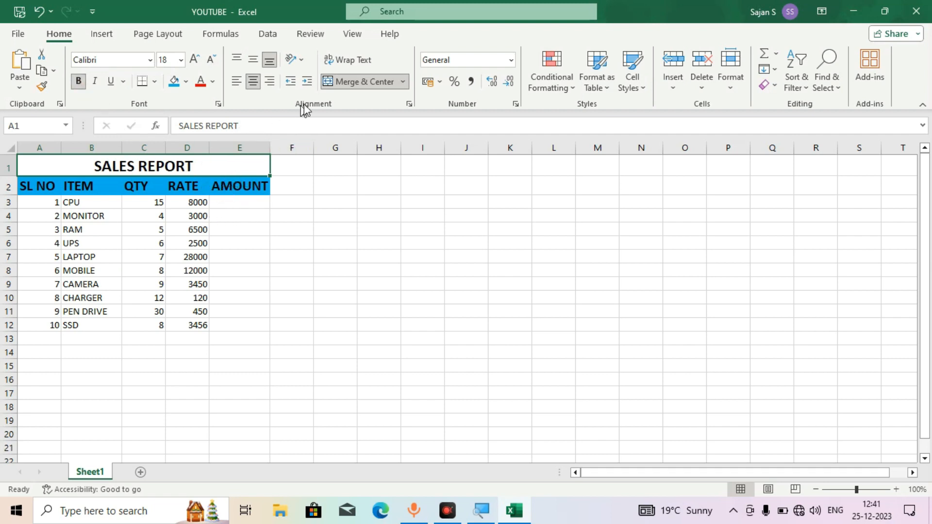
# Unmerge the title cells A1:E1 and merge and center them again
pyautogui.click(345, 83)
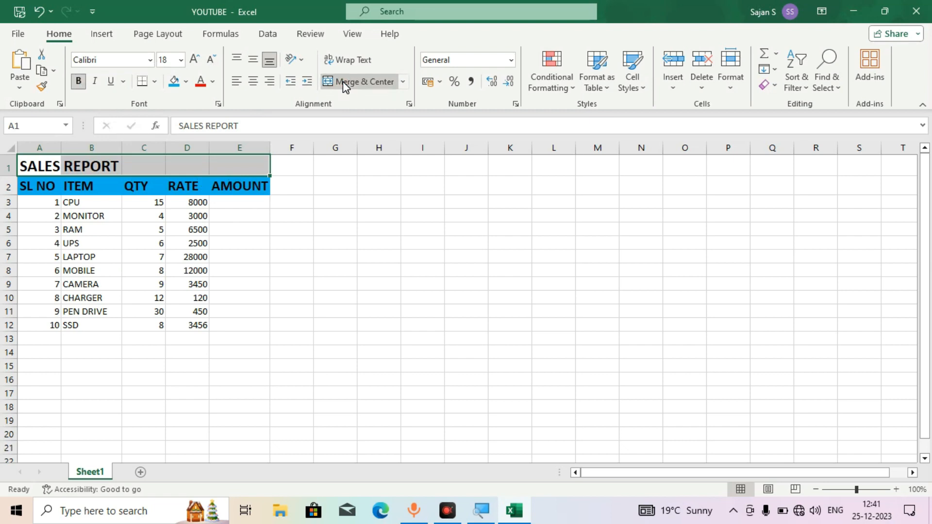
pyautogui.click(344, 82)
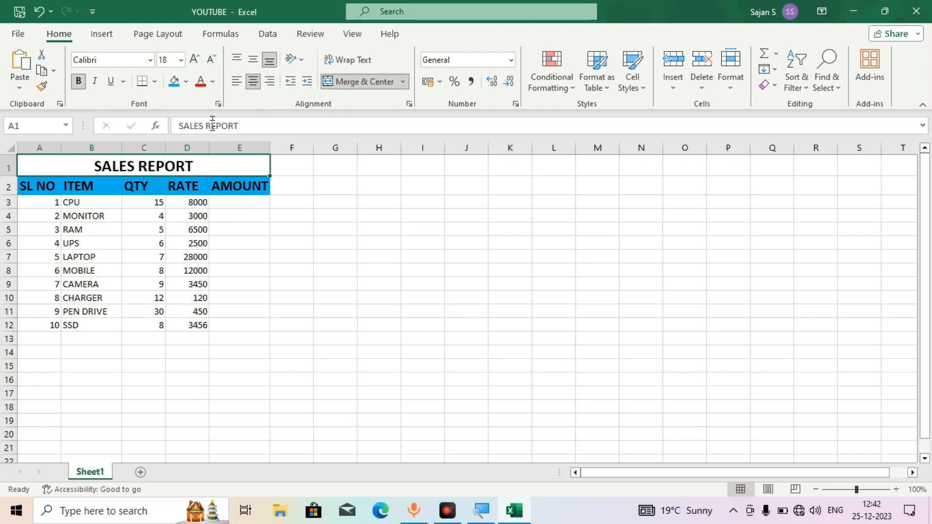
# Fill the merged title cell with the custom blue color #4141ED
pyautogui.click(187, 82)
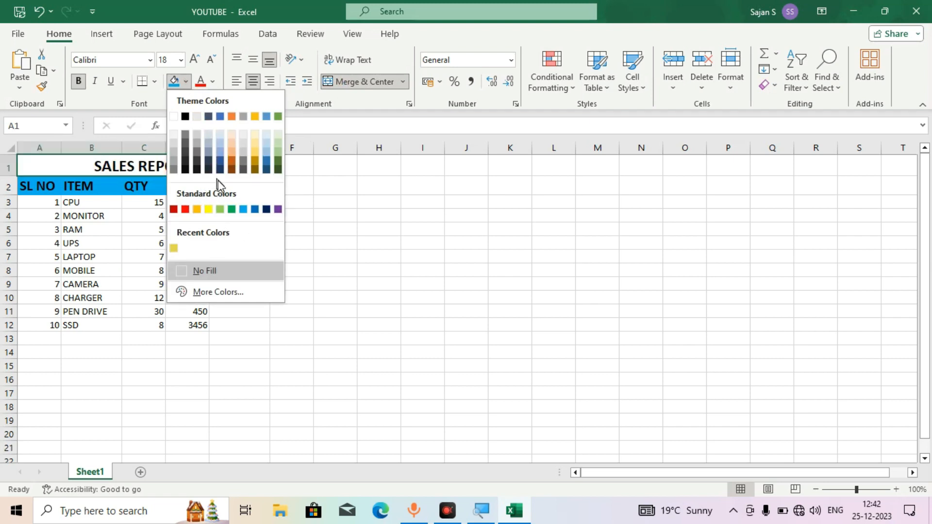
pyautogui.click(214, 292)
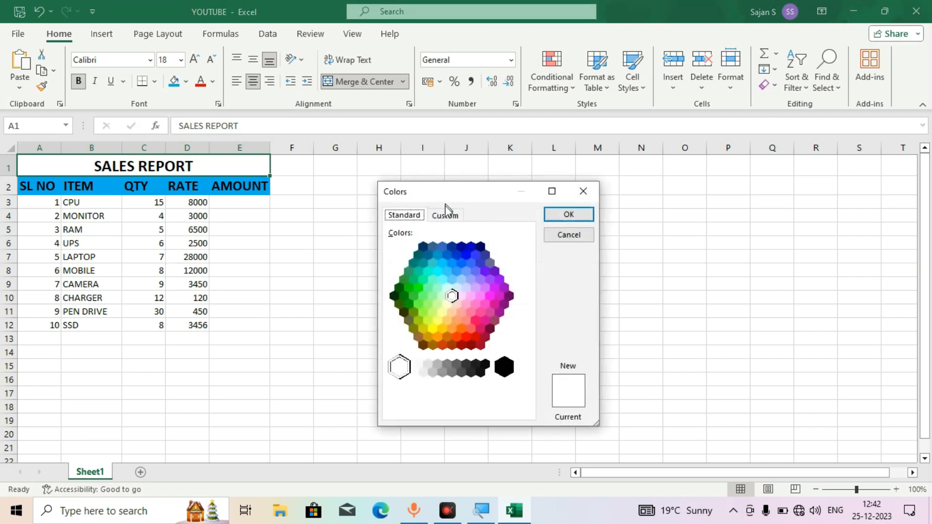
pyautogui.click(446, 216)
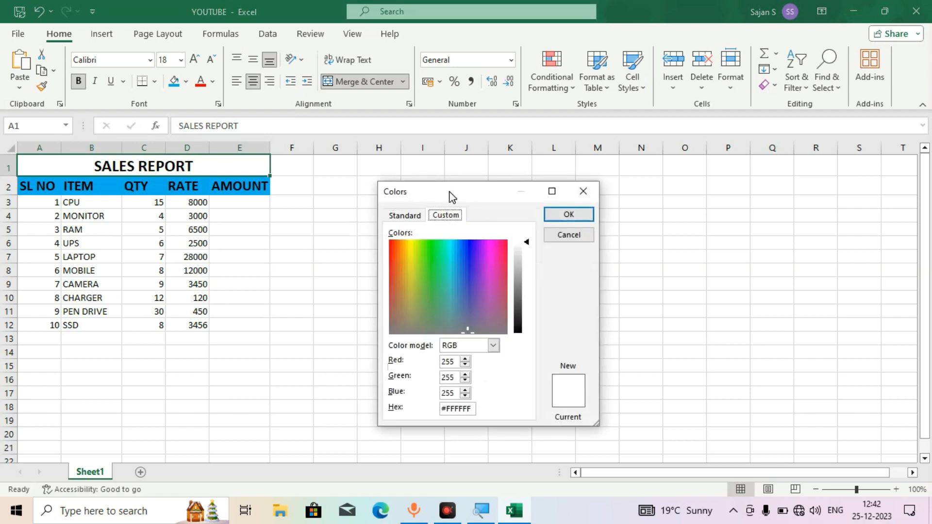
pyautogui.moveTo(450, 192); pyautogui.dragTo(412, 89)
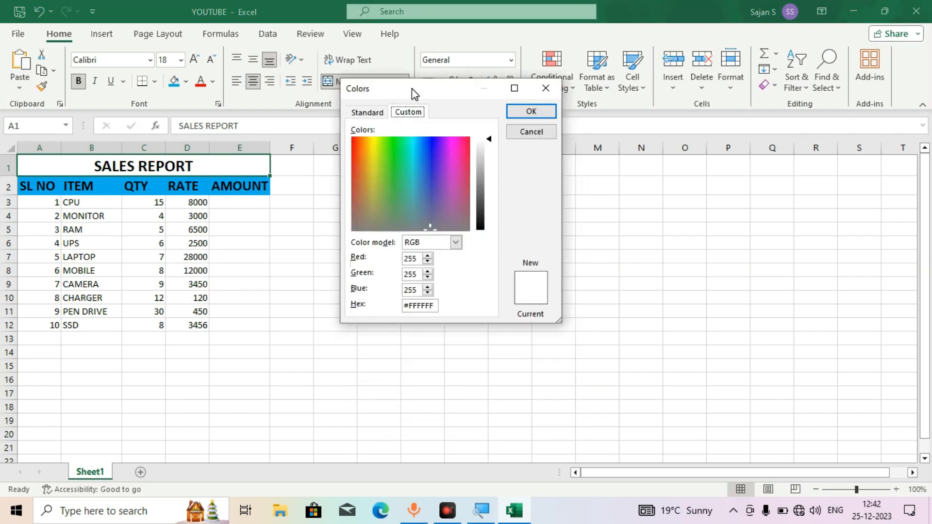
pyautogui.click(430, 152)
pyautogui.moveTo(486, 190); pyautogui.dragTo(485, 181)
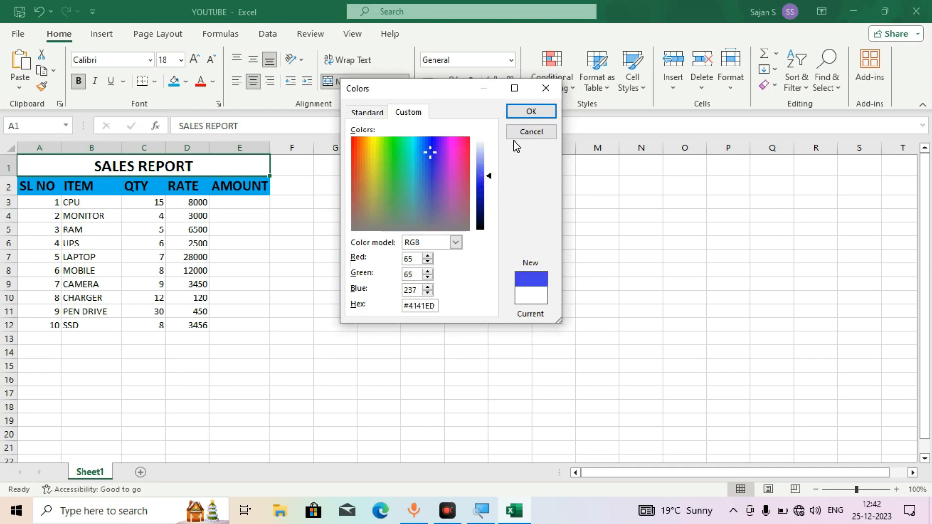
pyautogui.click(517, 115)
pyautogui.click(291, 229)
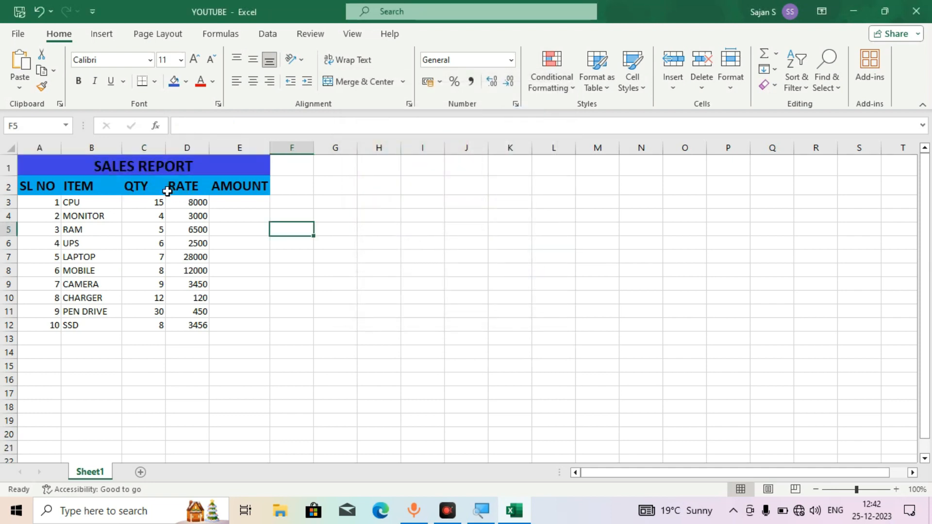
# Change the font color of the title and header rows, A1:E2, to white
pyautogui.moveTo(243, 187); pyautogui.dragTo(81, 161)
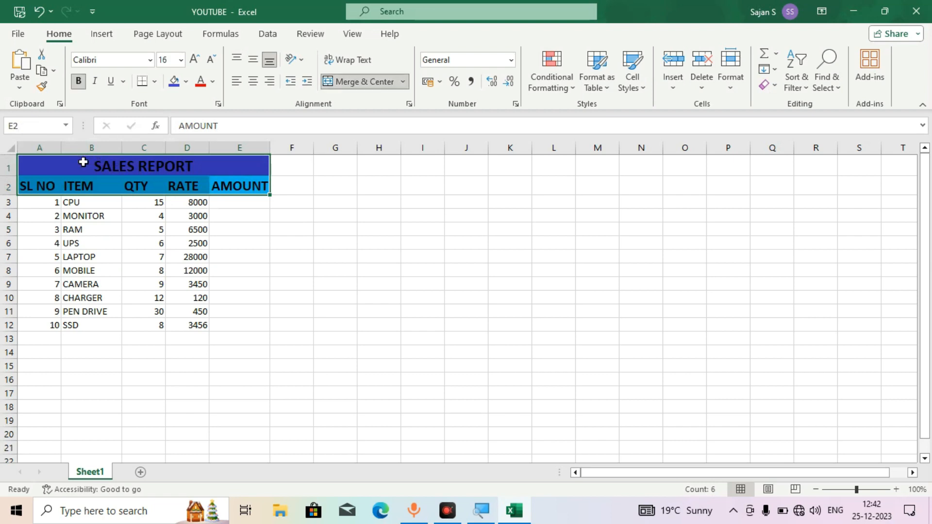
pyautogui.click(213, 83)
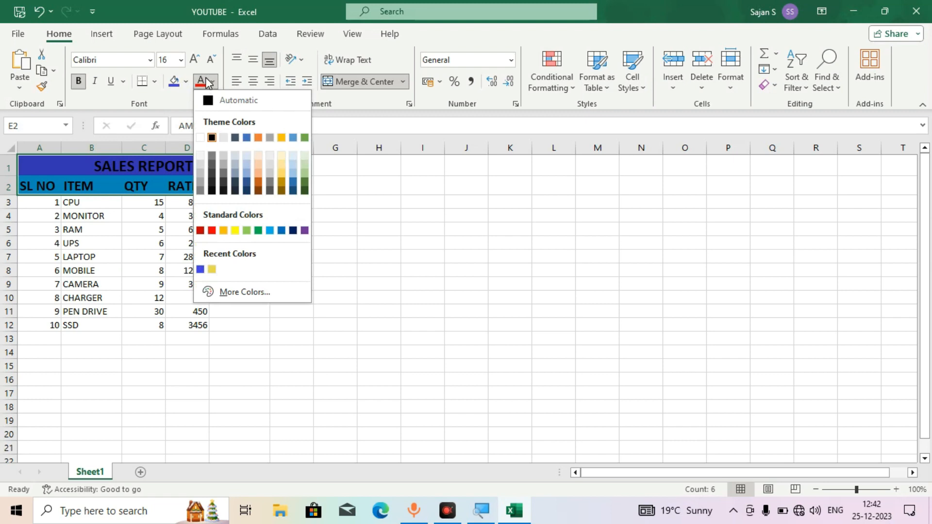
pyautogui.click(200, 138)
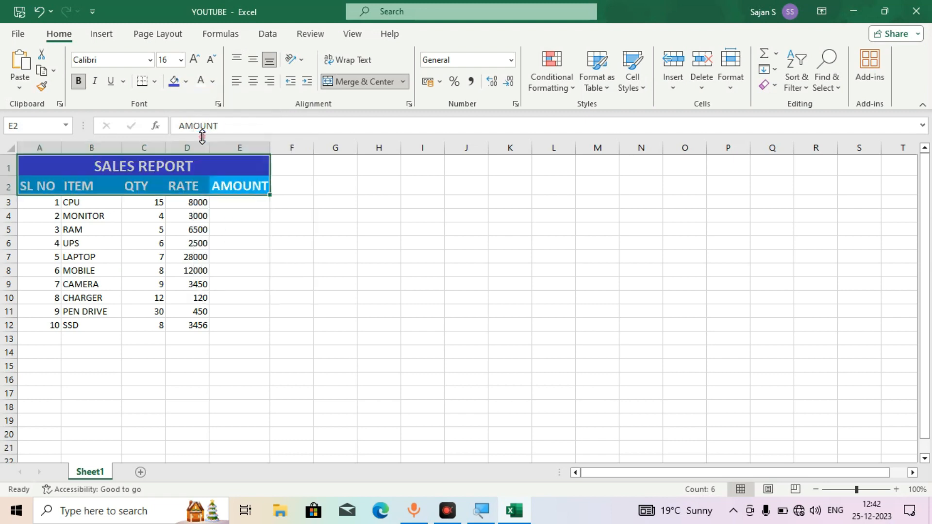
pyautogui.click(293, 247)
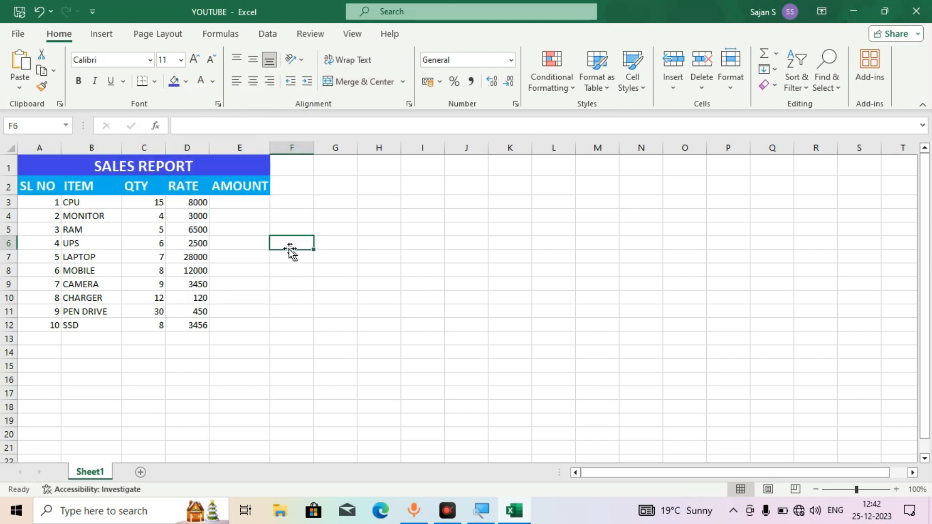
# Calculate the CPU amount in E3 from its quantity and rate with the formula =C3*D3
pyautogui.click(238, 201)
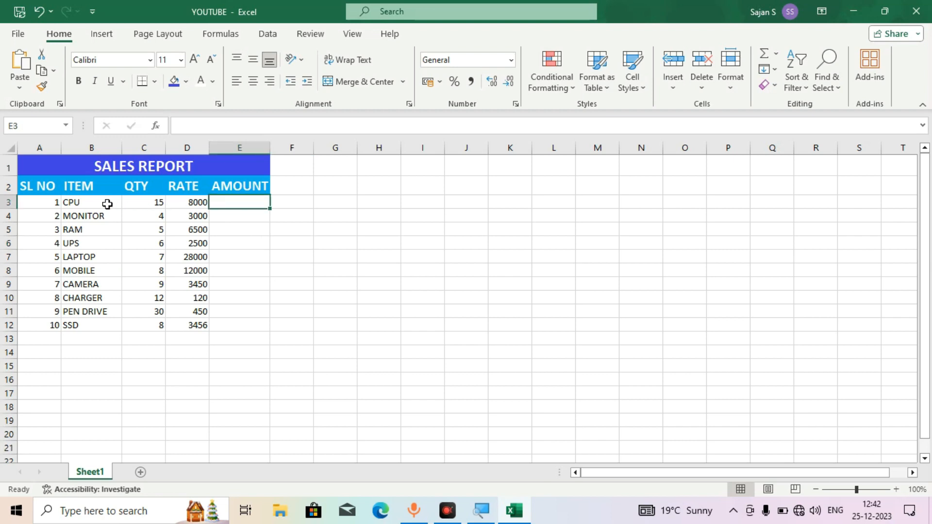
pyautogui.click(190, 204)
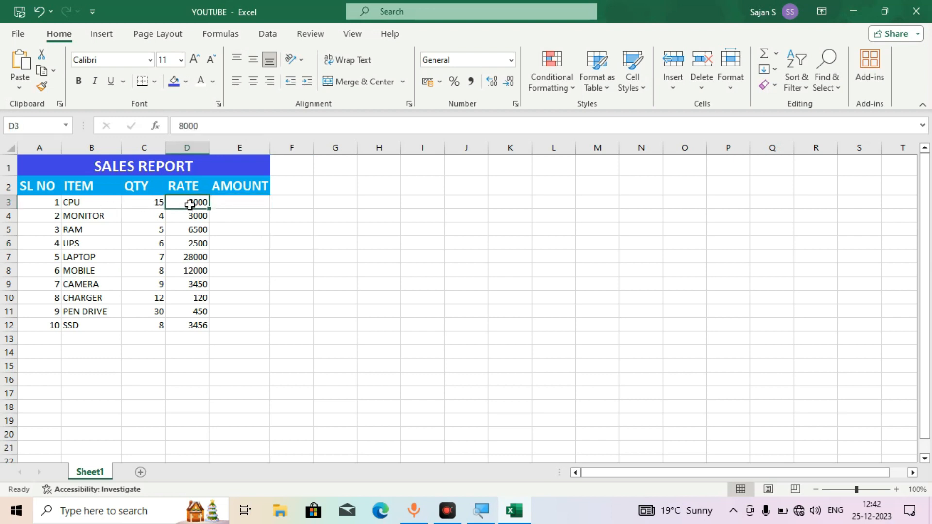
pyautogui.click(143, 202)
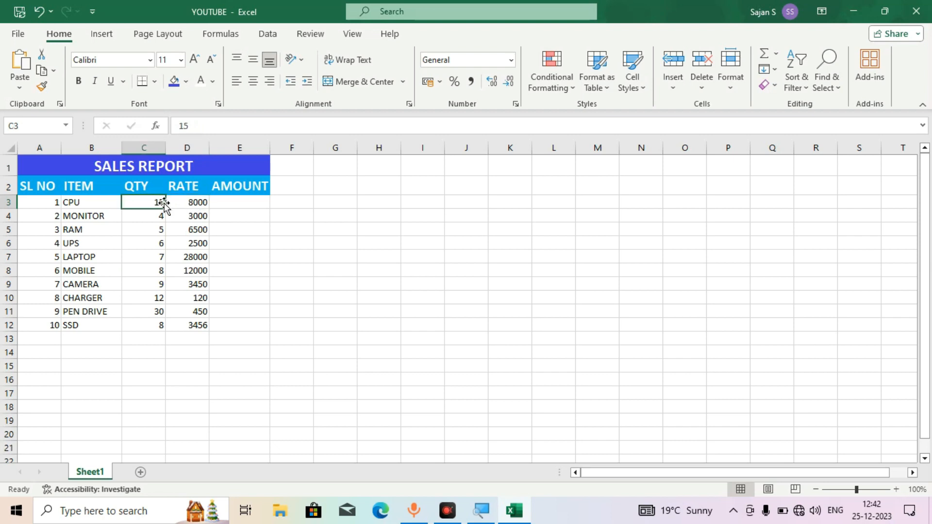
pyautogui.click(239, 204)
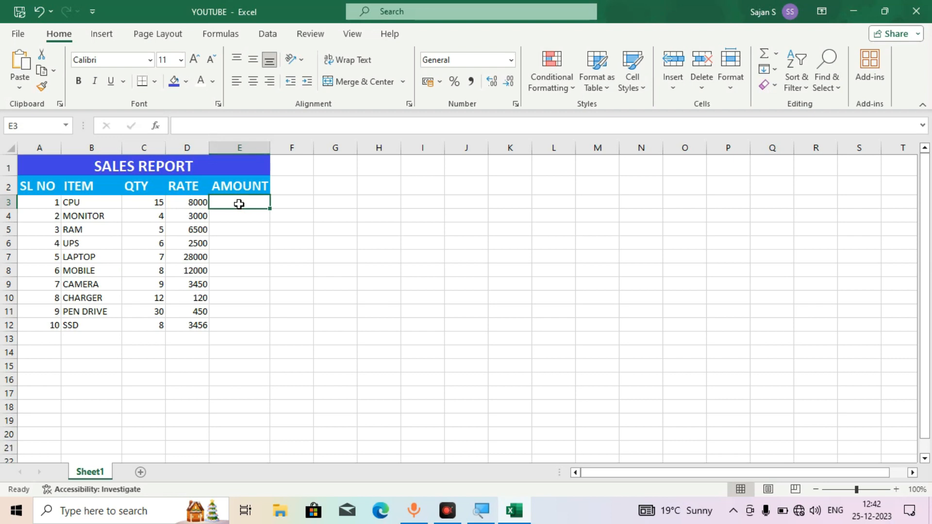
pyautogui.write('=')
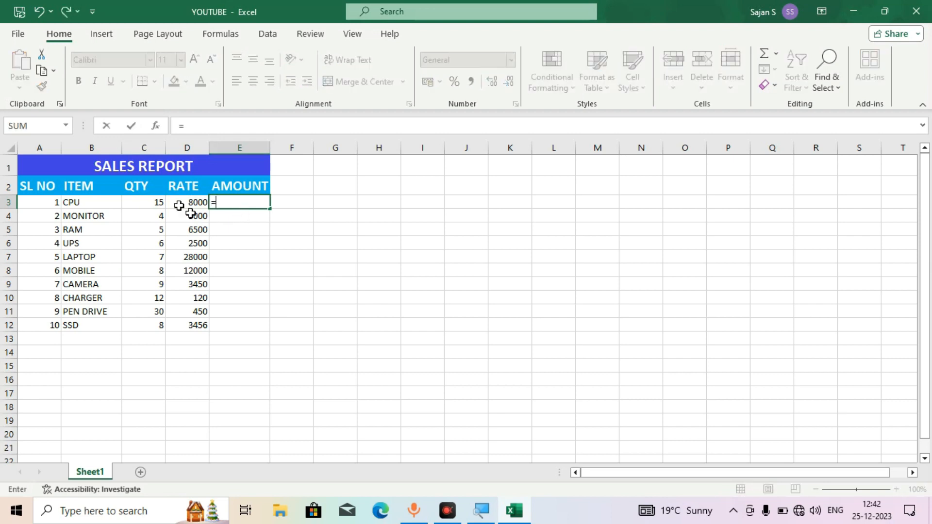
pyautogui.click(142, 204)
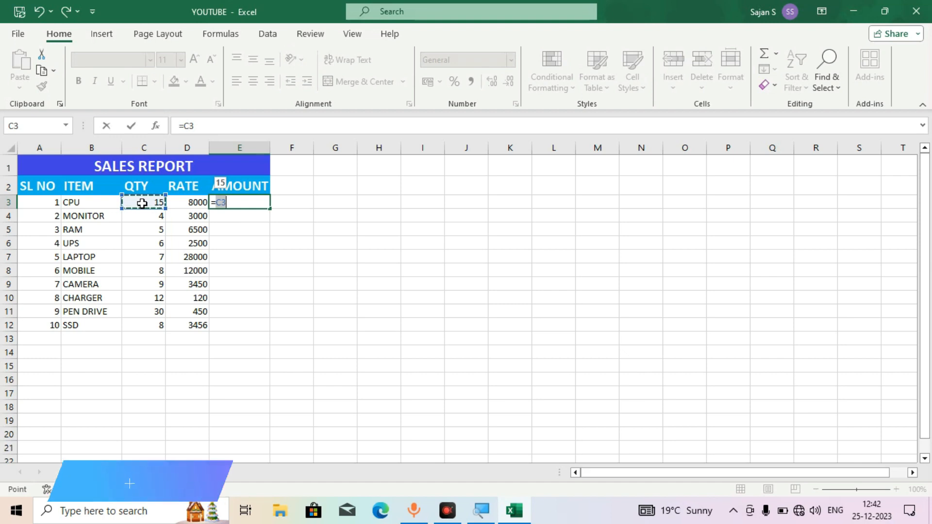
pyautogui.write('*')
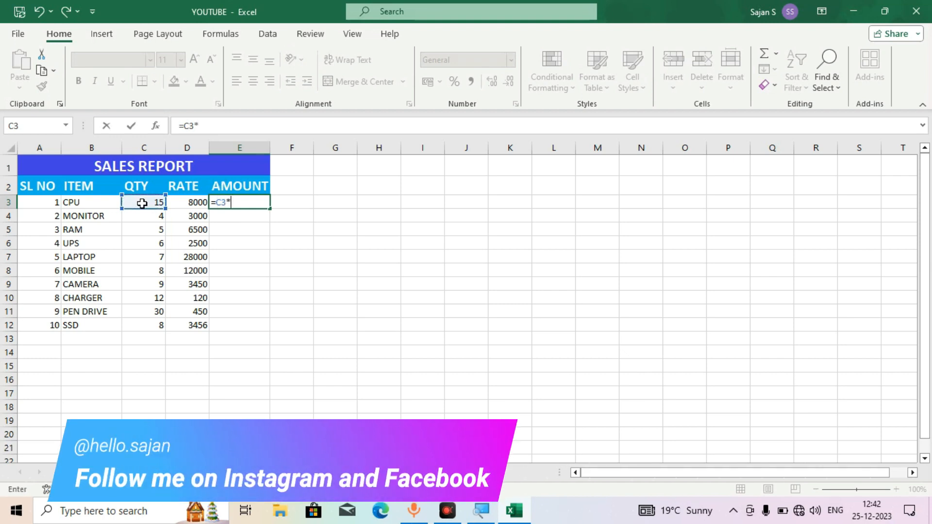
pyautogui.click(193, 204)
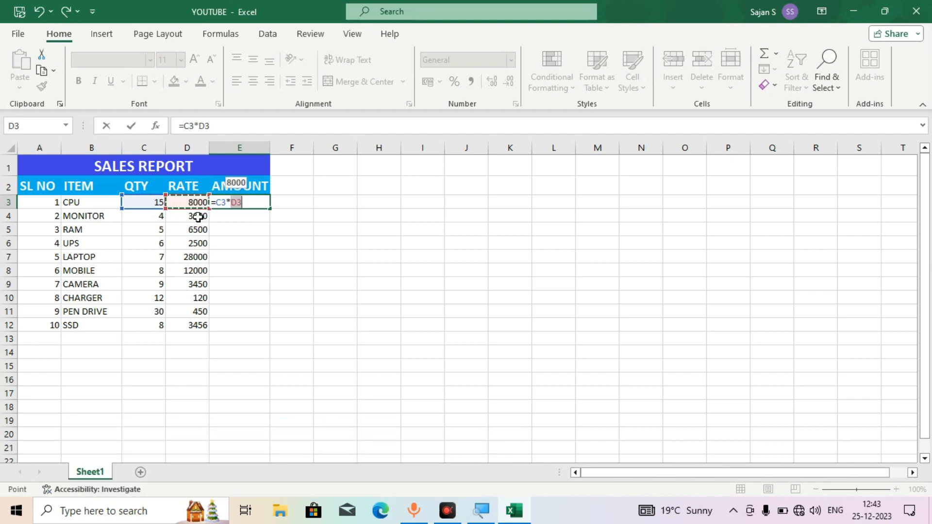
pyautogui.press('Return')
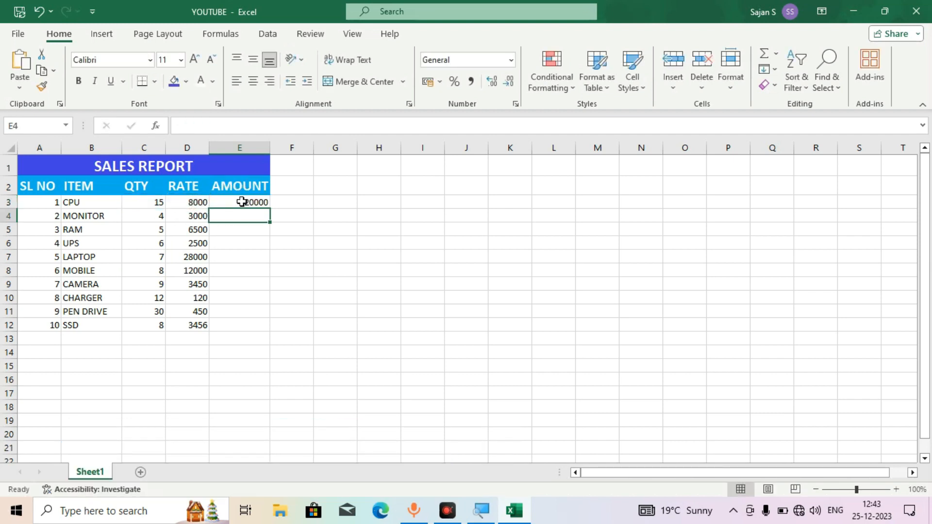
# Replace the cell-reference formula in E3 with the fixed-number formula =15*8000
pyautogui.click(241, 202)
pyautogui.press('Delete')
pyautogui.write('=')
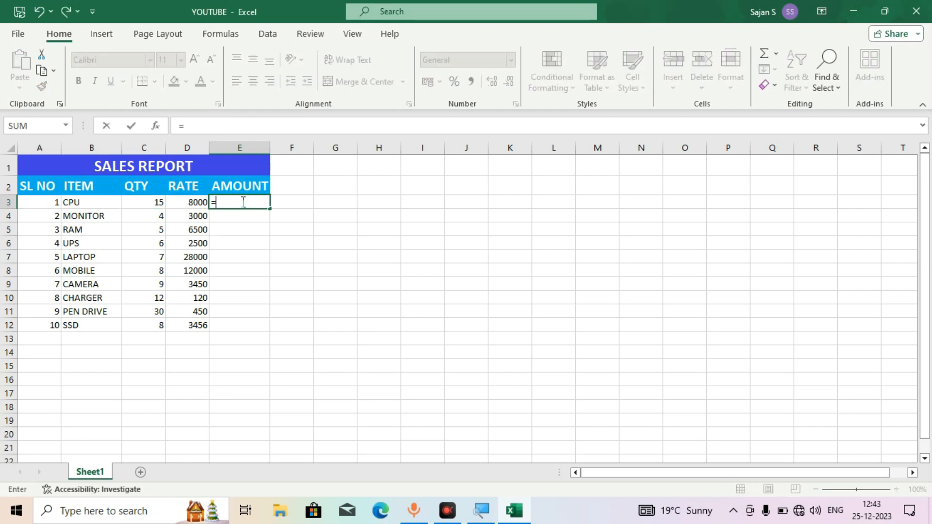
pyautogui.write('15*8000')
pyautogui.press('Return')
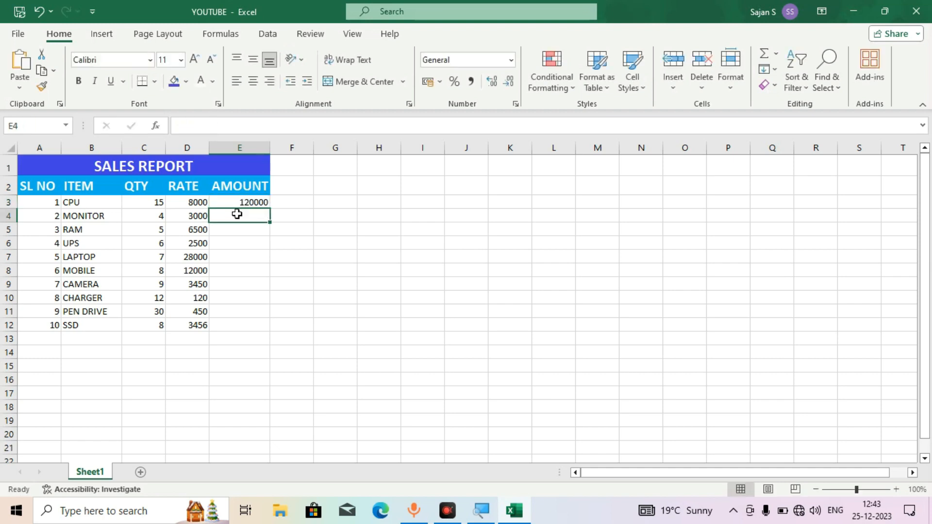
# Set the CPU quantity in C3 to 20
pyautogui.click(156, 204)
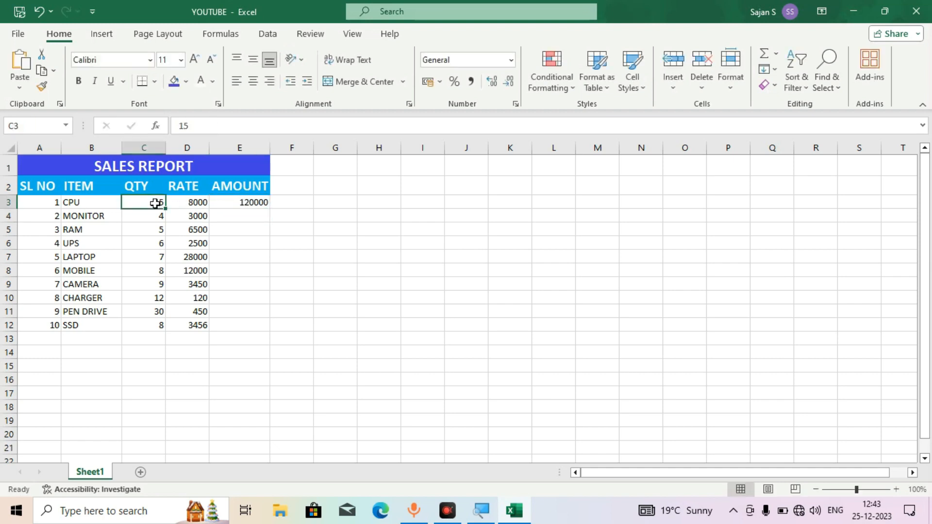
pyautogui.write('20')
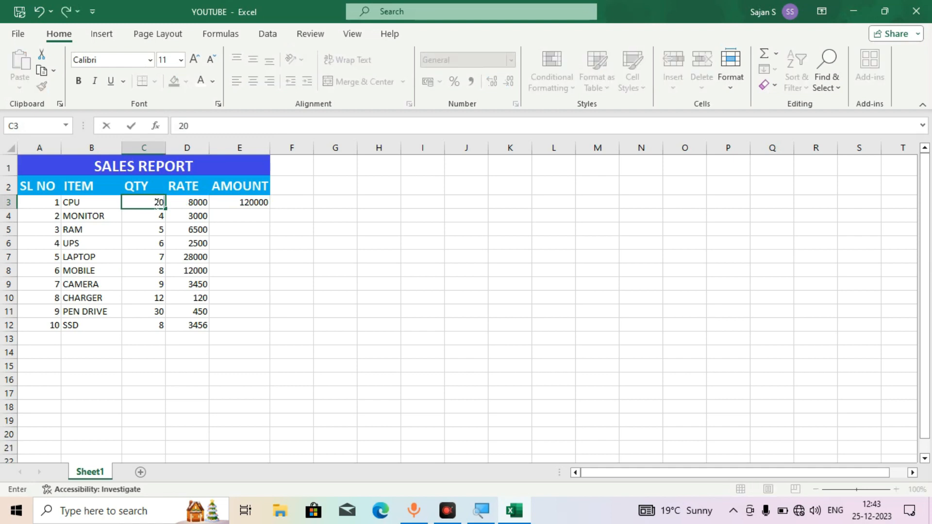
pyautogui.press('Return')
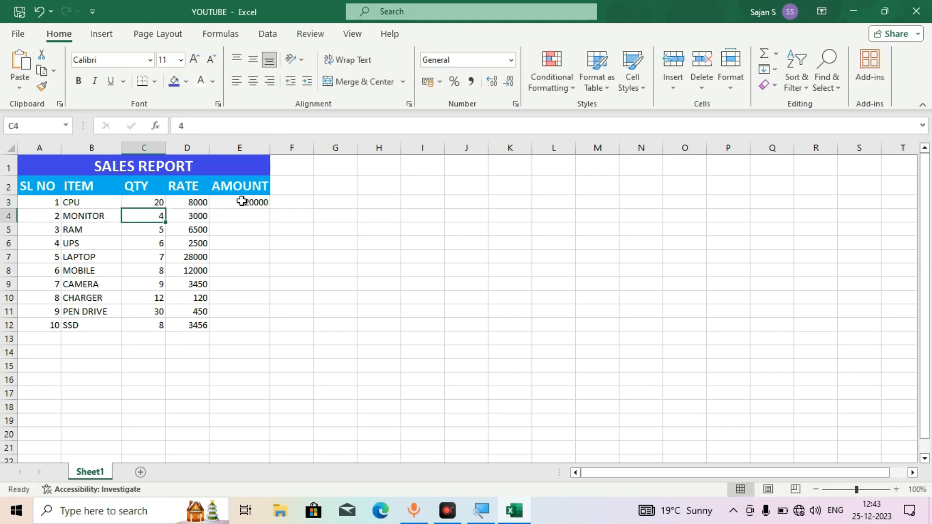
# Edit the fixed-number formula in E3 to =20*8000
pyautogui.click(237, 203)
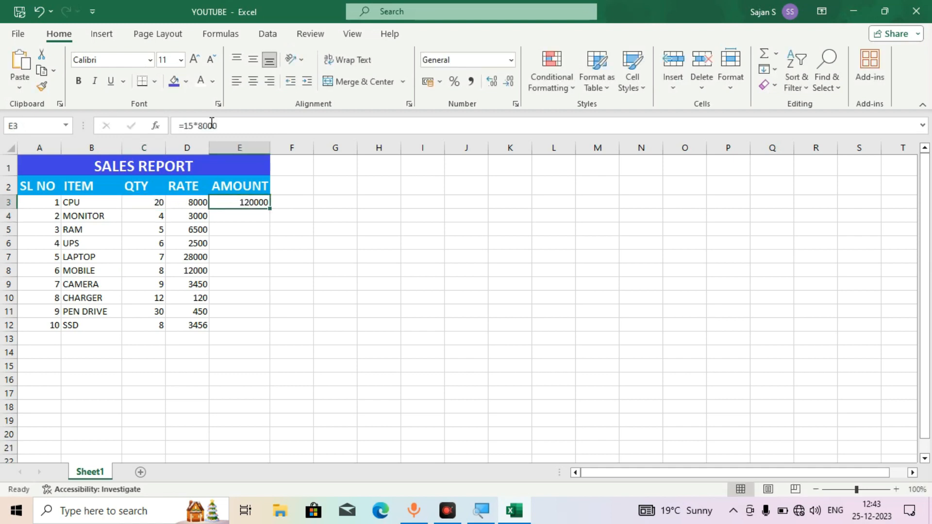
pyautogui.doubleClick(241, 202)
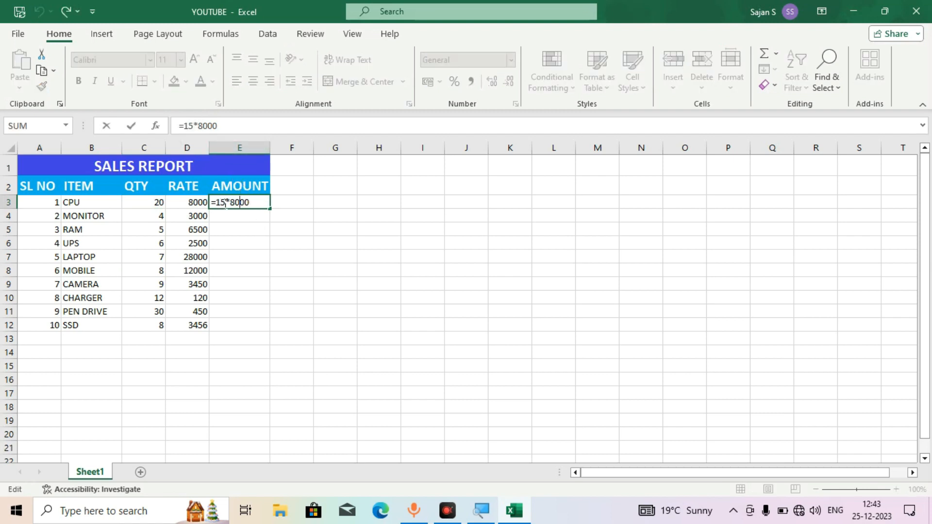
pyautogui.doubleClick(219, 202)
pyautogui.press('BackSpace')
pyautogui.write('20')
pyautogui.press('Return')
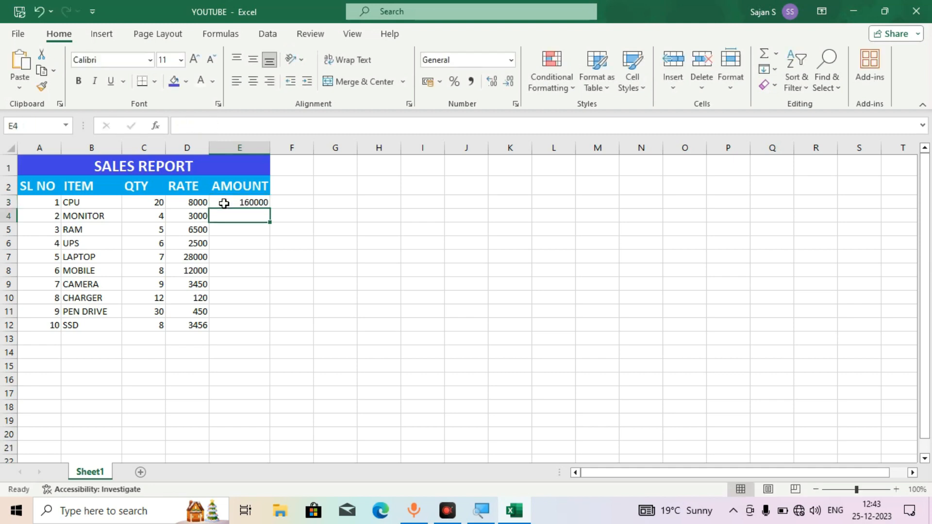
pyautogui.click(235, 203)
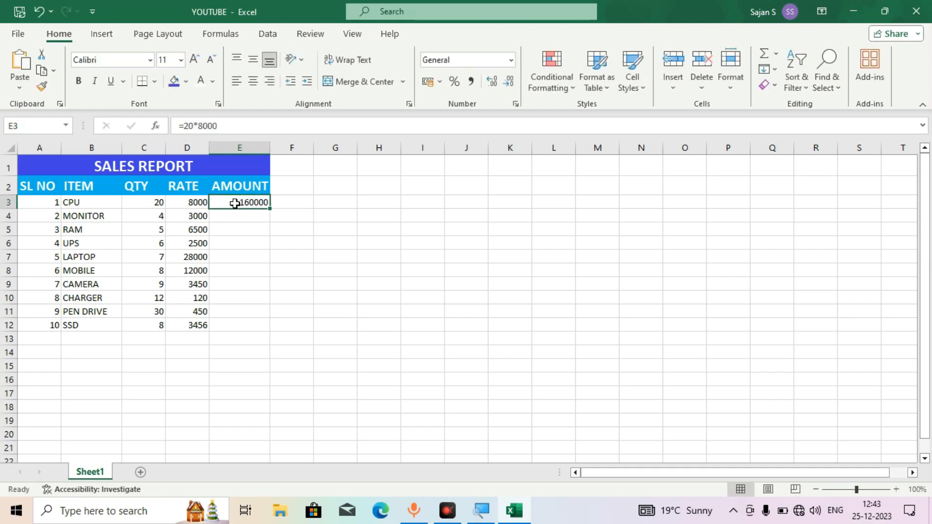
pyautogui.press('XF86MonBrightnessDown')
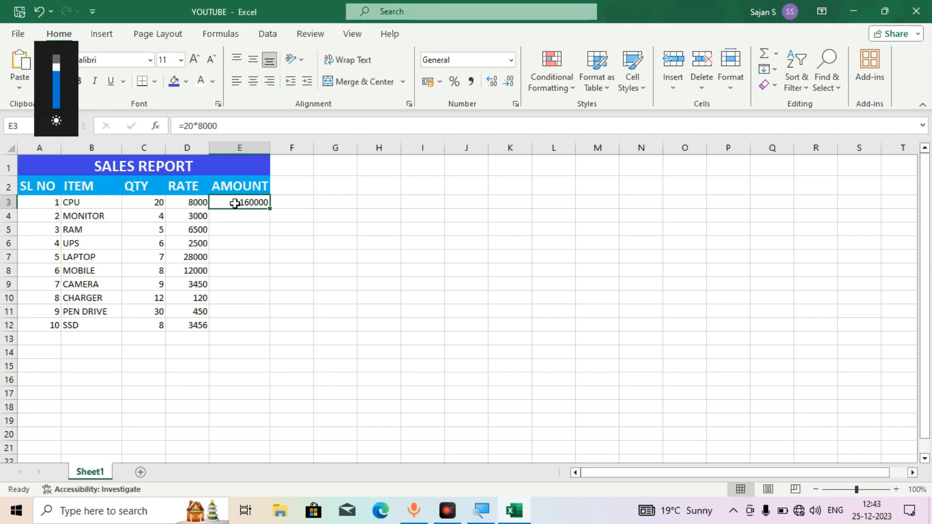
pyautogui.doubleClick(235, 203)
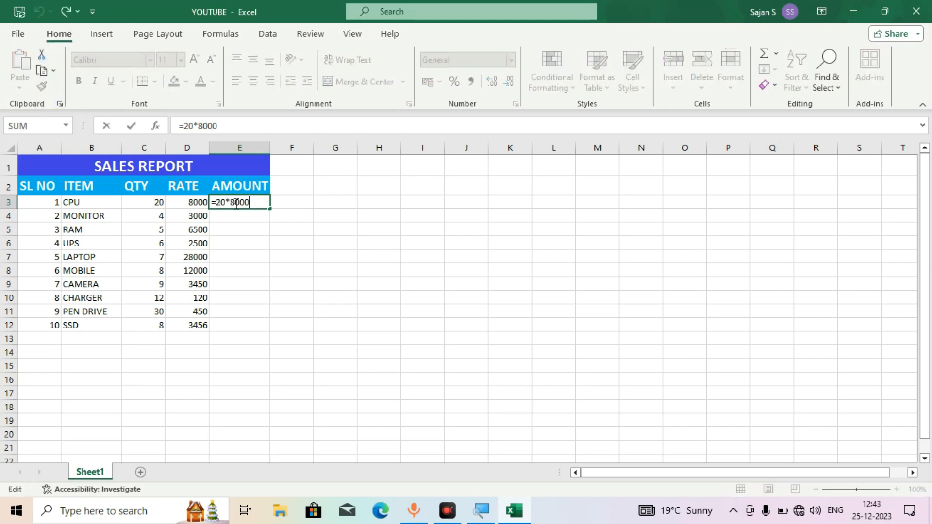
pyautogui.press('Escape')
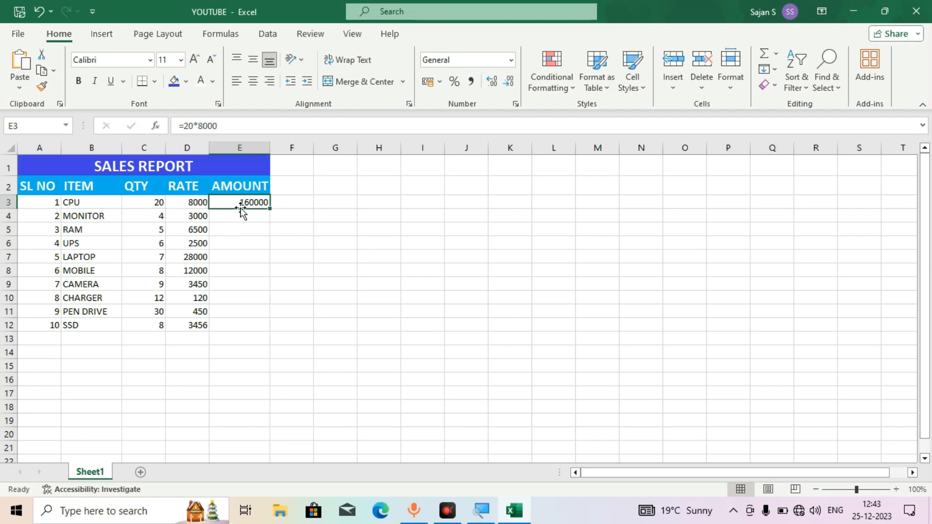
# Replace the fixed-number formula in E3 with the cell-reference formula =C3*D3
pyautogui.press('Delete')
pyautogui.write('=')
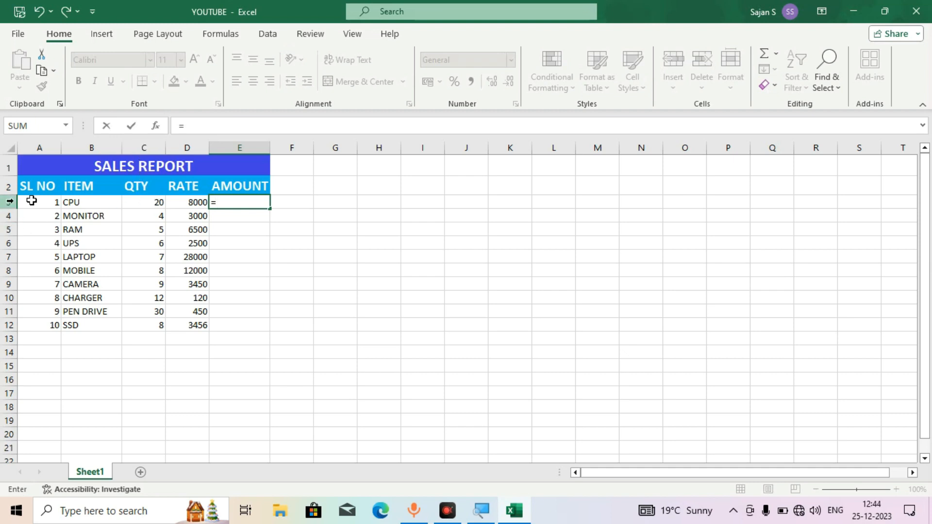
pyautogui.click(145, 203)
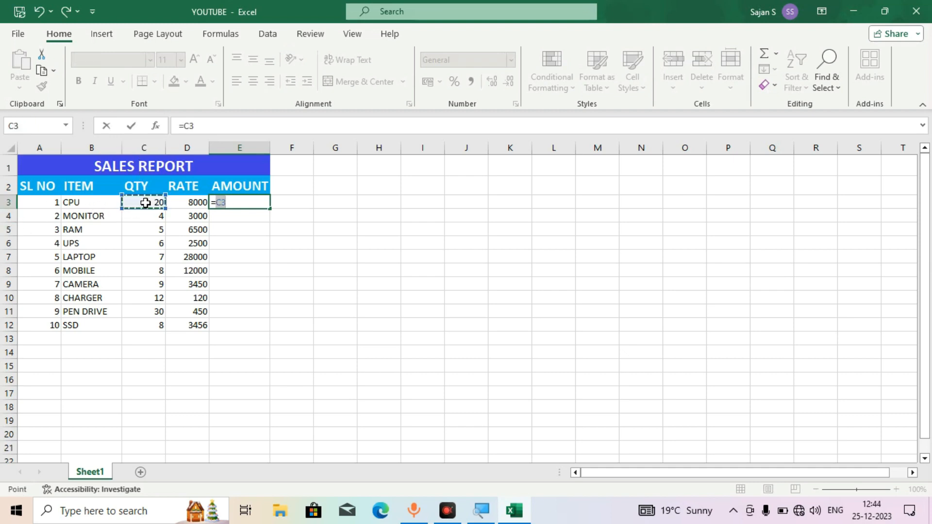
pyautogui.press('BackSpace')
pyautogui.press('BackSpace')
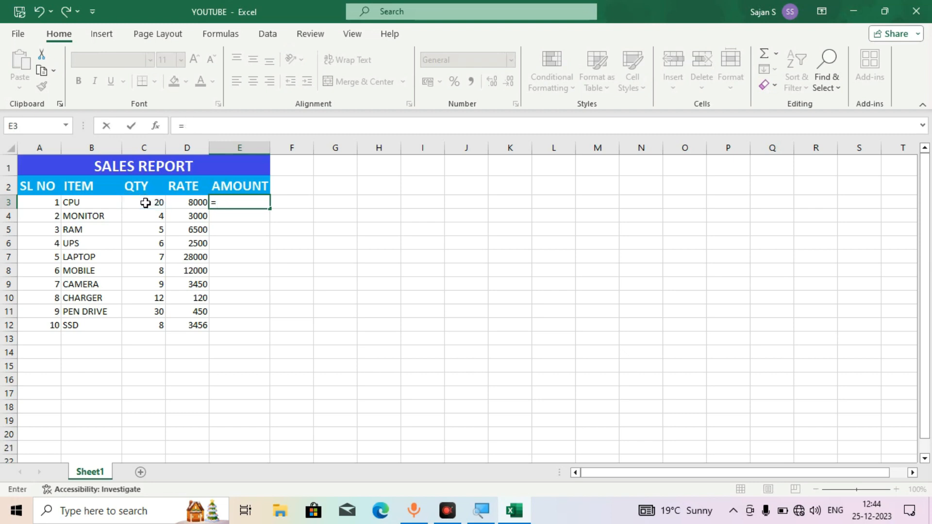
pyautogui.write('C3')
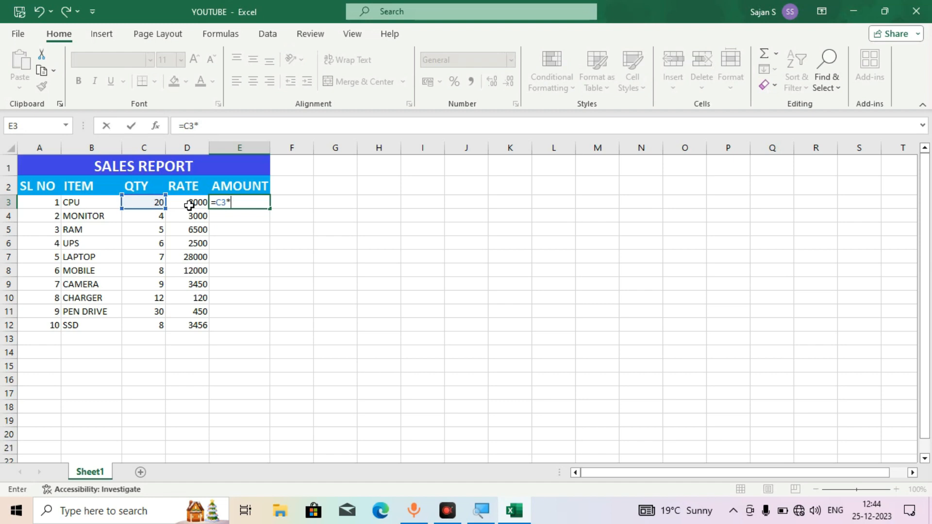
pyautogui.write('*D3')
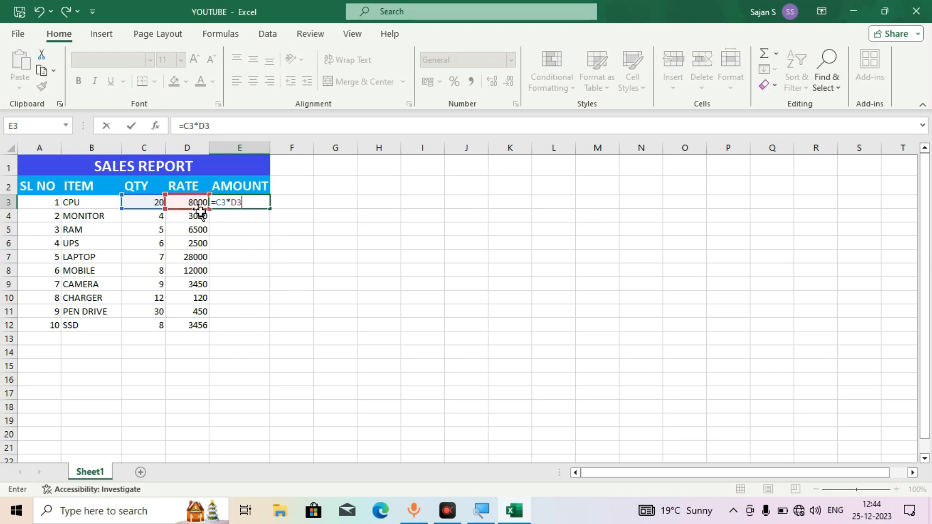
pyautogui.press('Return')
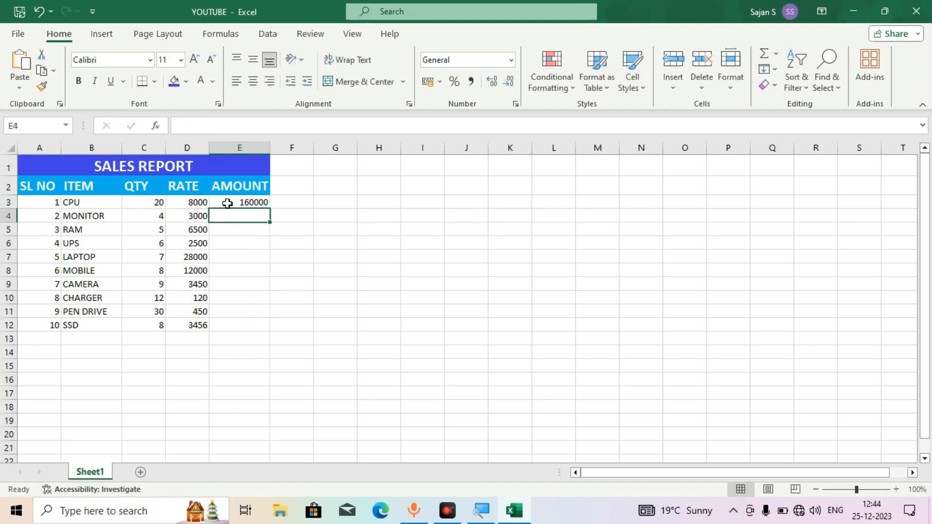
# AutoFill the E3 amount formula down to E12 and undo the fill
pyautogui.click(230, 202)
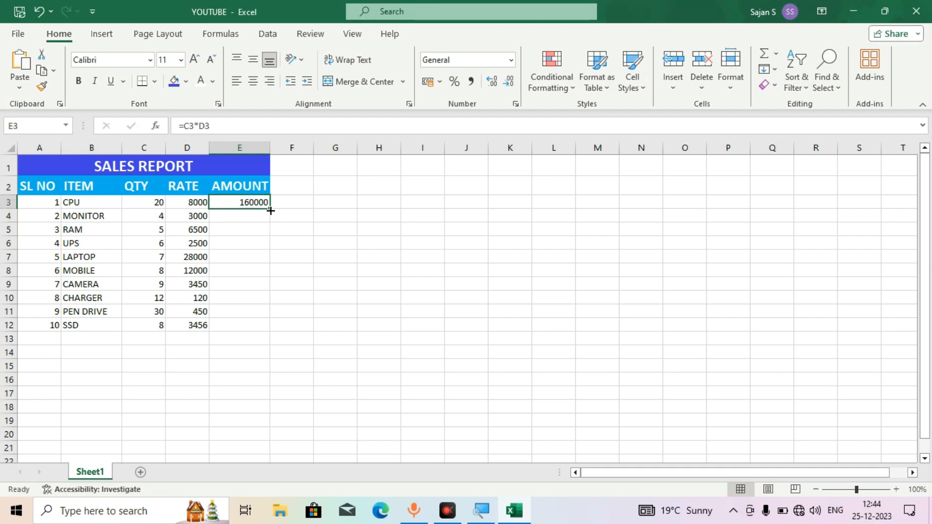
pyautogui.moveTo(270, 210); pyautogui.dragTo(259, 331)
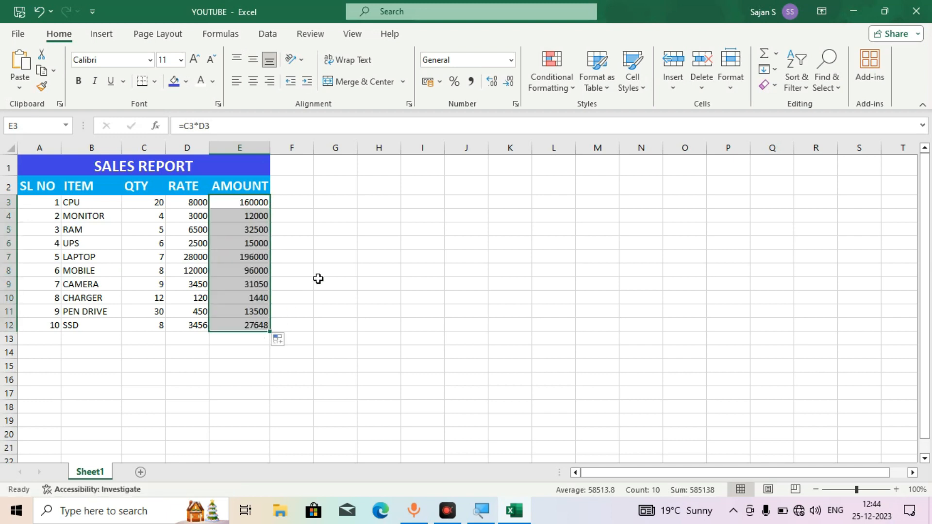
pyautogui.hotkey('ctrl', 'z')
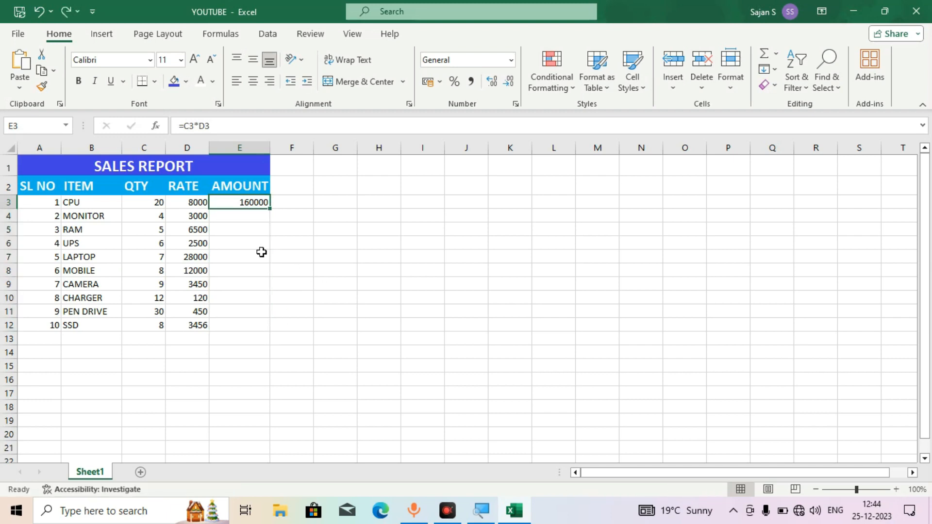
# Copy the E3 formula into the selected range E3:E12 with the Fill Down command
pyautogui.moveTo(243, 202); pyautogui.dragTo(238, 324)
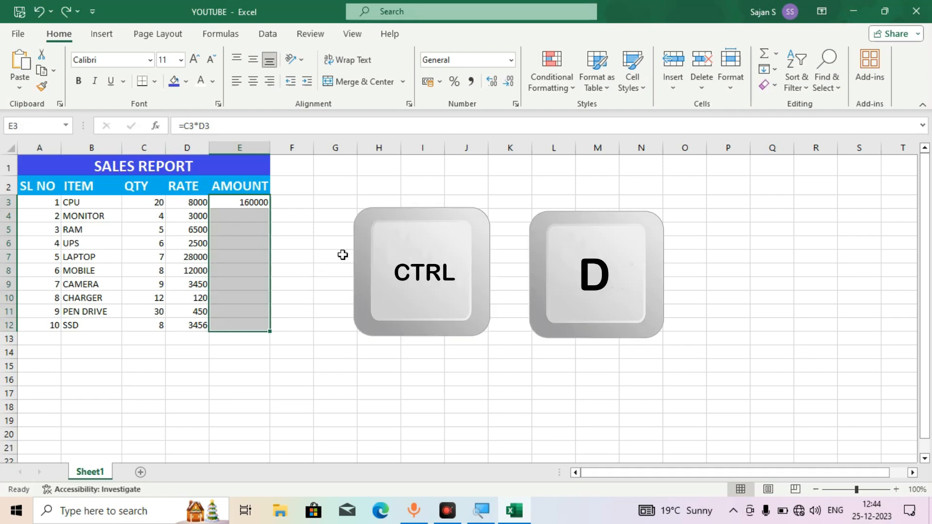
pyautogui.hotkey('ctrl', 'd')
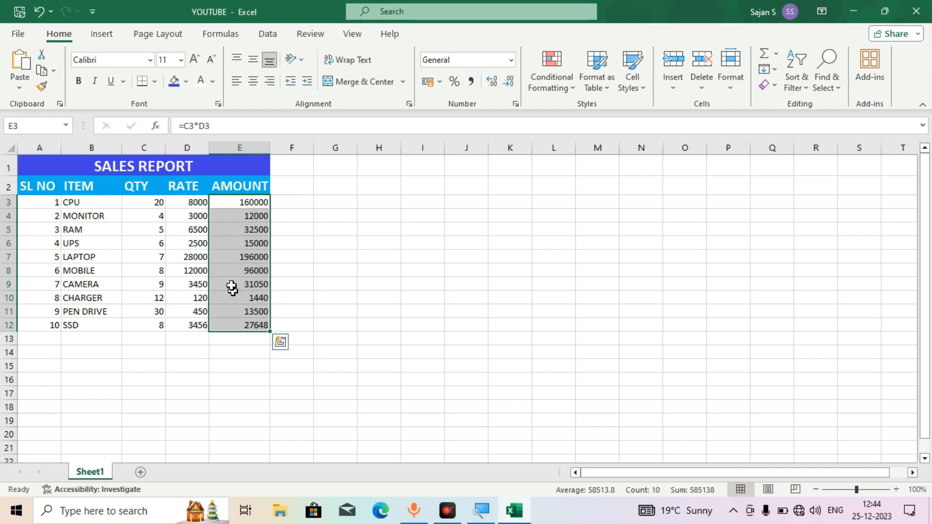
pyautogui.click(297, 286)
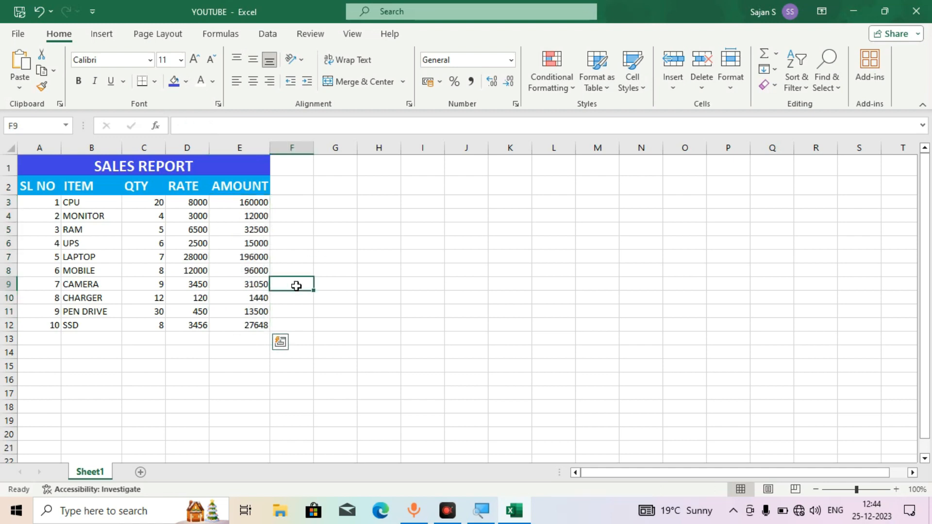
# Change the CPU amount formula in E3 to the fixed-number formula =20*8000
pyautogui.doubleClick(248, 203)
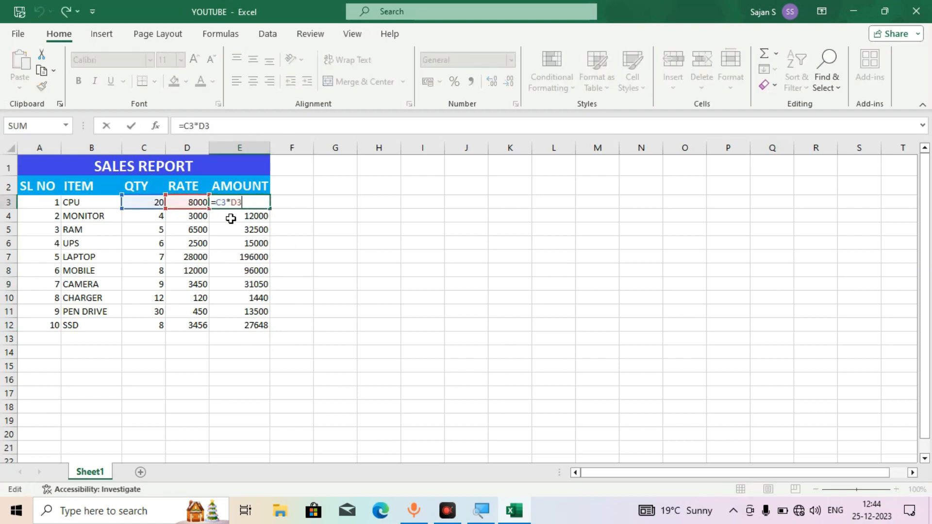
pyautogui.press('BackSpace')
pyautogui.press('BackSpace')
pyautogui.press('BackSpace')
pyautogui.press('BackSpace')
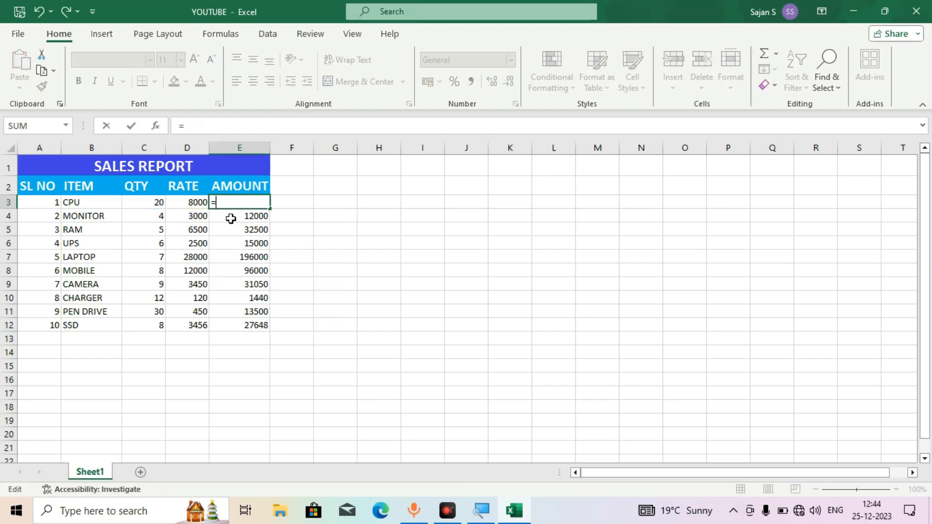
pyautogui.write('20')
pyautogui.write('*8000')
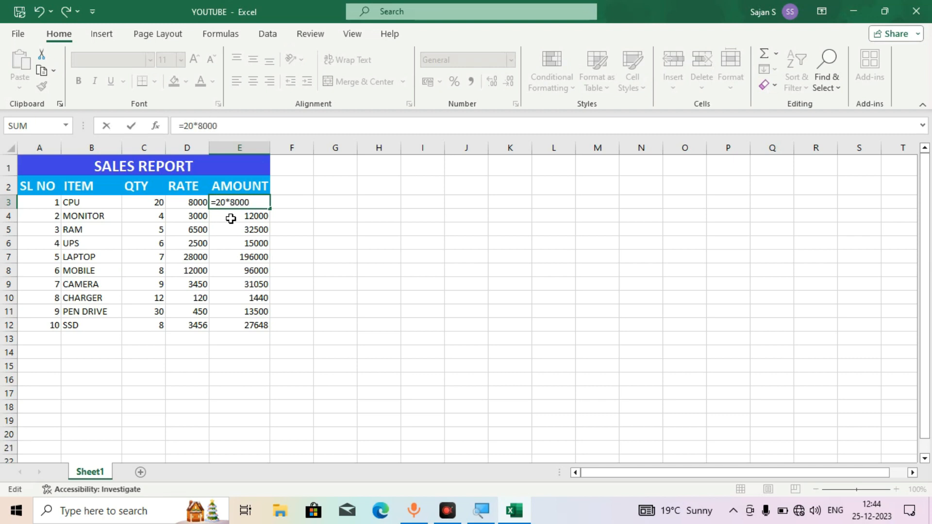
pyautogui.hotkey('ctrl', 'Return')
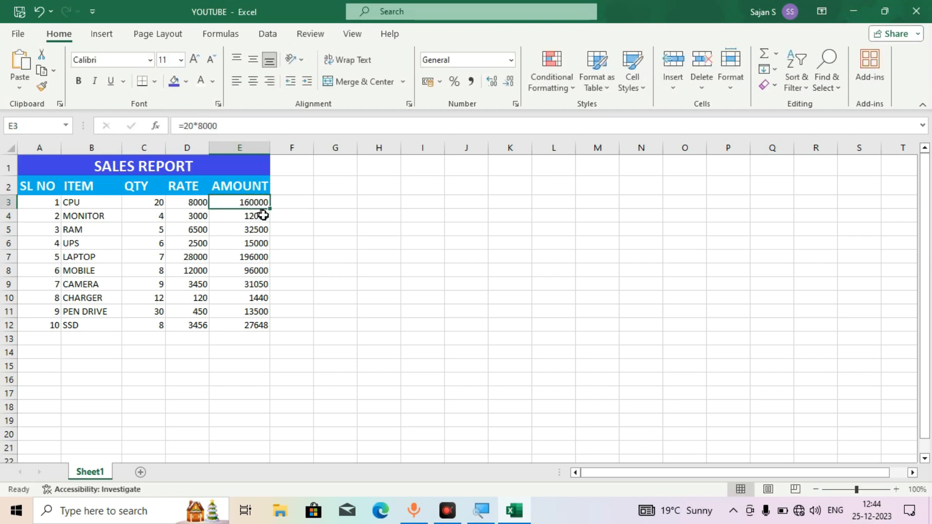
# AutoFill the fixed-number formula from E3 down to E12 and check the formula in E3
pyautogui.moveTo(270, 208); pyautogui.dragTo(262, 329)
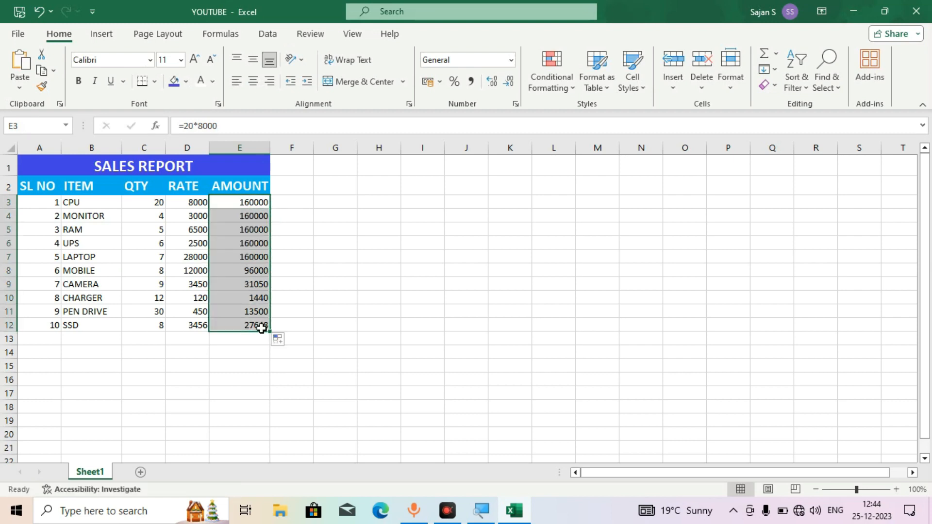
pyautogui.doubleClick(241, 200)
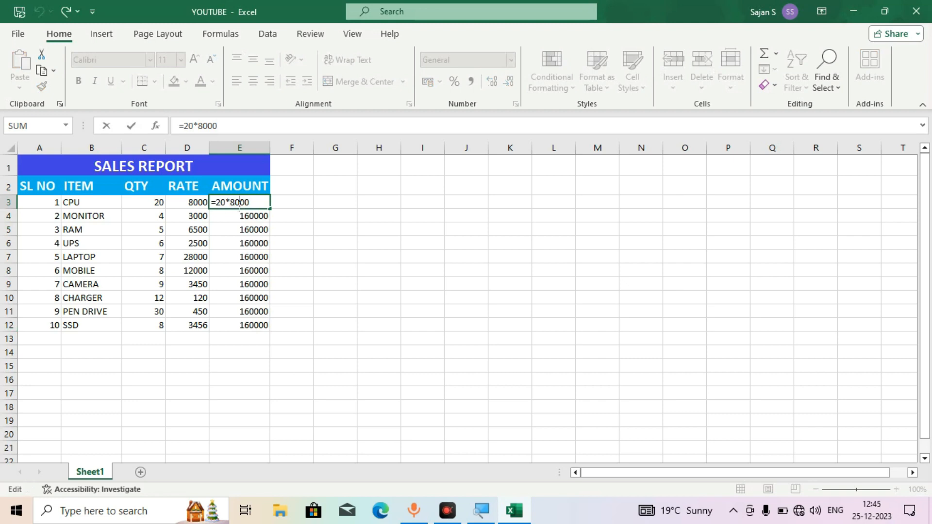
pyautogui.press('Return')
# Clear E3 and calculate the CPU amount from its quantity and rate cells with =C3*D3
pyautogui.click(249, 204)
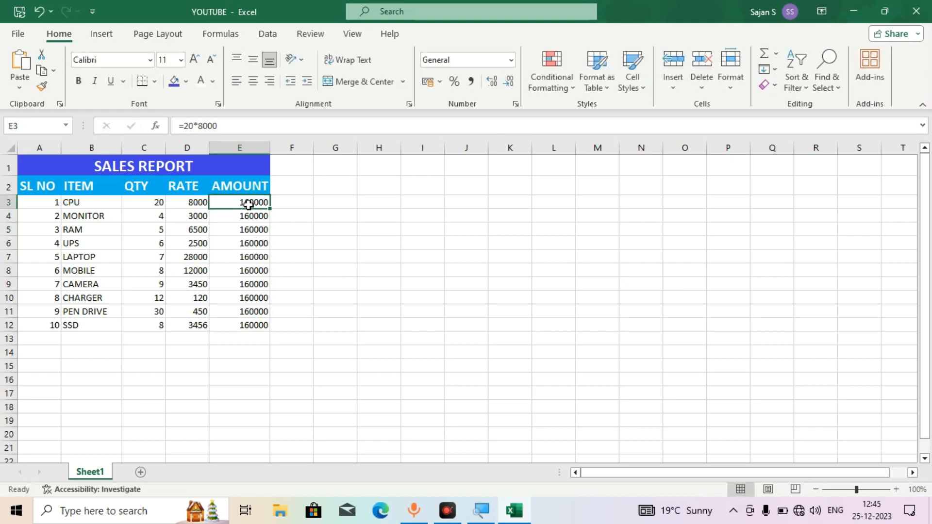
pyautogui.press('Delete')
pyautogui.write('=')
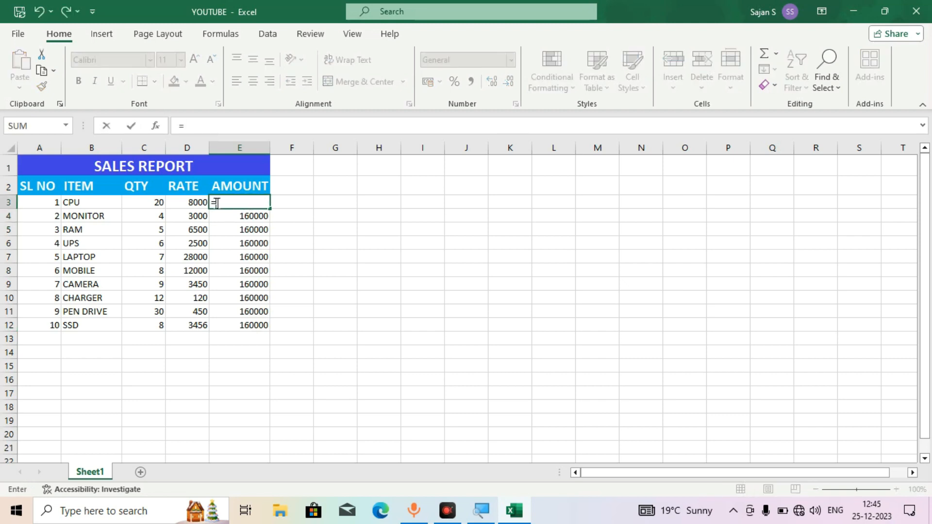
pyautogui.click(153, 203)
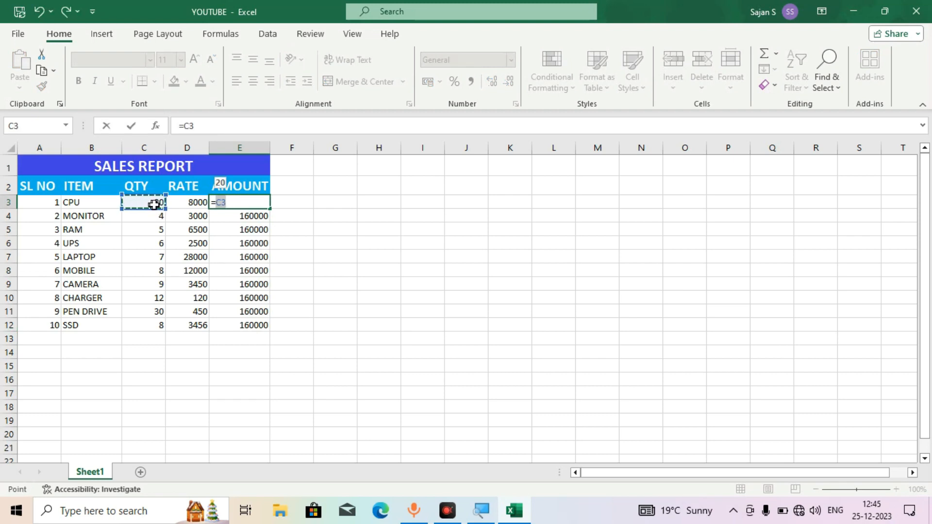
pyautogui.write('*')
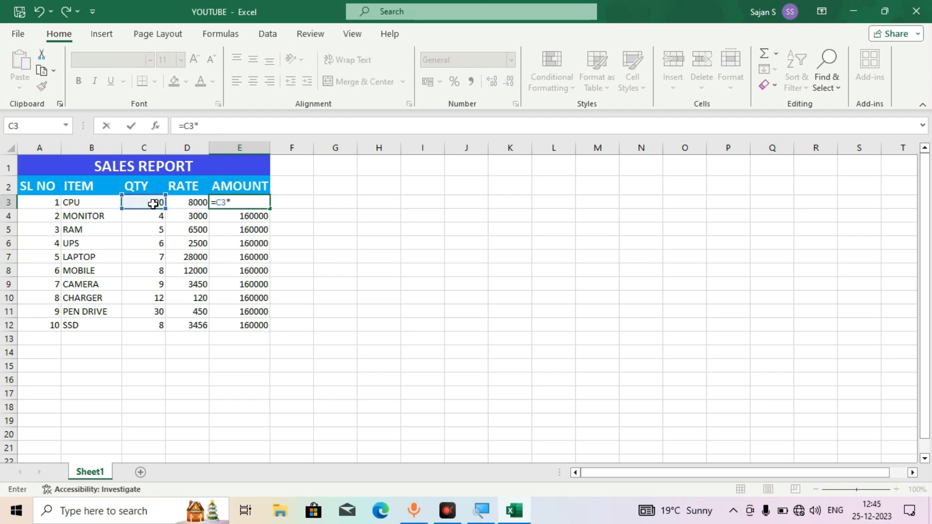
pyautogui.click(187, 202)
pyautogui.press('Return')
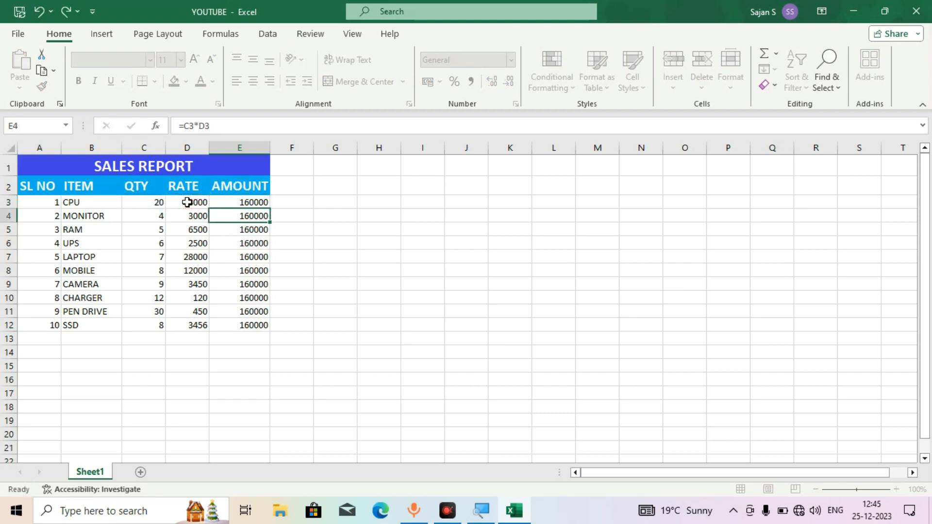
# AutoFill the =C3*D3 formula from E3 down to E12 for all items
pyautogui.click(237, 203)
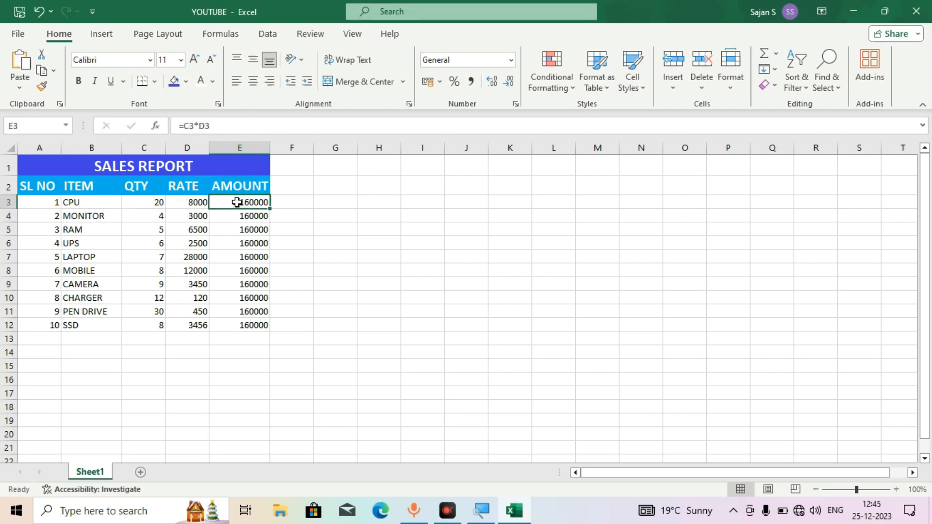
pyautogui.moveTo(270, 208); pyautogui.dragTo(262, 335)
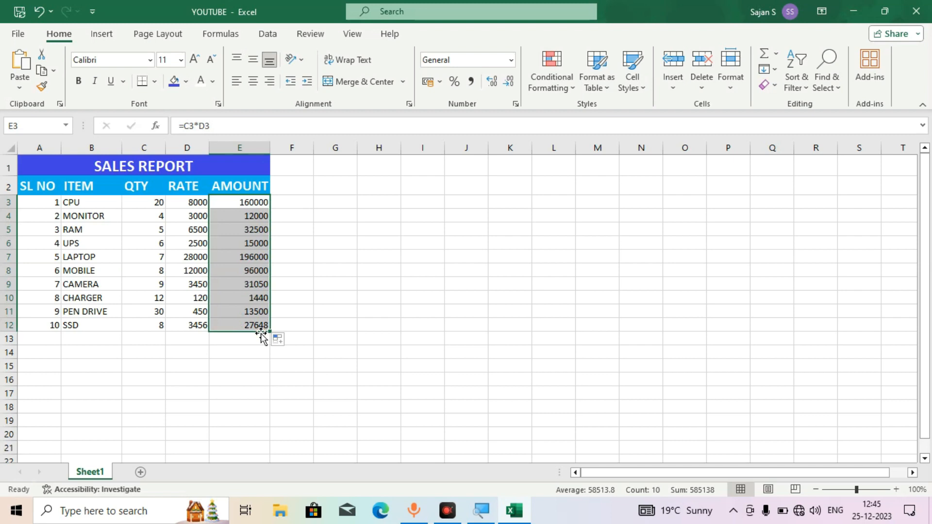
pyautogui.click(335, 310)
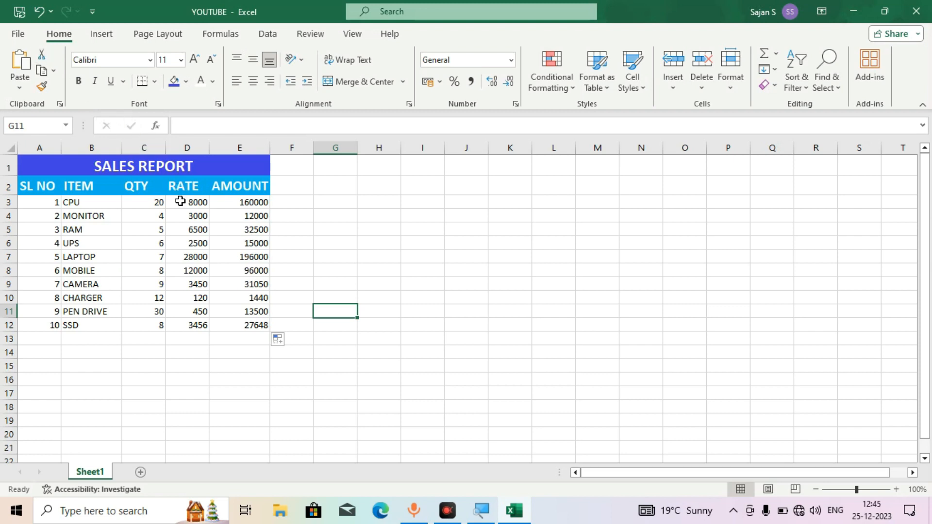
# Check the sales report in the print preview and return to the worksheet
pyautogui.click(19, 35)
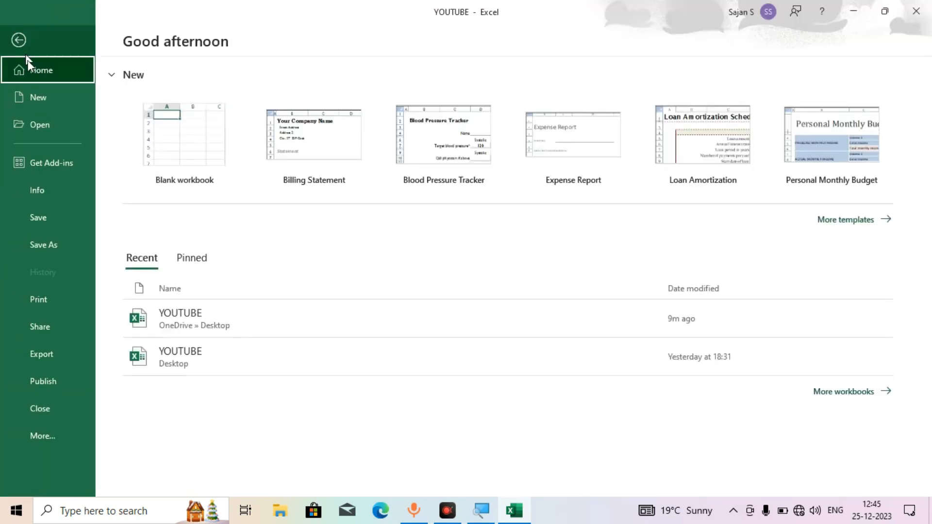
pyautogui.click(45, 304)
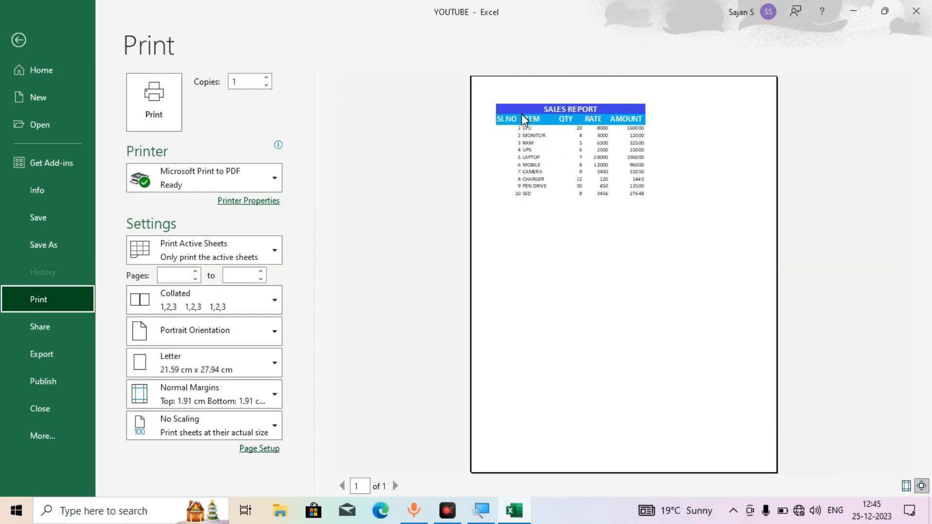
pyautogui.click(18, 40)
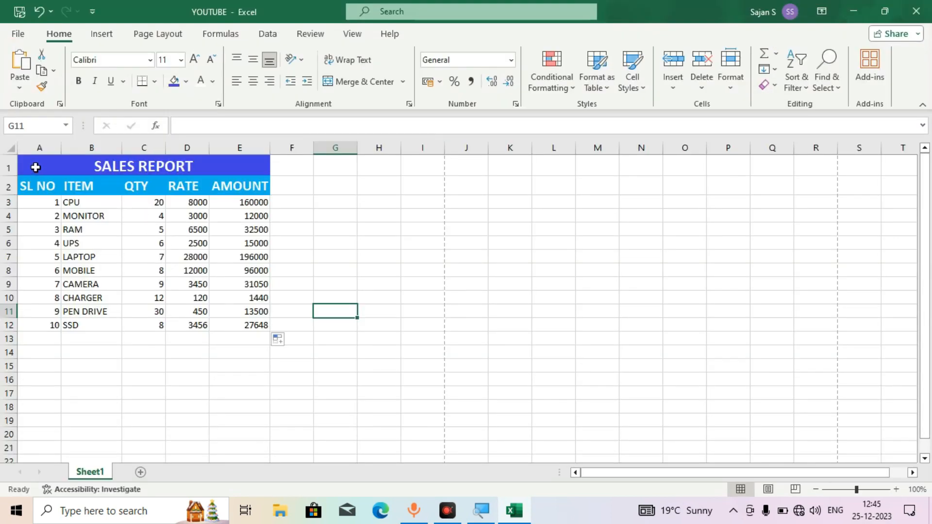
# Apply All Borders to the whole sales report table, A1:E12
pyautogui.moveTo(35, 167); pyautogui.dragTo(179, 323)
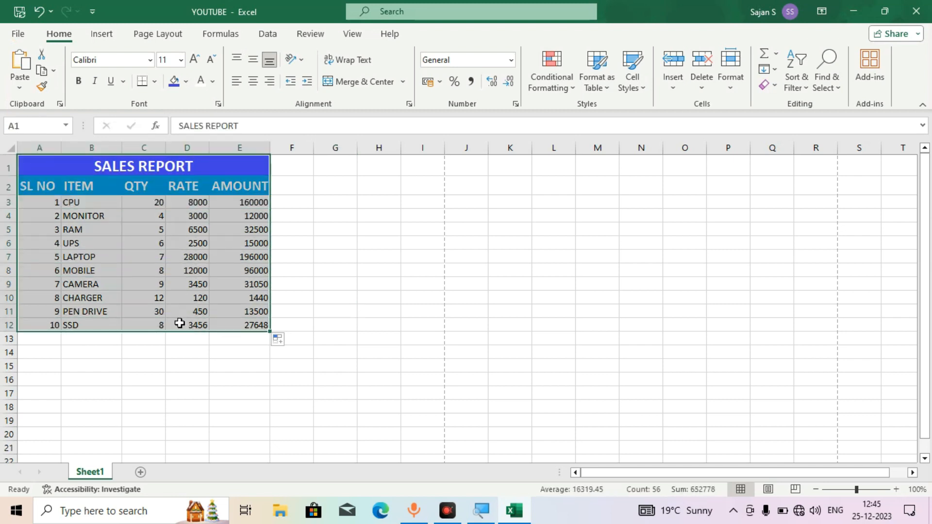
pyautogui.click(157, 82)
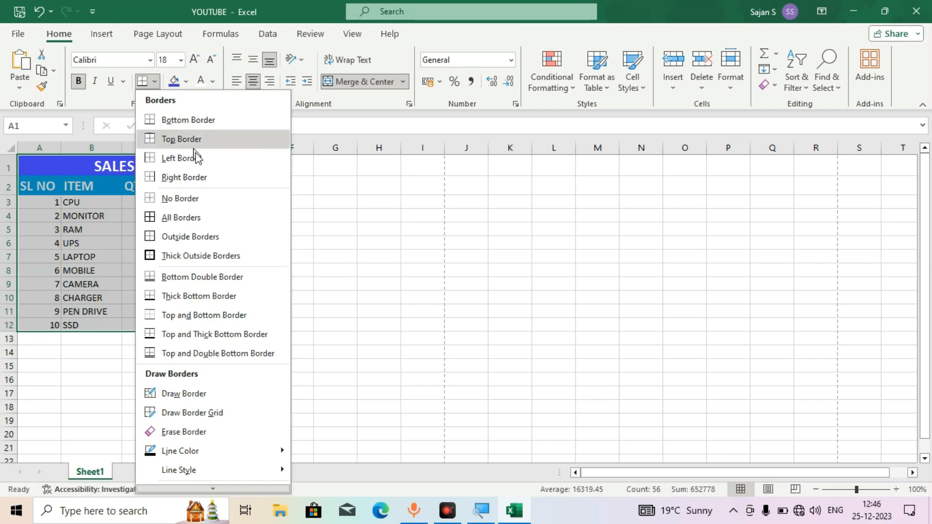
pyautogui.click(175, 218)
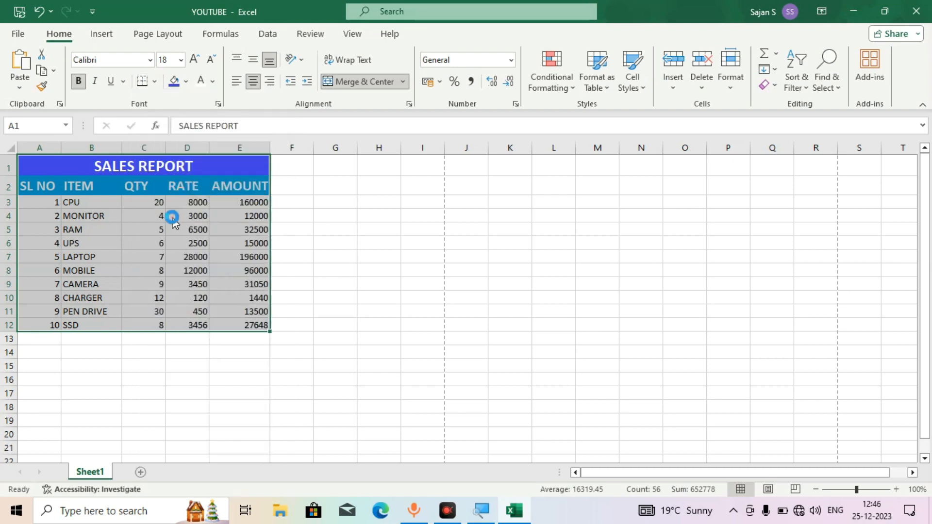
# Check the bordered sales report in the print preview and return to the worksheet
pyautogui.click(299, 277)
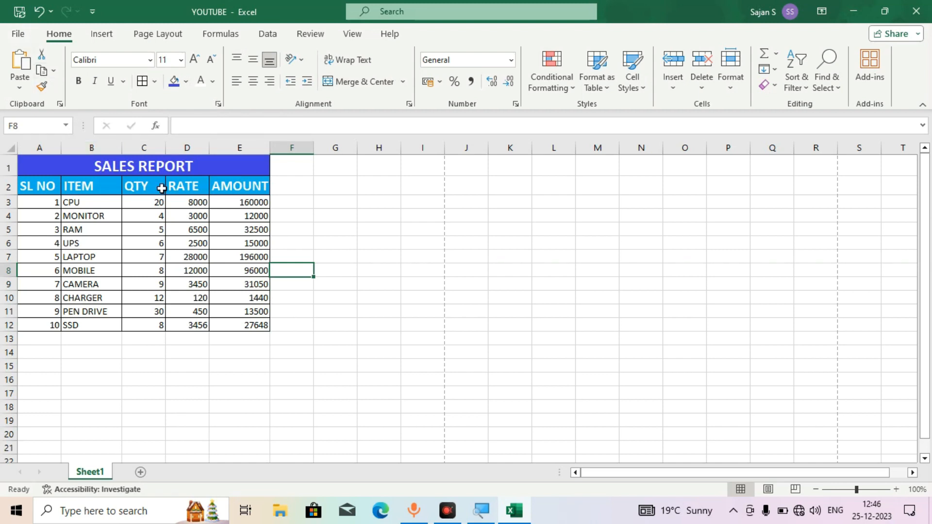
pyautogui.hotkey('ctrl', 'p')
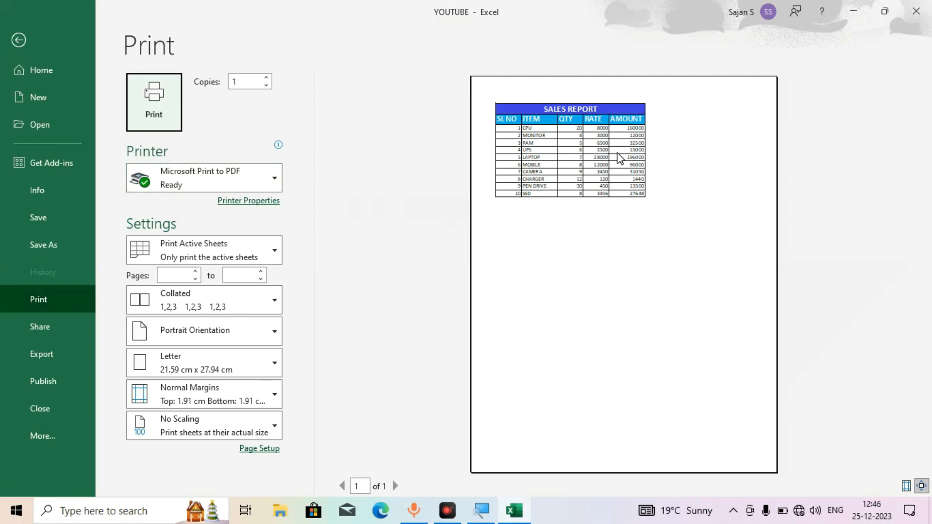
pyautogui.click(22, 39)
# Remove all borders from the sales report table, A1:E12, with No Border
pyautogui.moveTo(19, 172); pyautogui.dragTo(158, 326)
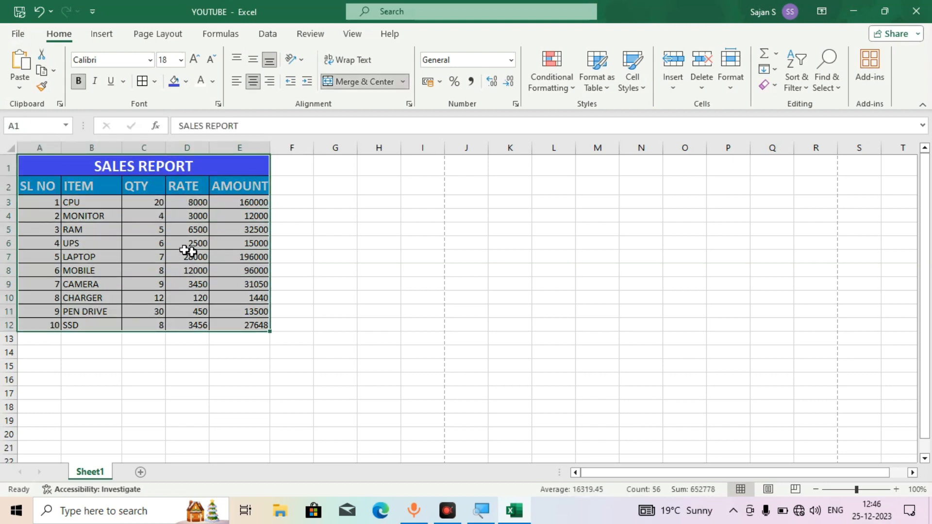
pyautogui.click(153, 85)
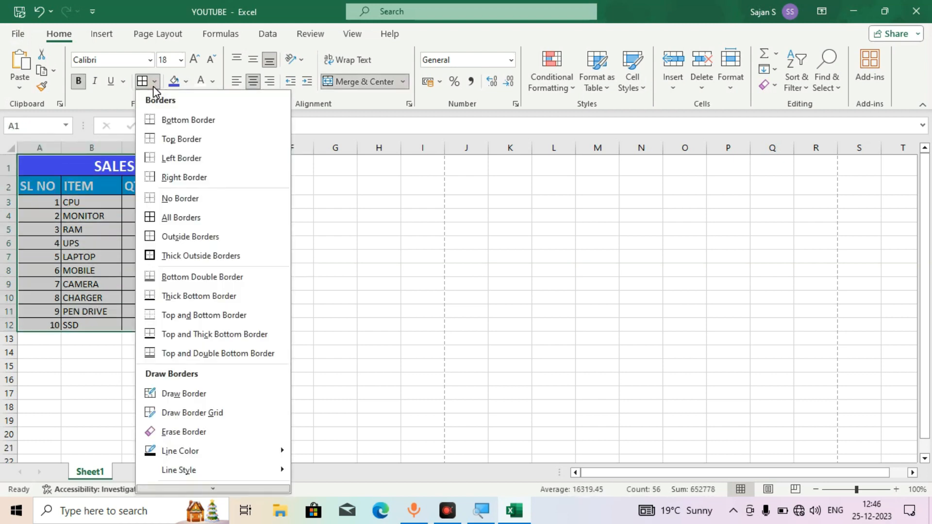
pyautogui.click(170, 199)
pyautogui.click(379, 338)
# Apply All Borders to the empty range J6:M13
pyautogui.moveTo(466, 243); pyautogui.dragTo(585, 339)
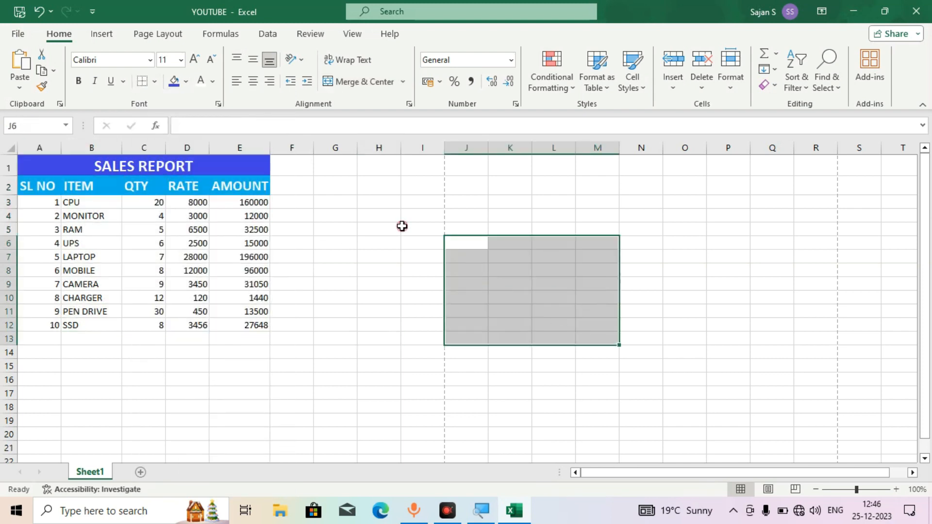
pyautogui.click(154, 81)
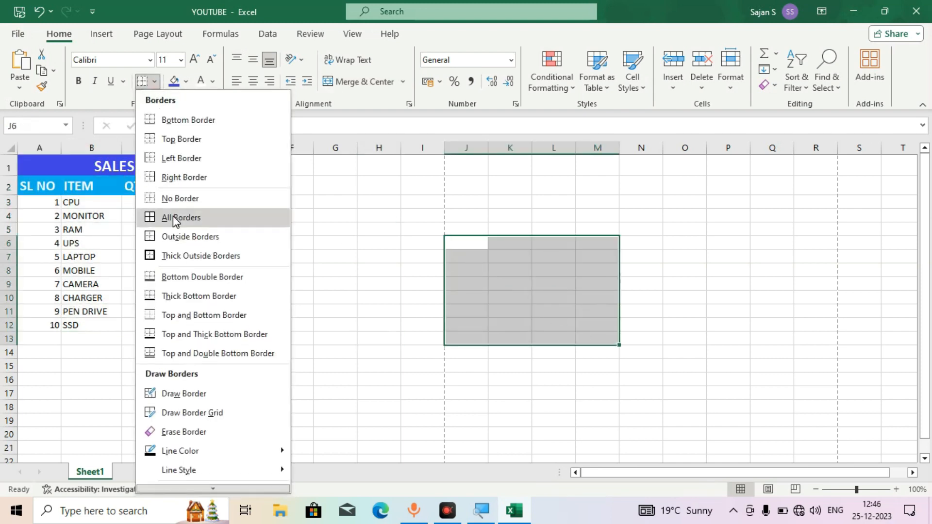
pyautogui.click(174, 218)
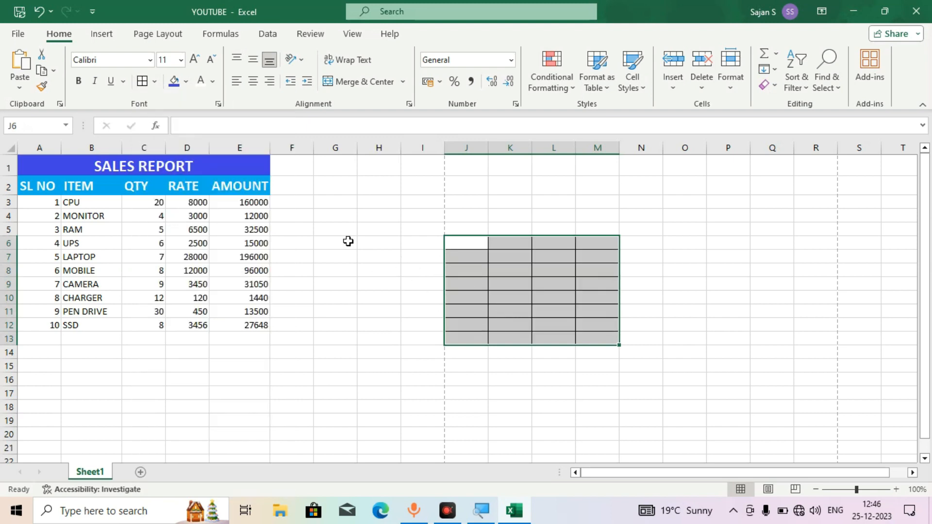
pyautogui.click(433, 267)
pyautogui.click(469, 242)
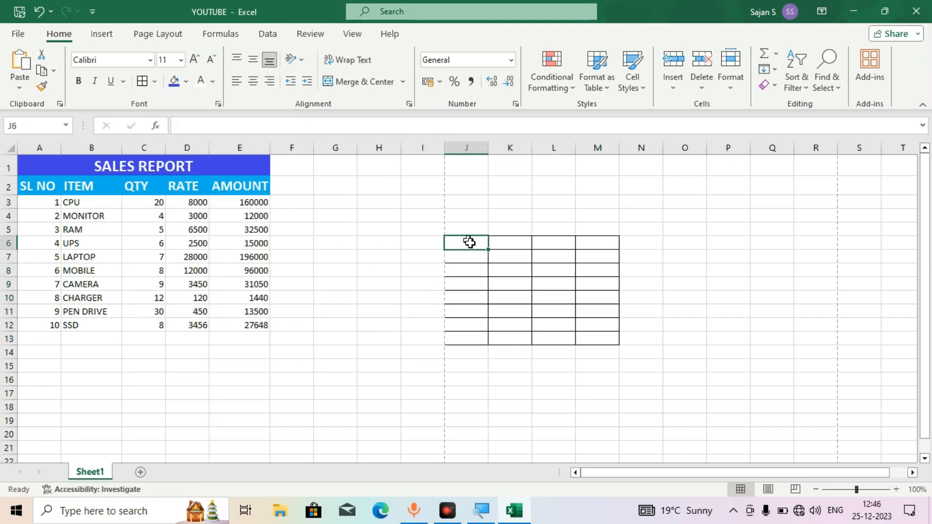
pyautogui.moveTo(469, 241); pyautogui.dragTo(595, 348)
pyautogui.click(317, 245)
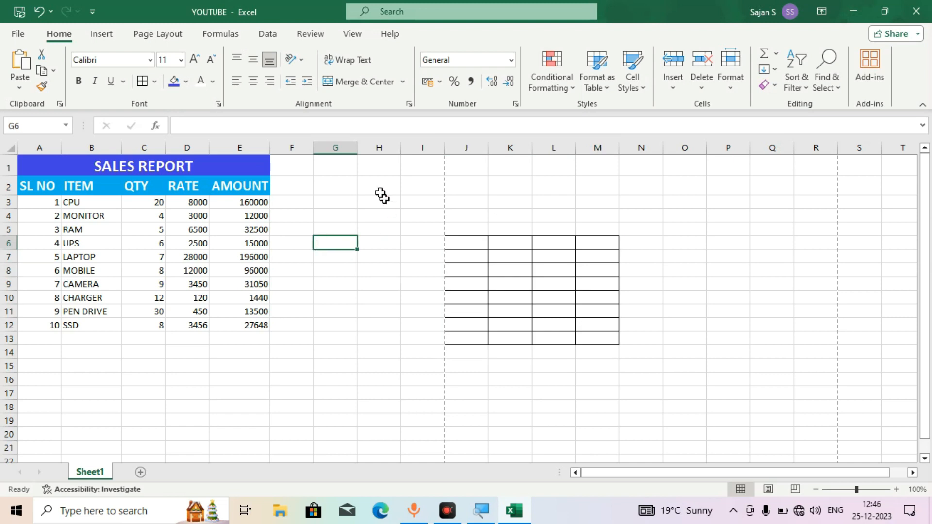
# Erase all the borders of the empty grid in J6:M13 with Erase Border and leave the eraser mode
pyautogui.click(461, 244)
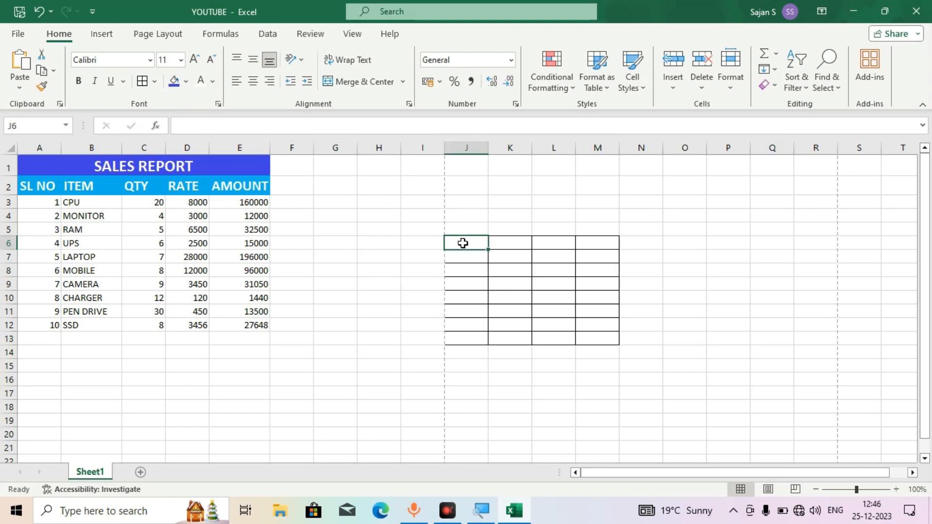
pyautogui.click(155, 80)
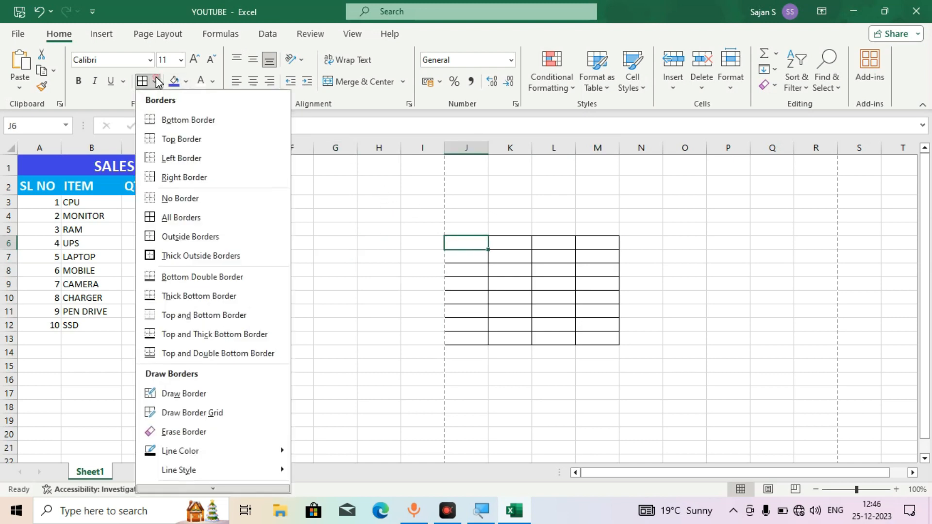
pyautogui.click(182, 433)
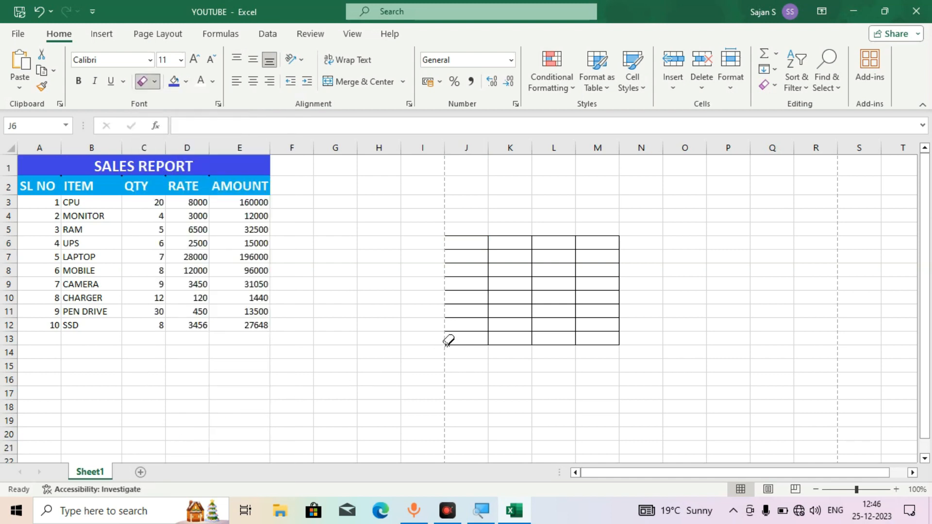
pyautogui.moveTo(447, 340)
pyautogui.mouseDown()
pyautogui.moveTo(493, 307)
pyautogui.moveTo(612, 252)
pyautogui.moveTo(449, 254)
pyautogui.moveTo(619, 275)
pyautogui.moveTo(624, 236)
pyautogui.mouseUp()
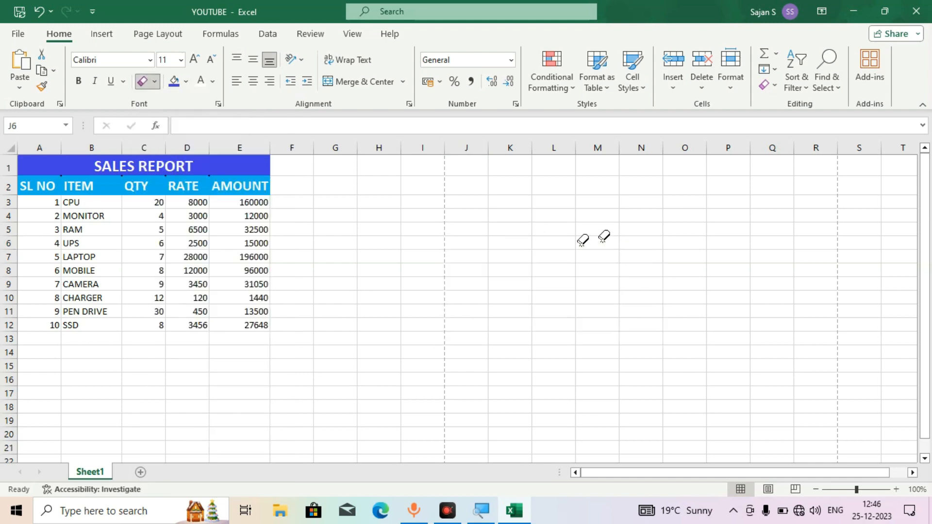
pyautogui.click(143, 83)
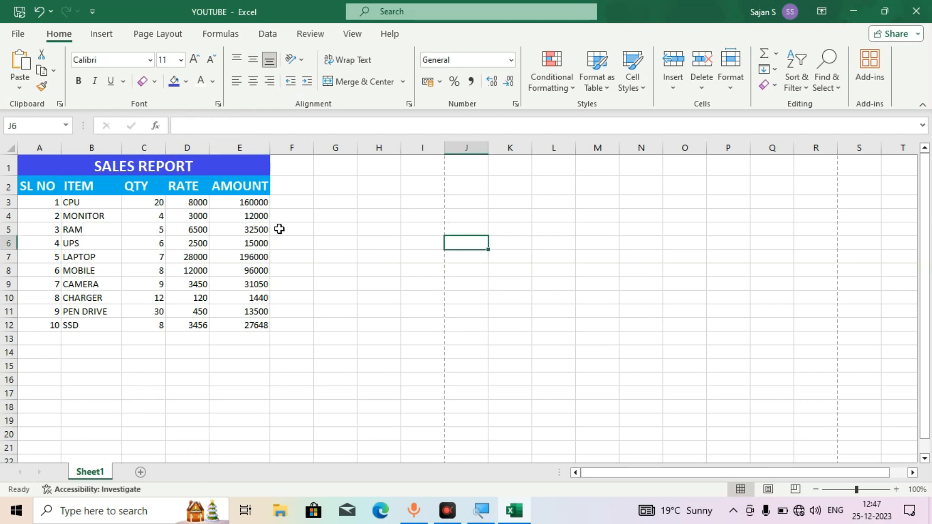
# Enter the label TOTAL in cell H4, beside the sales report
pyautogui.click(341, 247)
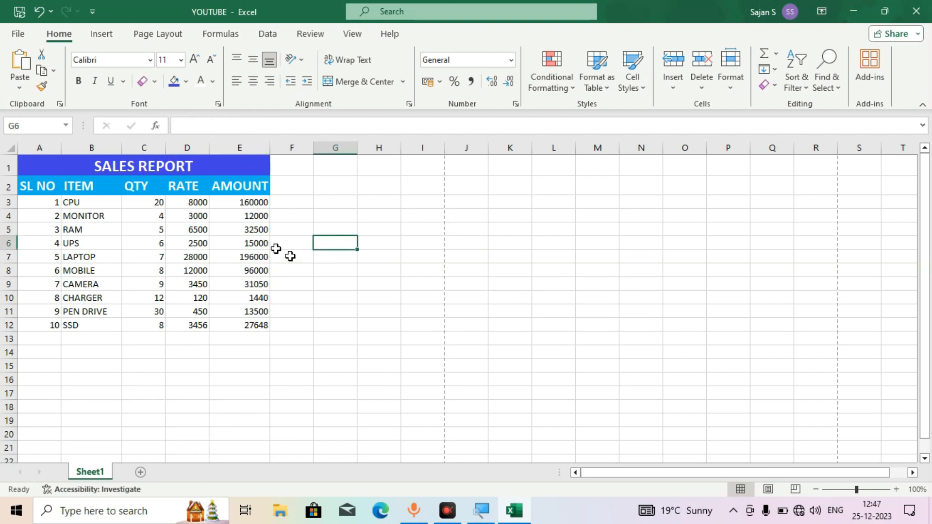
pyautogui.click(316, 207)
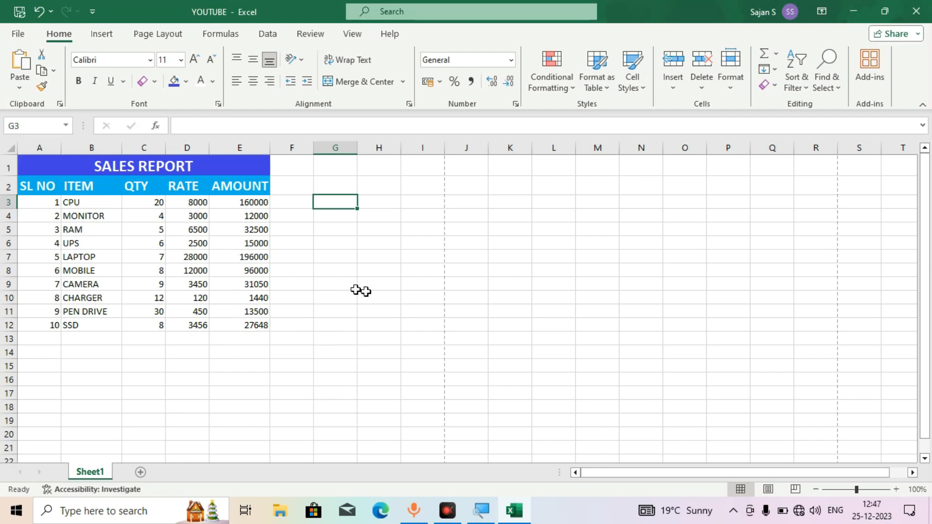
pyautogui.click(377, 214)
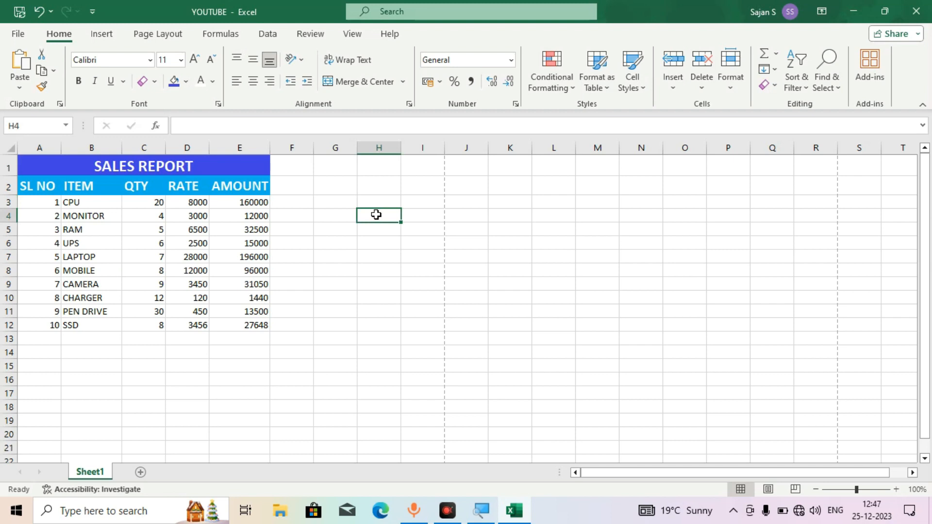
pyautogui.write('TOTAL')
pyautogui.press('Return')
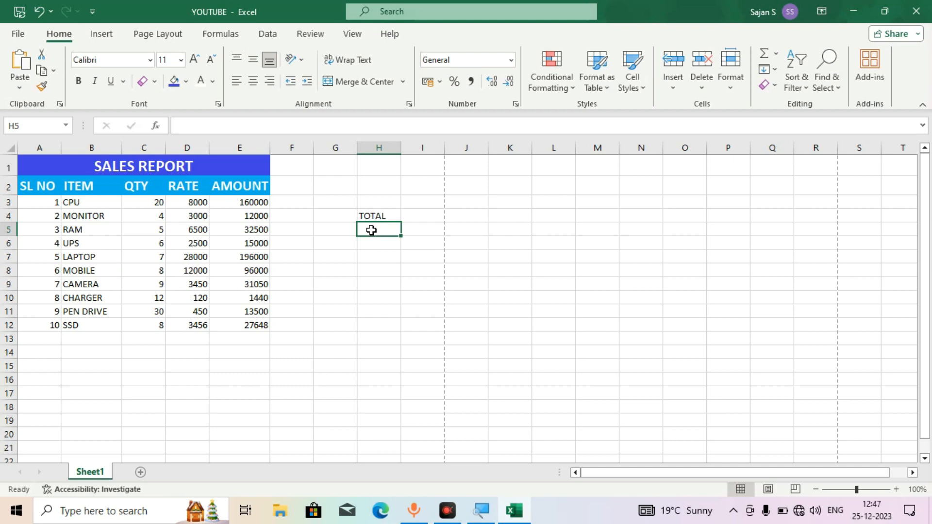
pyautogui.write('=')
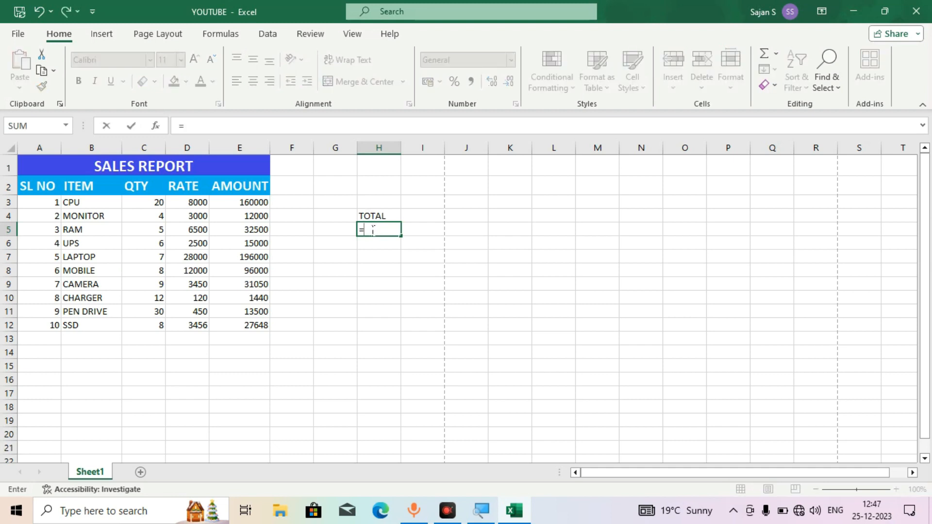
pyautogui.click(254, 203)
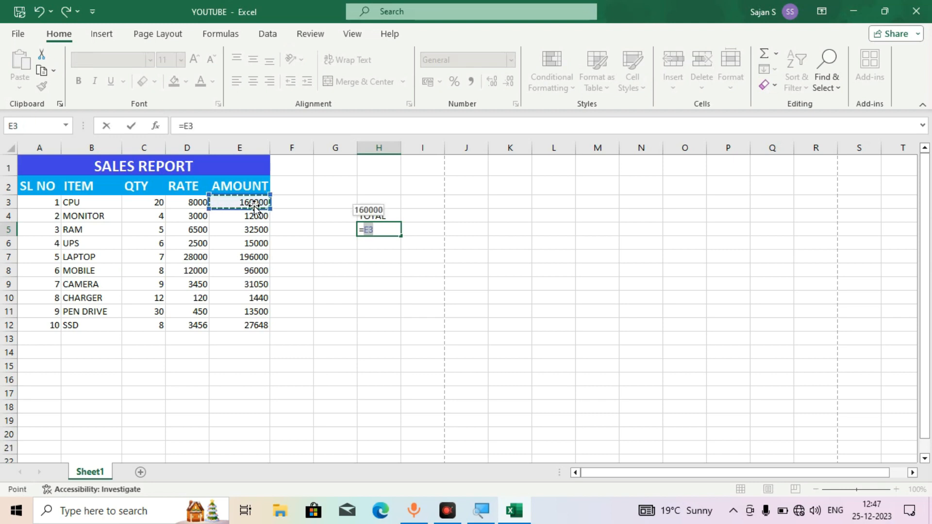
pyautogui.write('=')
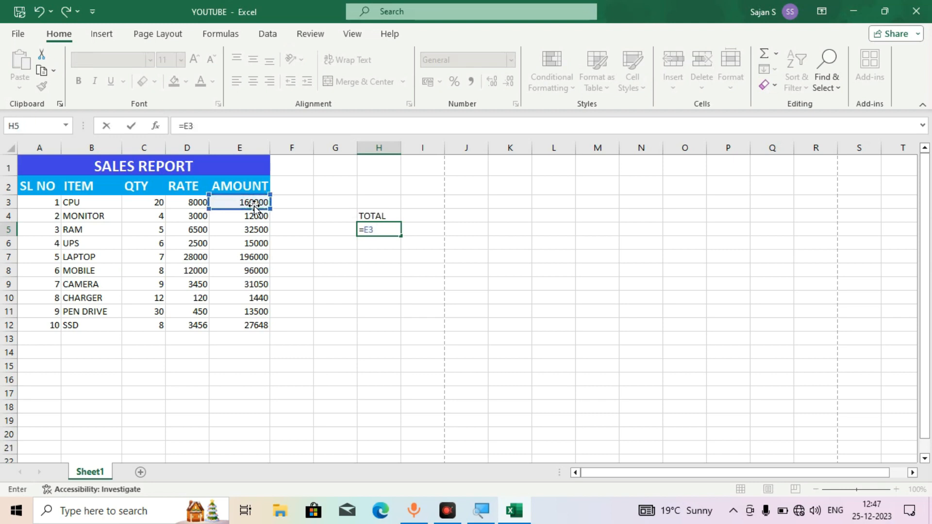
pyautogui.click(262, 217)
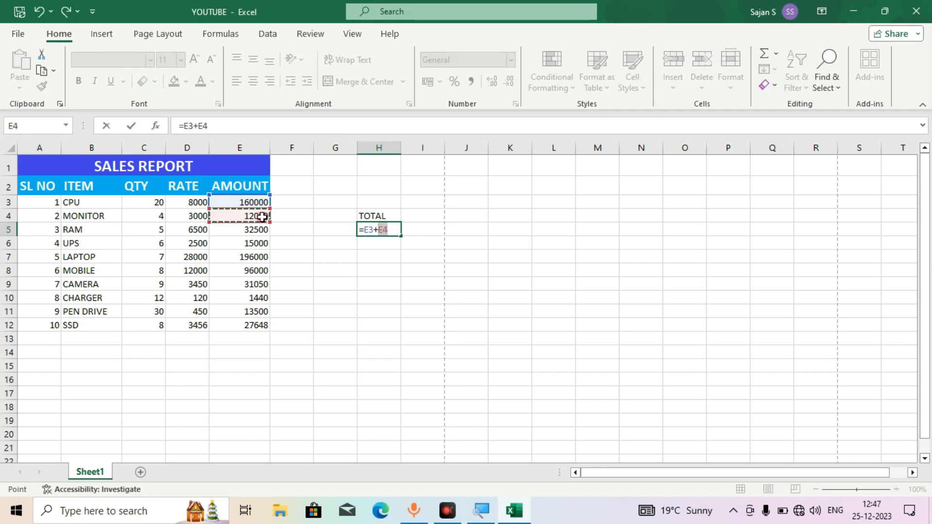
pyautogui.write('+')
pyautogui.press('BackSpace')
pyautogui.press('BackSpace')
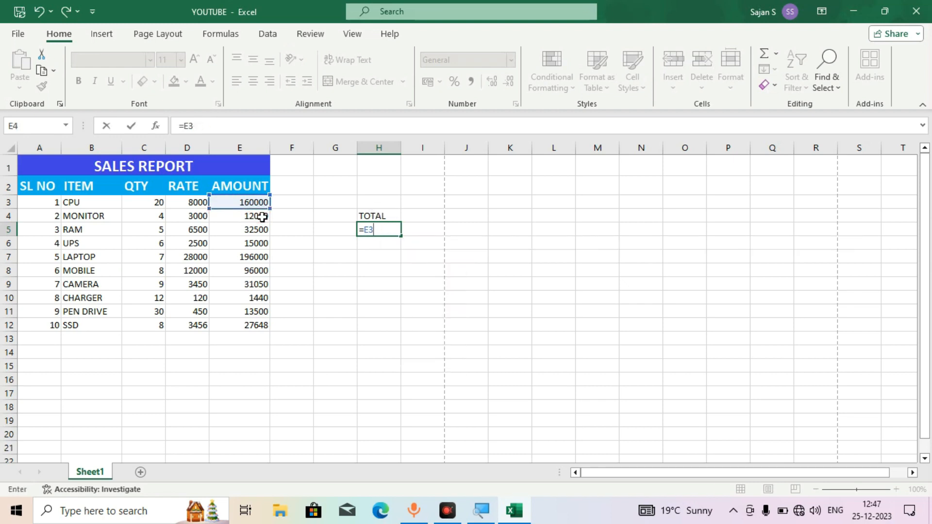
pyautogui.press('BackSpace')
pyautogui.press('BackSpace')
pyautogui.press('BackSpace')
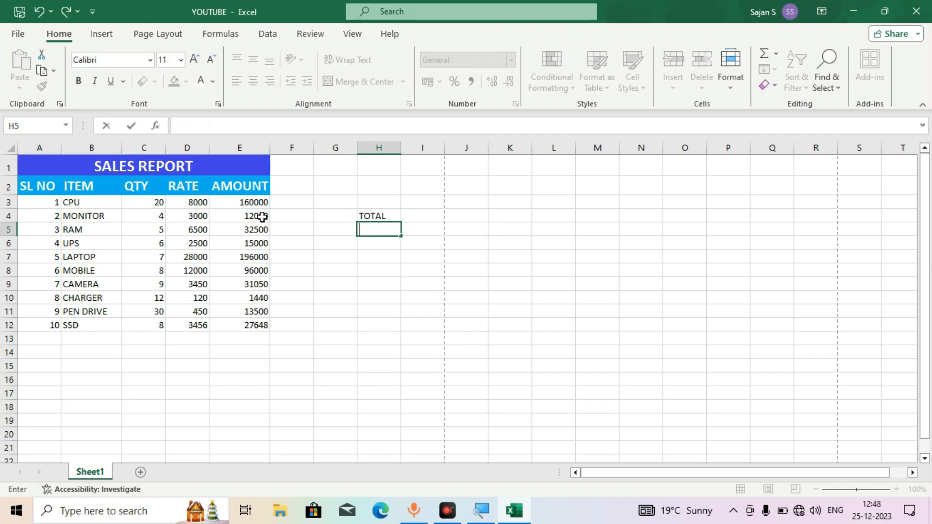
pyautogui.press('Return')
# Total the AMOUNT column in cell H5 with the formula =SUM(E3:E12)
pyautogui.click(249, 203)
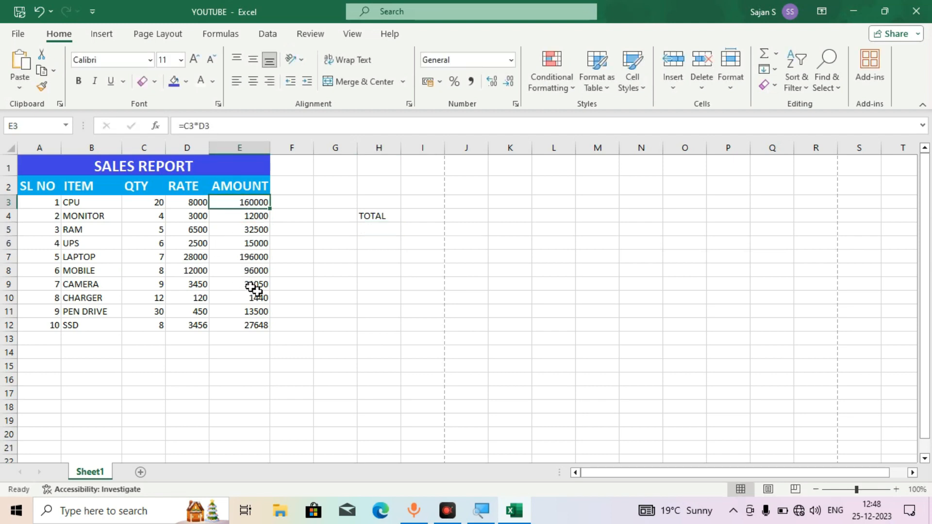
pyautogui.click(372, 230)
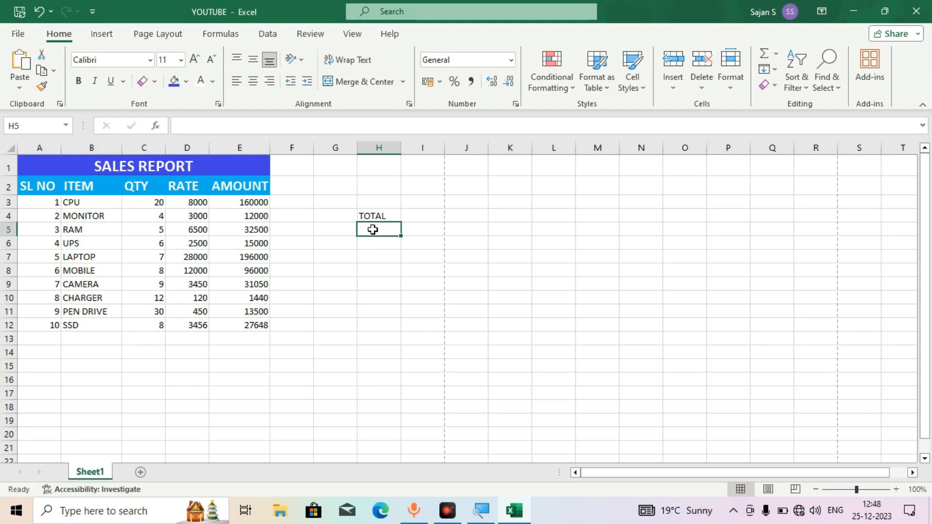
pyautogui.write('=SUM')
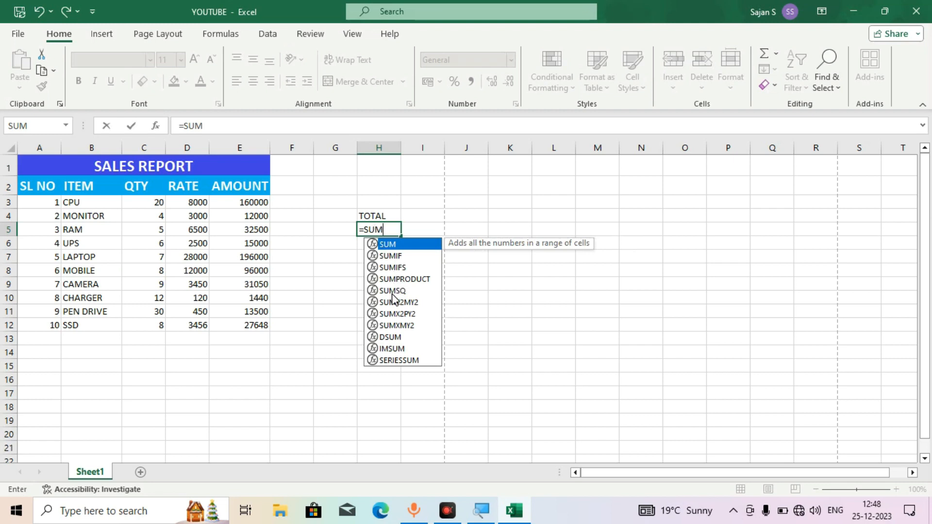
pyautogui.write('(')
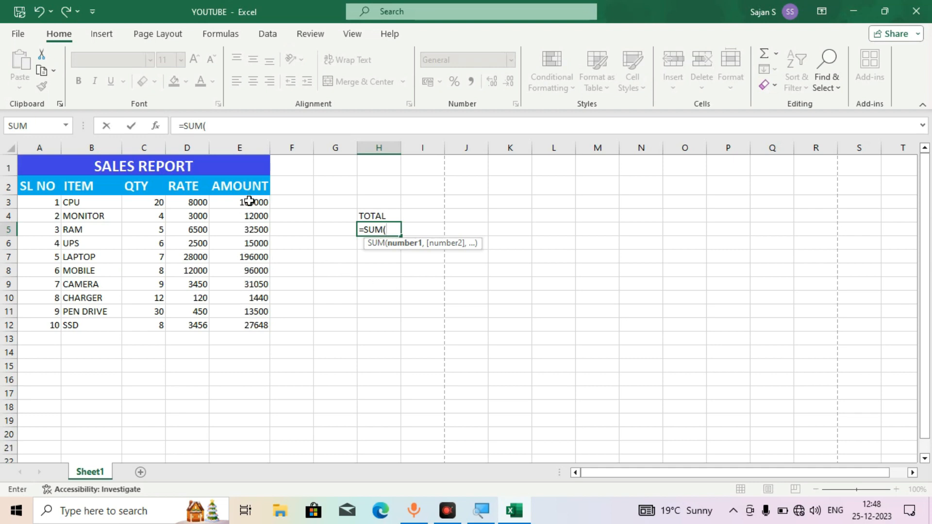
pyautogui.moveTo(249, 201); pyautogui.dragTo(246, 320)
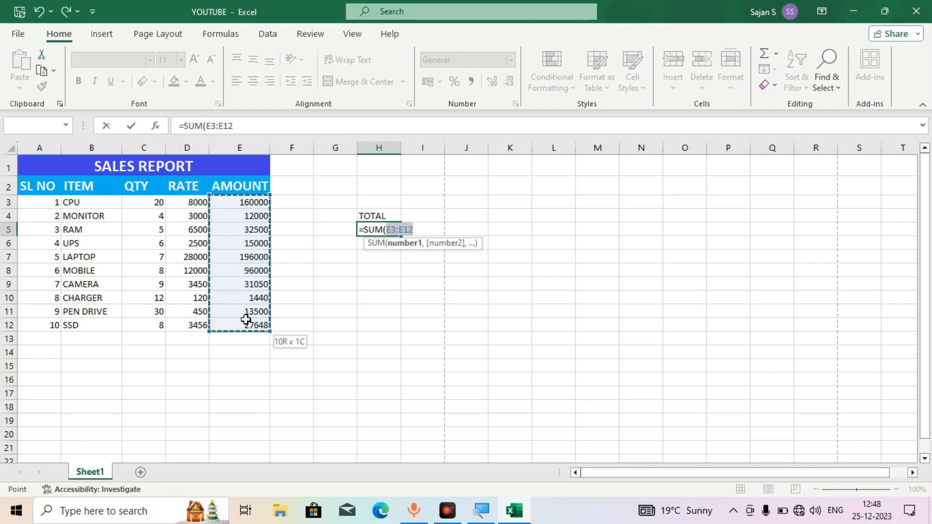
pyautogui.click(238, 203)
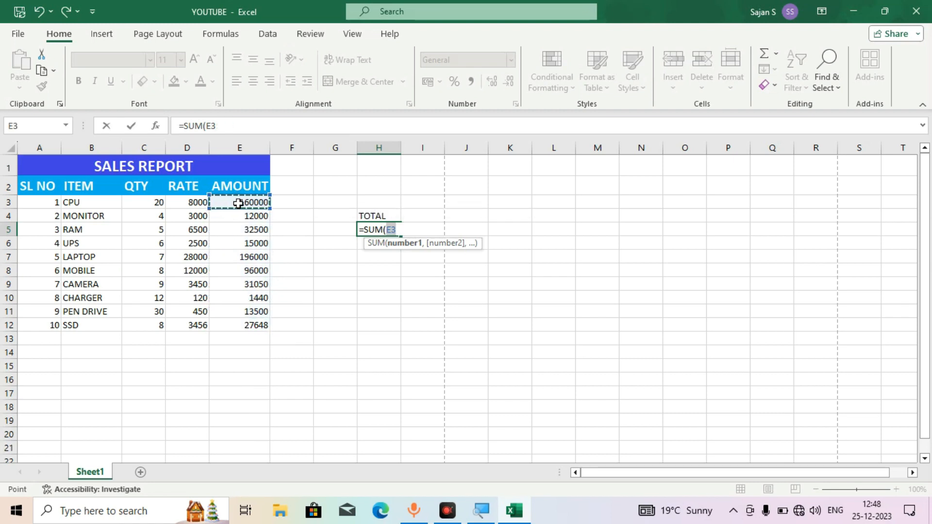
pyautogui.hotkey('shift', 'Down')
pyautogui.hotkey('shift', 'Down')
pyautogui.hotkey('shift', 'Down')
pyautogui.hotkey('shift', 'Down')
pyautogui.hotkey('shift', 'Down')
pyautogui.hotkey('shift', 'Down')
pyautogui.hotkey('shift', 'Down')
pyautogui.hotkey('shift', 'Down')
pyautogui.hotkey('shift', 'Down')
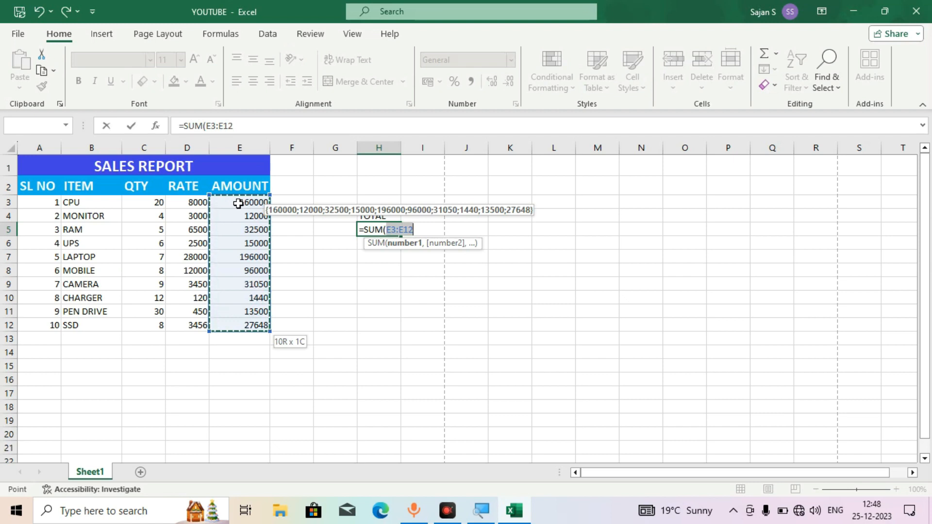
pyautogui.write(')')
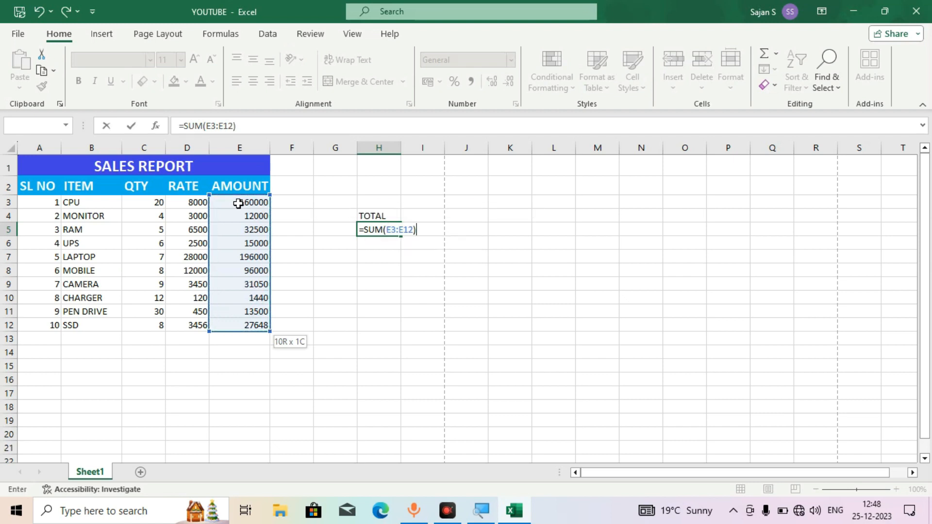
pyautogui.press('Return')
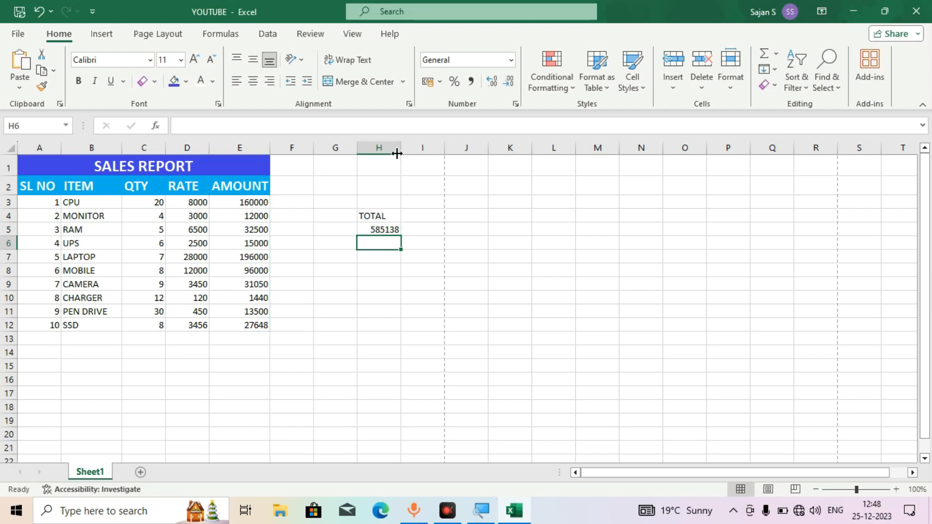
# Try column H at a narrower width, and finally widen it beyond its original width to fit the total in H5
pyautogui.moveTo(401, 148); pyautogui.dragTo(388, 147)
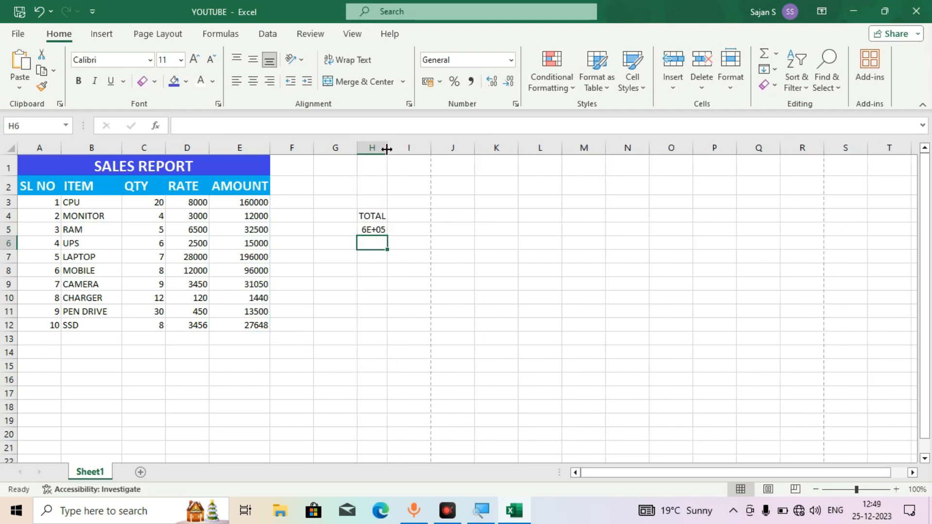
pyautogui.moveTo(387, 148); pyautogui.dragTo(418, 148)
pyautogui.click(391, 228)
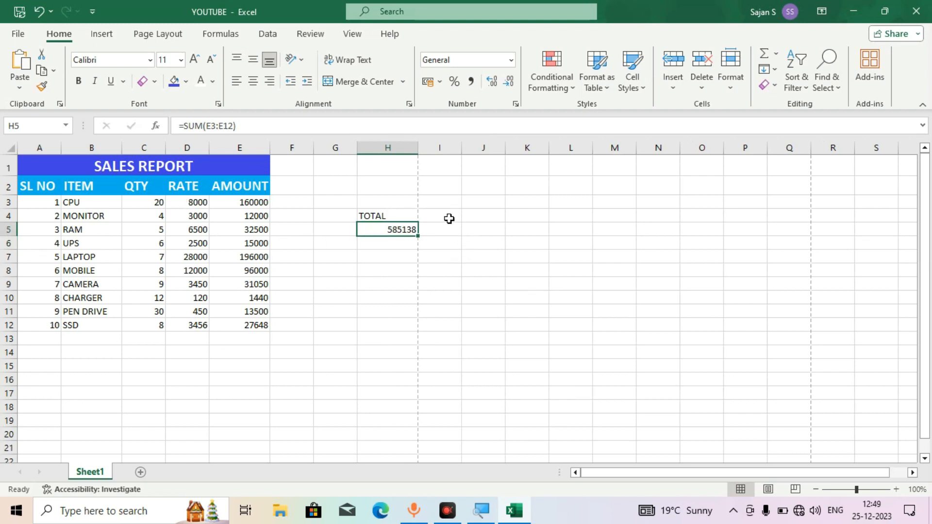
pyautogui.click(391, 246)
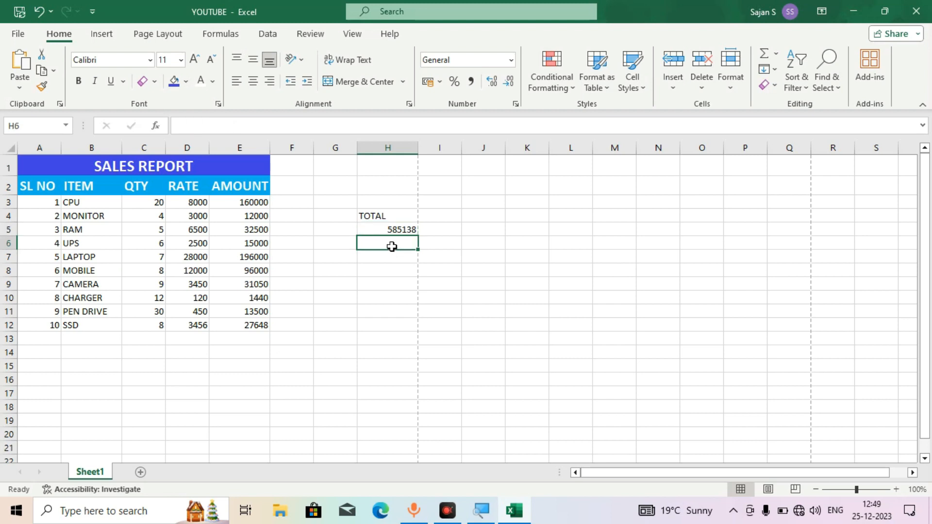
# Total the RATE column in cell D13 with the formula =SUM(D3:D12)
pyautogui.click(183, 337)
pyautogui.write('=')
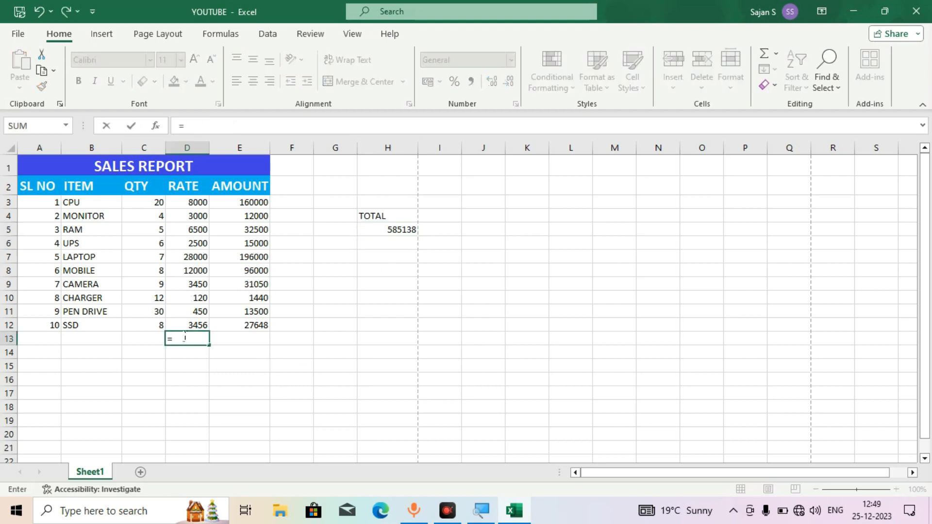
pyautogui.write('SUM(')
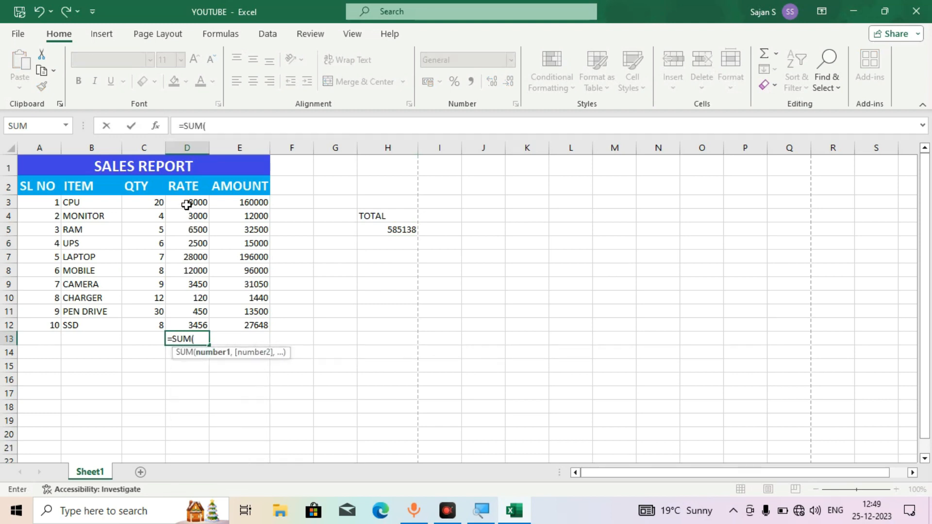
pyautogui.moveTo(188, 204); pyautogui.dragTo(199, 319)
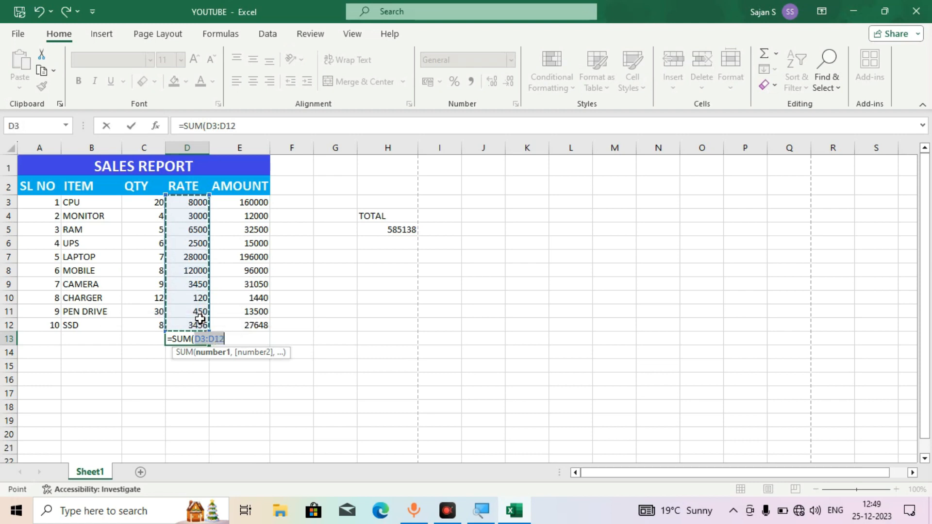
pyautogui.write(')')
pyautogui.press('Return')
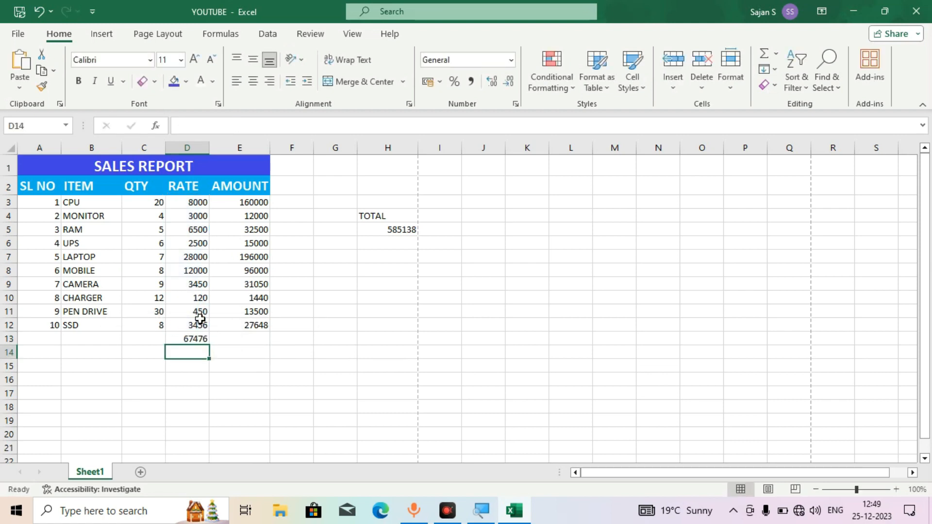
pyautogui.click(193, 340)
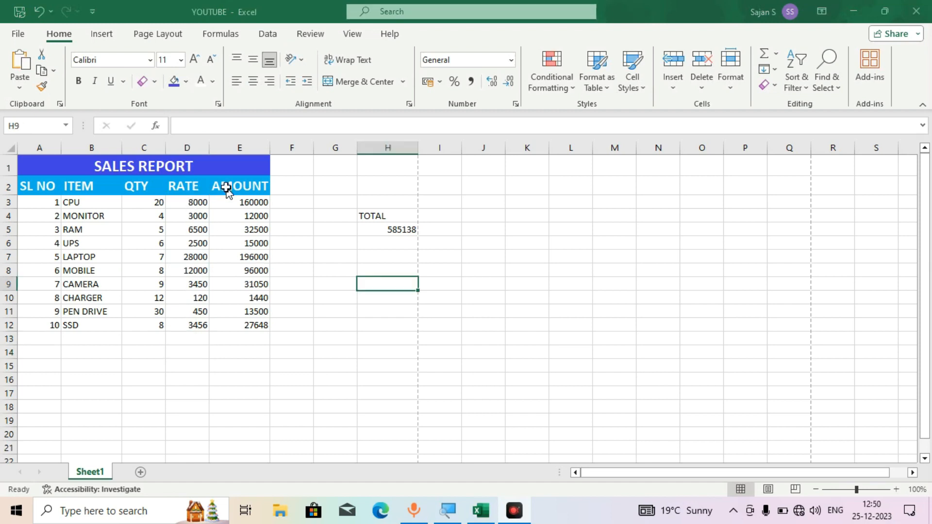
# Clear only the formatting from the SALES REPORT title and column header rows, A1:E2
pyautogui.moveTo(234, 188); pyautogui.dragTo(54, 167)
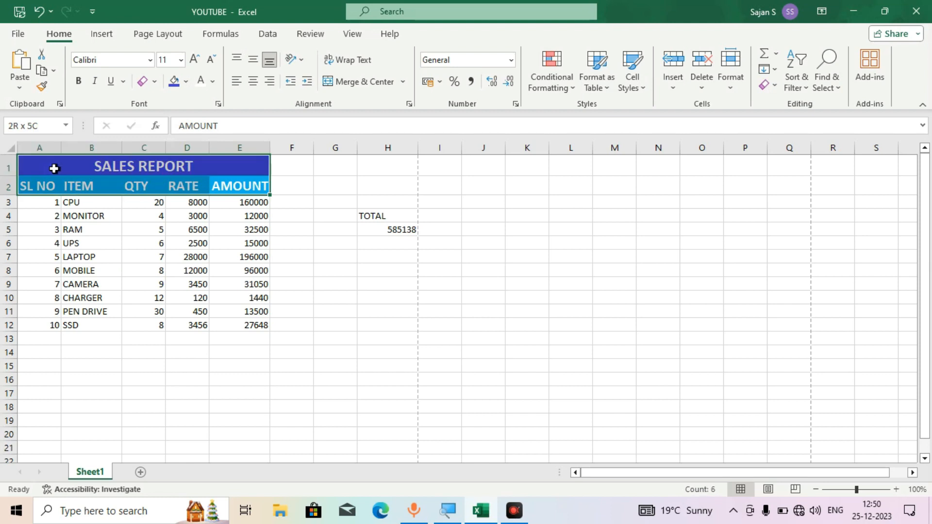
pyautogui.click(772, 86)
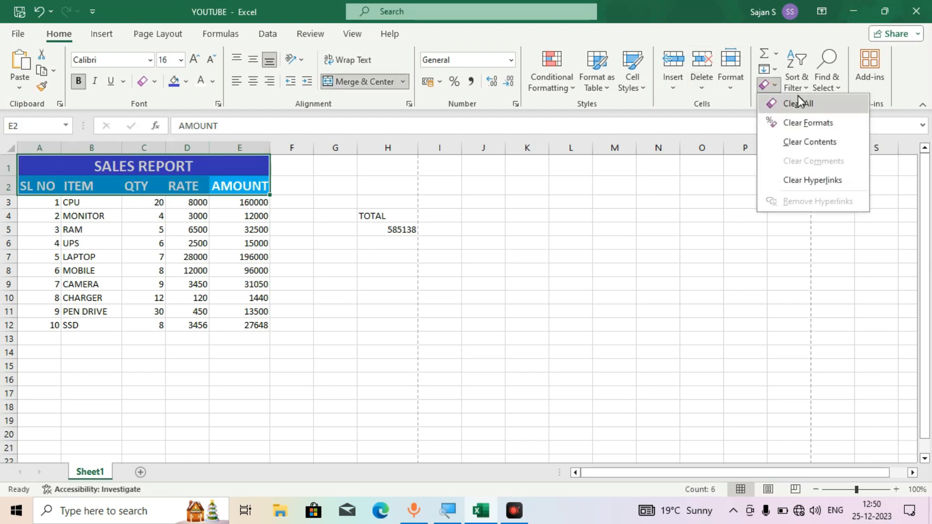
pyautogui.click(793, 125)
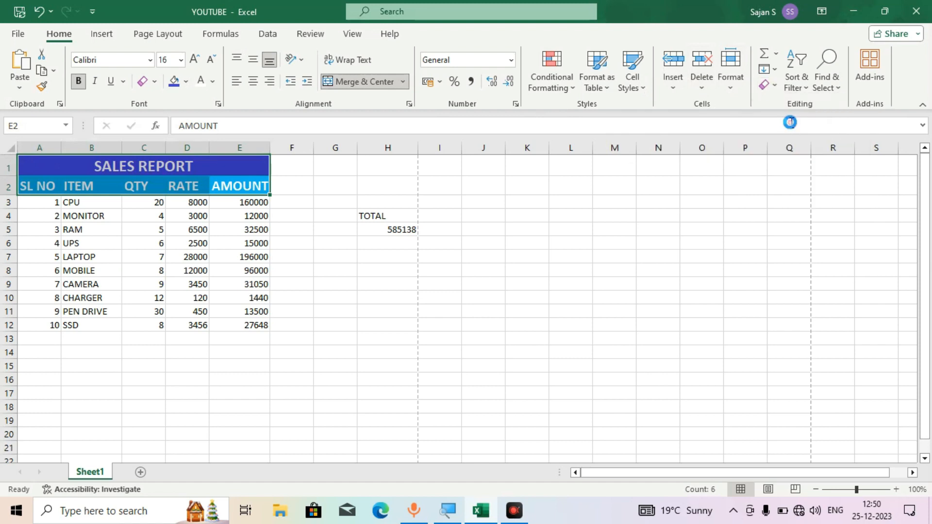
pyautogui.click(337, 257)
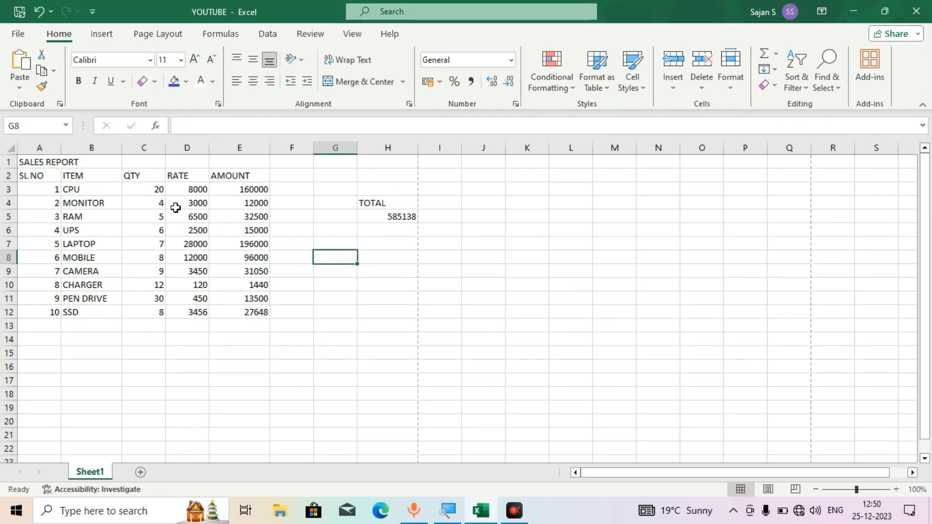
# Merge and center the SALES REPORT title across cells A1:E1
pyautogui.moveTo(37, 163); pyautogui.dragTo(239, 163)
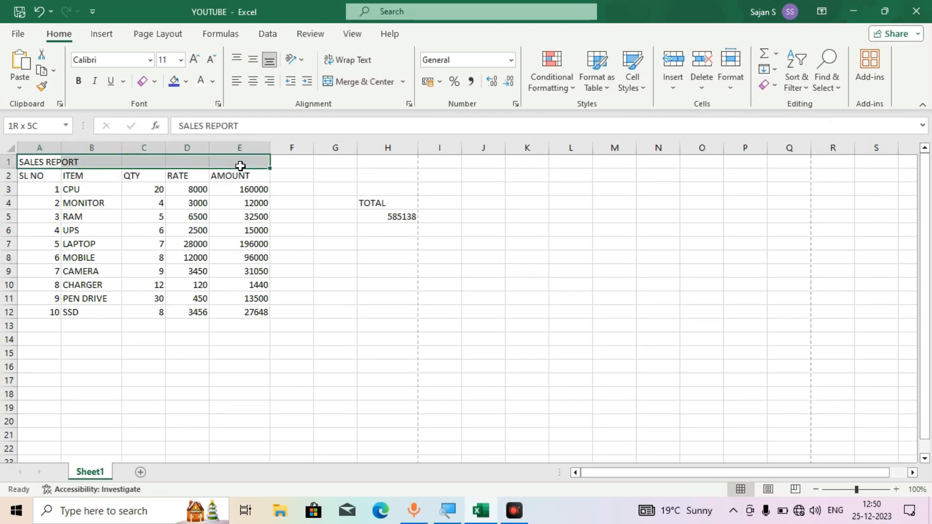
pyautogui.click(354, 82)
pyautogui.click(387, 339)
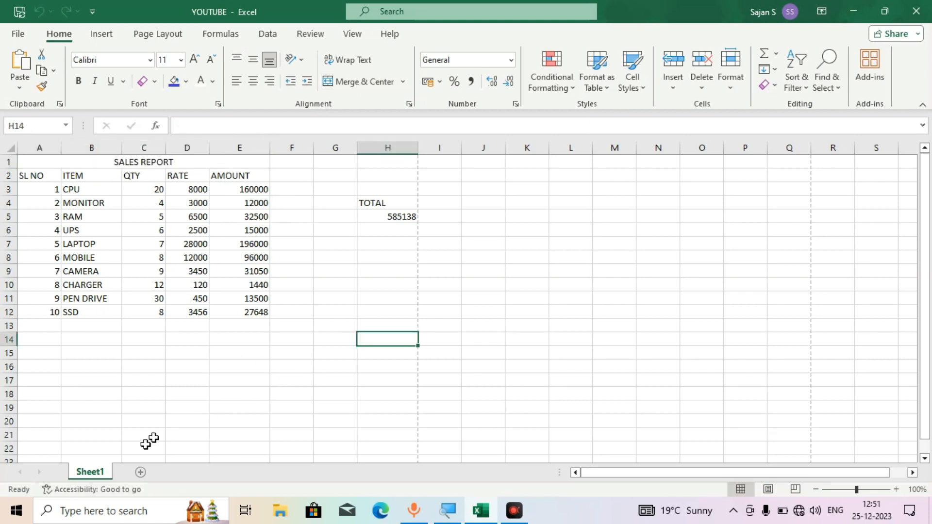
# Add a new worksheet to the workbook and rename Sheet1 as SALES REPORT
pyautogui.click(140, 472)
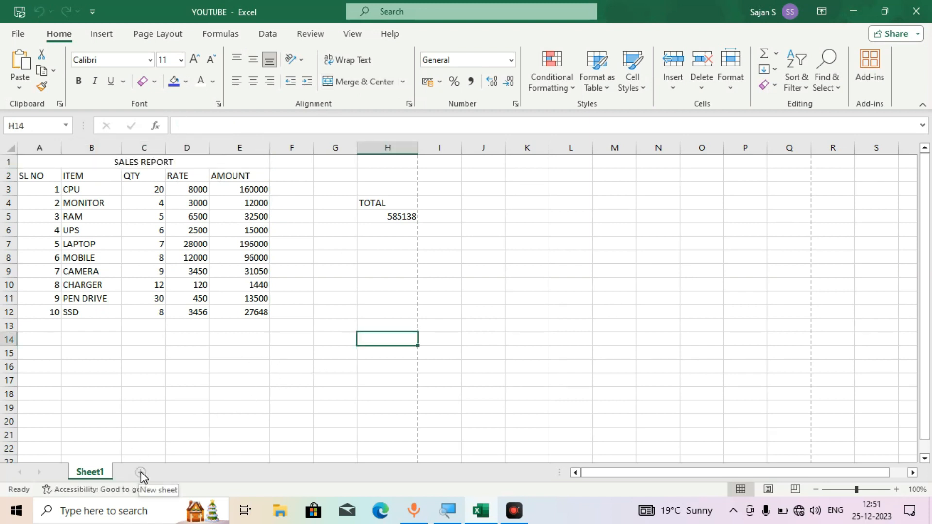
pyautogui.rightClick(90, 472)
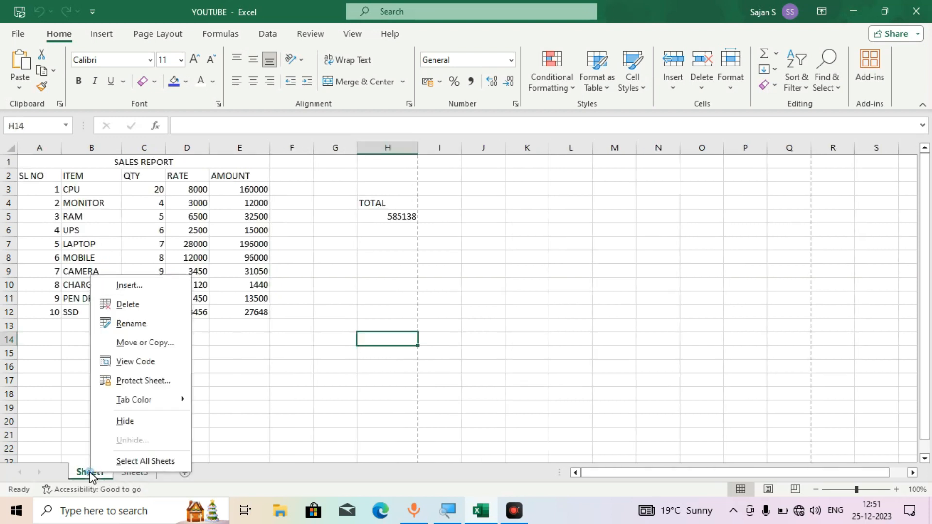
pyautogui.click(142, 330)
pyautogui.press('BackSpace')
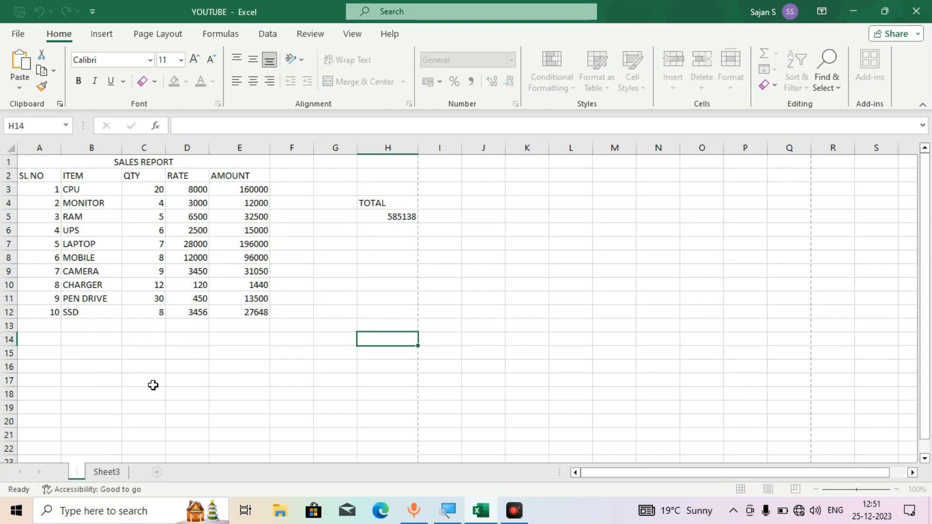
pyautogui.write('SALES')
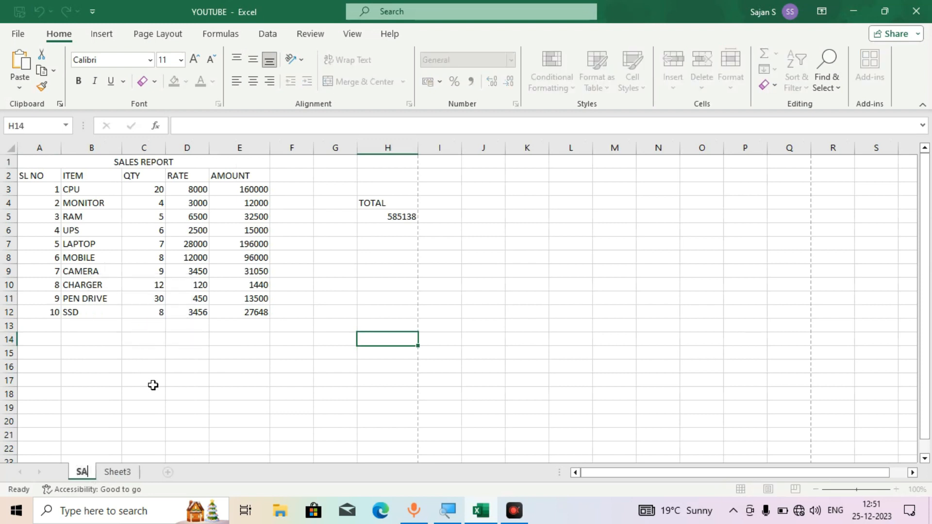
pyautogui.press('Return')
pyautogui.write('R')
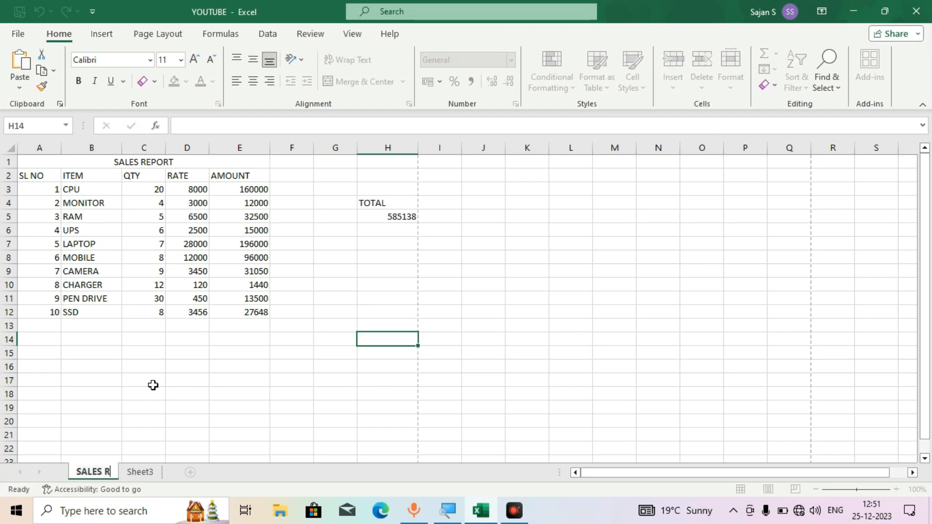
pyautogui.write('EPORT')
pyautogui.press('Return')
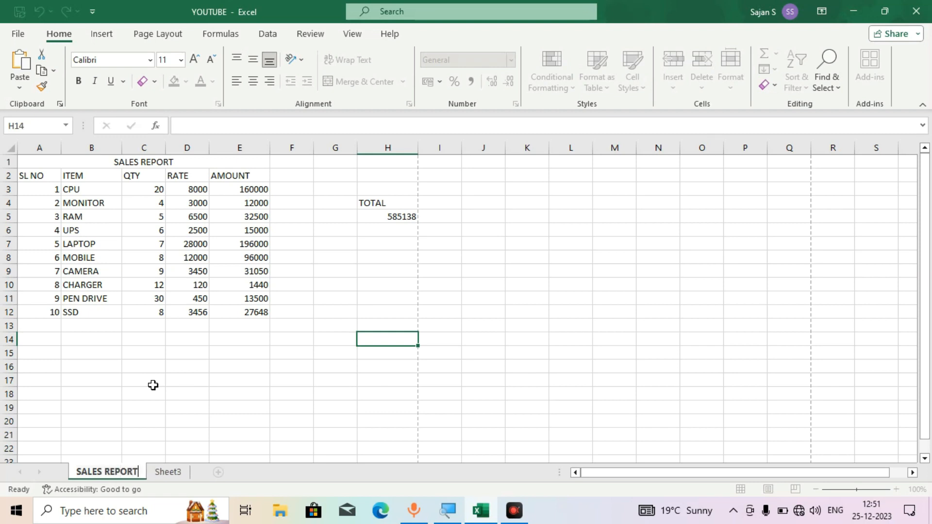
# Set the SALES REPORT worksheet's tab color to the standard red
pyautogui.click(176, 397)
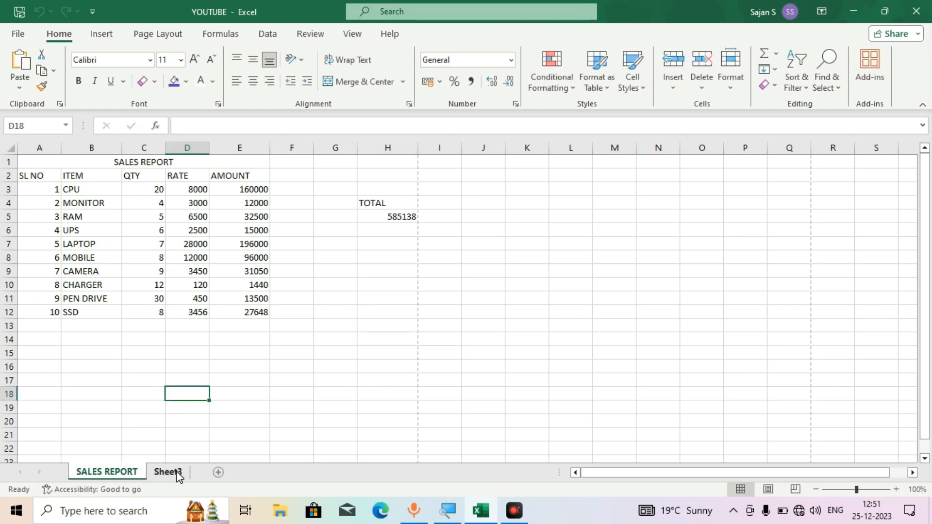
pyautogui.click(167, 472)
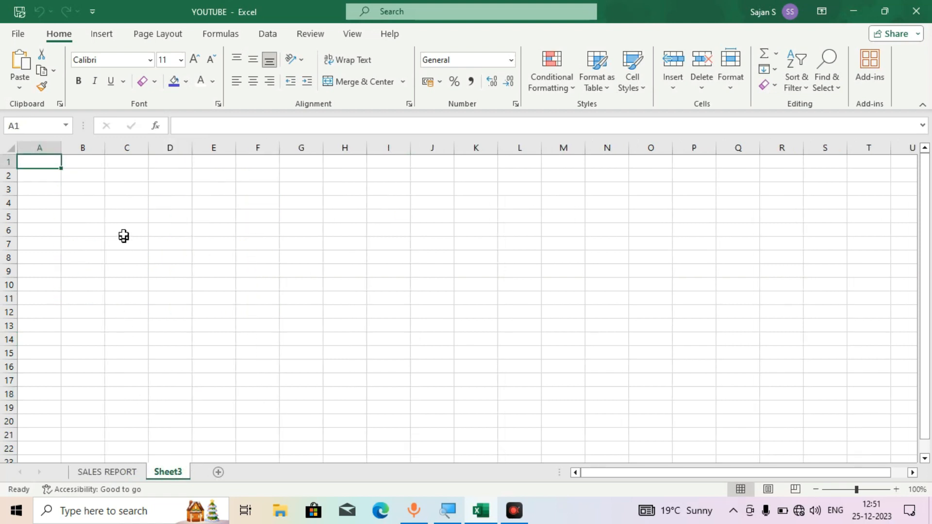
pyautogui.click(116, 476)
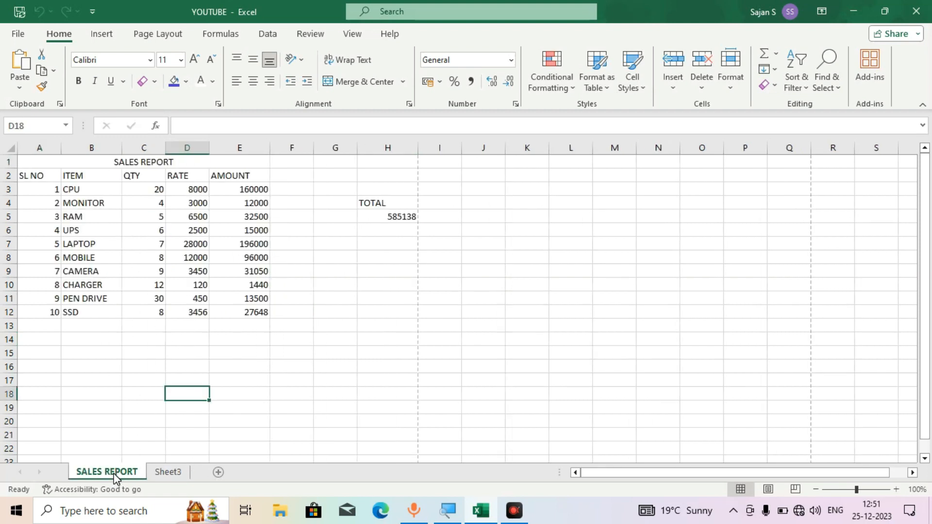
pyautogui.rightClick(116, 476)
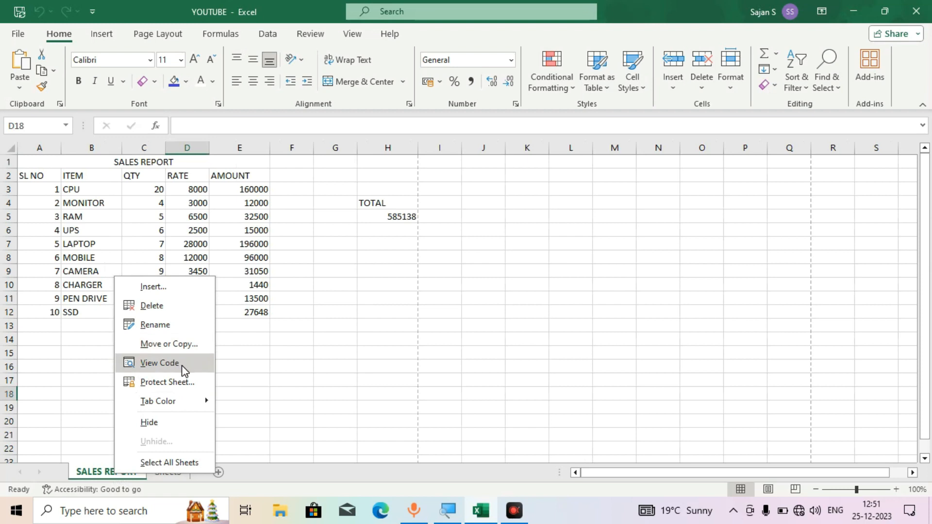
pyautogui.moveTo(183, 406)
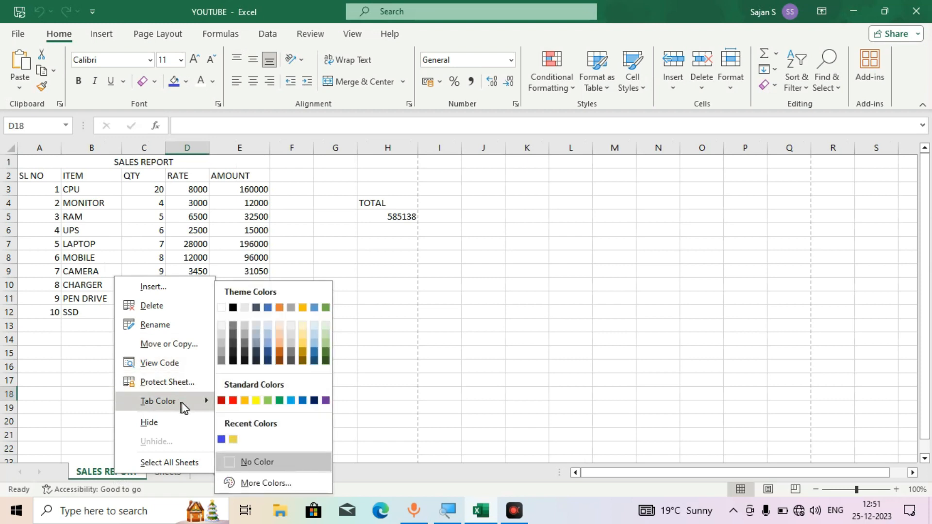
pyautogui.click(236, 399)
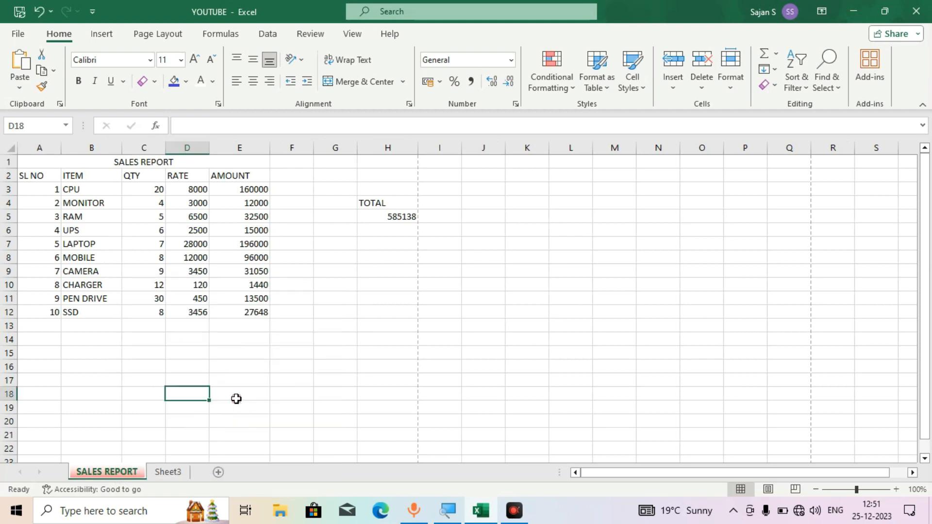
pyautogui.click(337, 377)
# On Sheet3, enter the heading SL NO in A1 and number cells A2:A11 from 1 to 10
pyautogui.click(170, 473)
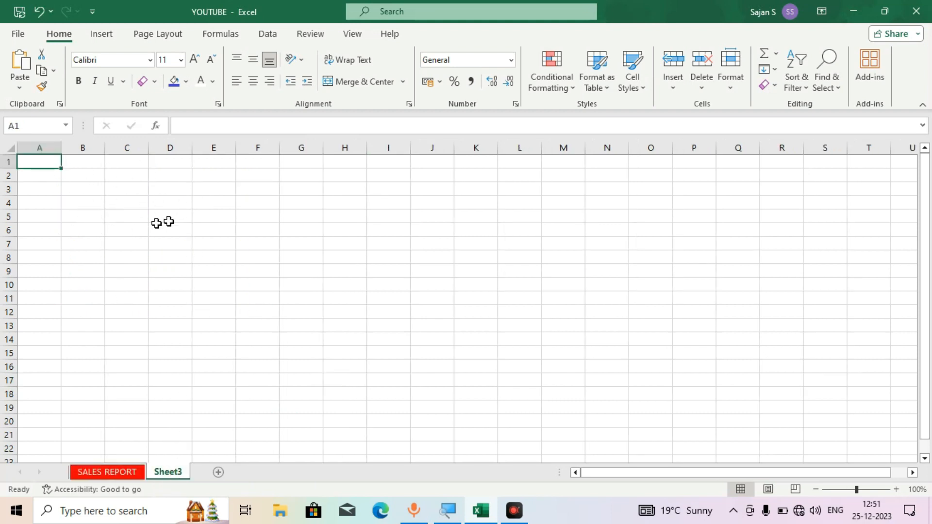
pyautogui.click(87, 221)
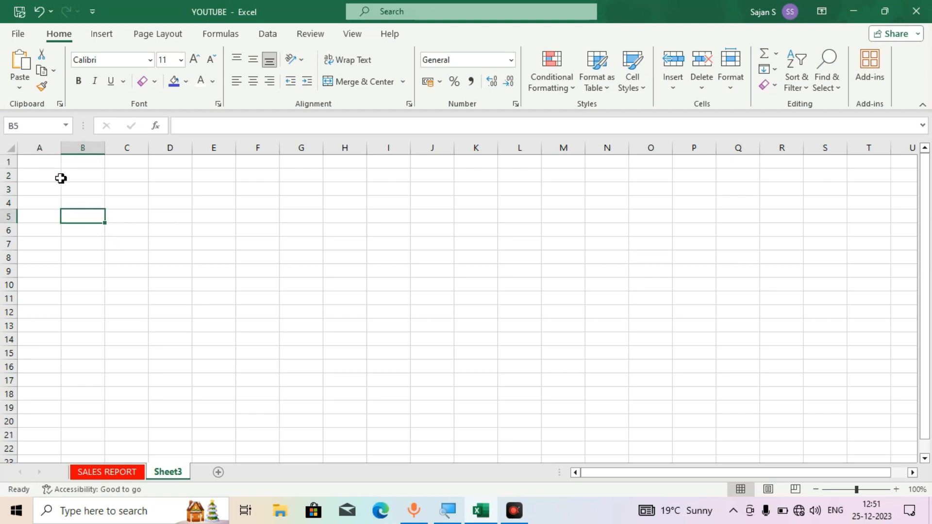
pyautogui.click(50, 165)
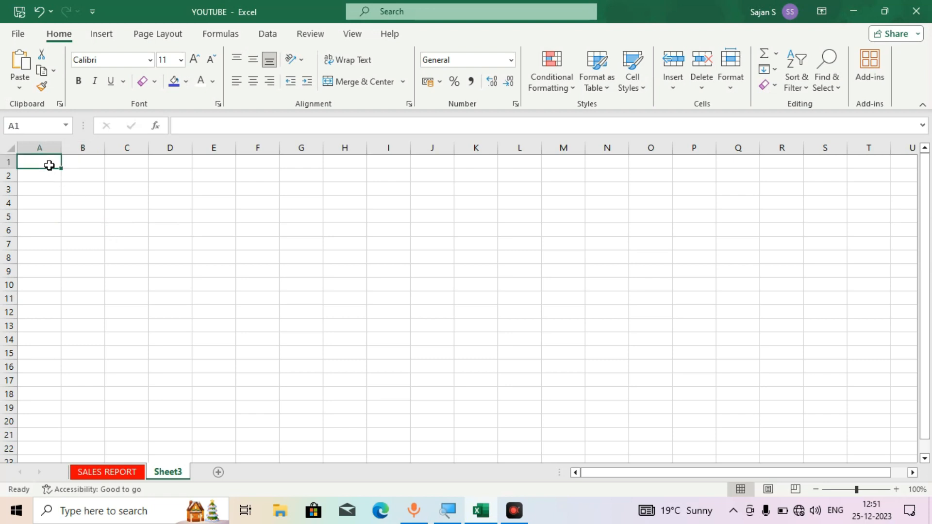
pyautogui.write('SL NO')
pyautogui.press('Return')
pyautogui.write('1')
pyautogui.press('Return')
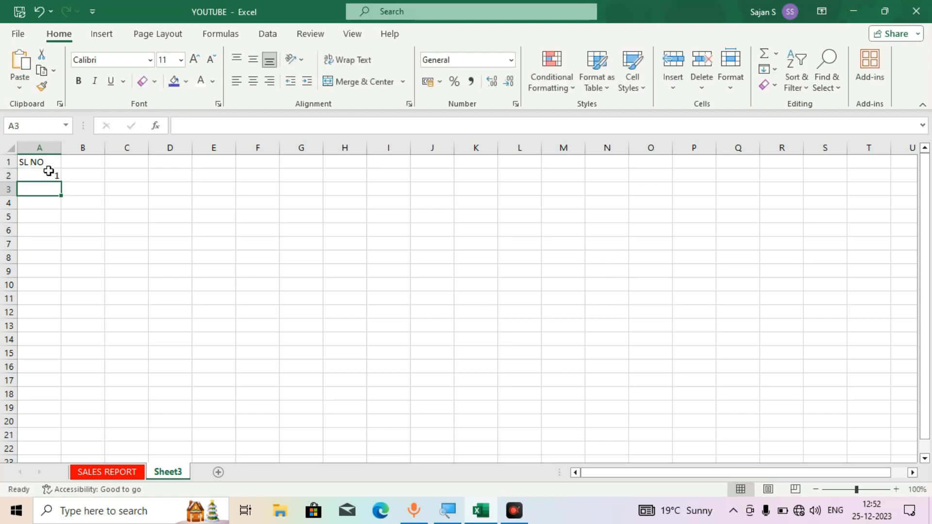
pyautogui.click(48, 174)
pyautogui.moveTo(61, 183); pyautogui.dragTo(63, 315)
pyautogui.click(73, 329)
pyautogui.click(101, 361)
pyautogui.click(50, 313)
pyautogui.press('Delete')
# Enter the headings NAME, ROLL, HINDI, ENGLISH, HIS, ACC, GEO, MTH and IT across B1:J1
pyautogui.click(85, 163)
pyautogui.write('NAME')
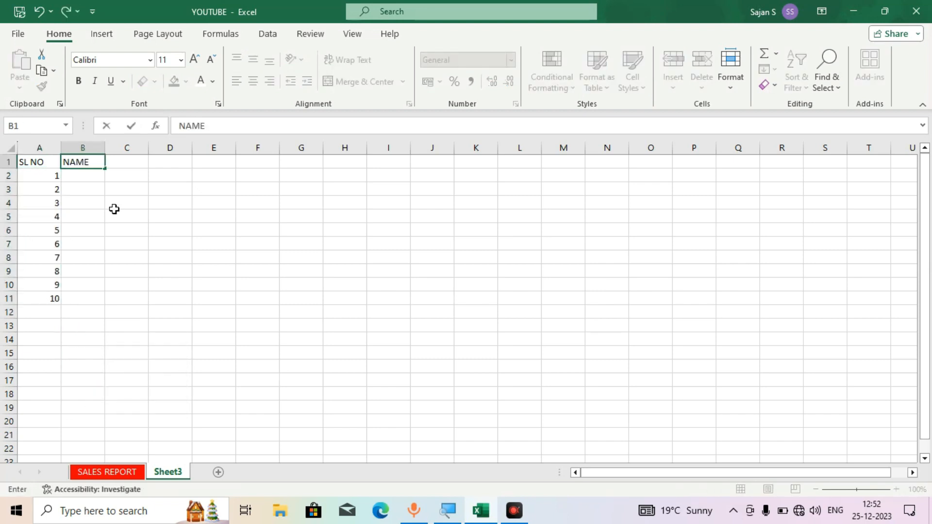
pyautogui.write('\tROLL\tHINDI\tENGLISH\tHIS\tACC\tGEO\tMTH\tIT')
# Change the subject heading in G1 to SANS
pyautogui.press('Left')
pyautogui.press('Left')
pyautogui.press('Left')
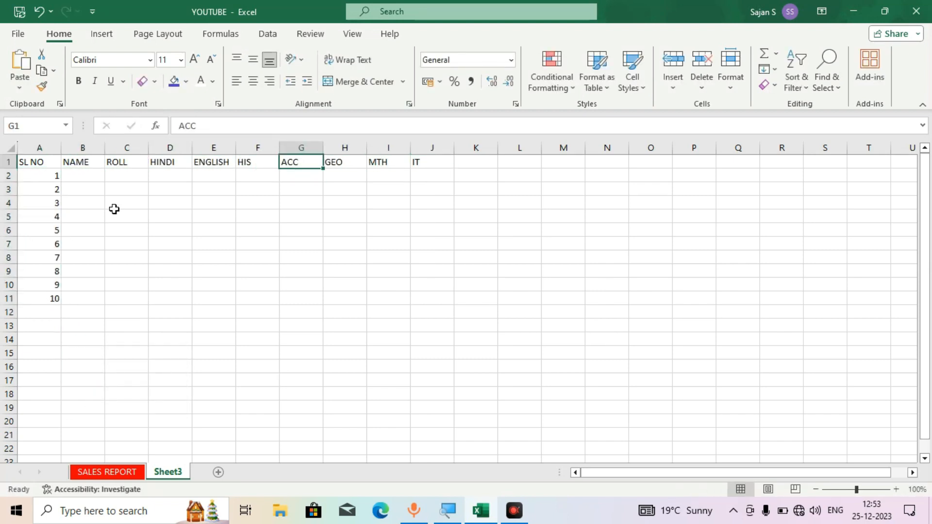
pyautogui.write('SANS')
# Enter the result headings TOTAL, MIN, MAX, AVG, %AGE and P/F across K1:P1
pyautogui.press('Right')
pyautogui.press('Right')
pyautogui.press('Right')
pyautogui.press('Right')
pyautogui.write('TOTAL\tMIN\tMAX\tAVG\tP/F')
pyautogui.press('Return')
pyautogui.press('Up')
pyautogui.press('Right')
pyautogui.press('Right')
pyautogui.press('Right')
pyautogui.press('Right')
pyautogui.write('%AGE\tP/F')
pyautogui.press('Return')
# Fill the NAME column, B2:B11, with the names of ten students
pyautogui.press('Left')
pyautogui.press('Left')
pyautogui.press('Left')
pyautogui.press('Left')
pyautogui.press('Left')
pyautogui.press('Left')
pyautogui.press('Left')
pyautogui.press('Left')
pyautogui.press('Left')
pyautogui.press('Left')
pyautogui.press('Left')
pyautogui.press('Left')
pyautogui.press('Left')
pyautogui.press('BackSpace')
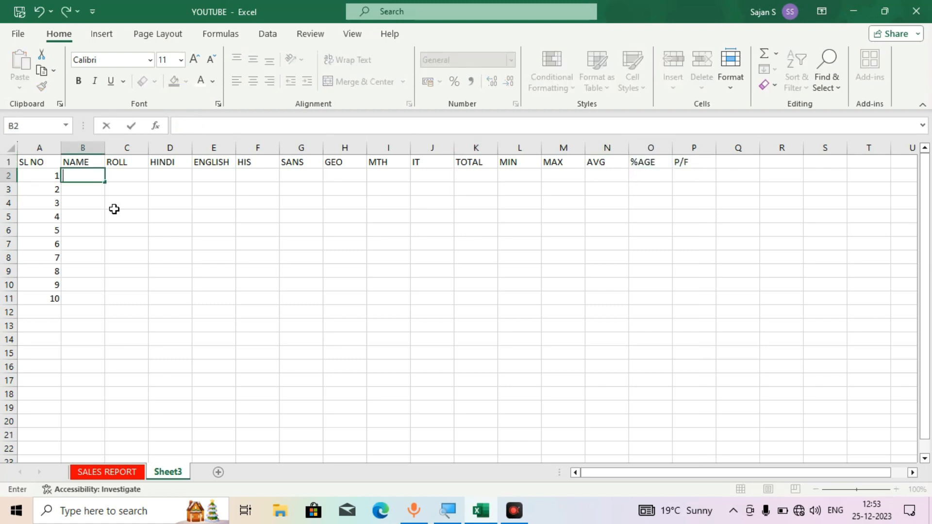
pyautogui.write('RAHUL RAJU LISA SAJAN KOMAL SAHEB SUHANA JACK LILI MITA')
# Enter the roll number IA-001 in C2 and fill the series down through C11
pyautogui.press('Up')
pyautogui.press('Up')
pyautogui.press('Right')
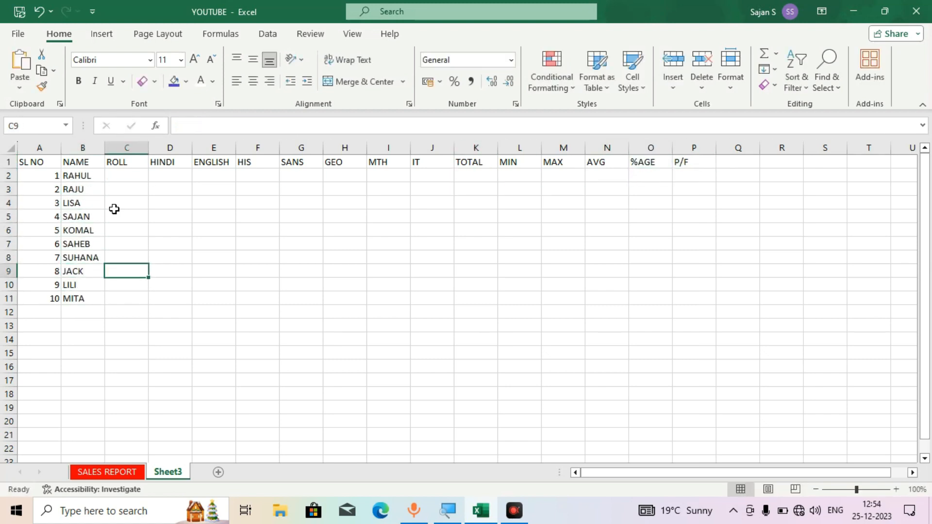
pyautogui.click(123, 177)
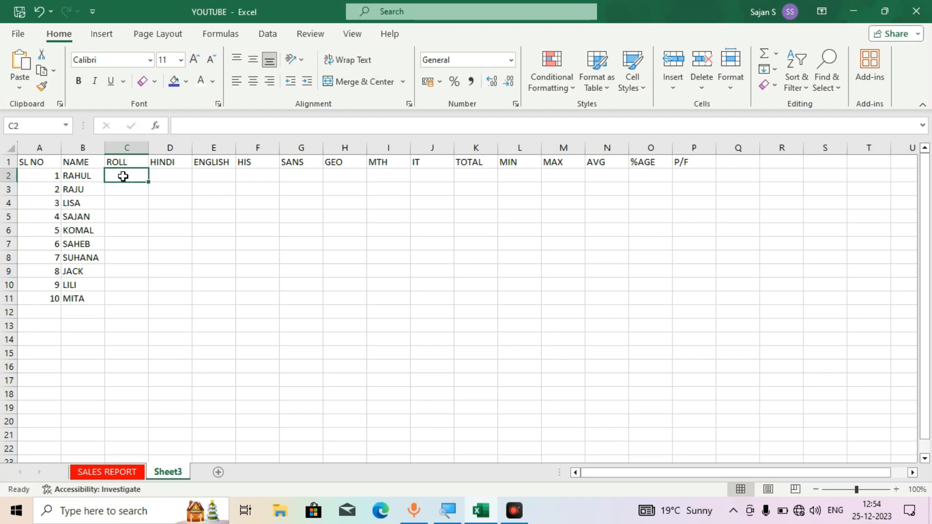
pyautogui.write('IA-001')
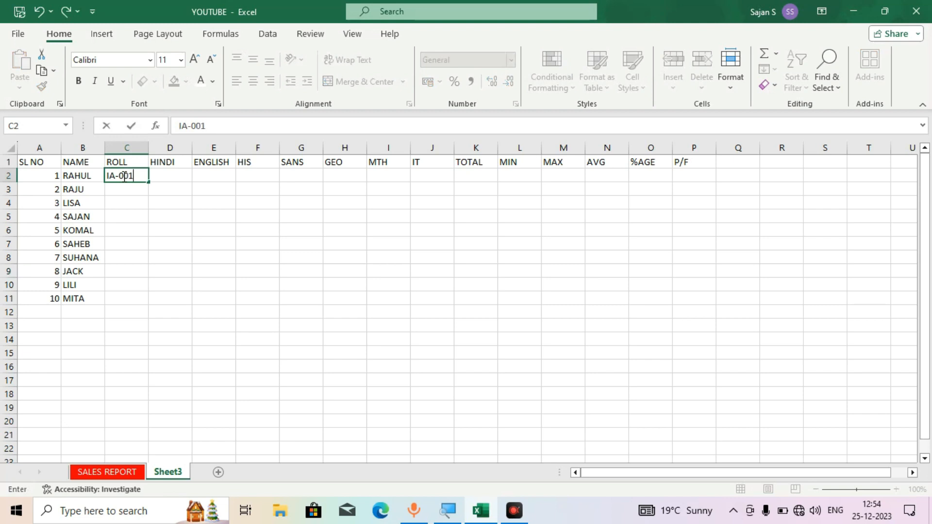
pyautogui.press('Return')
pyautogui.click(123, 177)
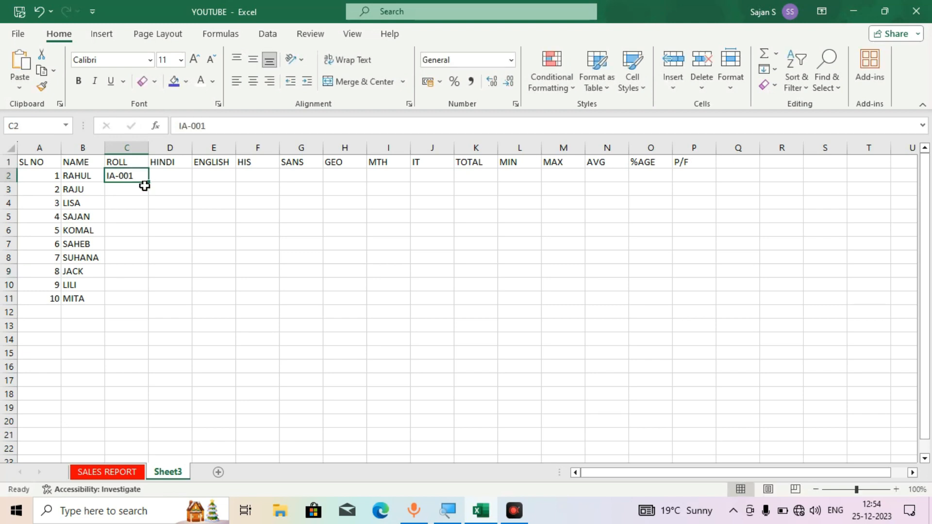
pyautogui.moveTo(150, 183); pyautogui.dragTo(150, 303)
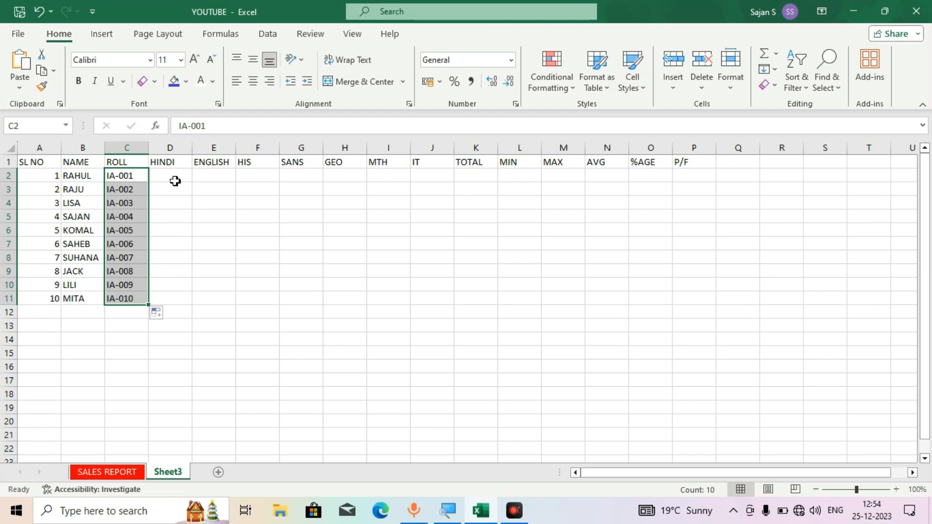
# Enter the trial marks 21, 212, 21, 2, 3, 131, 31, 31, 33, 13, 1, 3 and 131 down D2:D14
pyautogui.moveTo(173, 180); pyautogui.dragTo(412, 296)
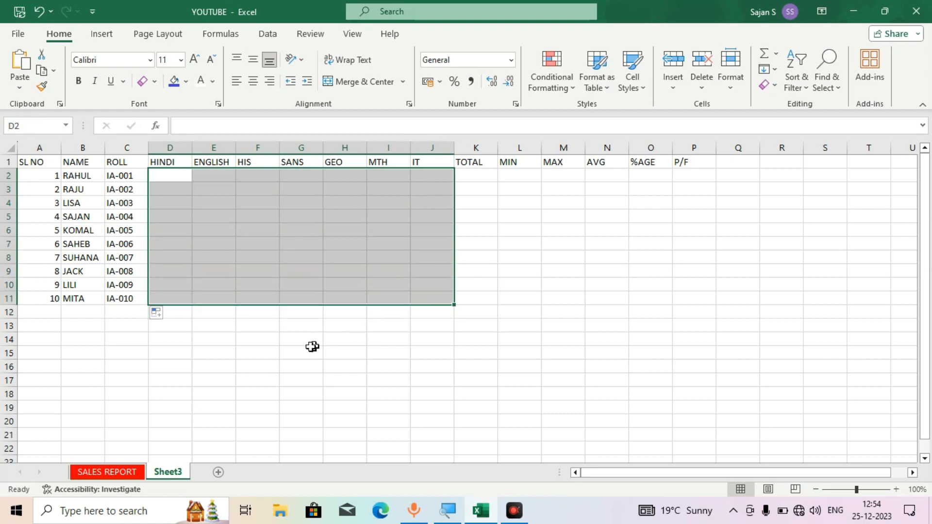
pyautogui.click(310, 349)
pyautogui.click(171, 178)
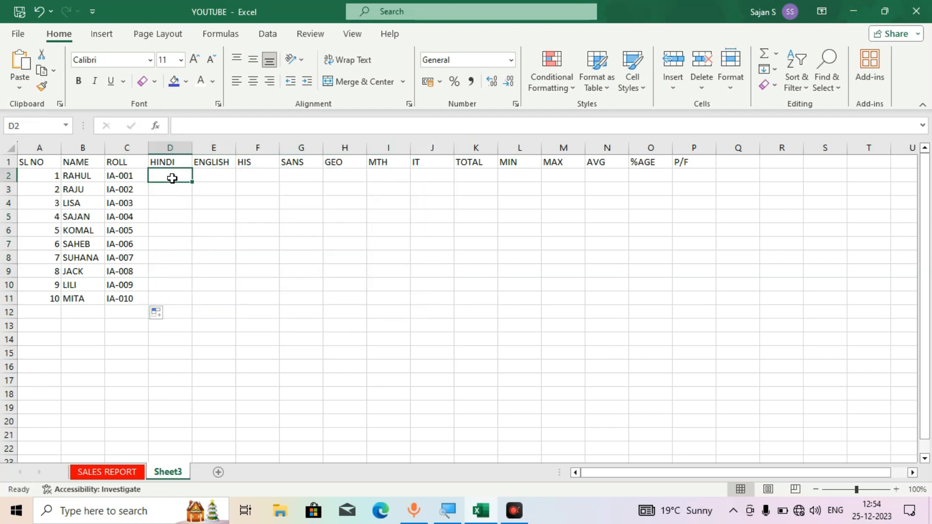
pyautogui.write('21')
pyautogui.press('Return')
pyautogui.write('212')
pyautogui.press('Return')
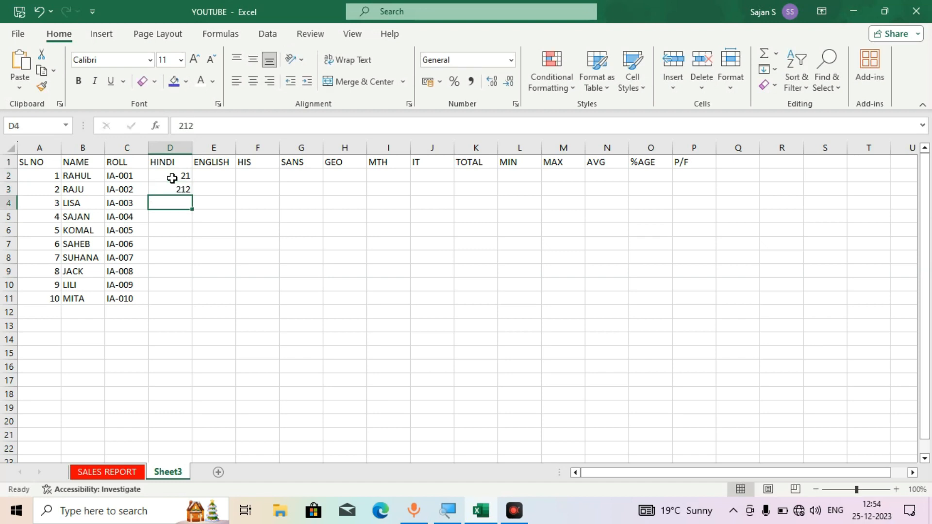
pyautogui.write('21')
pyautogui.press('Return')
pyautogui.write('2')
pyautogui.press('Return')
pyautogui.write('3')
pyautogui.press('Return')
pyautogui.write('131 31 31')
pyautogui.press('Return')
pyautogui.write('33')
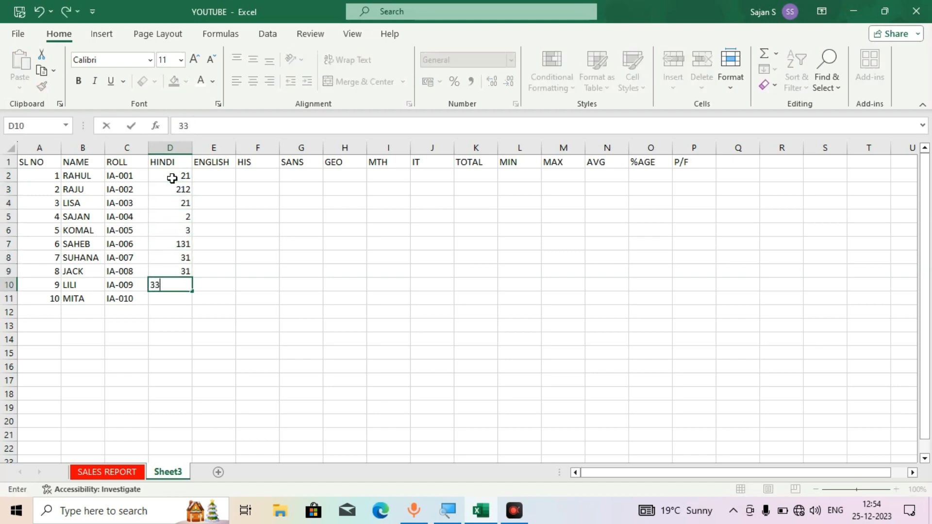
pyautogui.press('Return')
pyautogui.write('13 1')
pyautogui.press('Return')
pyautogui.write('3')
pyautogui.press('Return')
pyautogui.write('131')
pyautogui.press('Return')
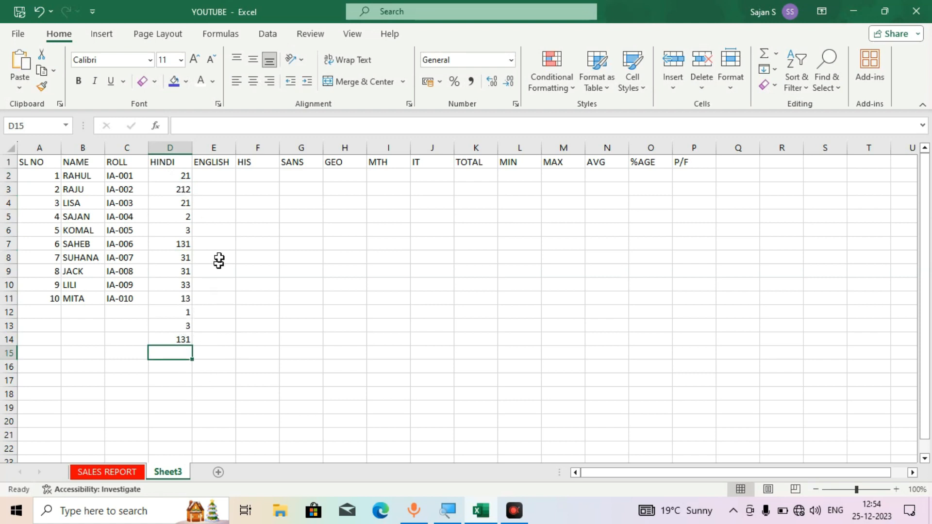
# Clear all the trial marks from the HINDI column
pyautogui.click(212, 176)
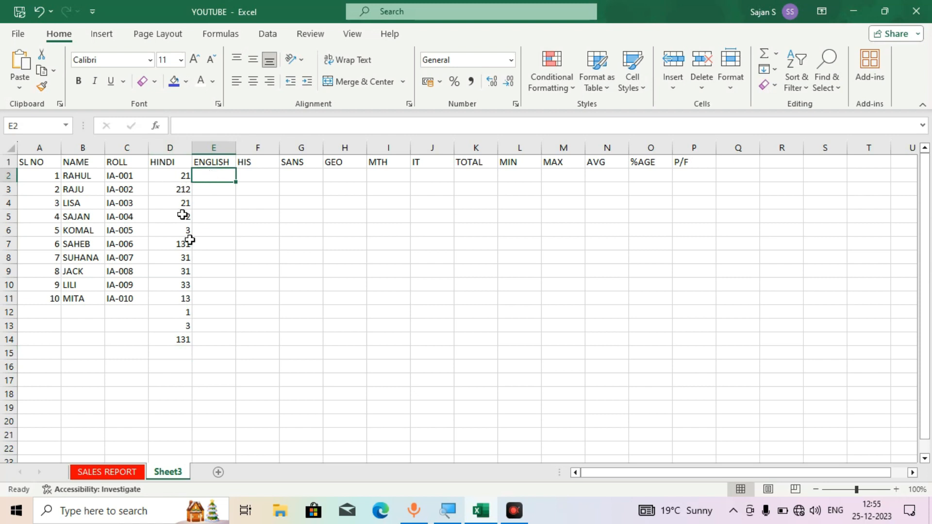
pyautogui.moveTo(191, 368); pyautogui.dragTo(188, 176)
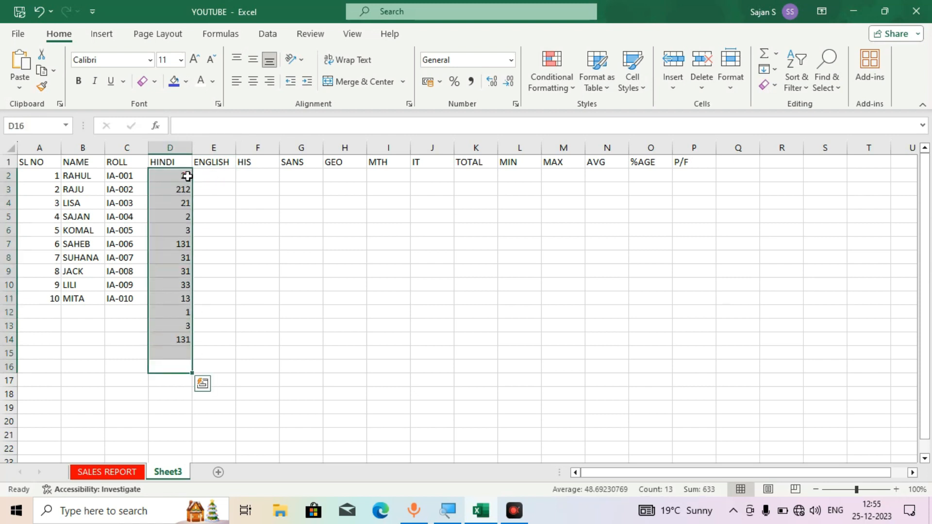
pyautogui.press('Delete')
pyautogui.click(229, 217)
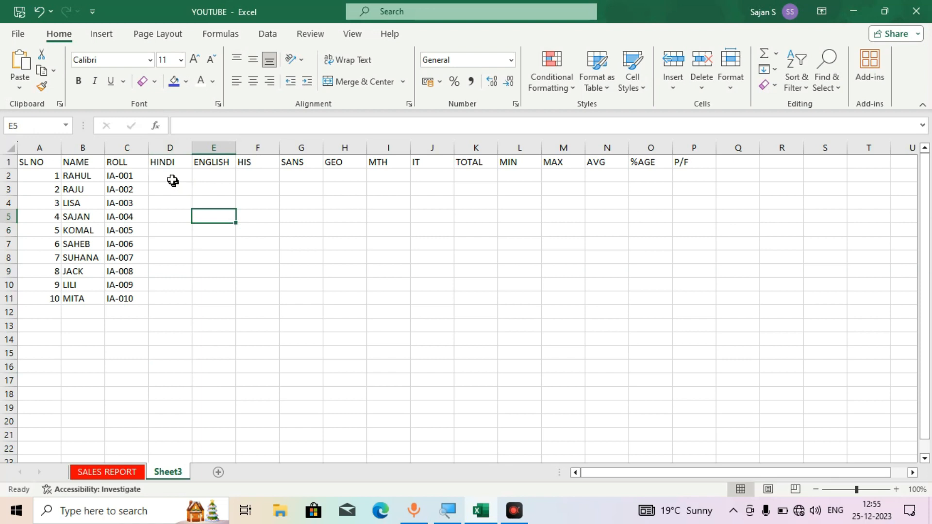
# With the marks range D2:J11 selected, enter 78, 78, 77, 6, 55, 43, 32, 54, 65 and 76 in the HINDI column
pyautogui.moveTo(173, 181); pyautogui.dragTo(411, 294)
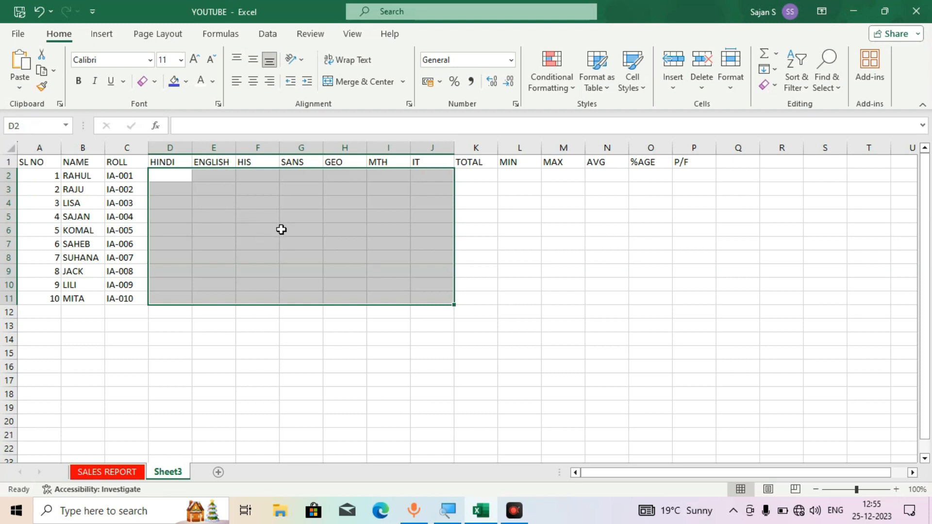
pyautogui.write('78')
pyautogui.press('Return')
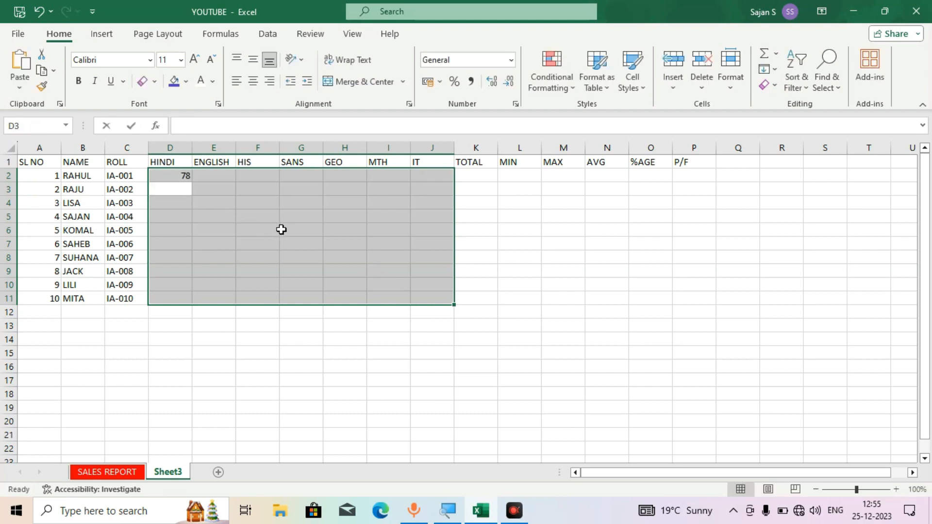
pyautogui.write('78')
pyautogui.press('Return')
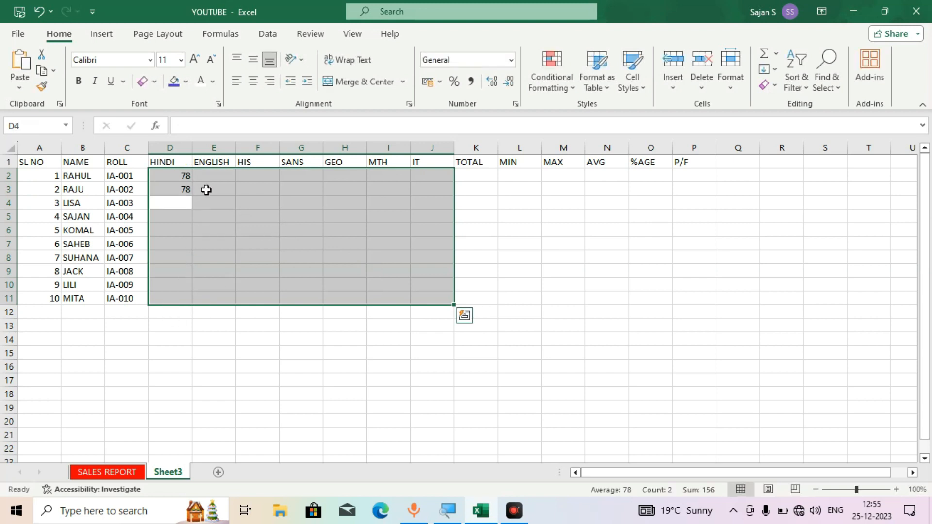
pyautogui.write('7')
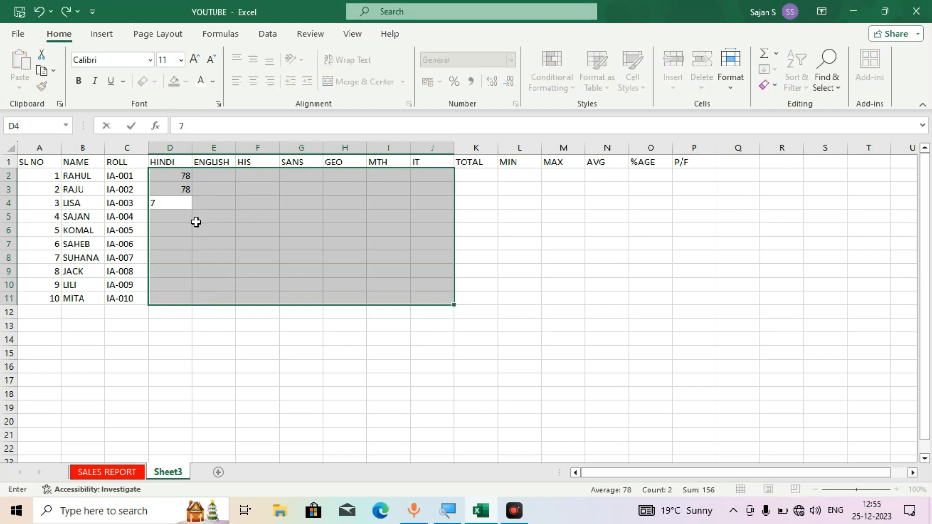
pyautogui.write('7')
pyautogui.press('Return')
pyautogui.write('6')
pyautogui.press('Return')
pyautogui.write('55')
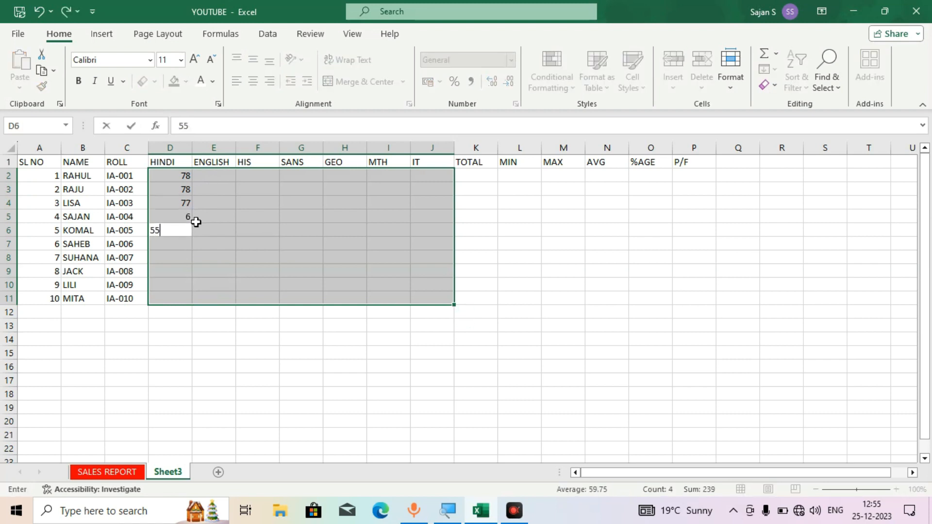
pyautogui.press('Return')
pyautogui.write('43')
pyautogui.press('Return')
pyautogui.write('32')
pyautogui.press('Return')
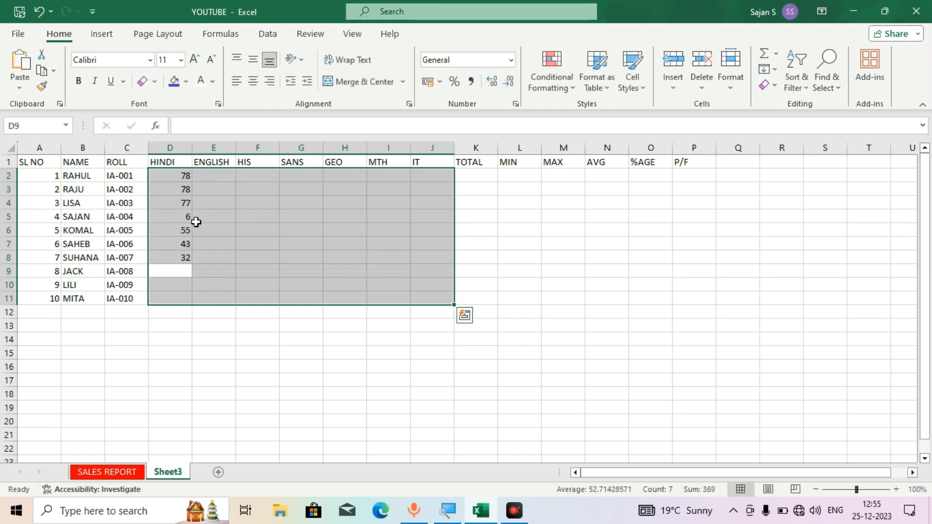
pyautogui.write('54')
pyautogui.press('Return')
pyautogui.write('65')
pyautogui.press('Return')
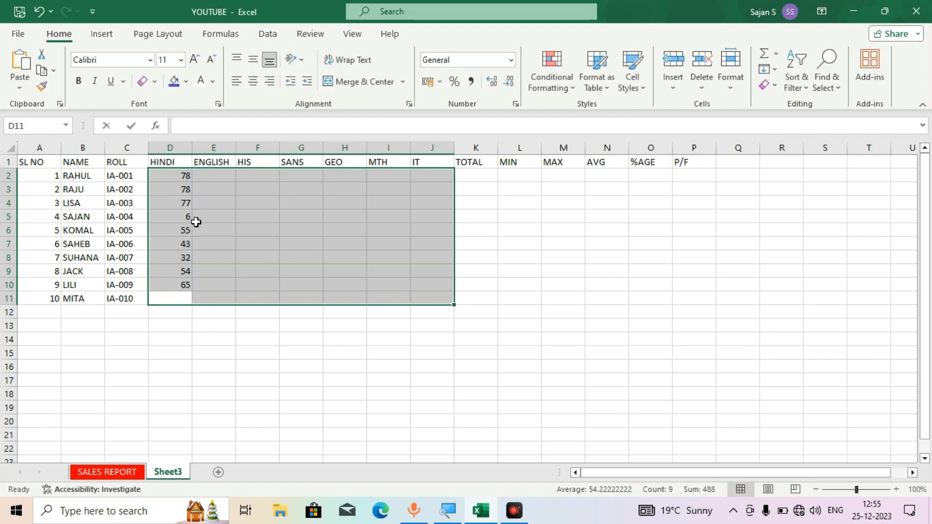
pyautogui.write('76')
pyautogui.press('Return')
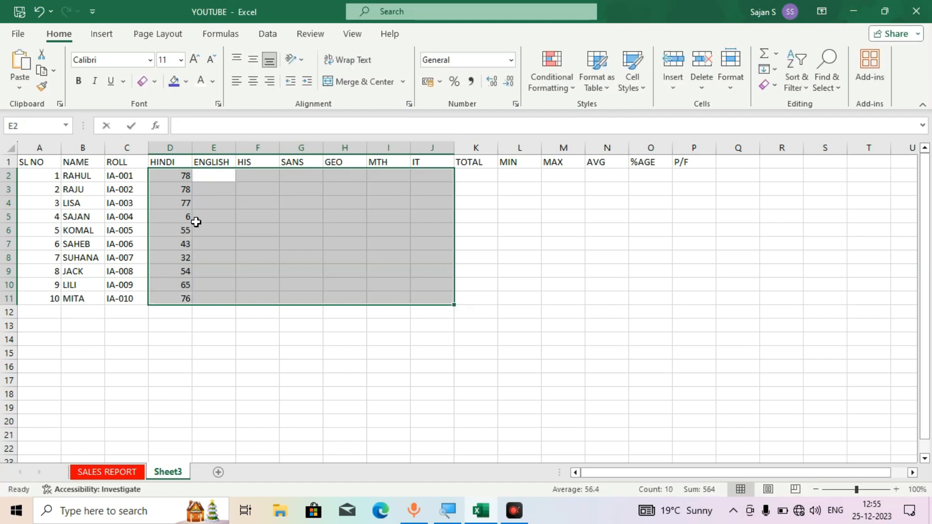
# Enter 76, 76, 76, 76, 67, 54 and 53 in E2:E8, leave E9 blank, and enter 43 and 32 in E10:E11
pyautogui.write('76')
pyautogui.press('Return')
pyautogui.write('76')
pyautogui.press('Return')
pyautogui.write('76')
pyautogui.press('Return')
pyautogui.write('76')
pyautogui.press('Return')
pyautogui.write('67')
pyautogui.press('Return')
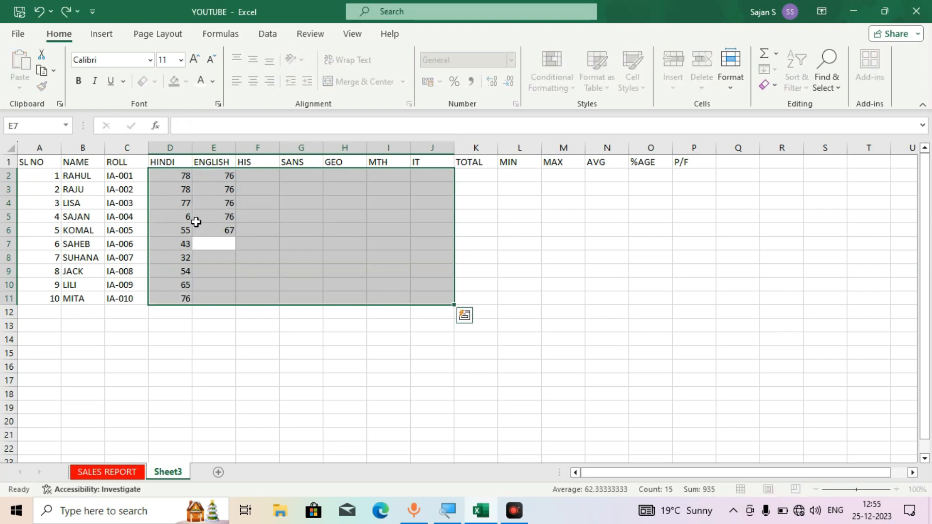
pyautogui.write('54')
pyautogui.press('Return')
pyautogui.write('53')
pyautogui.press('Return')
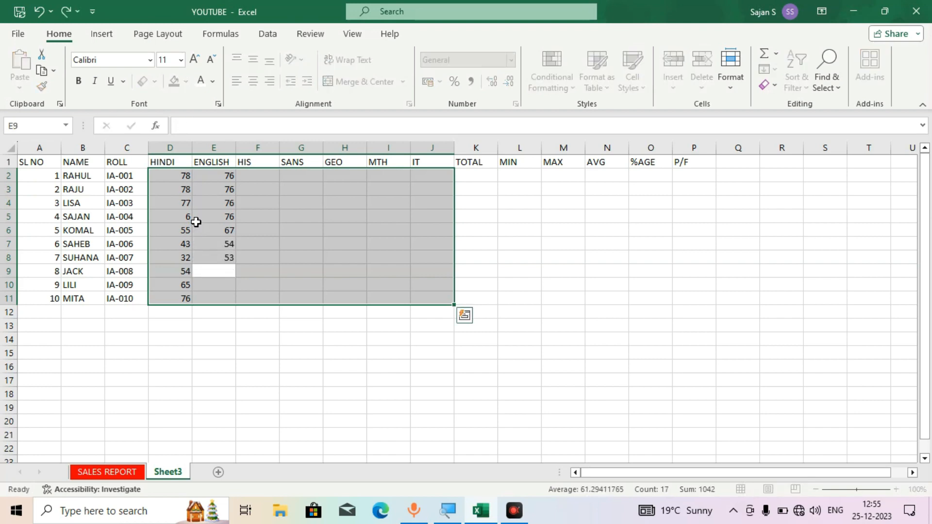
pyautogui.press('Return')
pyautogui.write('43')
pyautogui.press('Return')
pyautogui.write('32 ')
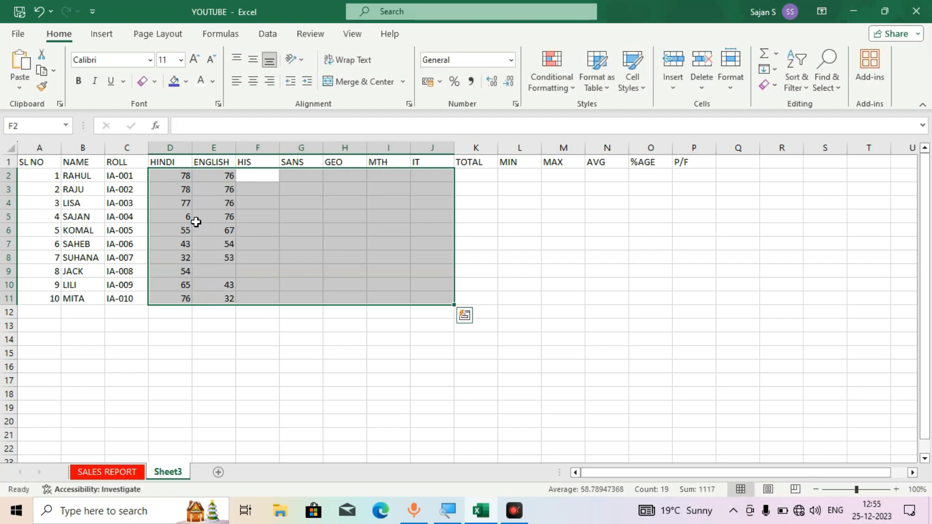
# Fill the HIS, SANS, GEO, MTH and IT columns with sample marks, leaving F4 and G11 blank and ending with 3 in D2
pyautogui.write('32 32  343 54 54 65 76 87 98 9 87 87 7 76 5 55 44 3  22 44 56 65 65 65 65 67 67 8 78 767 5 56 5 6 56 56 565 65 6 56 5 545 4 54 53 5 3 35 3')
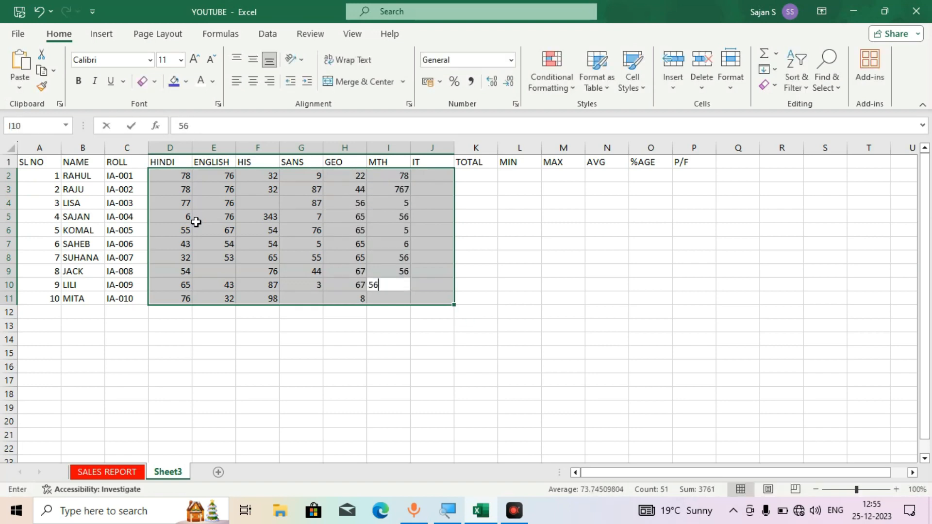
# Enter 67 in F4, 89 in F5, 90 in E9 and 67 in G11 to fill gaps and correct the oversized HIS mark
pyautogui.click(264, 202)
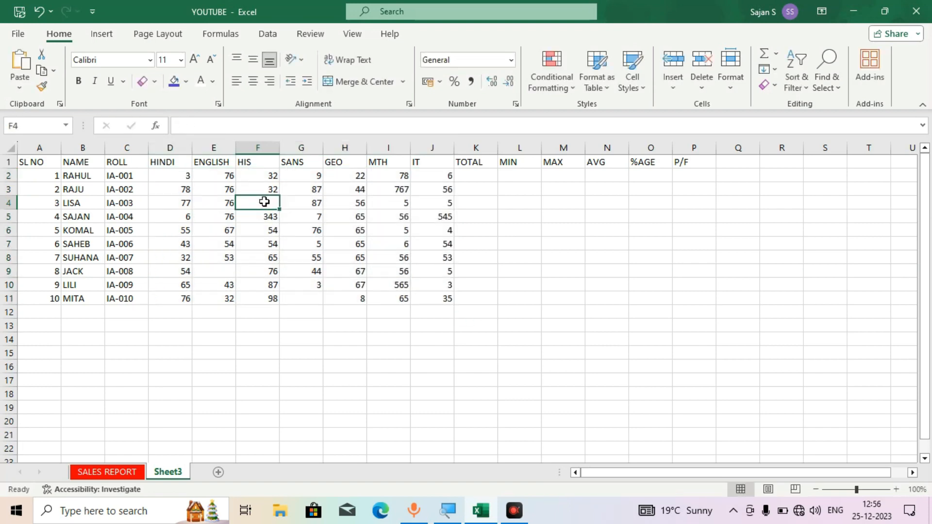
pyautogui.write('67')
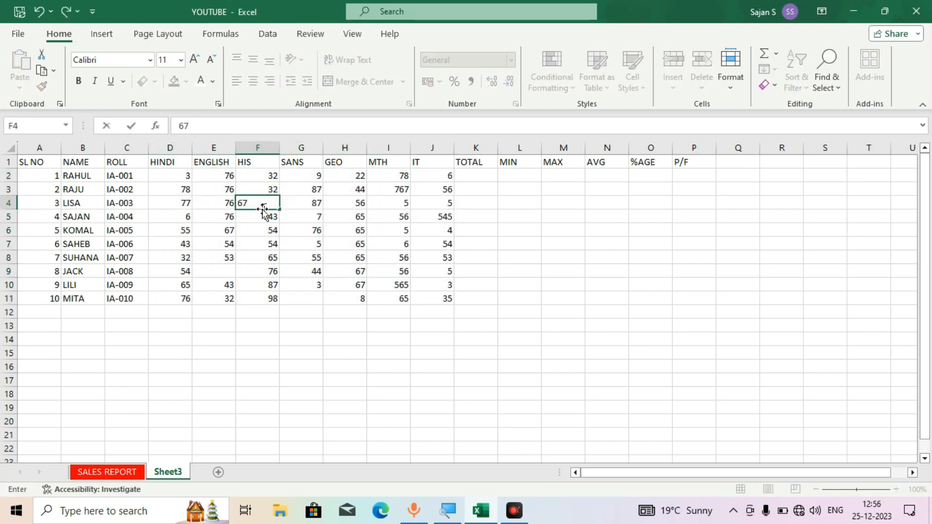
pyautogui.click(263, 216)
pyautogui.write('89')
pyautogui.click(225, 271)
pyautogui.write('90')
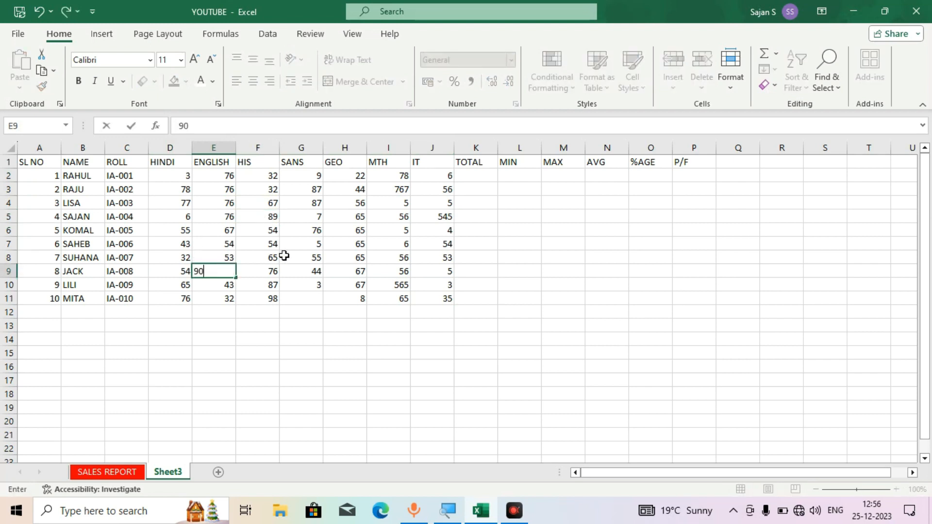
pyautogui.click(299, 298)
pyautogui.write('67')
# Replace the oversized marks with 99 for SAJAN's IT in J5 and 8 for LILI's MTH in I10
pyautogui.click(425, 218)
pyautogui.write('99')
pyautogui.click(402, 288)
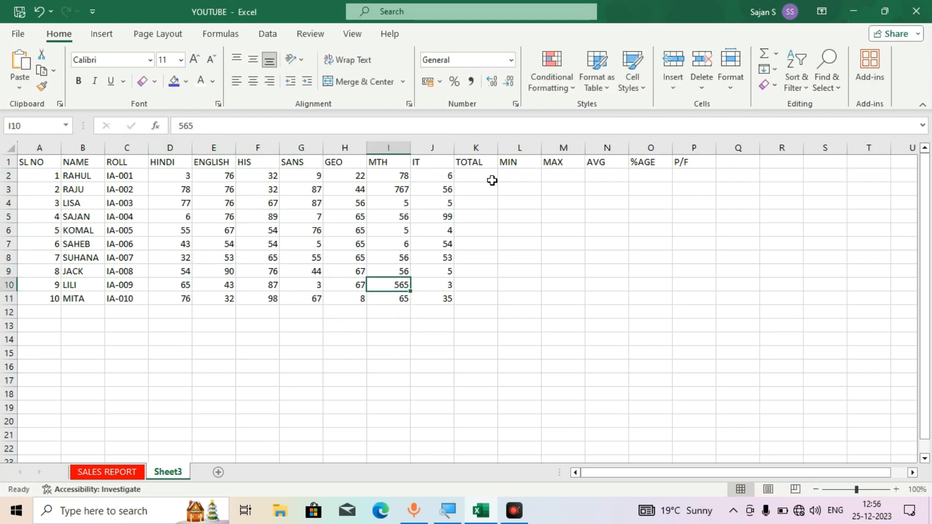
pyautogui.click(472, 181)
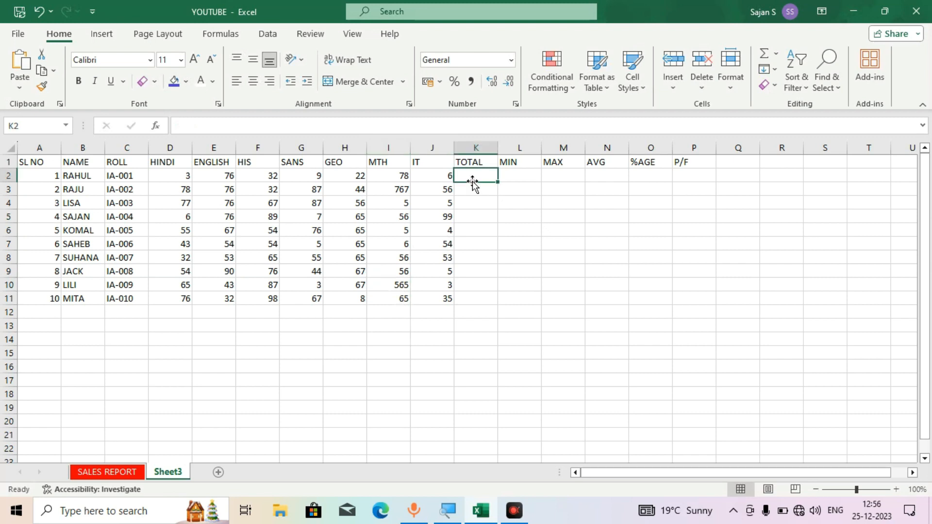
pyautogui.click(398, 285)
pyautogui.write('8')
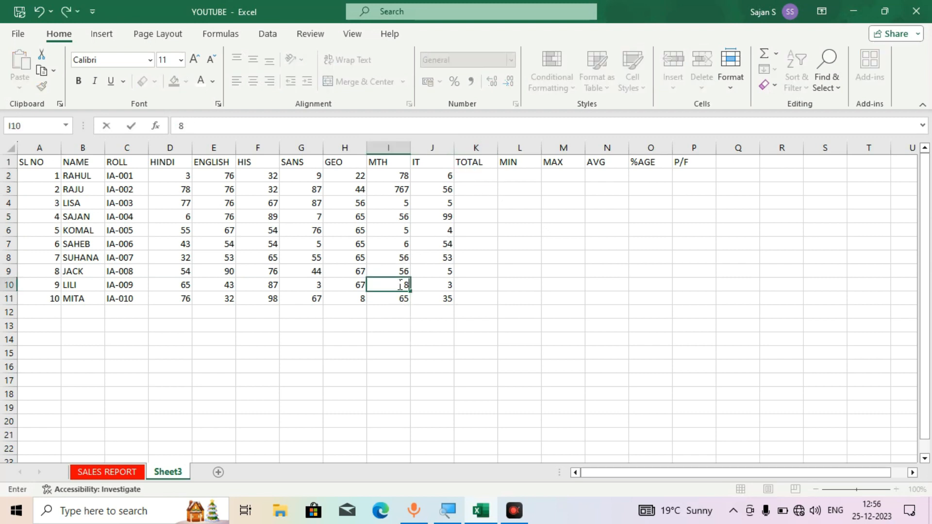
pyautogui.click(483, 276)
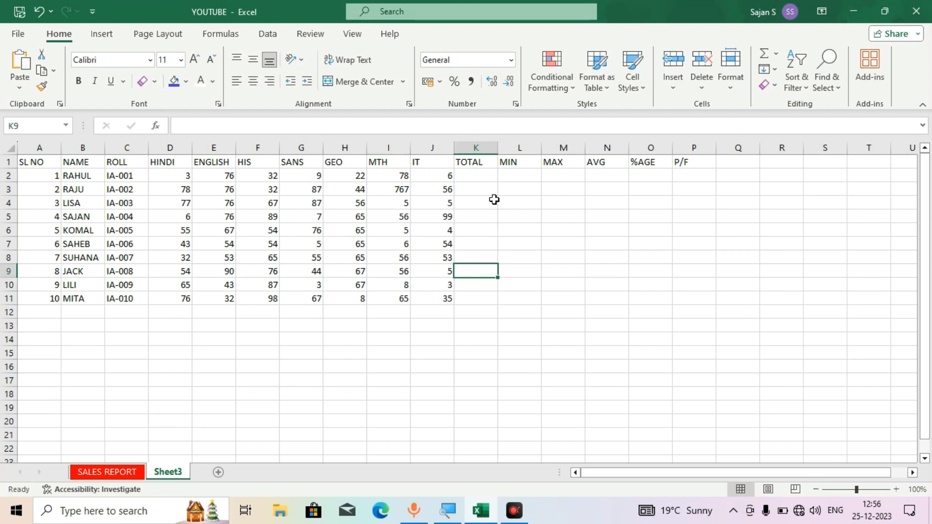
# Enter =SUM(D2:J2) in K2 to total the first student's marks
pyautogui.click(475, 173)
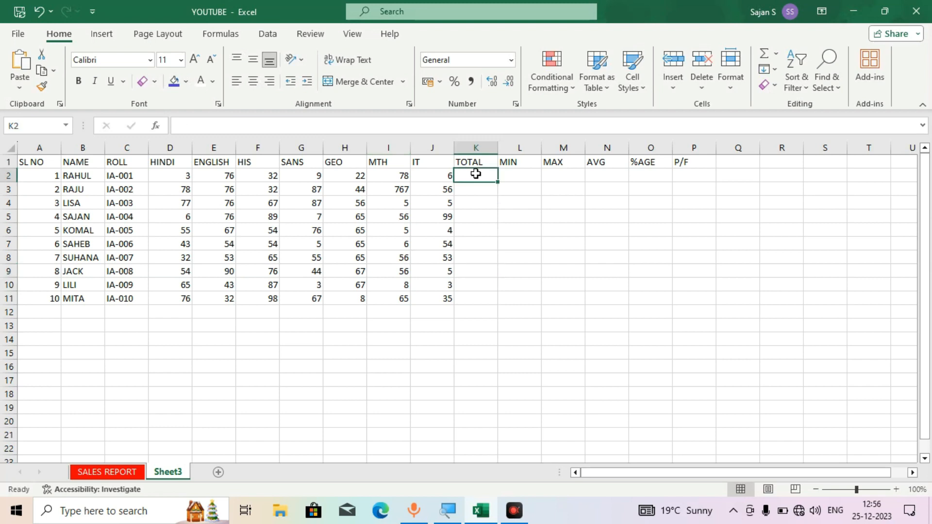
pyautogui.write('=SUM')
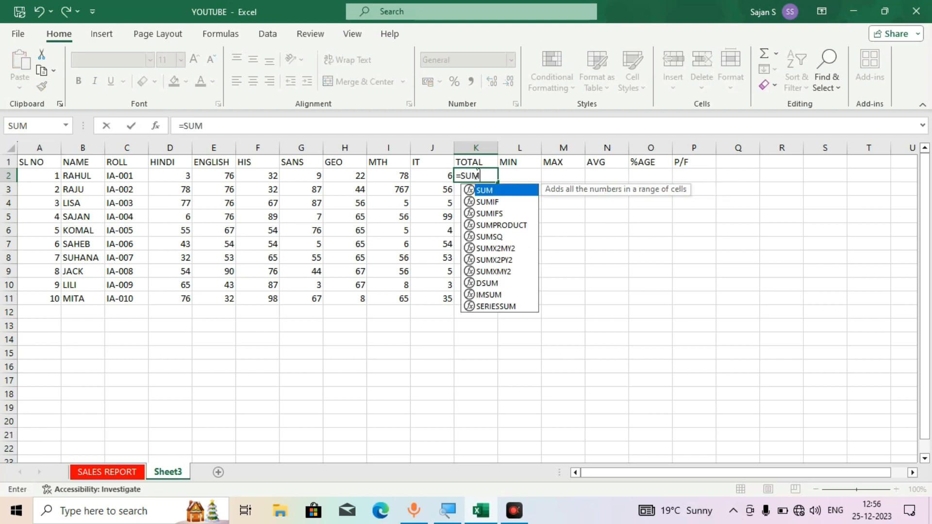
pyautogui.write('(')
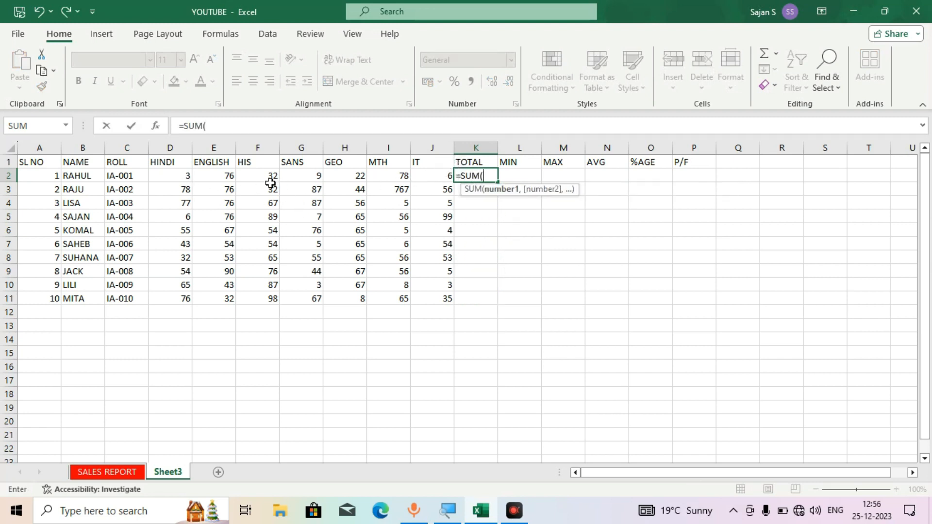
pyautogui.moveTo(168, 175); pyautogui.dragTo(436, 178)
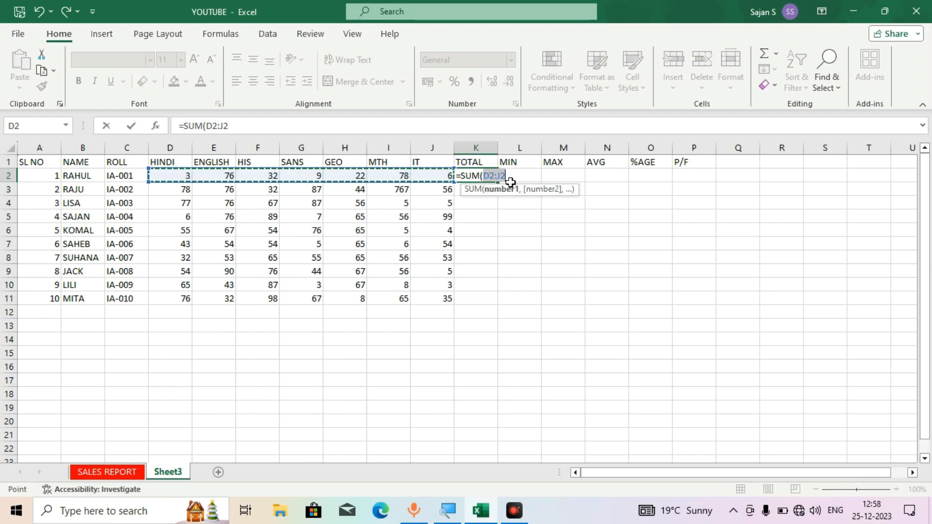
pyautogui.write(')')
pyautogui.press('Return')
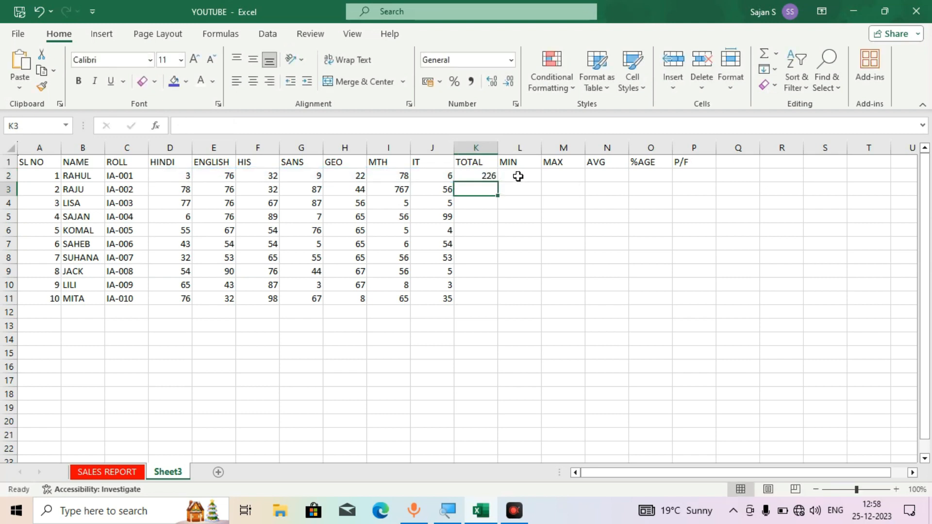
# Enter =MIN(D2:J2) in L2 to get the first student's lowest mark
pyautogui.click(518, 177)
pyautogui.write('=')
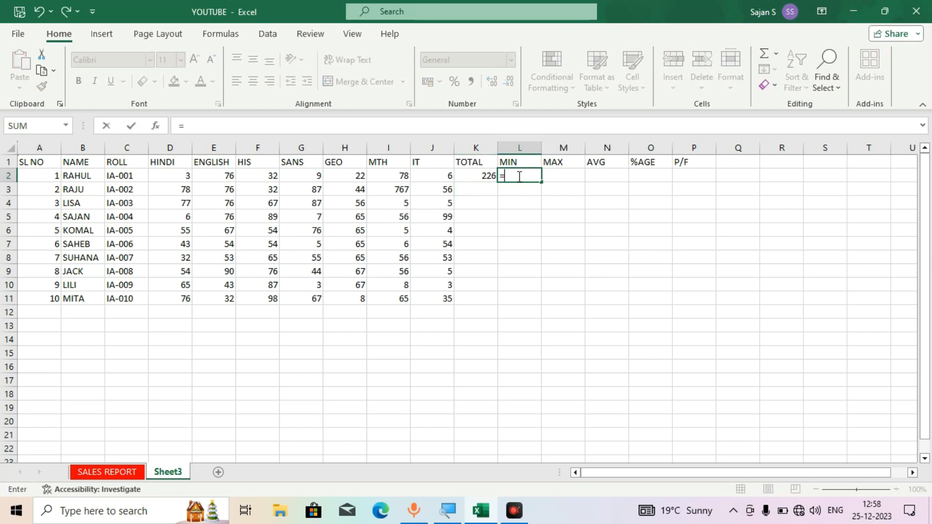
pyautogui.write('min')
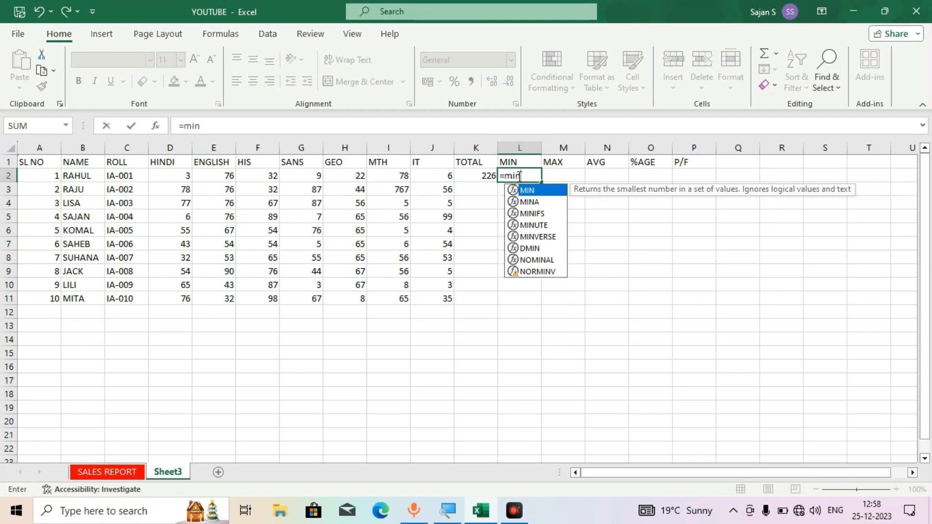
pyautogui.write('(')
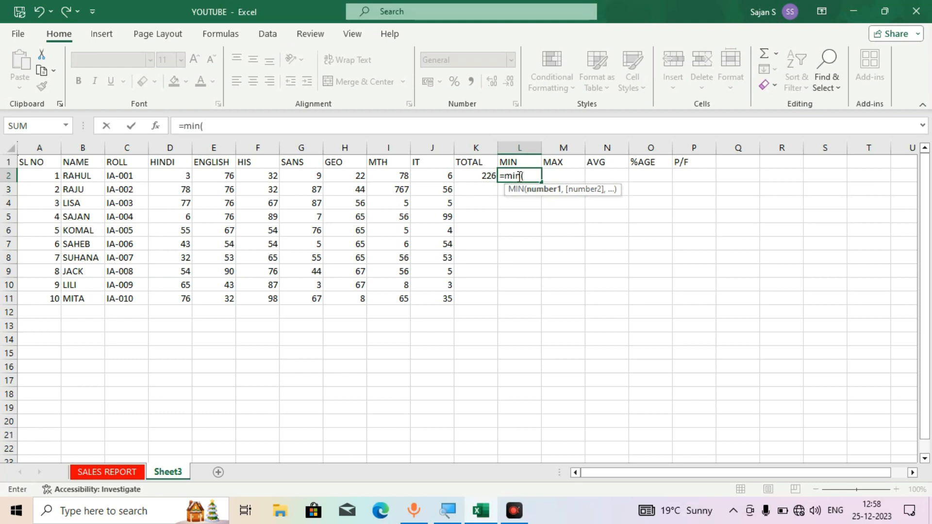
pyautogui.moveTo(170, 176); pyautogui.dragTo(427, 181)
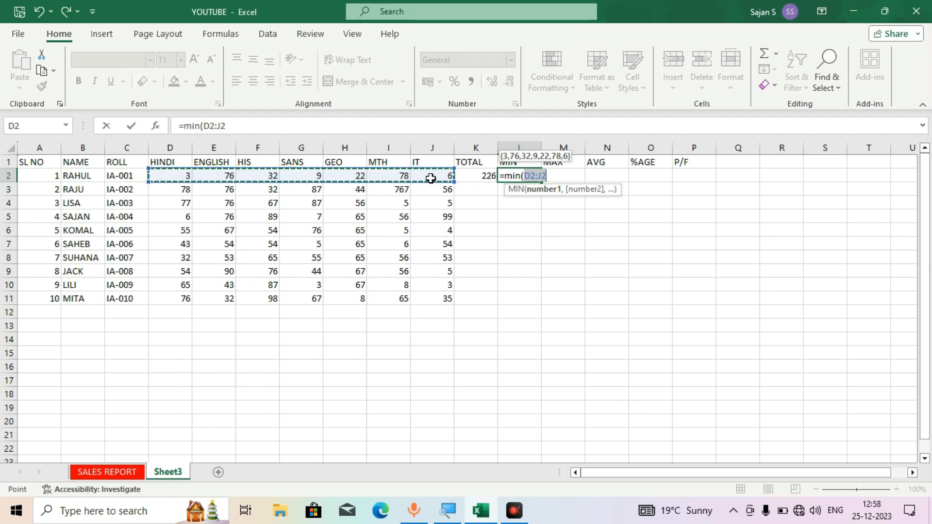
pyautogui.write(')')
pyautogui.press('Return')
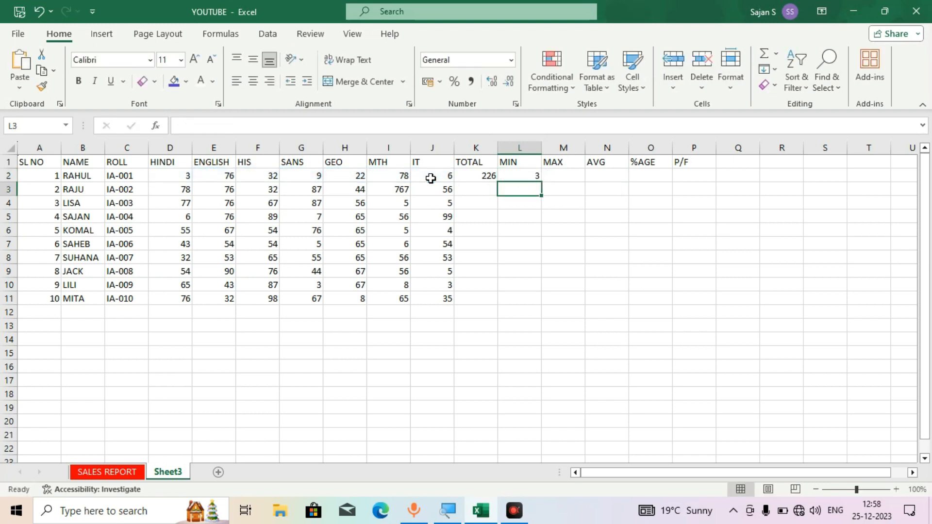
# Enter =MAX(D2:J2) in M2 to get the first student's highest mark
pyautogui.click(561, 177)
pyautogui.write('=ma')
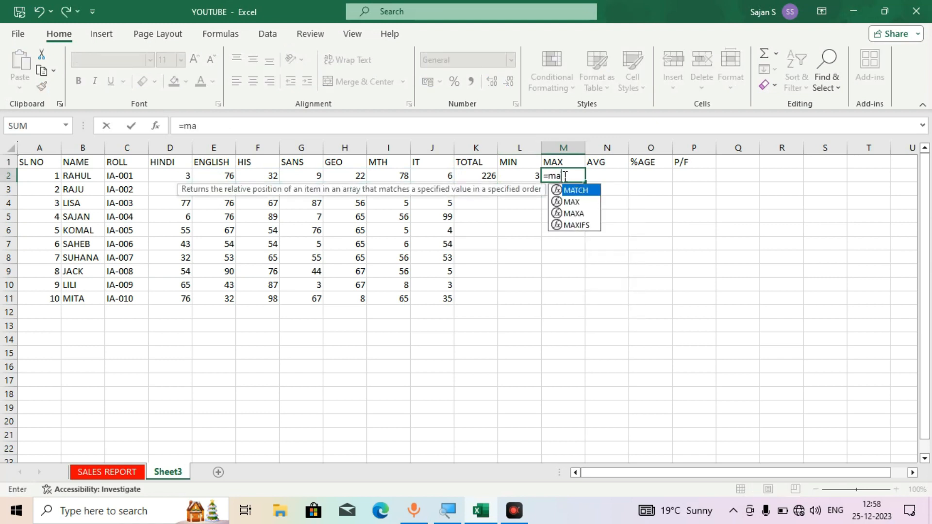
pyautogui.write('x')
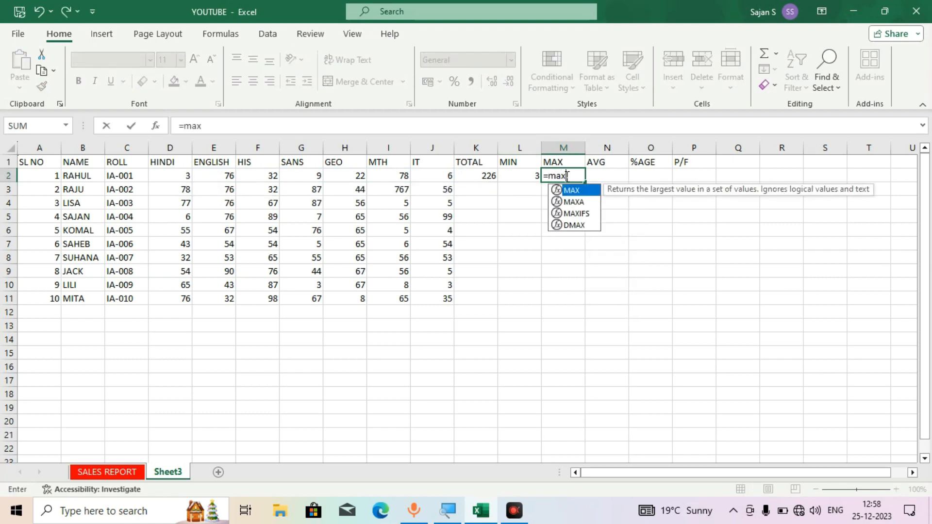
pyautogui.write('(')
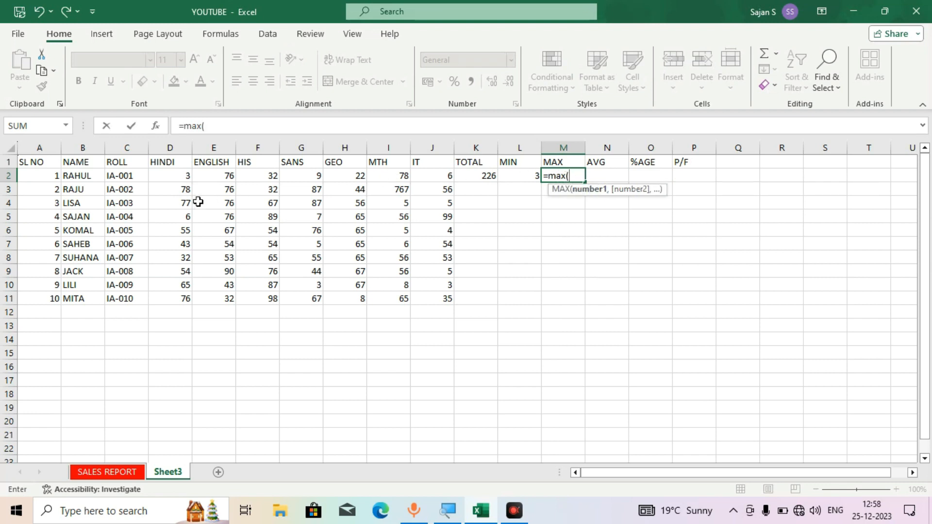
pyautogui.moveTo(169, 177); pyautogui.dragTo(431, 176)
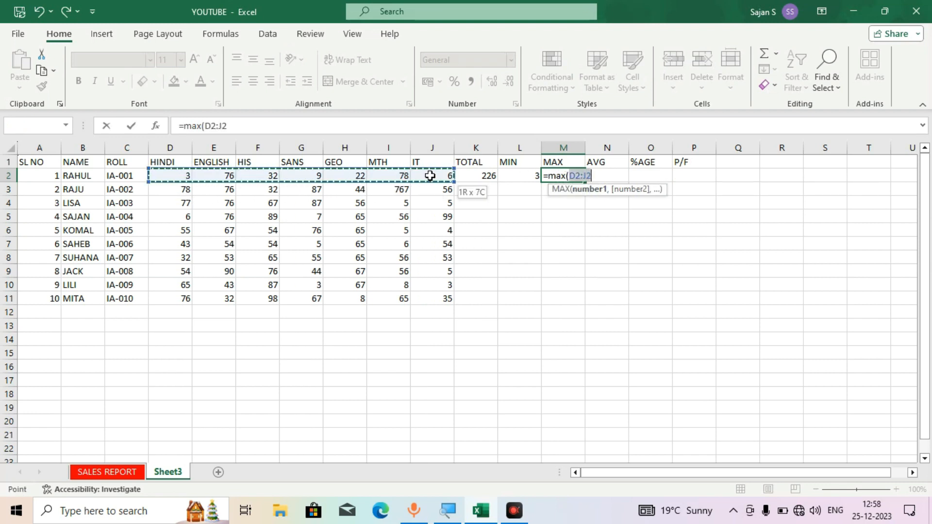
pyautogui.press('Return')
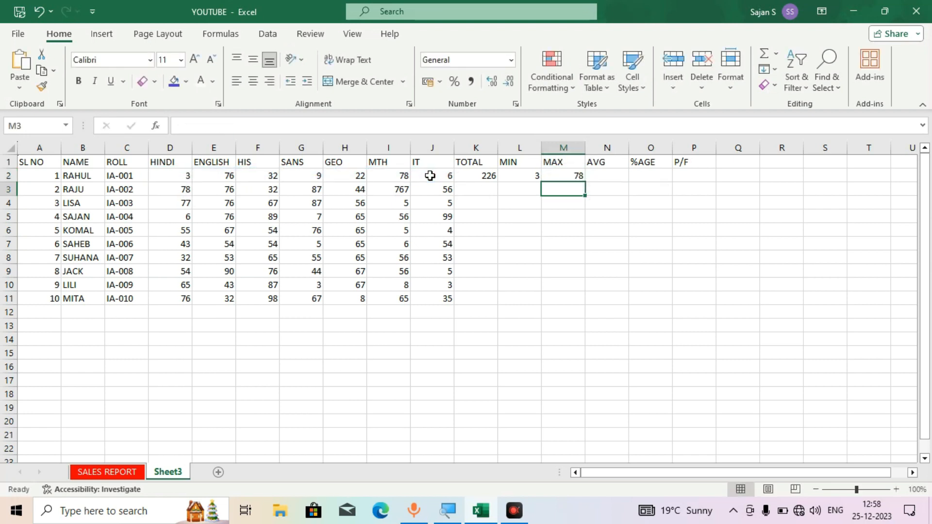
# Start the first student's average formula in N2 with the suggested AVERAGE function, and cut it back to =AV
pyautogui.click(599, 176)
pyautogui.write('=av')
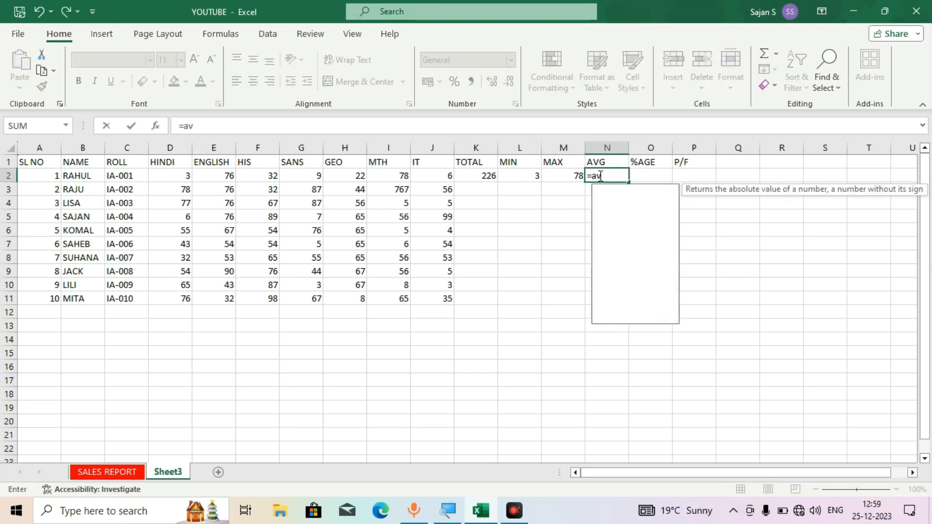
pyautogui.write('a')
pyautogui.press('BackSpace')
pyautogui.write('era')
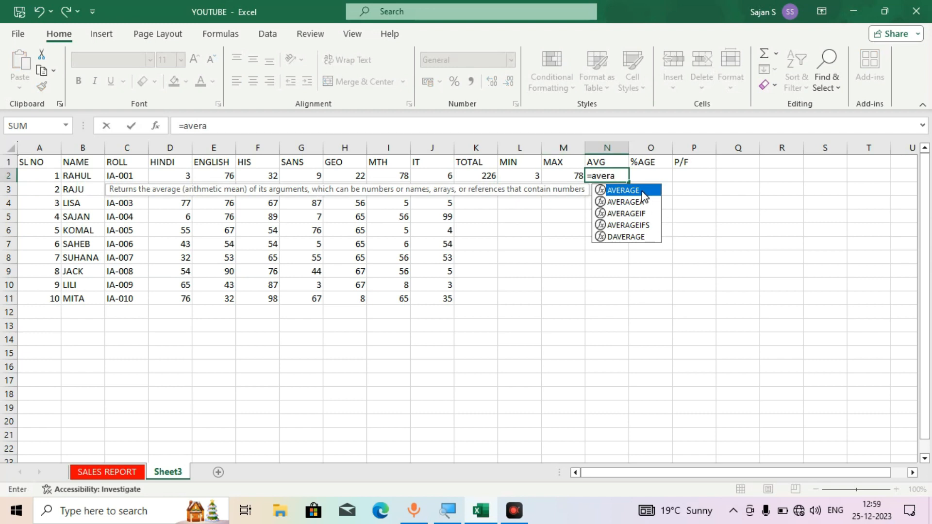
pyautogui.doubleClick(617, 194)
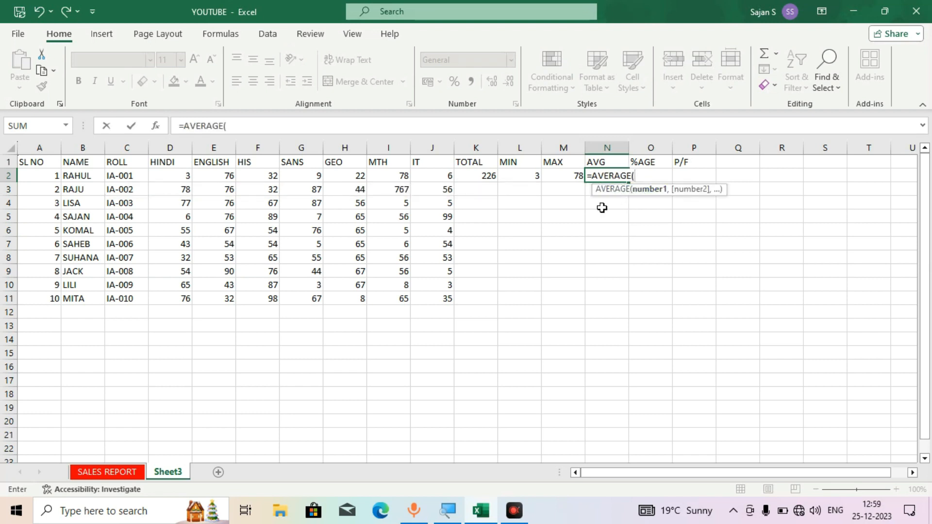
pyautogui.press('BackSpace')
pyautogui.press('BackSpace')
pyautogui.press('BackSpace')
pyautogui.press('BackSpace')
pyautogui.press('BackSpace')
pyautogui.press('BackSpace')
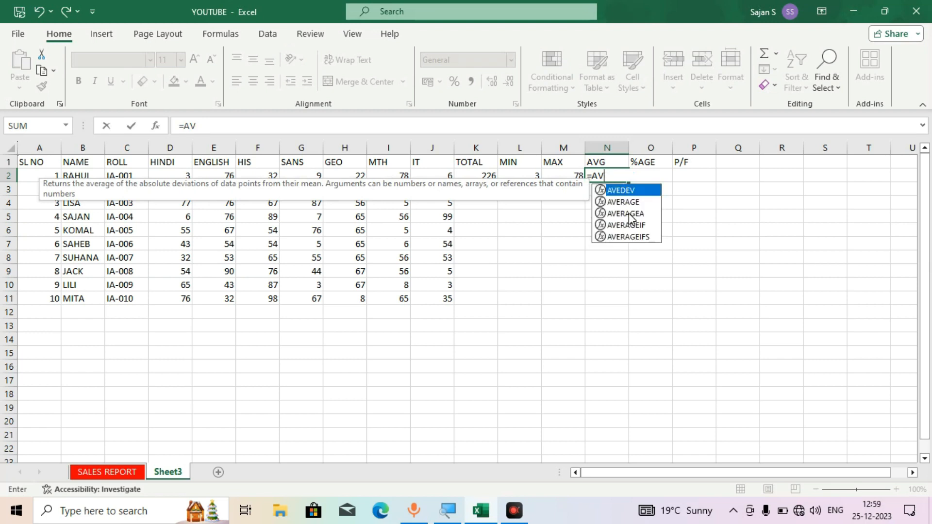
# Browse the suggested functions for =AV, choose AVERAGE and complete the formula in N2 as =AVERAGE(D2:J2)
pyautogui.press('Down')
pyautogui.press('Down')
pyautogui.press('Down')
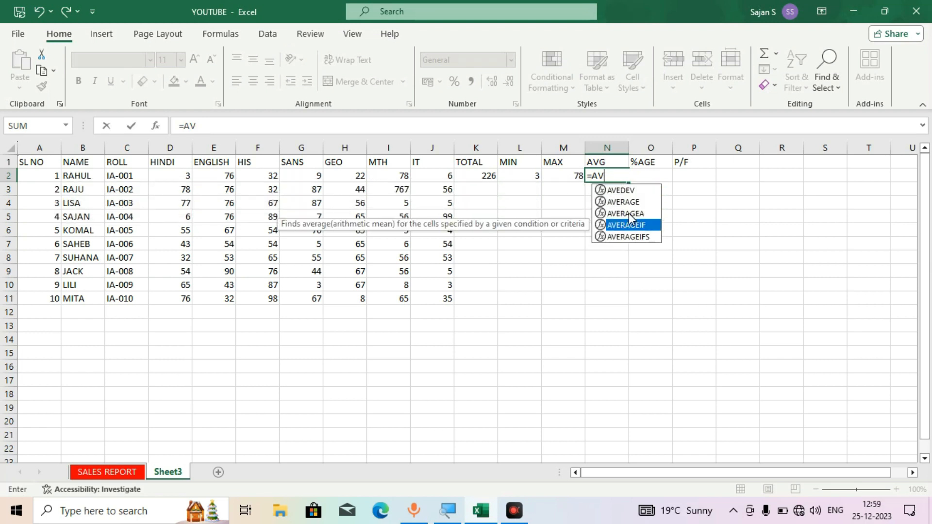
pyautogui.press('Up')
pyautogui.press('Up')
pyautogui.press('Up')
pyautogui.press('Down')
pyautogui.press('Down')
pyautogui.press('Down')
pyautogui.press('Down')
pyautogui.press('Up')
pyautogui.press('Up')
pyautogui.press('Up')
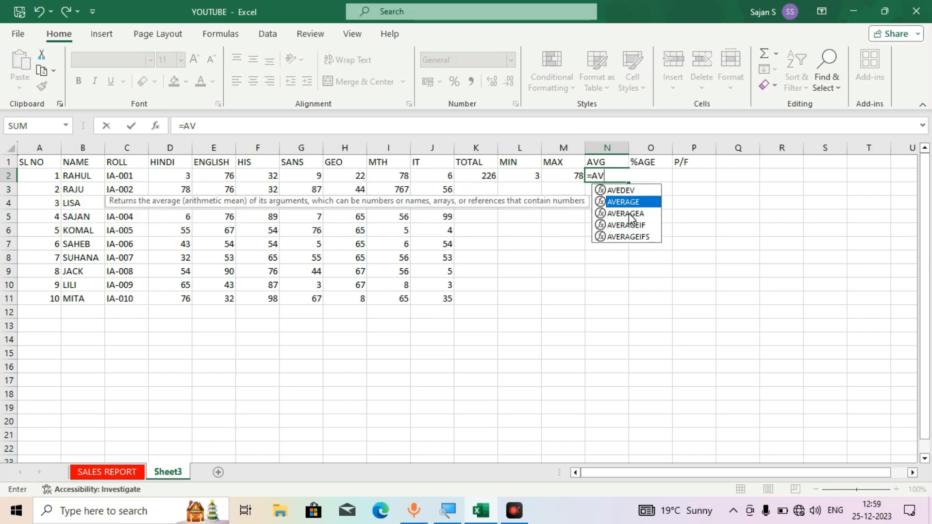
pyautogui.press('Tab')
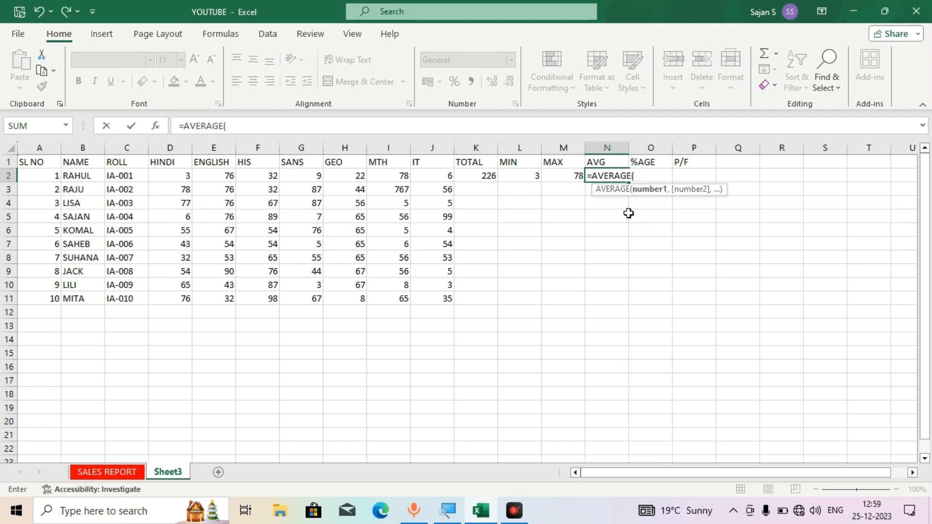
pyautogui.moveTo(170, 175); pyautogui.dragTo(446, 174)
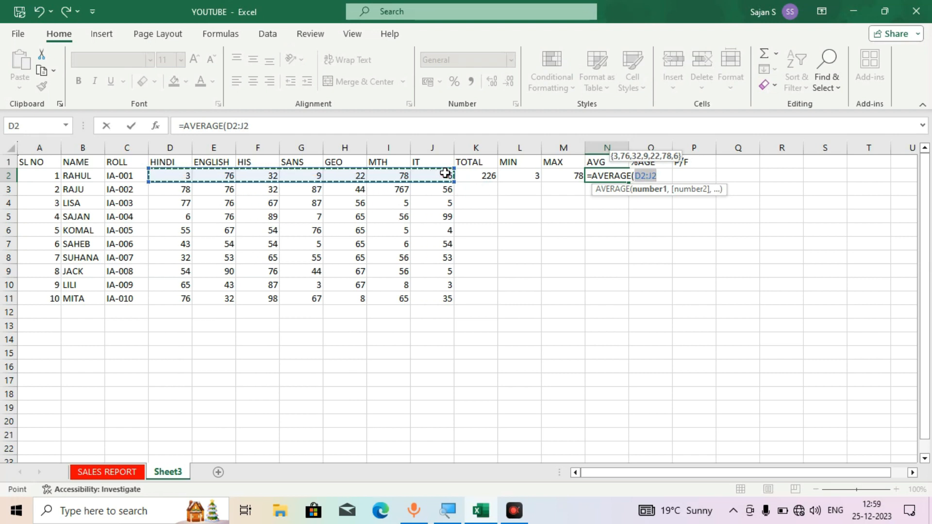
pyautogui.press('Return')
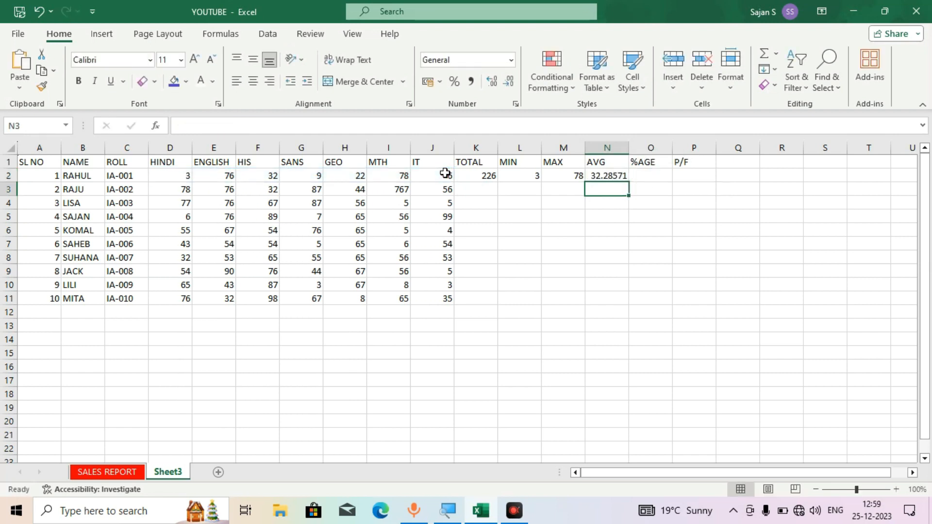
# Enter =K2/600*100 in O2 to get the first student's percentage
pyautogui.press('Up')
pyautogui.press('Right')
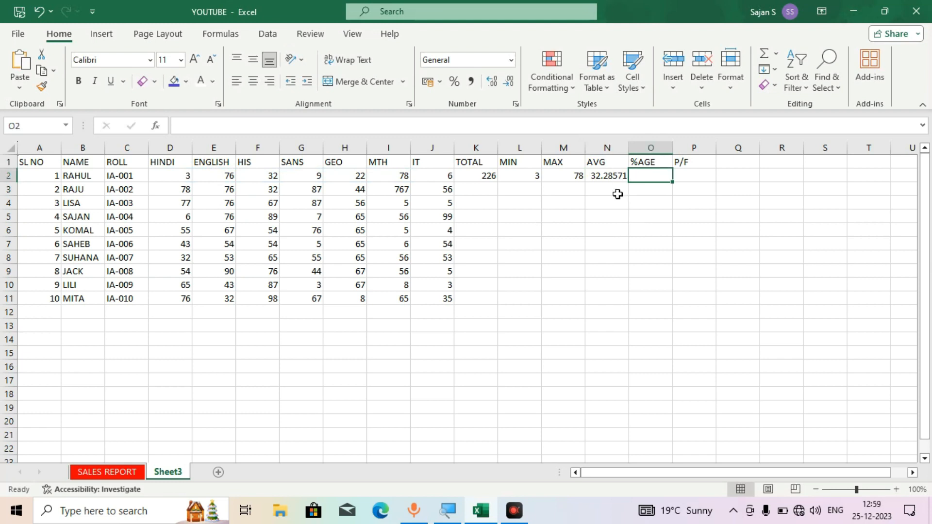
pyautogui.write('=')
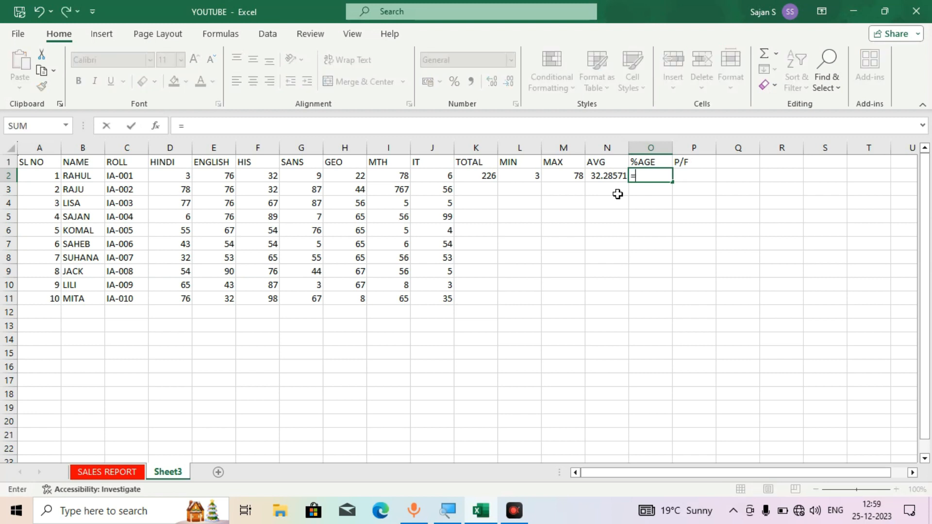
pyautogui.click(472, 175)
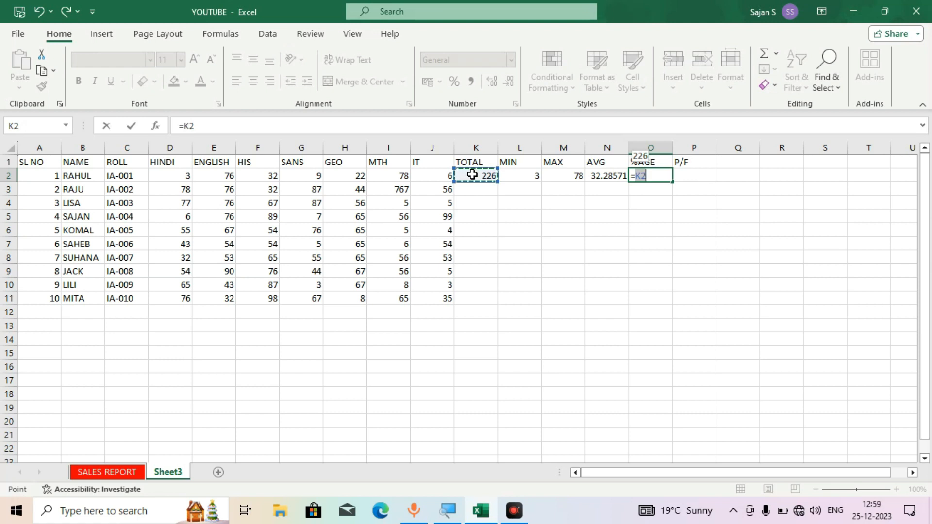
pyautogui.write('/')
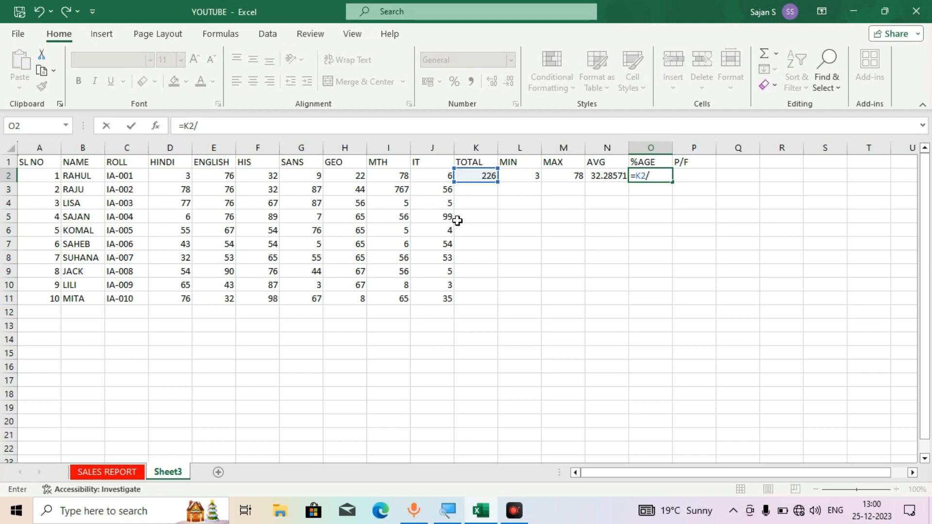
pyautogui.write('60')
pyautogui.write('0*100')
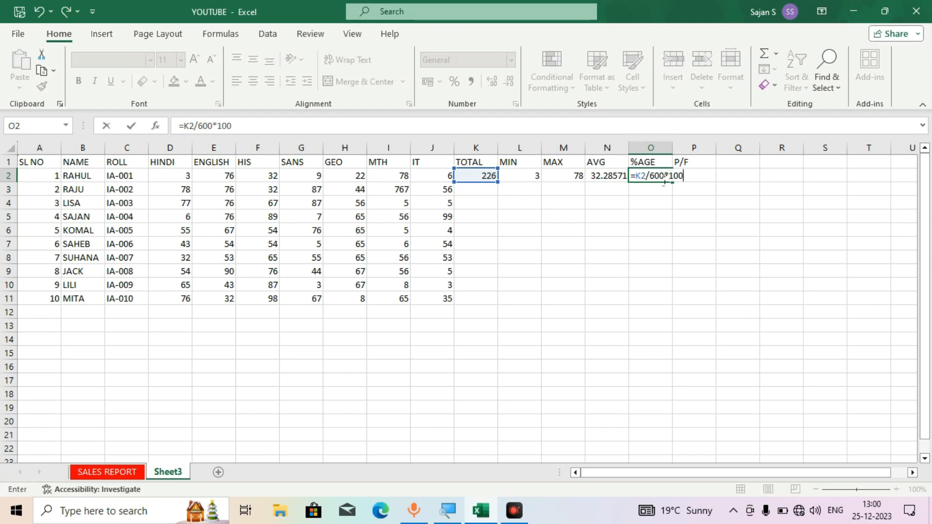
pyautogui.press('Return')
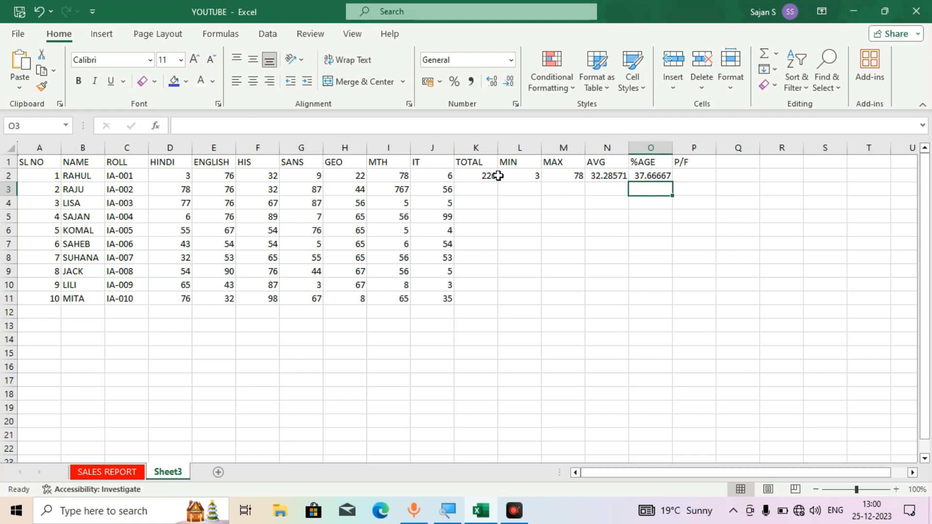
# Try filling the first student's formulas in K2:O2 down to row 11 in one go, and undo the fill
pyautogui.moveTo(472, 175); pyautogui.dragTo(651, 189)
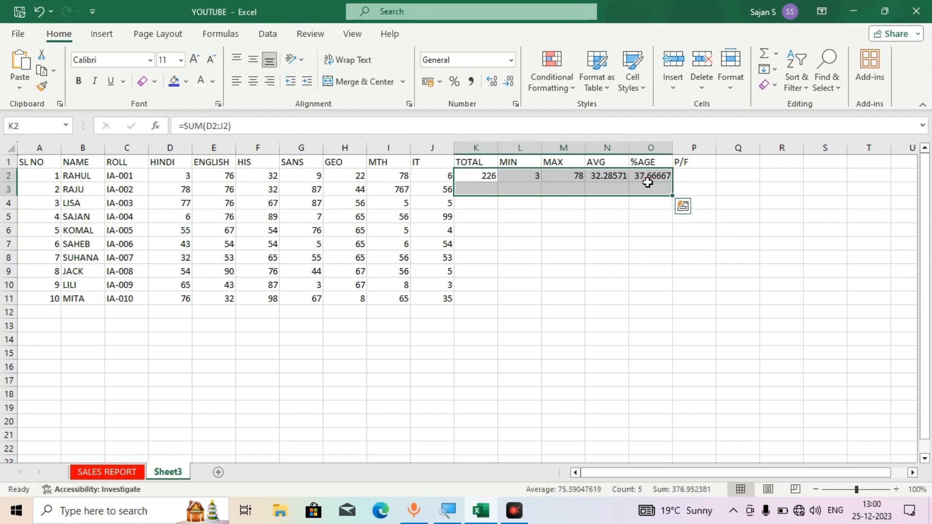
pyautogui.click(478, 271)
pyautogui.moveTo(475, 177); pyautogui.dragTo(636, 295)
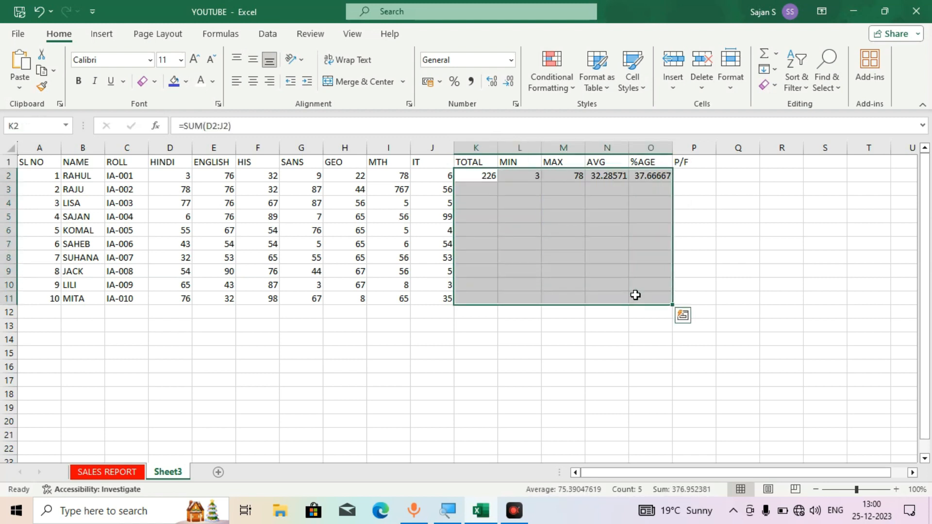
pyautogui.hotkey('ctrl', 'd')
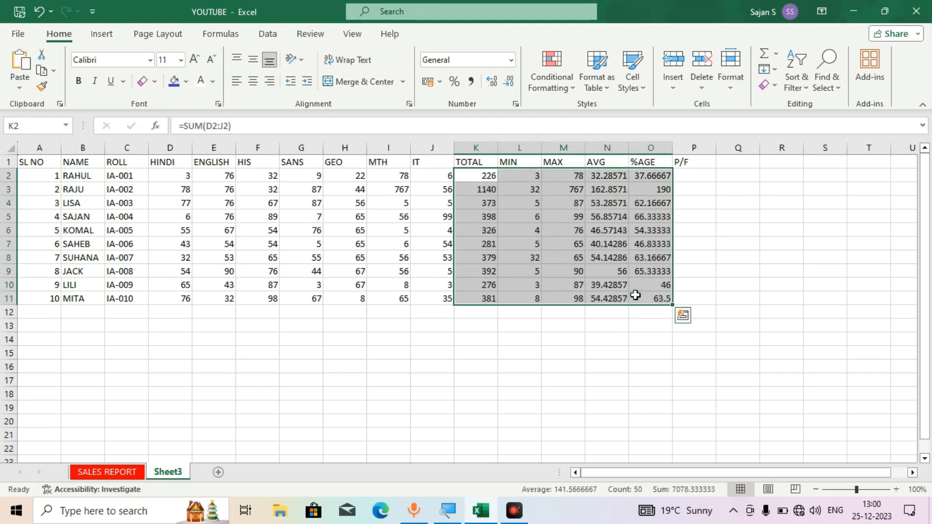
pyautogui.hotkey('ctrl', 'z')
pyautogui.click(564, 233)
pyautogui.moveTo(483, 180); pyautogui.dragTo(663, 306)
pyautogui.hotkey('ctrl', 'z')
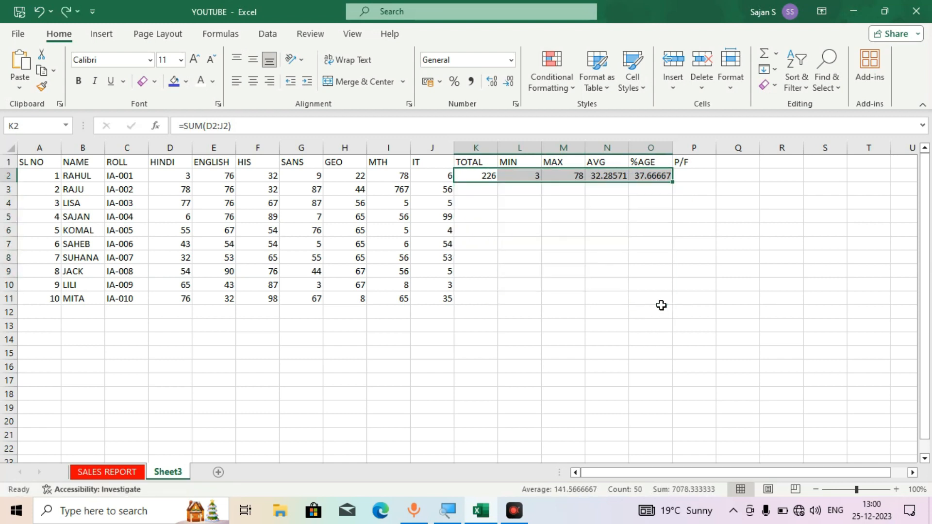
# Fill the TOTAL, MIN, MAX, AVG and %AGE formulas from row 2 down to row 11 for all students
pyautogui.click(488, 175)
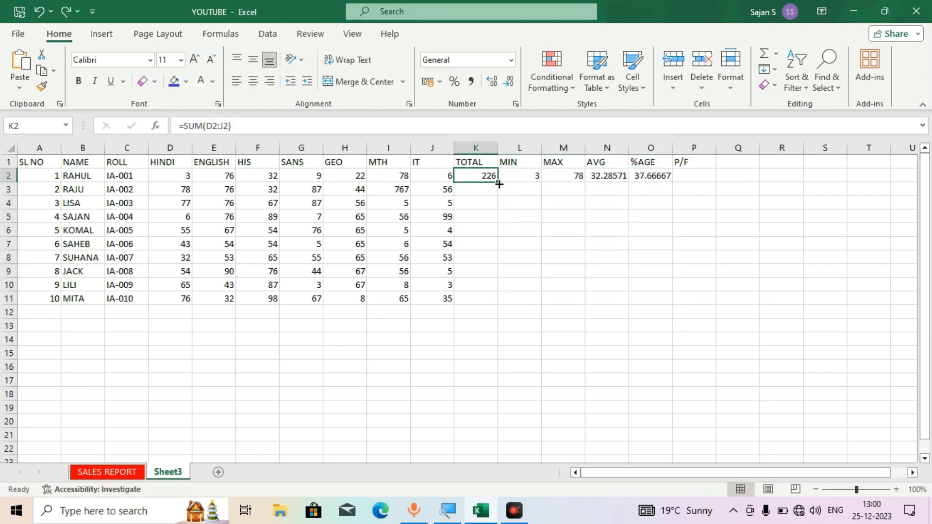
pyautogui.moveTo(497, 182); pyautogui.dragTo(500, 302)
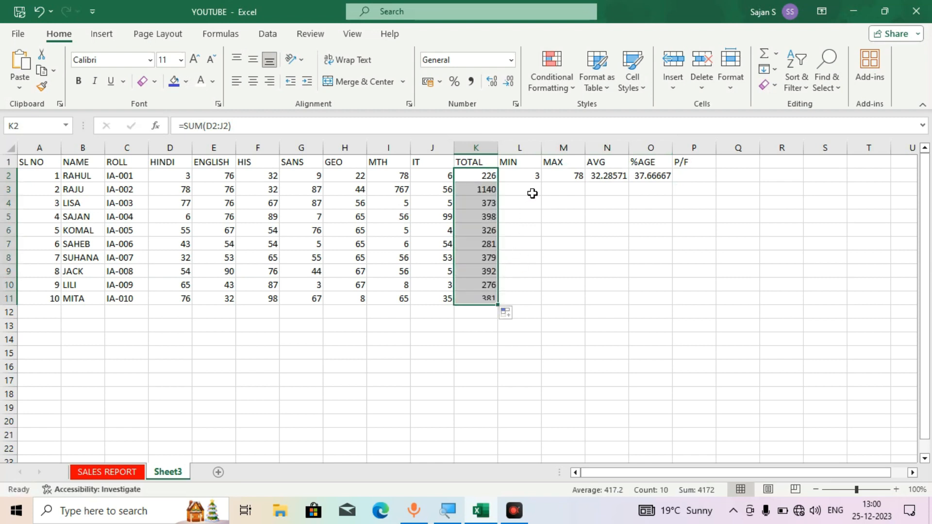
pyautogui.click(533, 176)
pyautogui.moveTo(542, 182); pyautogui.dragTo(536, 300)
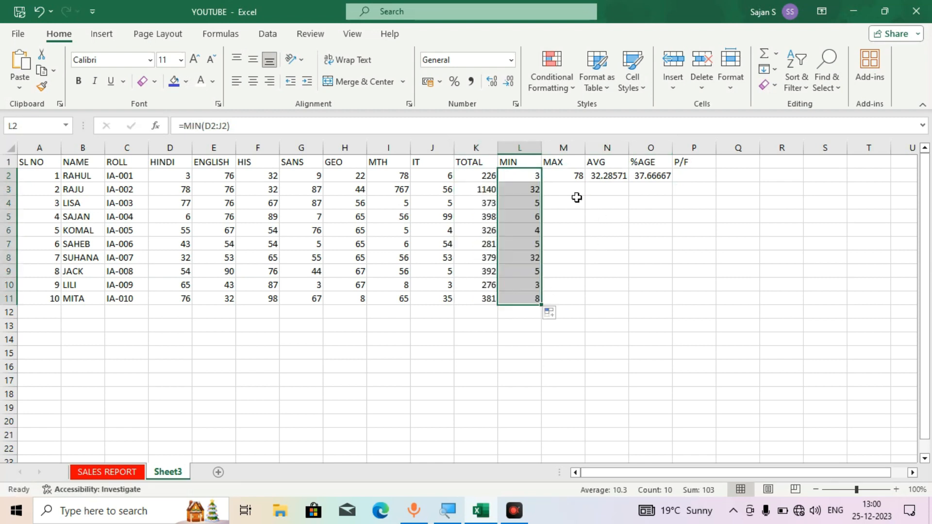
pyautogui.moveTo(571, 177); pyautogui.dragTo(638, 296)
pyautogui.hotkey('ctrl', 'd')
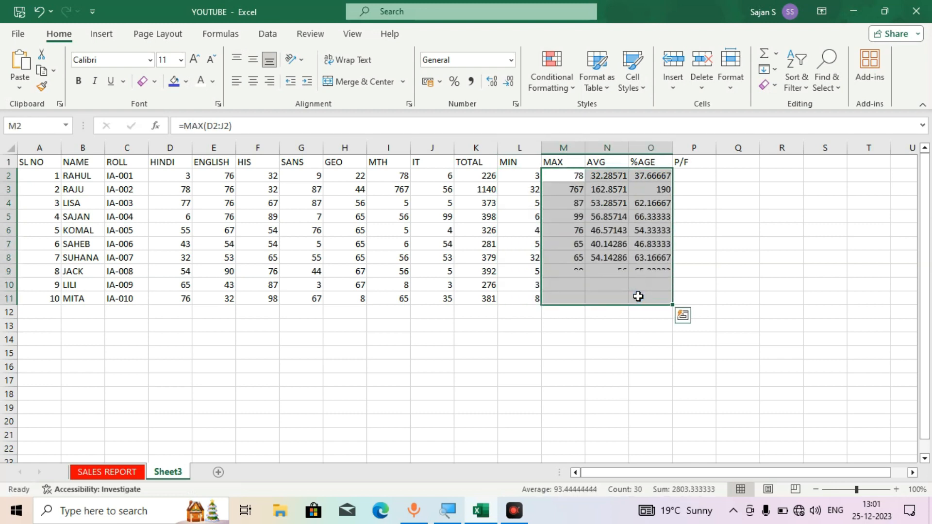
# Review the formulas behind the first student's total, minimum and maximum in K2, L2 and M2
pyautogui.click(684, 177)
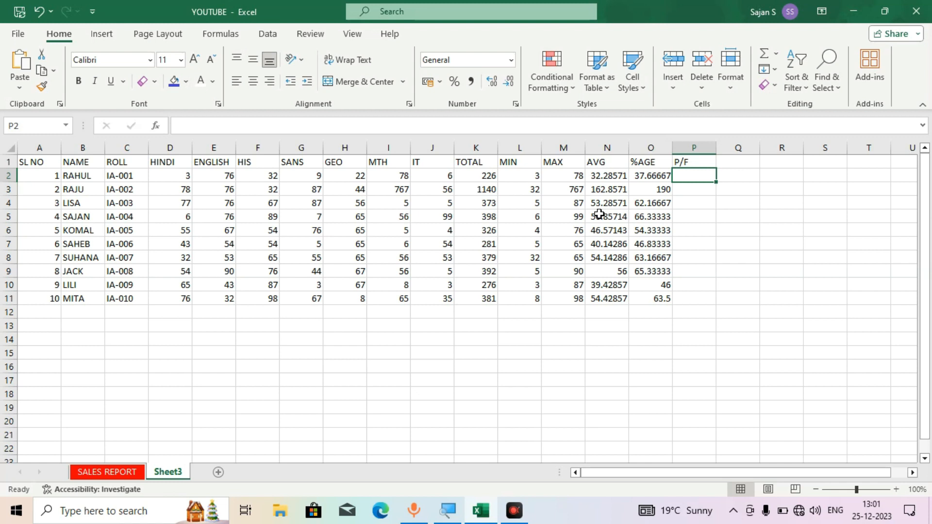
pyautogui.click(704, 215)
pyautogui.click(699, 176)
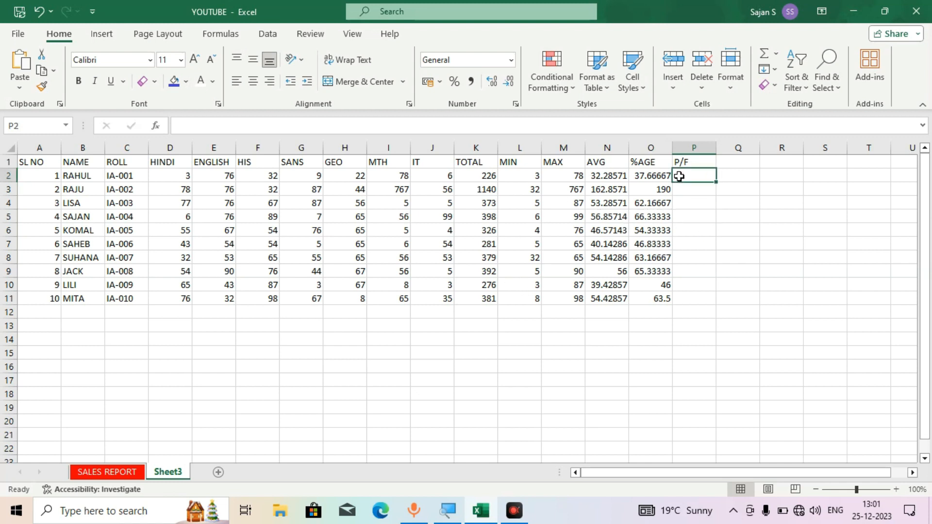
pyautogui.click(694, 203)
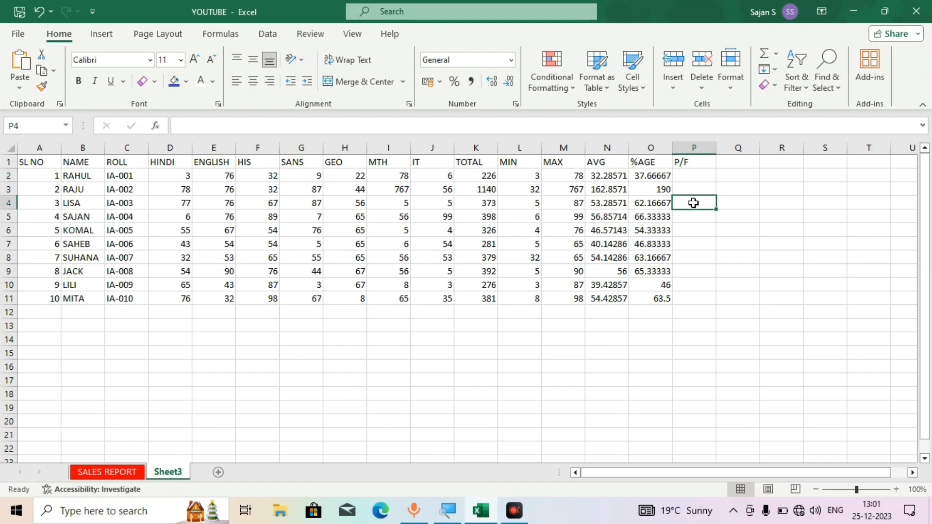
pyautogui.click(699, 176)
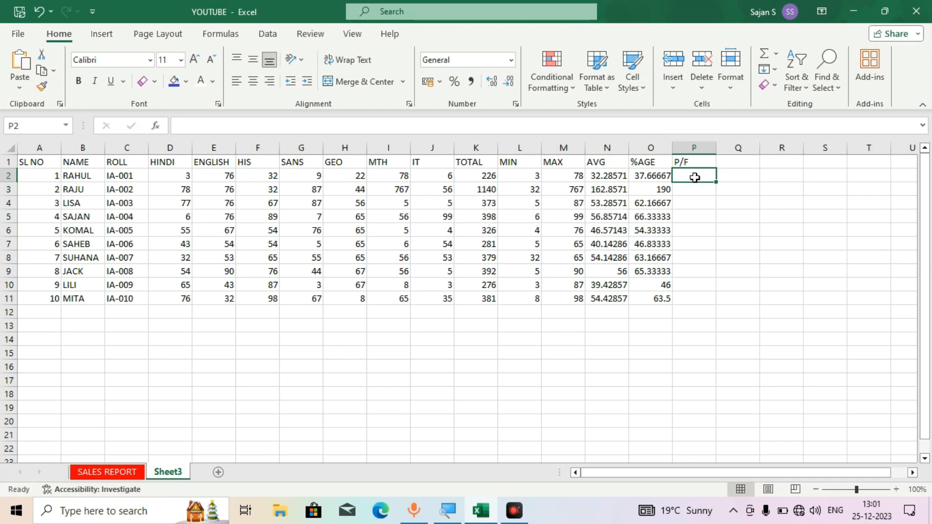
pyautogui.click(485, 173)
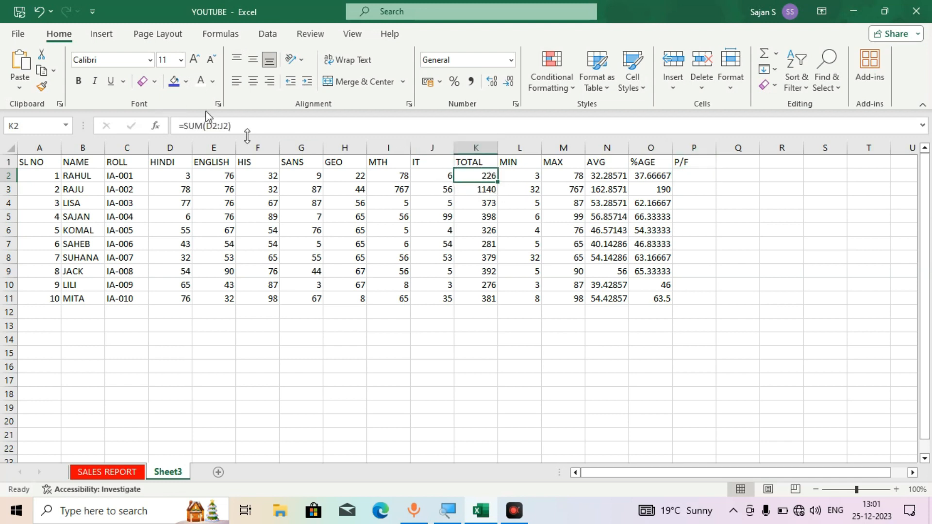
pyautogui.click(527, 177)
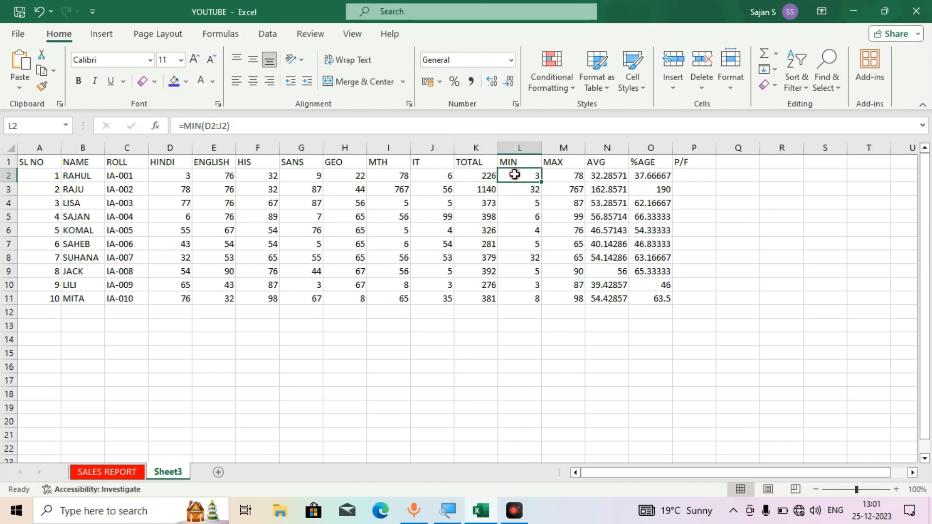
pyautogui.click(573, 175)
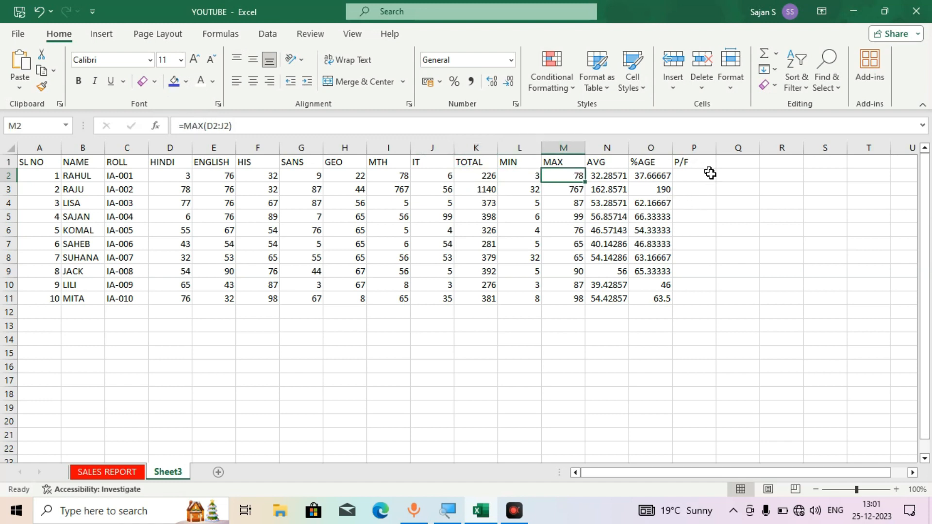
# Start an IF formula in P2 that tests whether the first student's lowest mark is at least 30, as =IF(L2>=30,
pyautogui.click(690, 176)
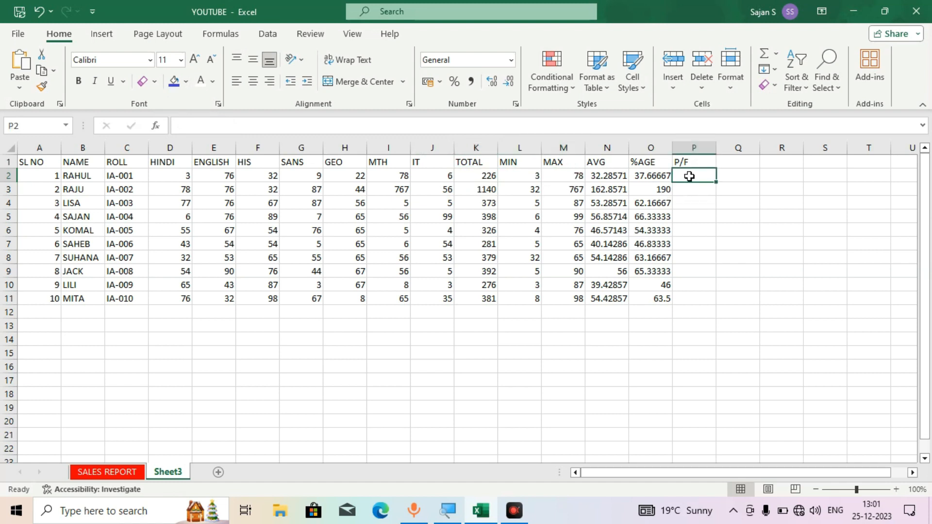
pyautogui.write('=')
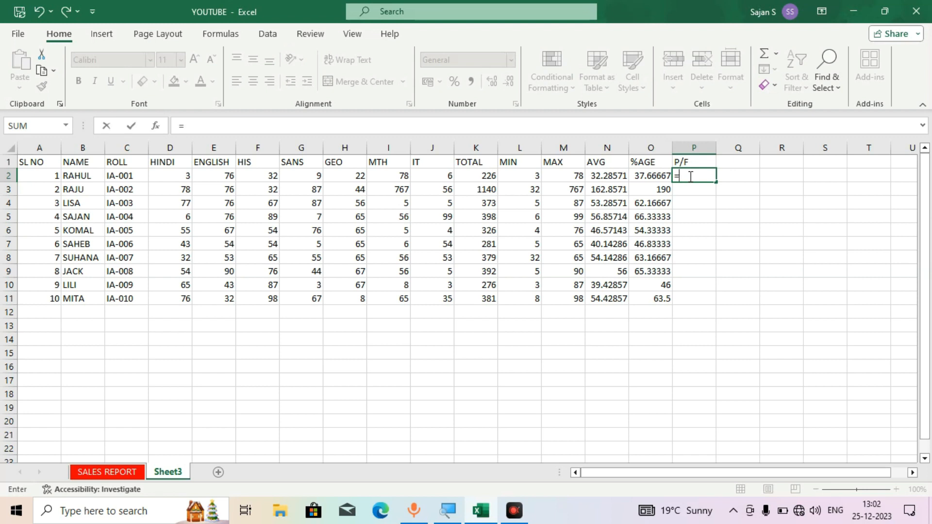
pyautogui.write('i')
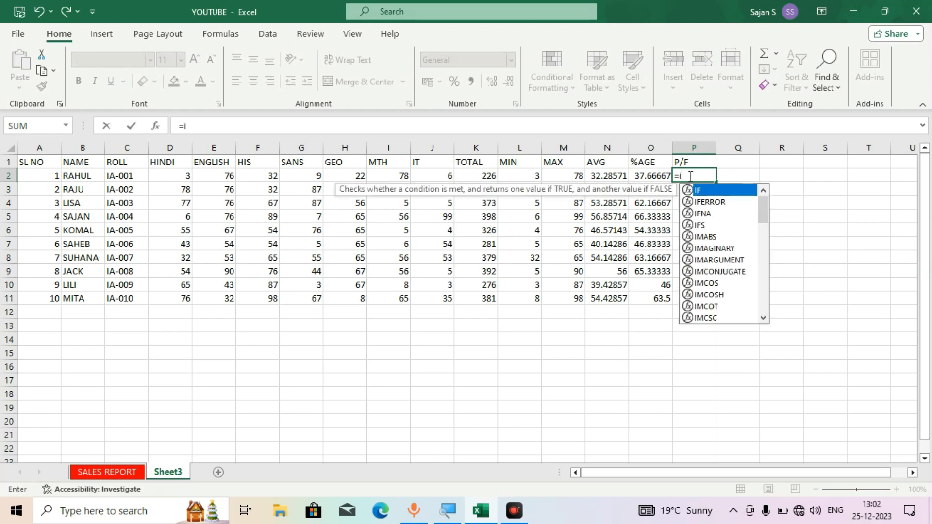
pyautogui.press('Tab')
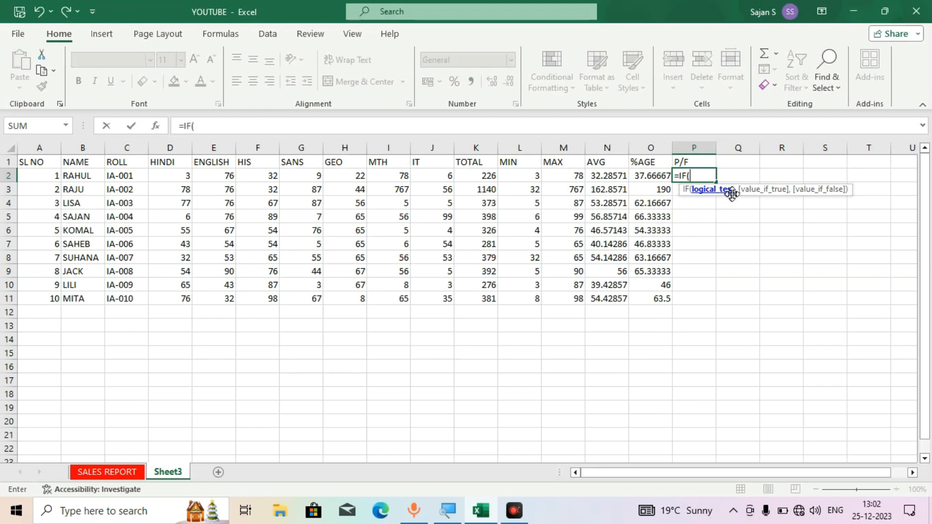
pyautogui.click(698, 176)
pyautogui.click(521, 177)
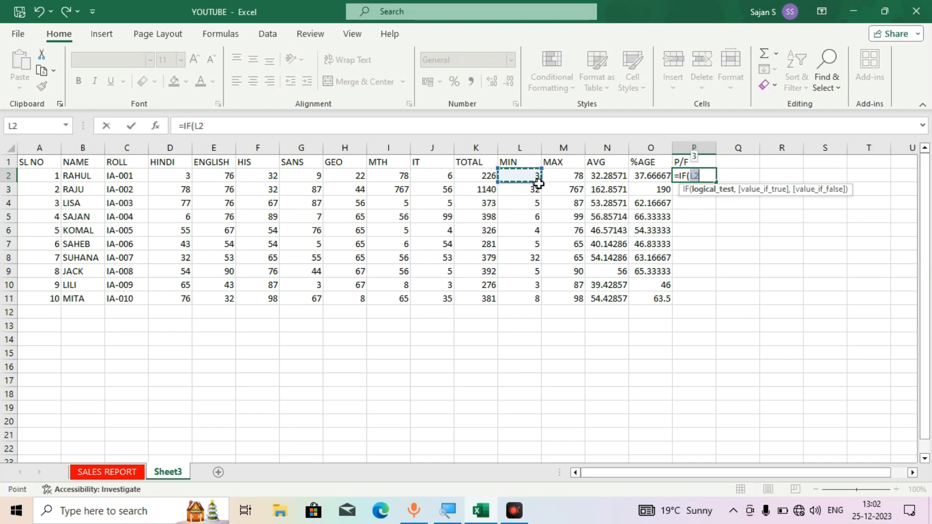
pyautogui.write('>')
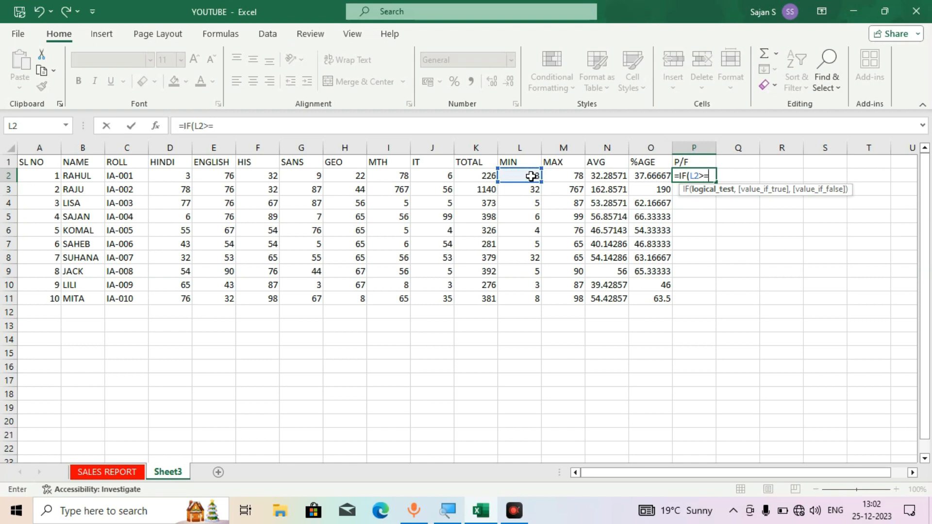
pyautogui.write('=30')
pyautogui.write(',')
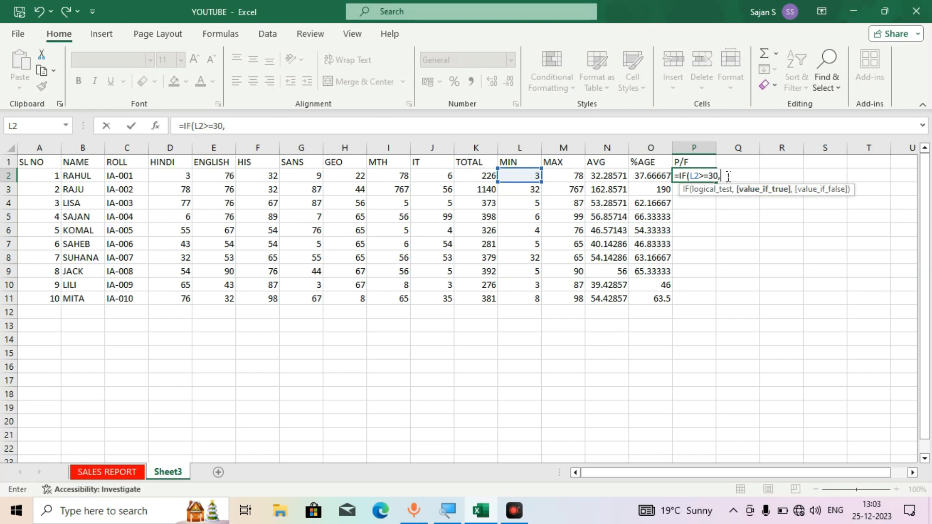
# Complete the pass/fail formula in P2 as =IF(L2>=30,"PASS","FAIL")
pyautogui.write('"pass')
pyautogui.write('"')
pyautogui.press('BackSpace')
pyautogui.press('BackSpace')
pyautogui.press('BackSpace')
pyautogui.press('BackSpace')
pyautogui.press('BackSpace')
pyautogui.write('"p')
pyautogui.press('BackSpace')
pyautogui.write('PASS')
pyautogui.write(',')
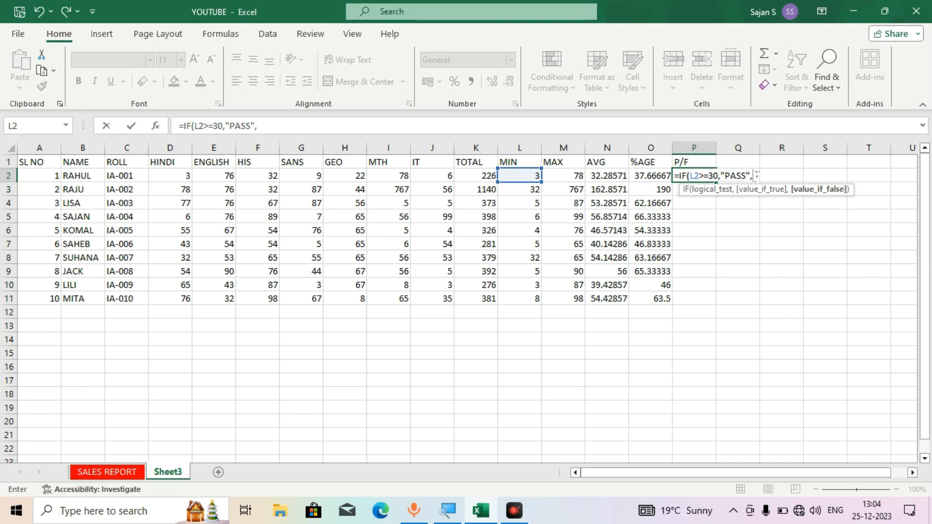
pyautogui.write('"FAIL")')
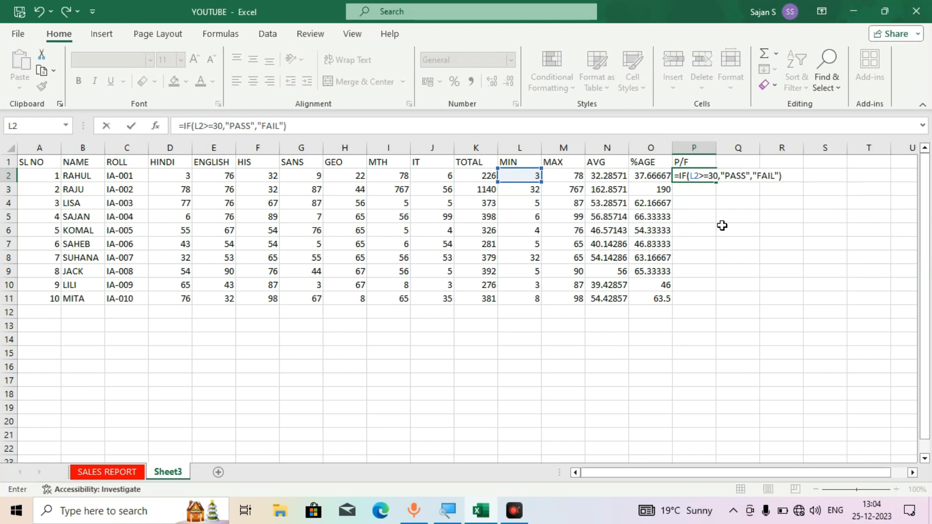
pyautogui.press('Return')
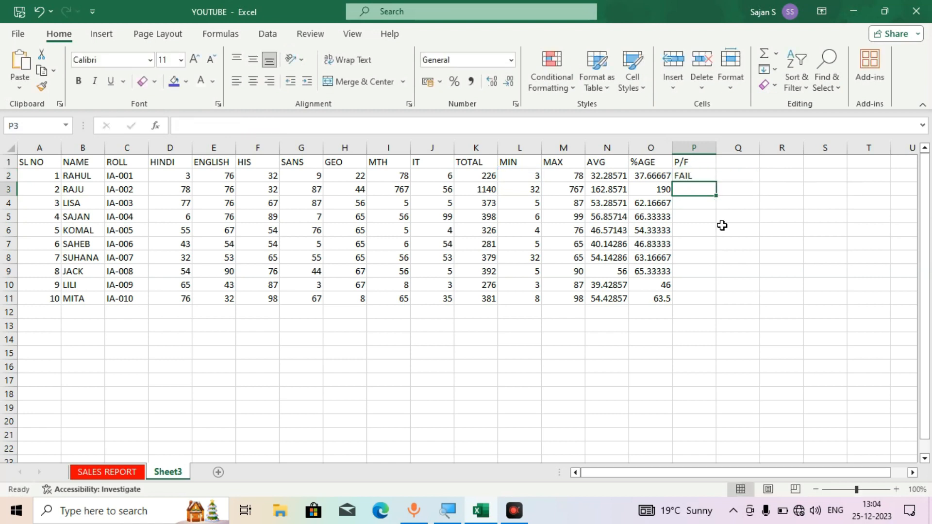
# Test the first student's result by changing the HINDI mark in D2 to 30 and the SANS mark in G2 to 34
pyautogui.click(531, 178)
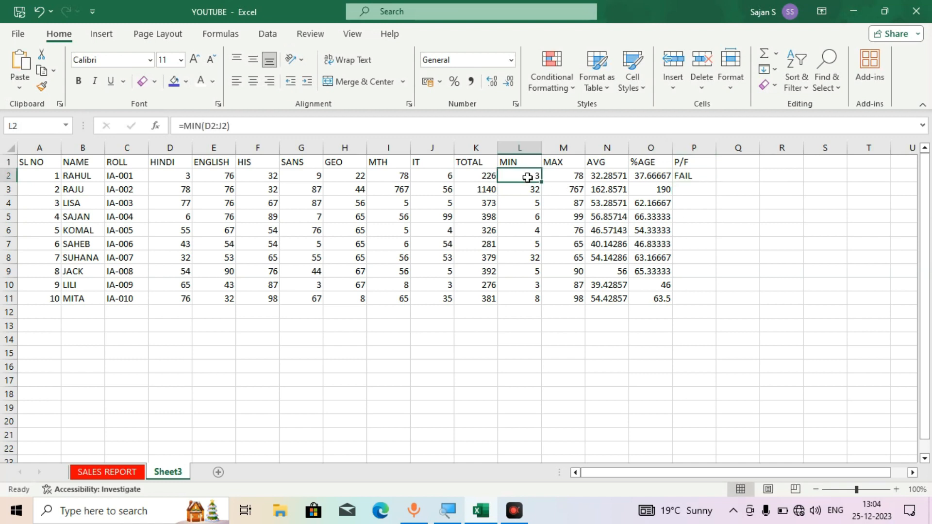
pyautogui.click(170, 175)
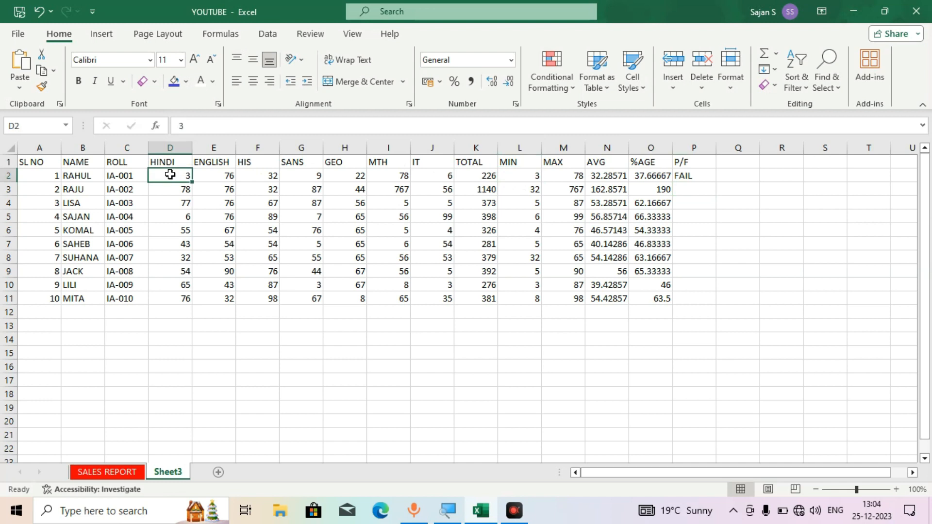
pyautogui.write('30')
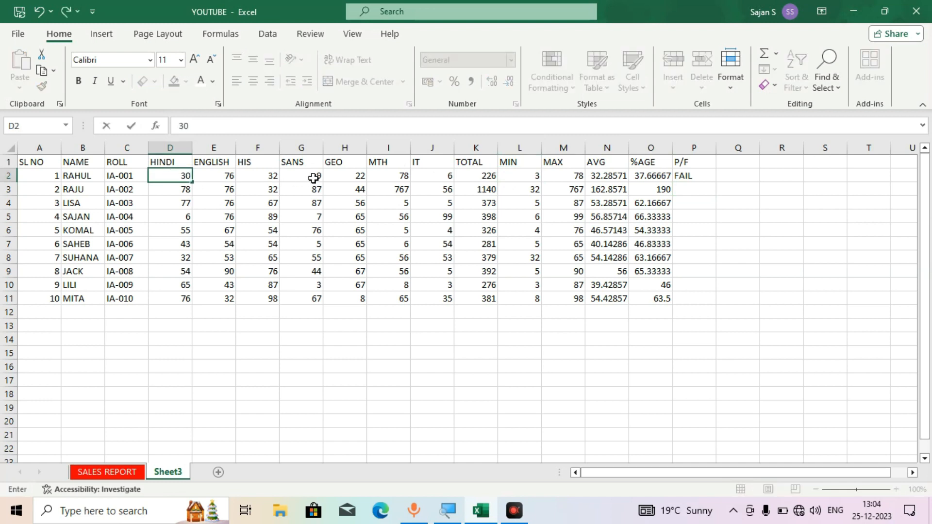
pyautogui.click(313, 178)
pyautogui.write('9')
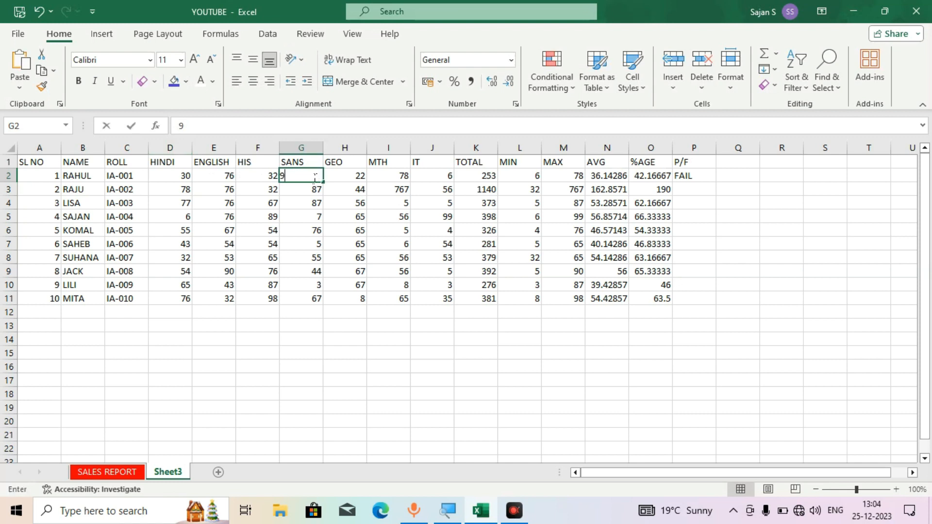
pyautogui.press('BackSpace')
pyautogui.write('34')
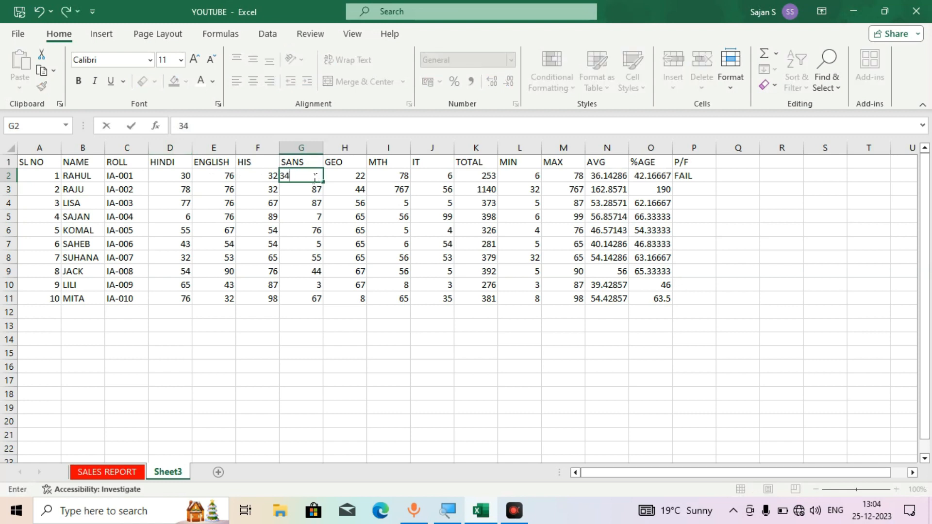
# Set the first student's IT mark in J2 to 45 and GEO mark in H2 to 34, and check the P/F result
pyautogui.click(427, 175)
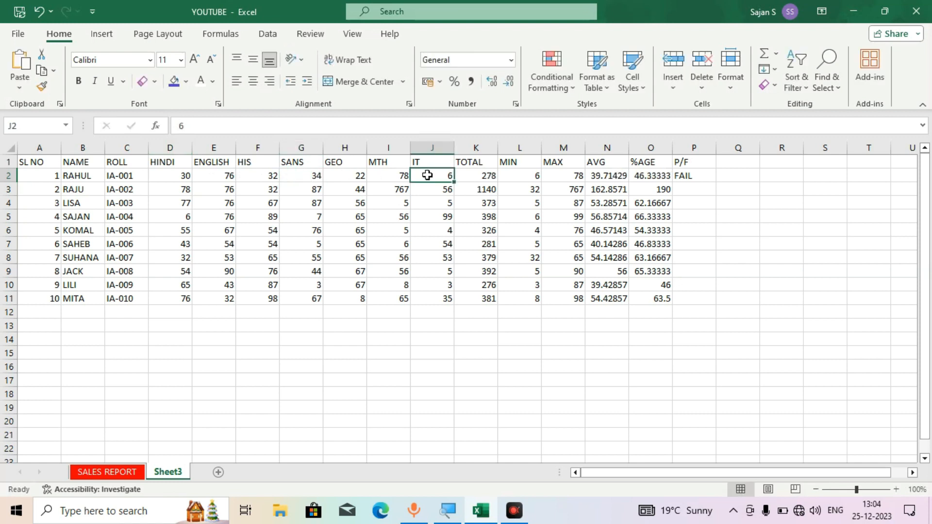
pyautogui.write('45')
pyautogui.press('Return')
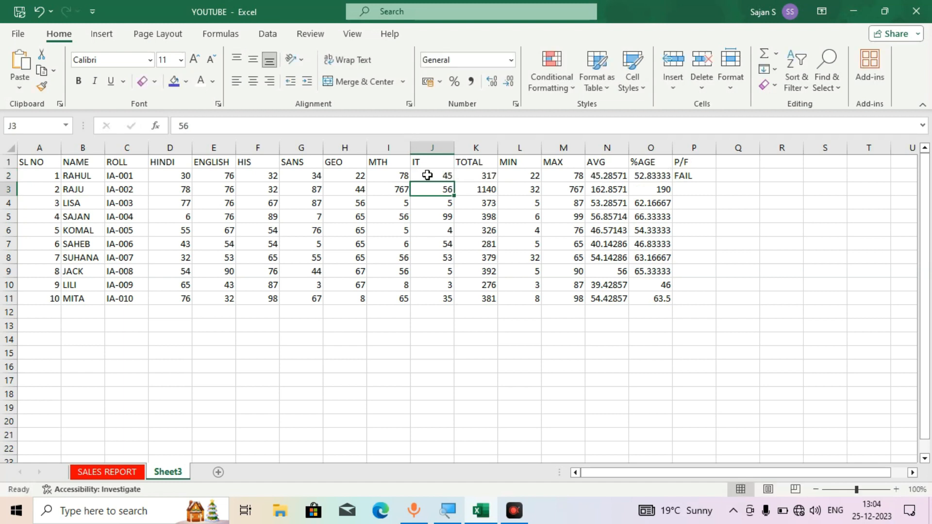
pyautogui.click(353, 179)
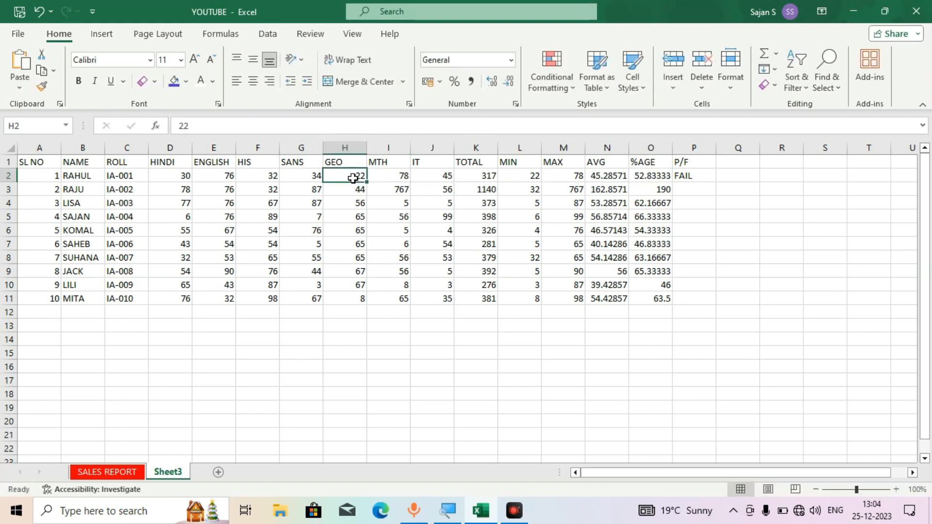
pyautogui.write('34')
pyautogui.press('Return')
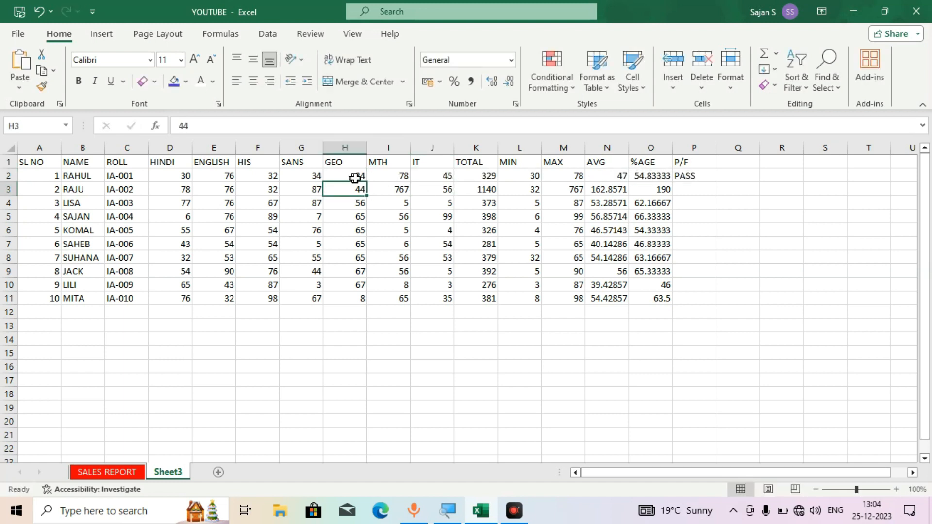
pyautogui.click(690, 174)
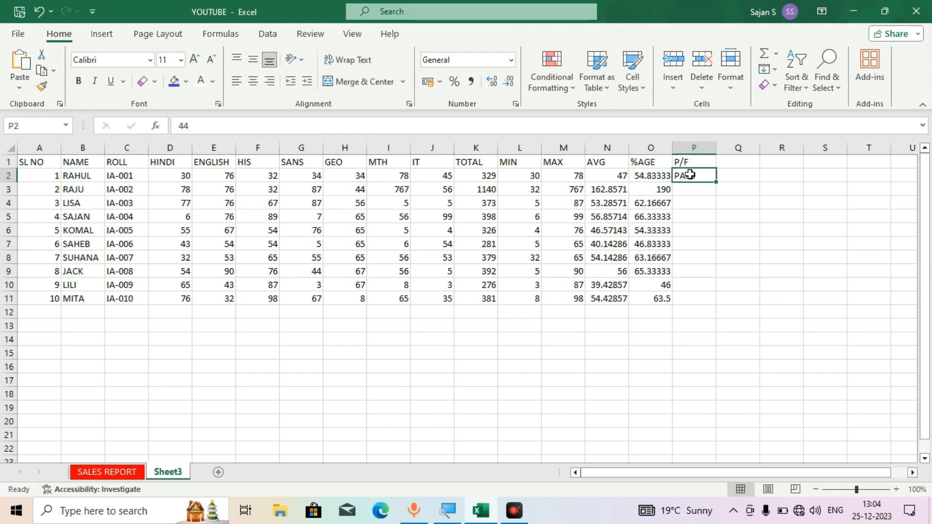
pyautogui.click(513, 176)
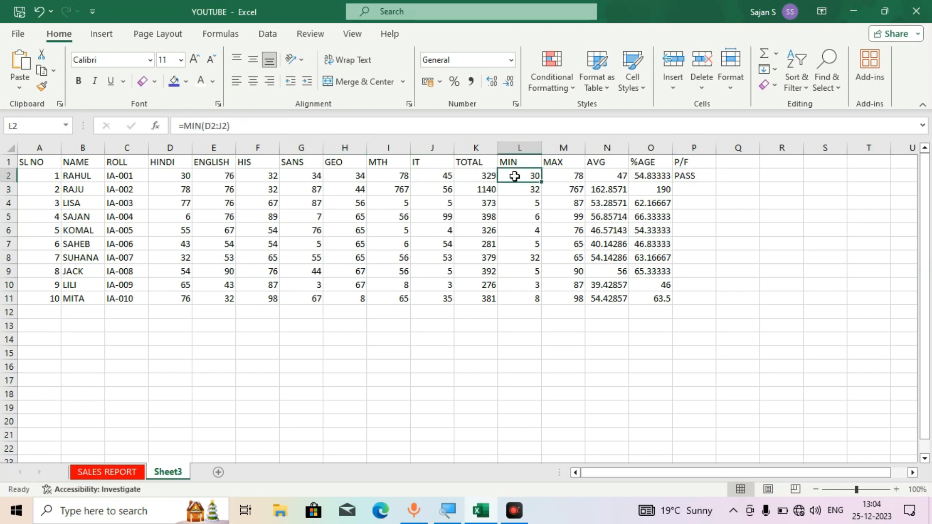
pyautogui.click(179, 177)
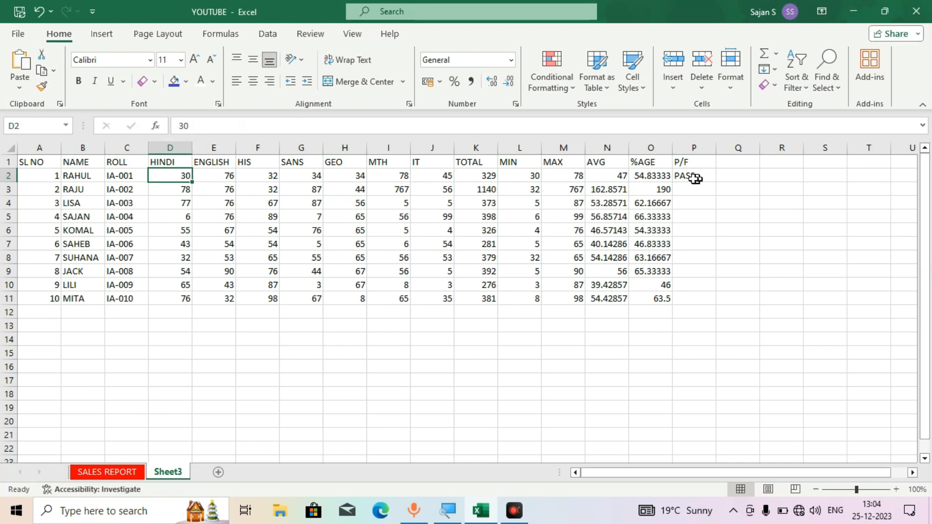
# Enter the second student's pass/fail formula in P3 as =IF(L3>=30,"PASS","FAIL")
pyautogui.click(682, 189)
pyautogui.write('=IF')
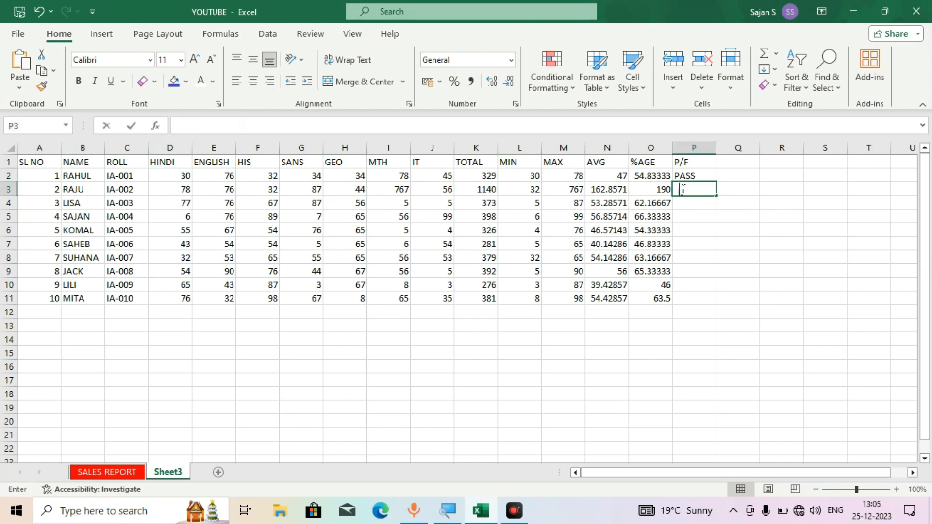
pyautogui.write('(')
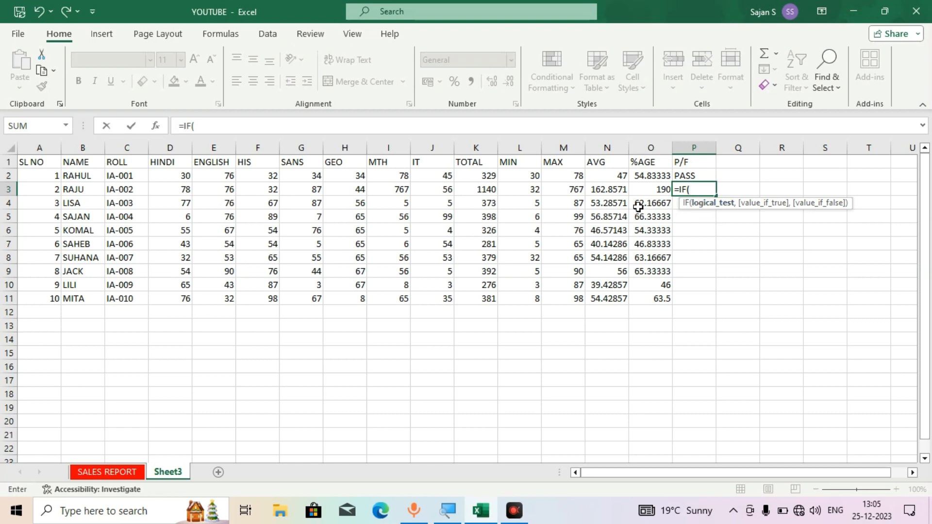
pyautogui.click(522, 190)
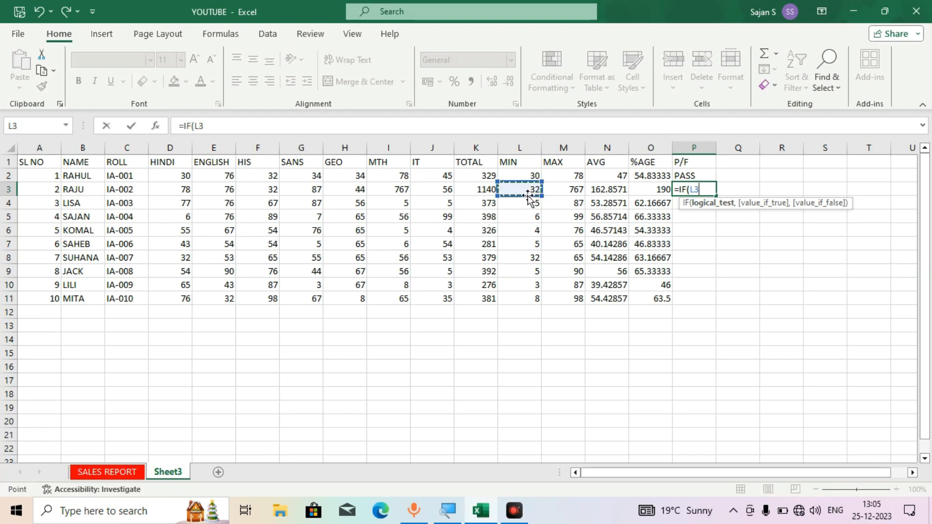
pyautogui.write('>=30')
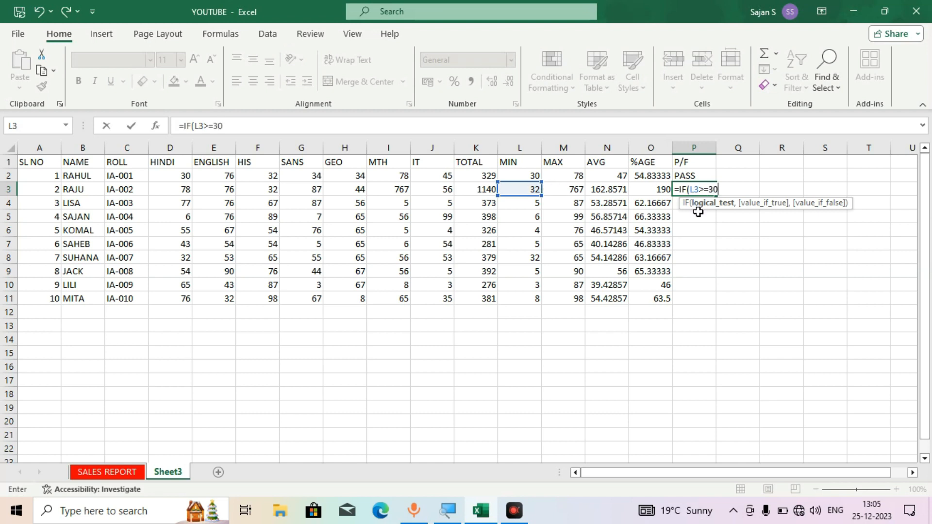
pyautogui.write(',"PASS')
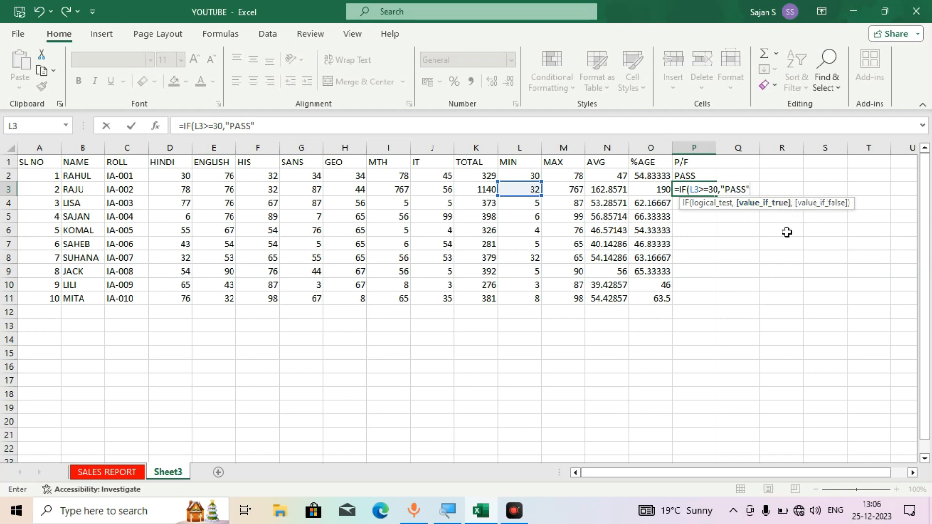
pyautogui.write(',"FAIL')
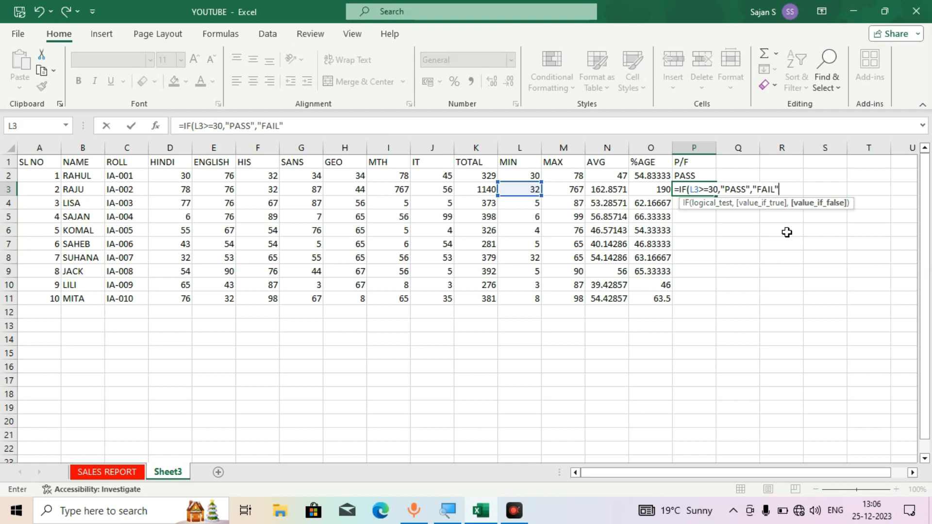
pyautogui.write(')')
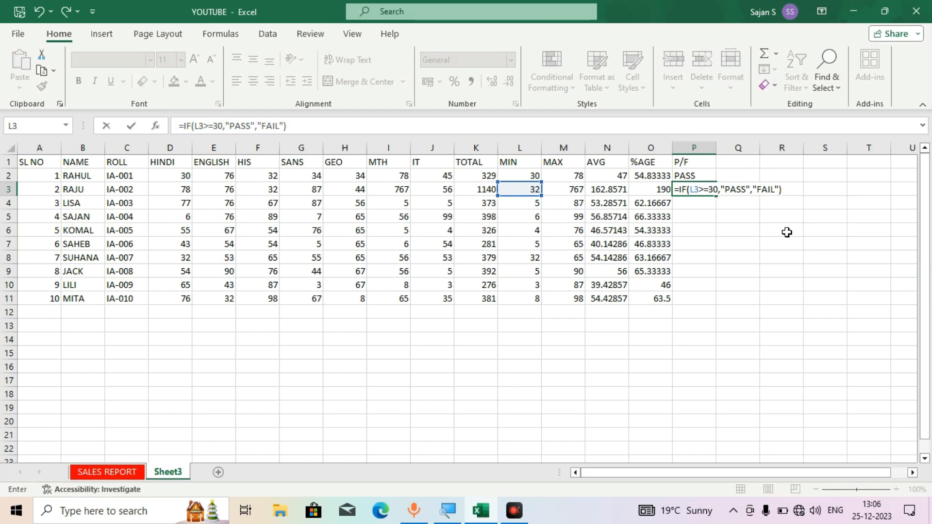
pyautogui.press('Return')
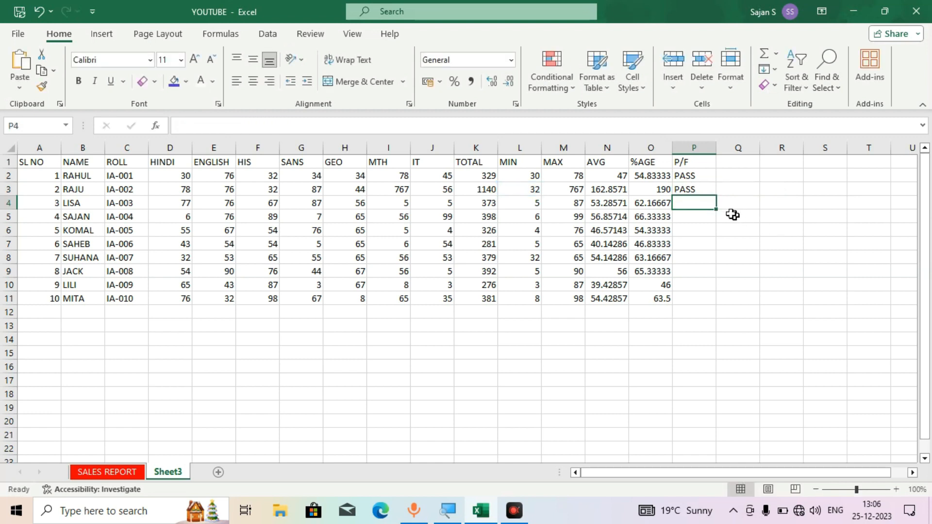
# Fill the pass/fail formula from P3 down to P11 as a trial and undo the fill
pyautogui.moveTo(699, 184); pyautogui.dragTo(695, 302)
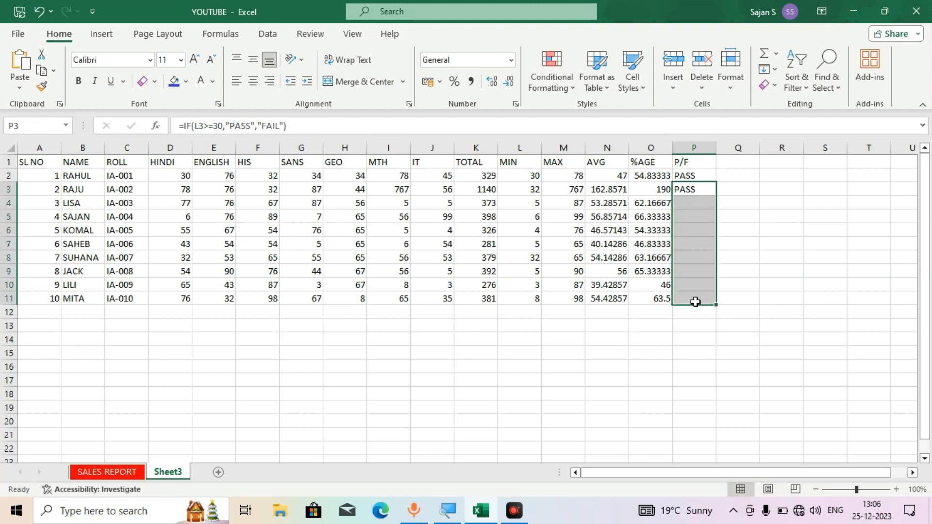
pyautogui.hotkey('ctrl', 'd')
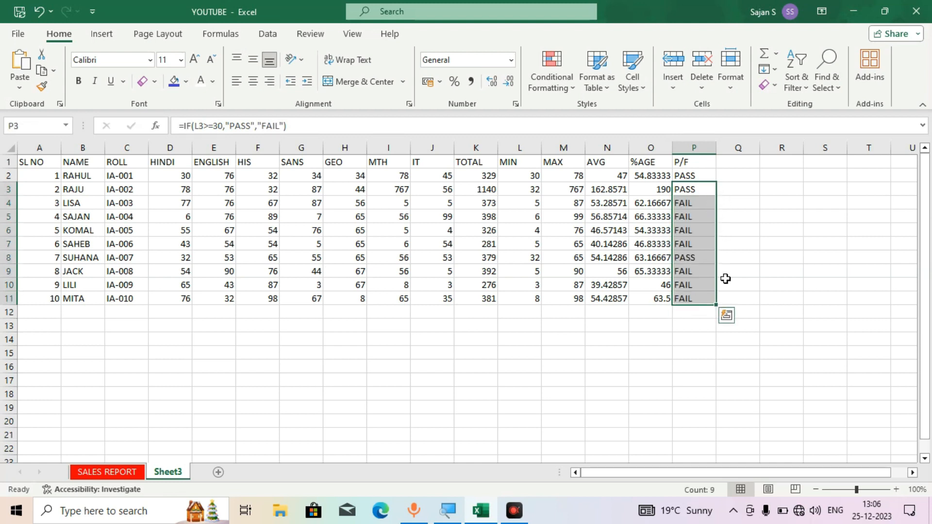
pyautogui.hotkey('ctrl', 'z')
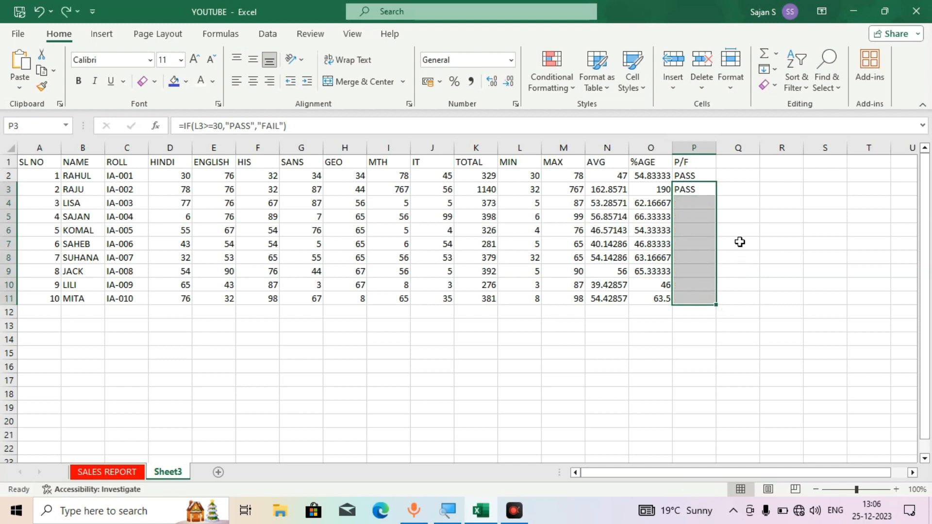
pyautogui.click(739, 242)
pyautogui.click(697, 204)
pyautogui.moveTo(698, 213); pyautogui.dragTo(703, 298)
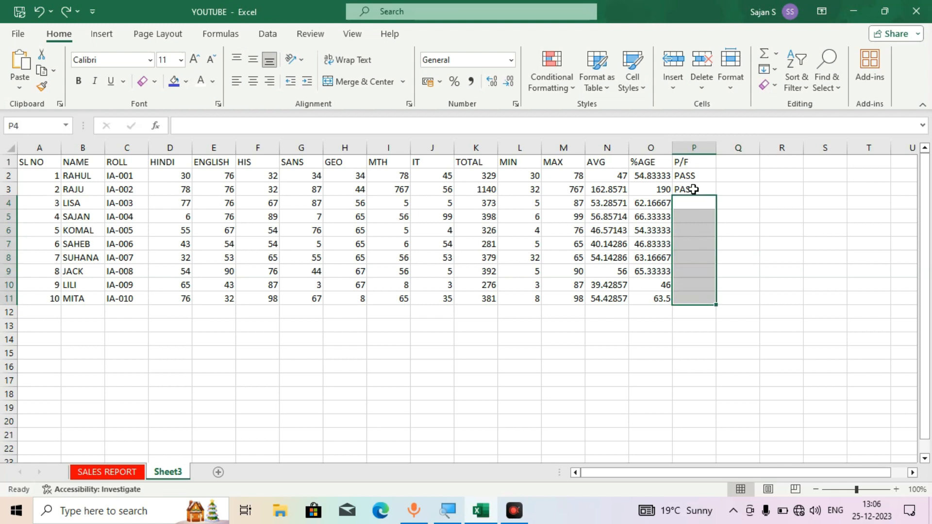
pyautogui.moveTo(696, 190); pyautogui.dragTo(697, 299)
pyautogui.click(744, 234)
pyautogui.moveTo(693, 202); pyautogui.dragTo(691, 301)
pyautogui.click(749, 219)
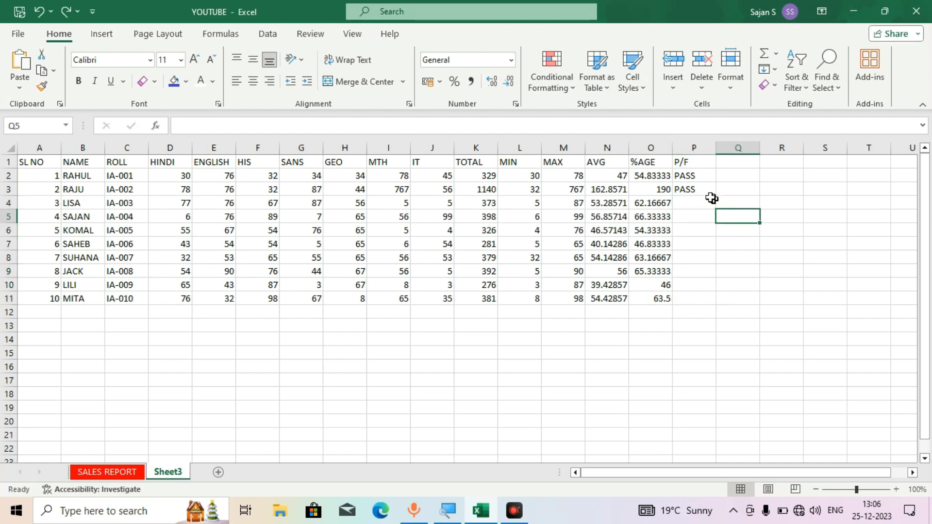
# Fill the pass/fail formula from P3 down to P11 for the remaining students
pyautogui.moveTo(696, 188); pyautogui.dragTo(689, 299)
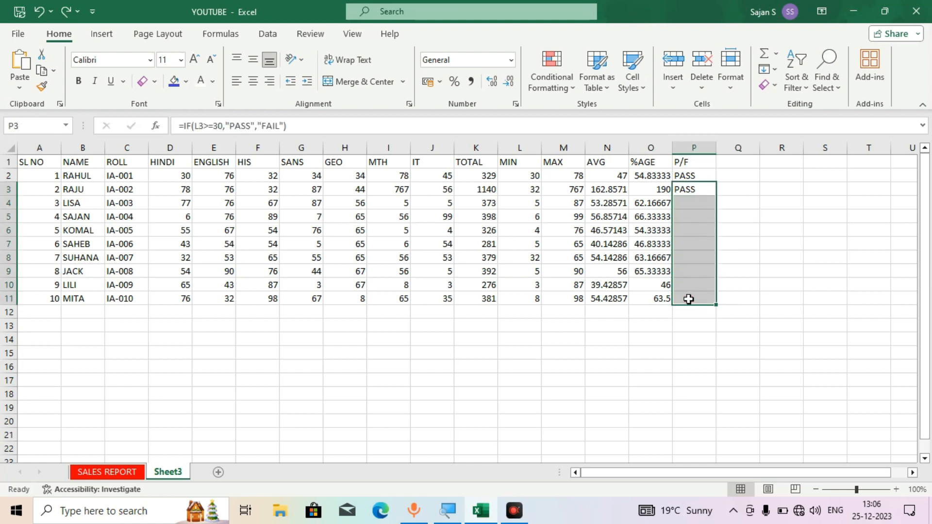
pyautogui.hotkey('ctrl', 'd')
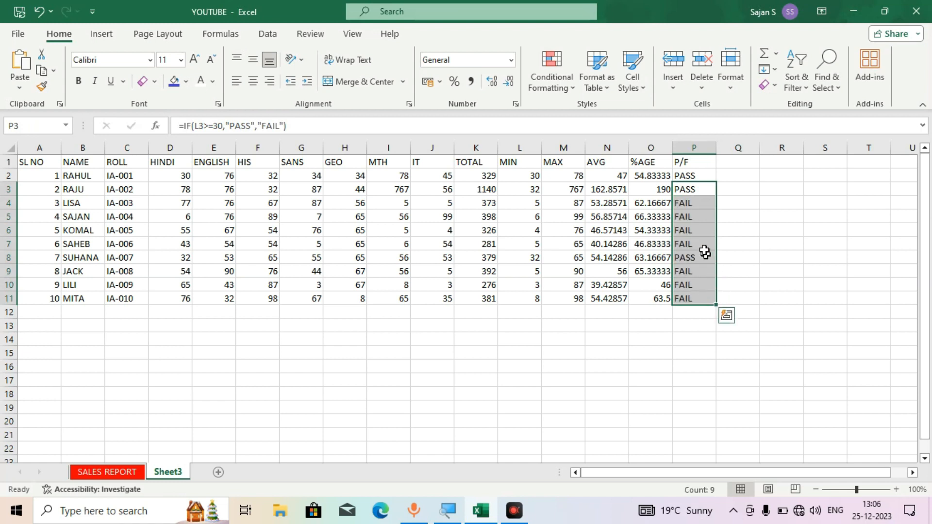
pyautogui.click(776, 275)
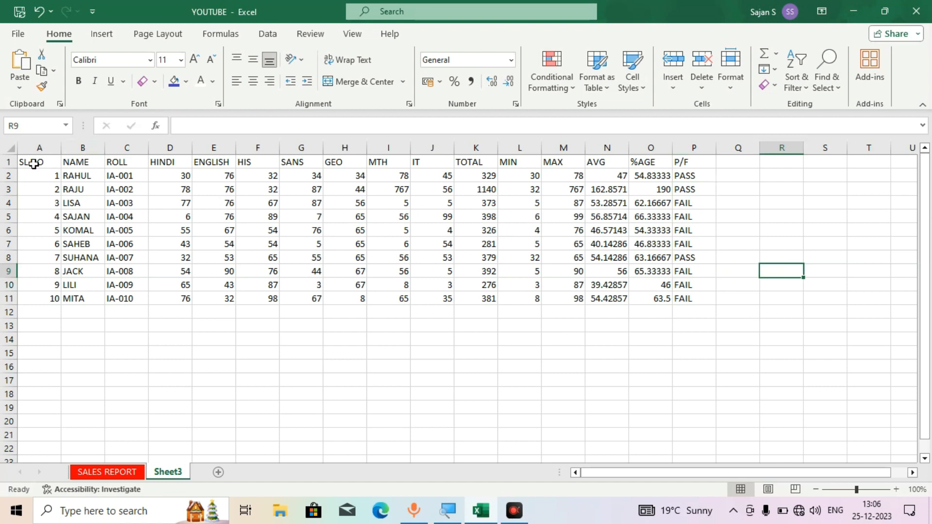
# Make the header row A1:P1 bold at font size 16 and widen column E to fit the ENGLISH heading
pyautogui.moveTo(33, 164); pyautogui.dragTo(689, 164)
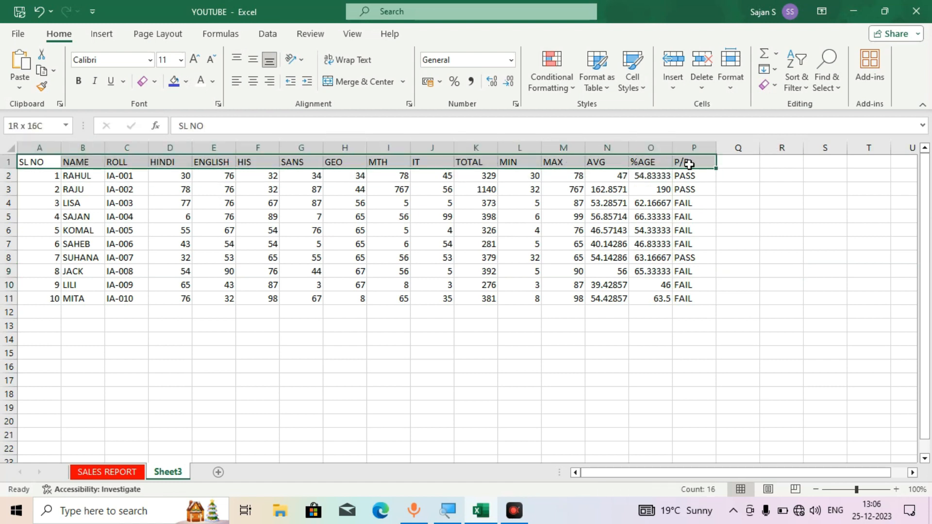
pyautogui.click(78, 81)
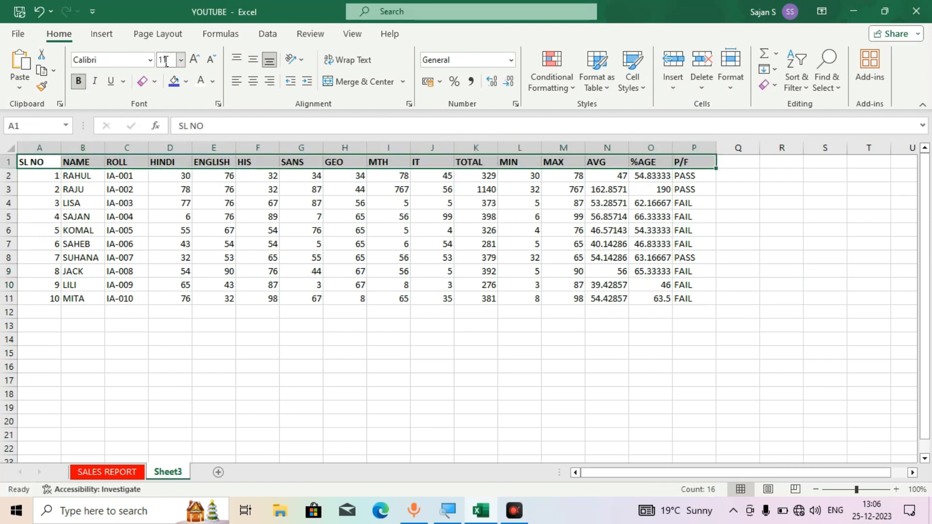
pyautogui.click(194, 59)
pyautogui.click(195, 59)
pyautogui.click(195, 59)
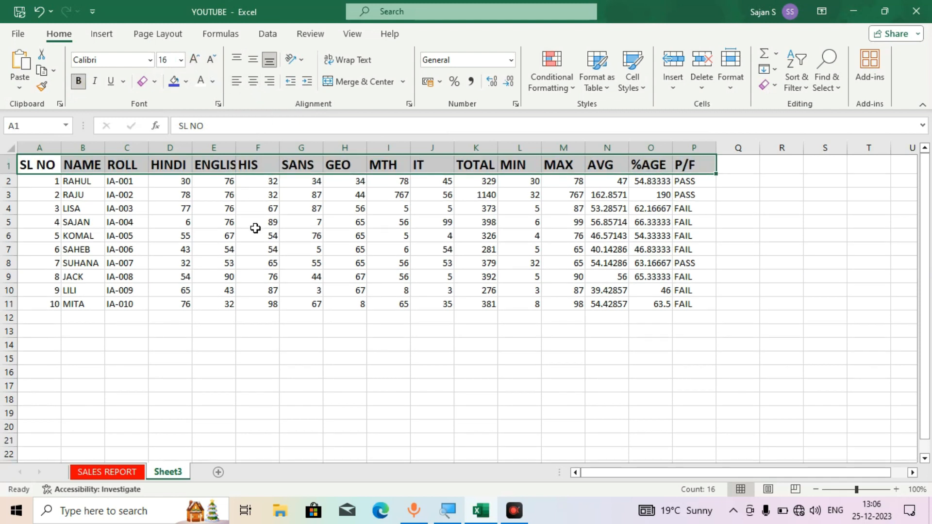
pyautogui.click(242, 208)
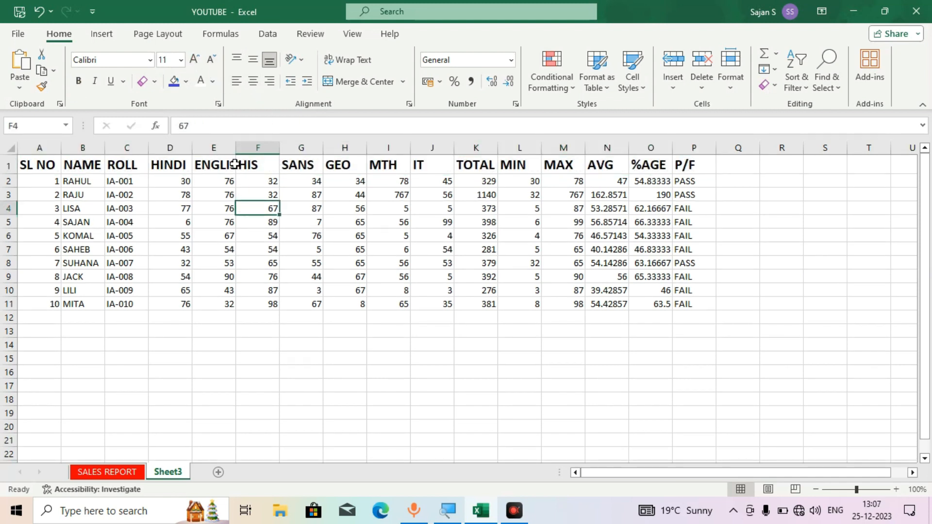
pyautogui.moveTo(234, 149); pyautogui.dragTo(252, 149)
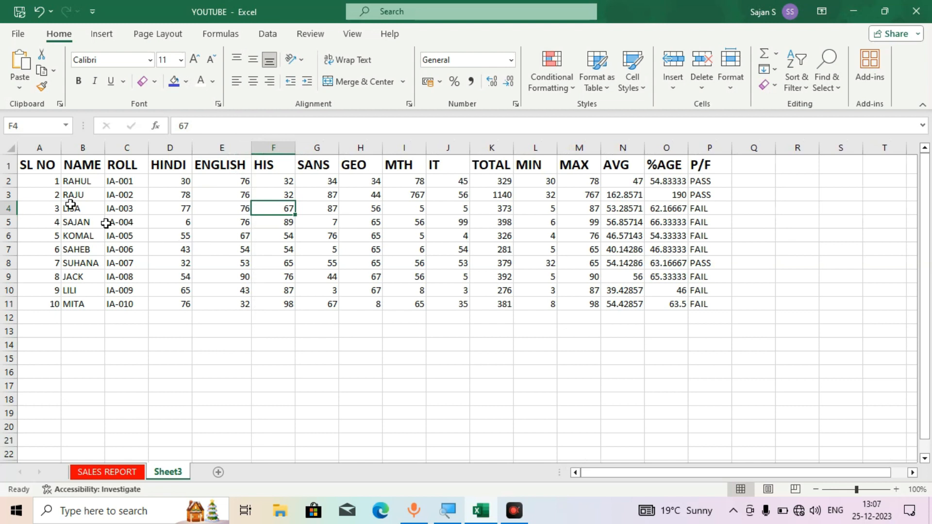
# Center the student data in A2:P11 horizontally and vertically within the cells
pyautogui.moveTo(43, 182); pyautogui.dragTo(721, 305)
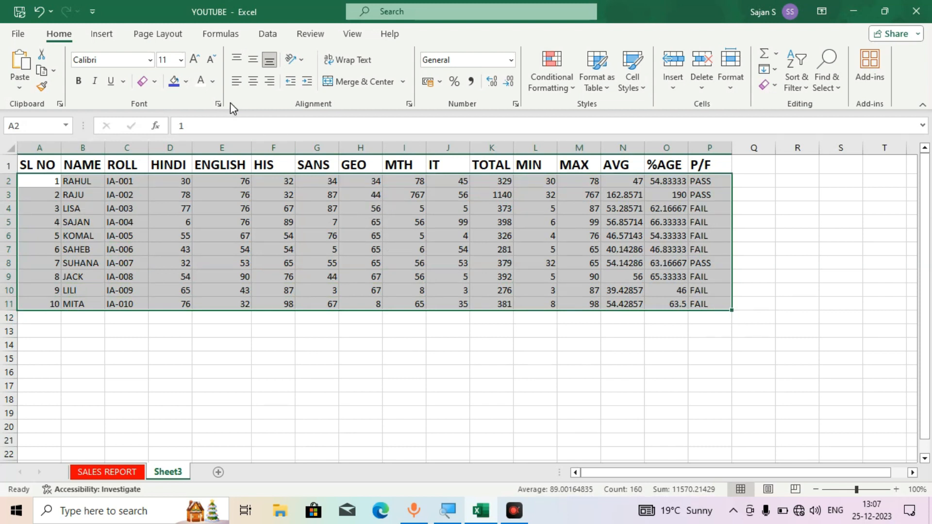
pyautogui.click(255, 80)
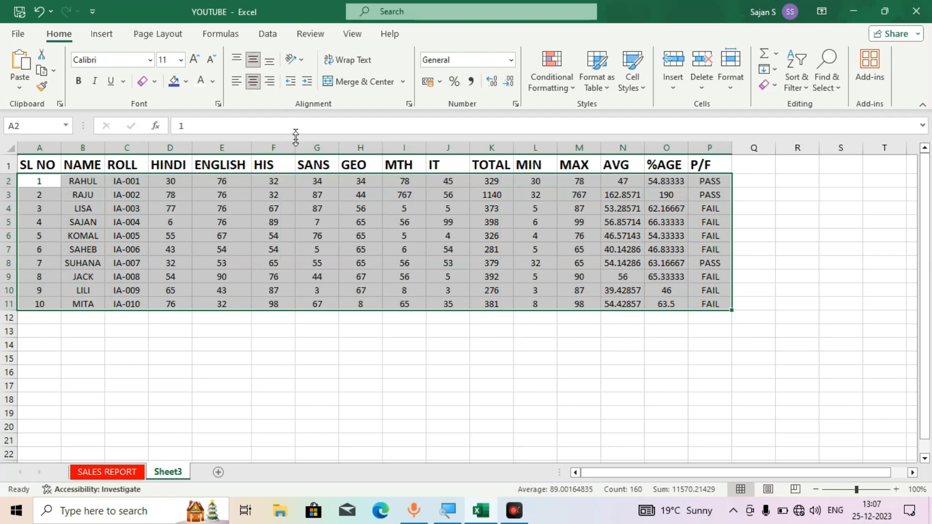
# Try angling the header text in A1:P1 clockwise and revert it to horizontal
pyautogui.hotkey('ctrl', 'z')
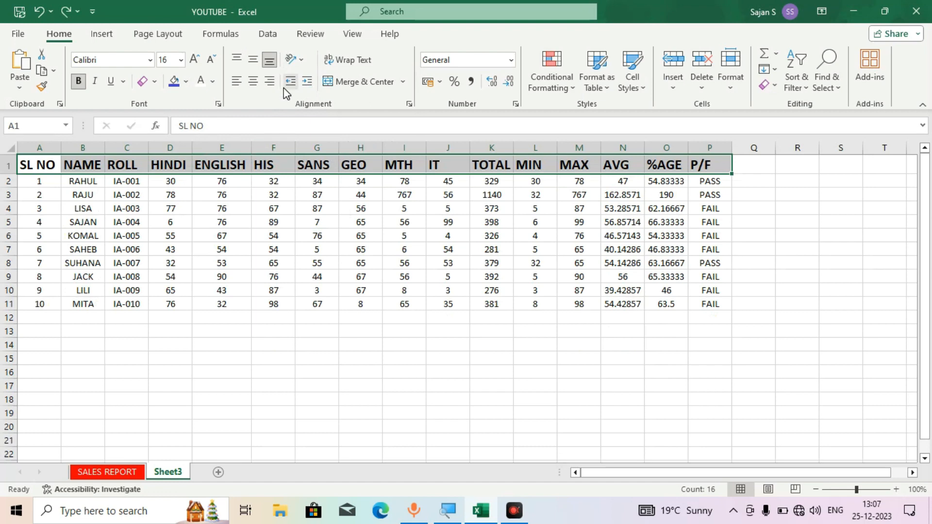
pyautogui.click(294, 60)
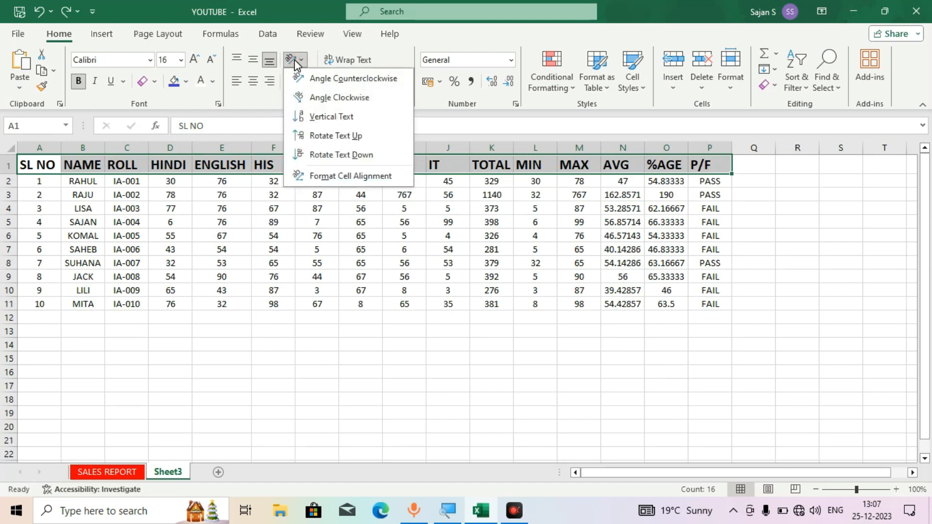
pyautogui.click(323, 103)
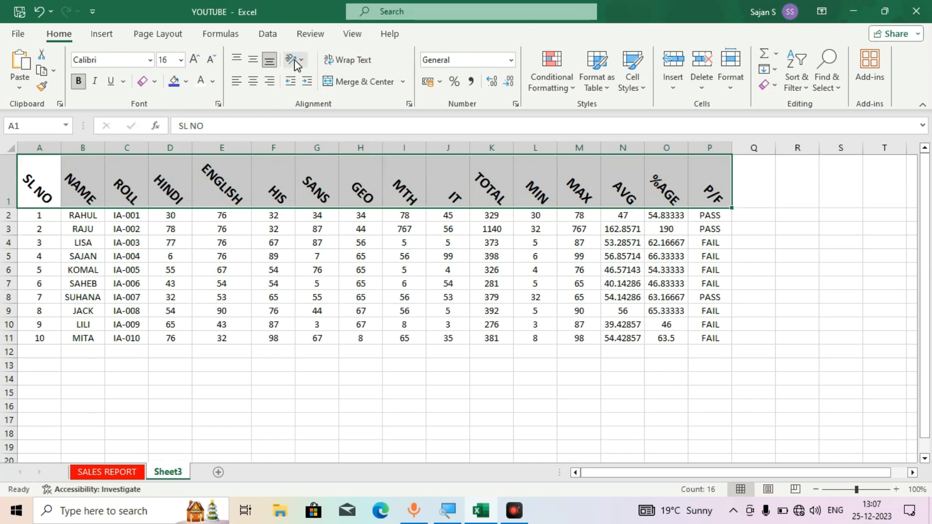
pyautogui.click(294, 59)
pyautogui.click(313, 95)
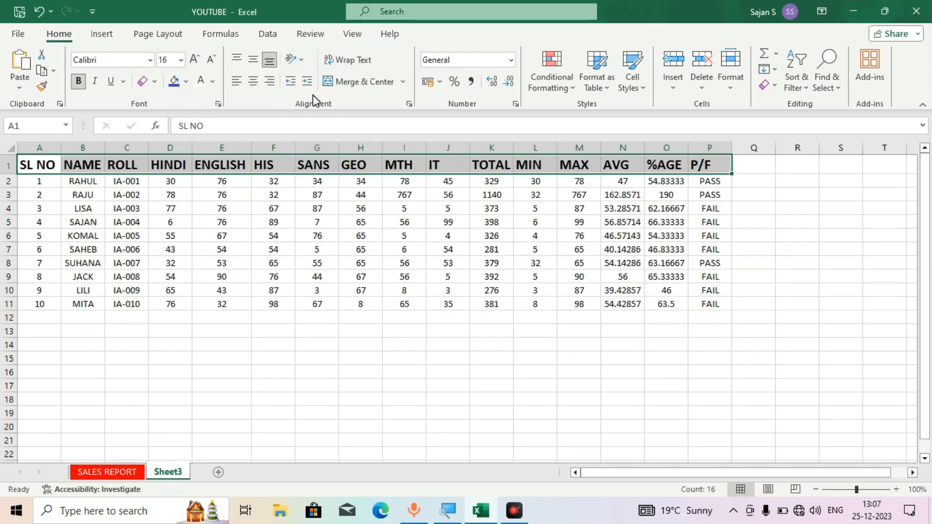
pyautogui.click(197, 222)
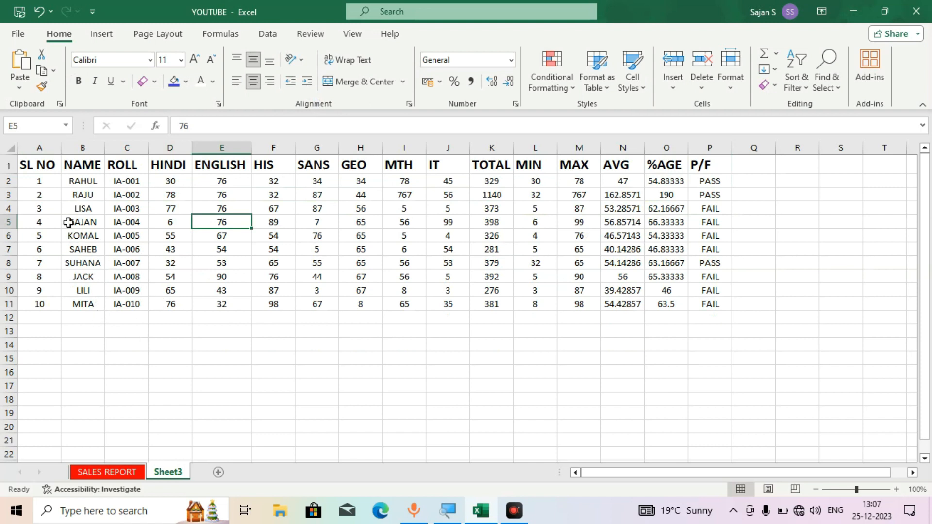
# Wrap the SL NO heading in A1 and narrow column A so the heading splits over two lines
pyautogui.click(42, 166)
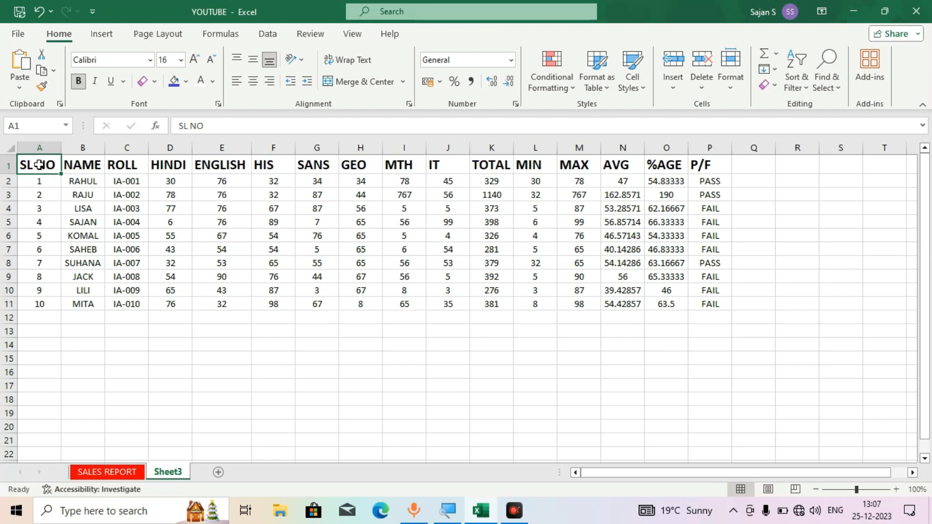
pyautogui.click(346, 62)
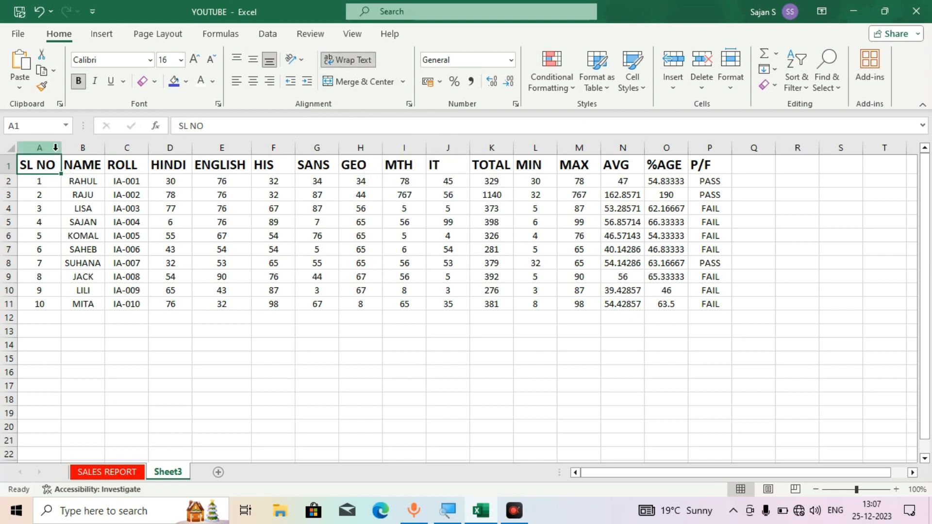
pyautogui.moveTo(61, 150); pyautogui.dragTo(8, 191)
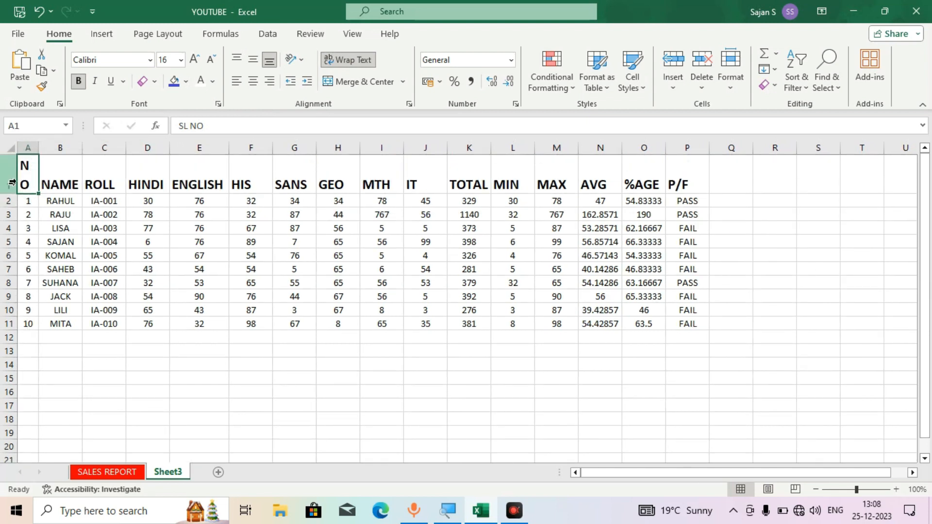
pyautogui.moveTo(36, 150); pyautogui.dragTo(44, 150)
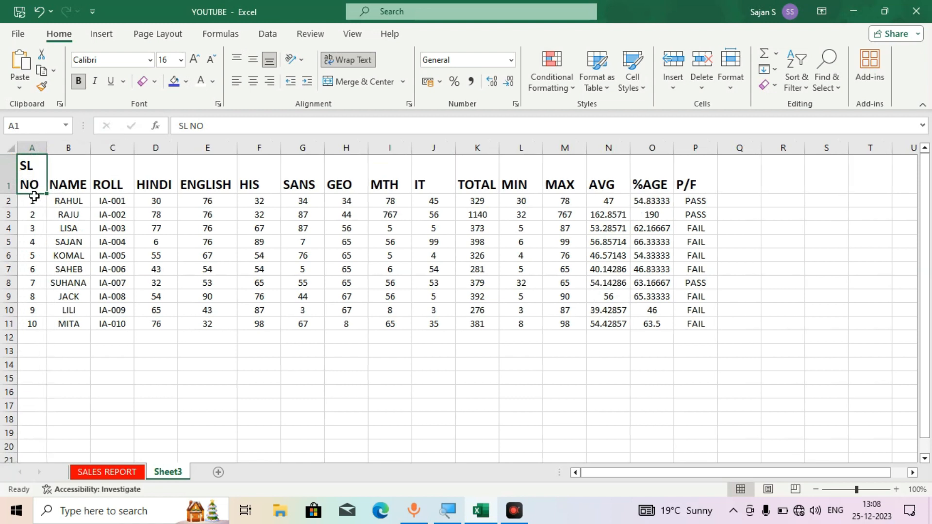
# Turn off text wrapping in A1 and readjust row 1 and column A to fit SL NO on one line
pyautogui.click(348, 66)
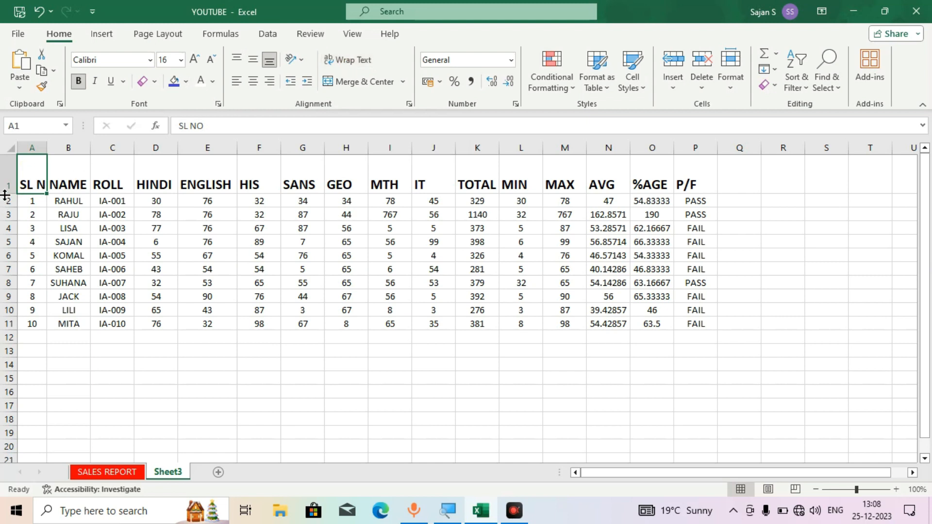
pyautogui.moveTo(5, 194); pyautogui.dragTo(55, 154)
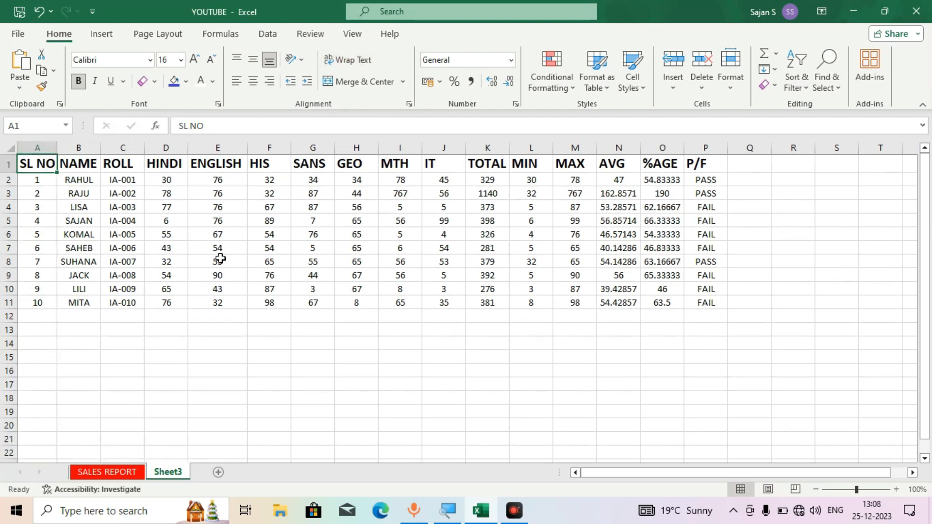
pyautogui.click(312, 272)
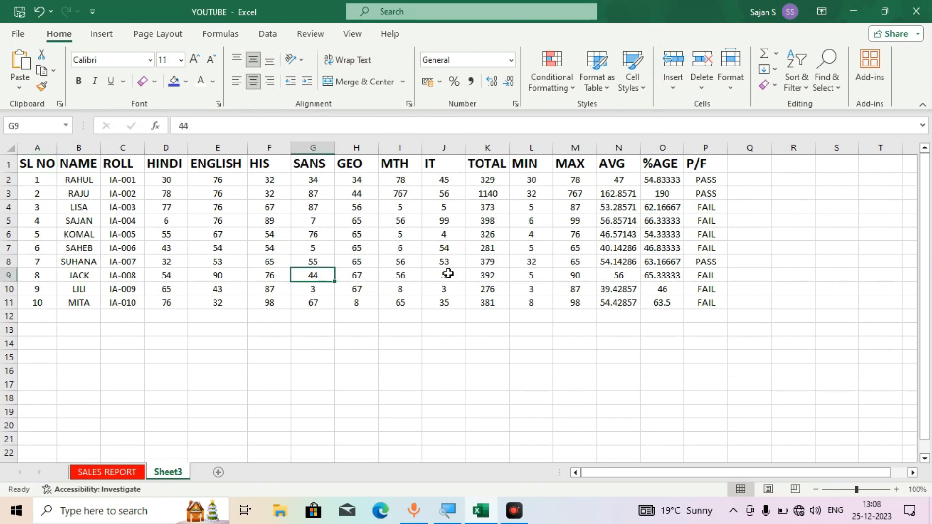
# Apply all borders to the marksheet range A1:P11
pyautogui.moveTo(712, 302); pyautogui.dragTo(16, 103)
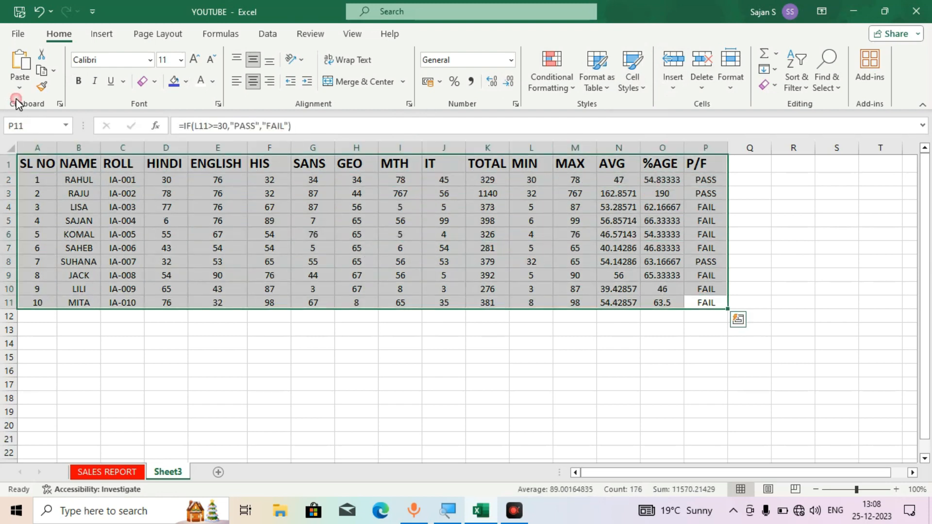
pyautogui.click(18, 34)
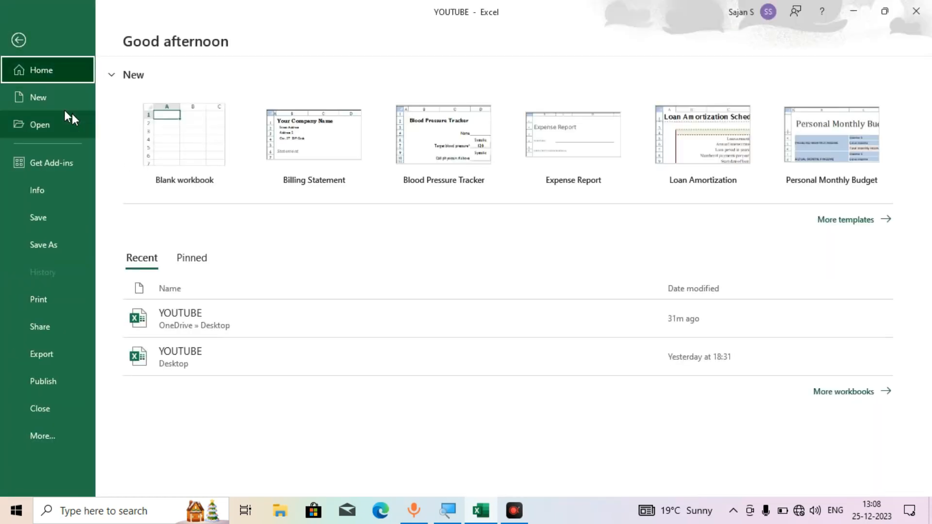
pyautogui.click(17, 40)
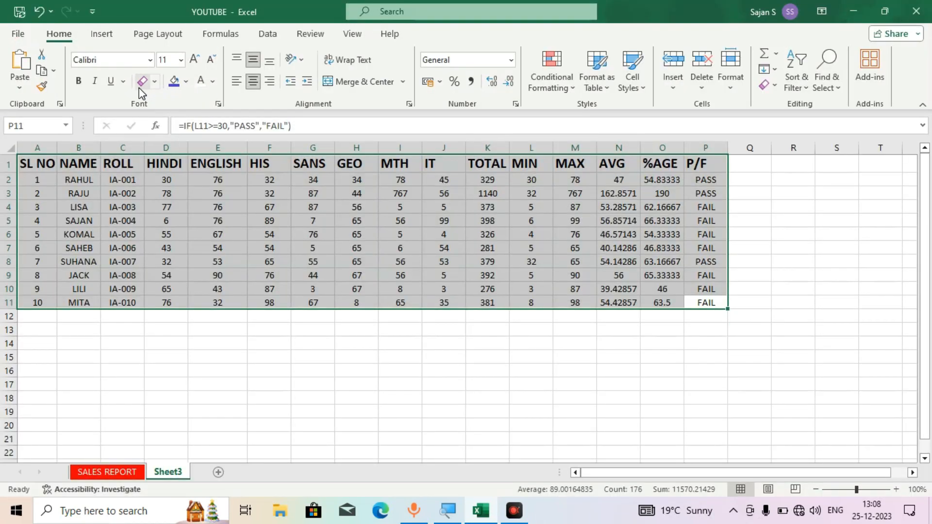
pyautogui.click(154, 82)
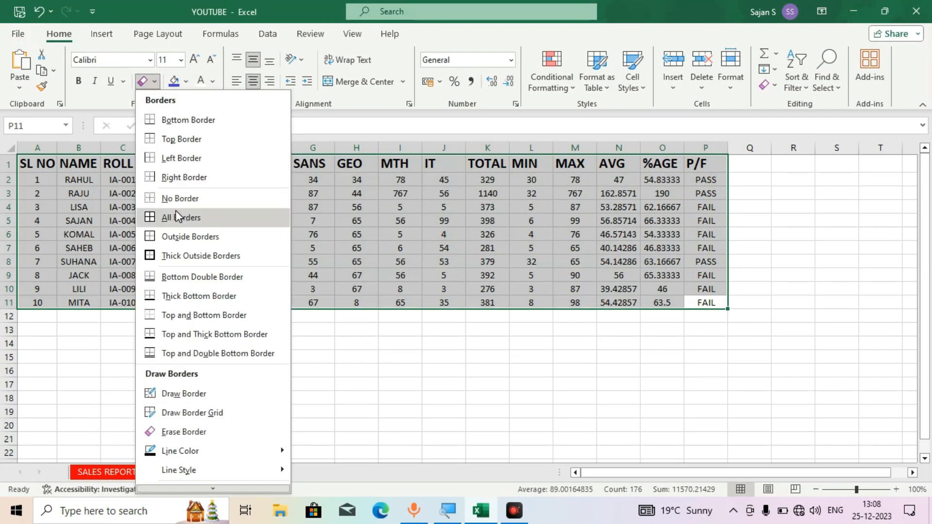
pyautogui.click(176, 212)
pyautogui.click(300, 290)
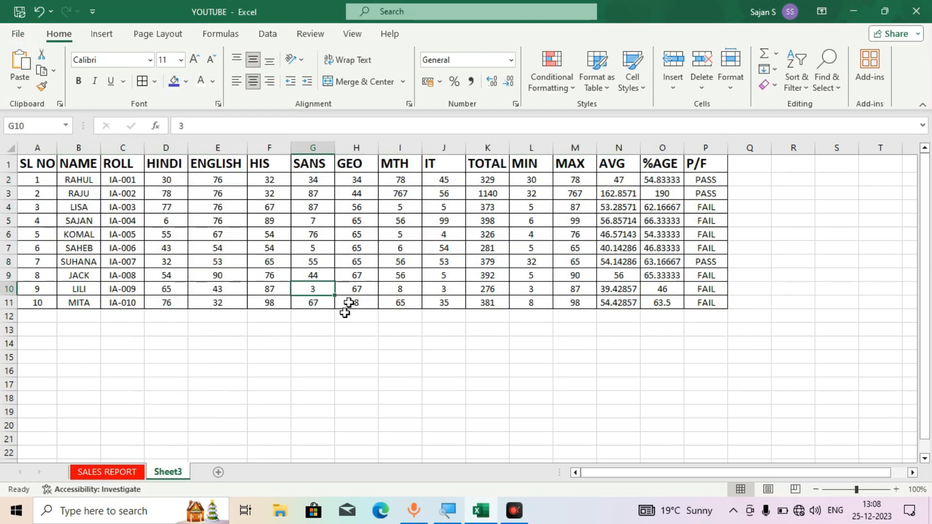
pyautogui.click(485, 343)
# Enter the sample text GFGFG in F17 and GDF in K17, outside the marksheet table
pyautogui.click(256, 381)
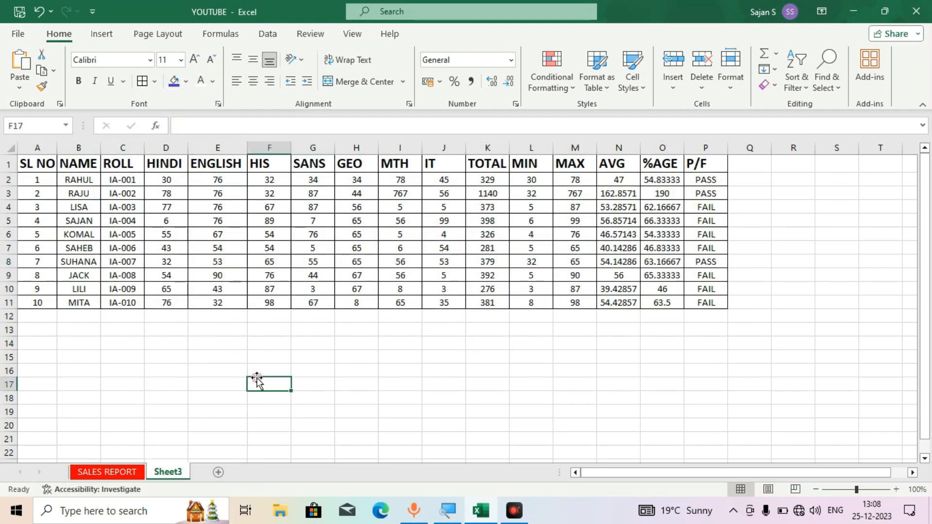
pyautogui.write('GFGFG')
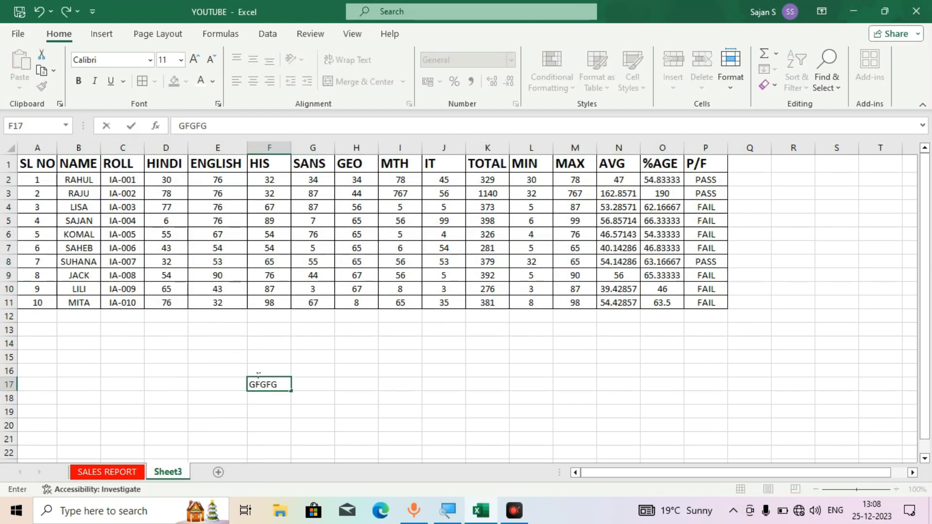
pyautogui.click(486, 385)
pyautogui.write('GDF')
pyautogui.click(415, 384)
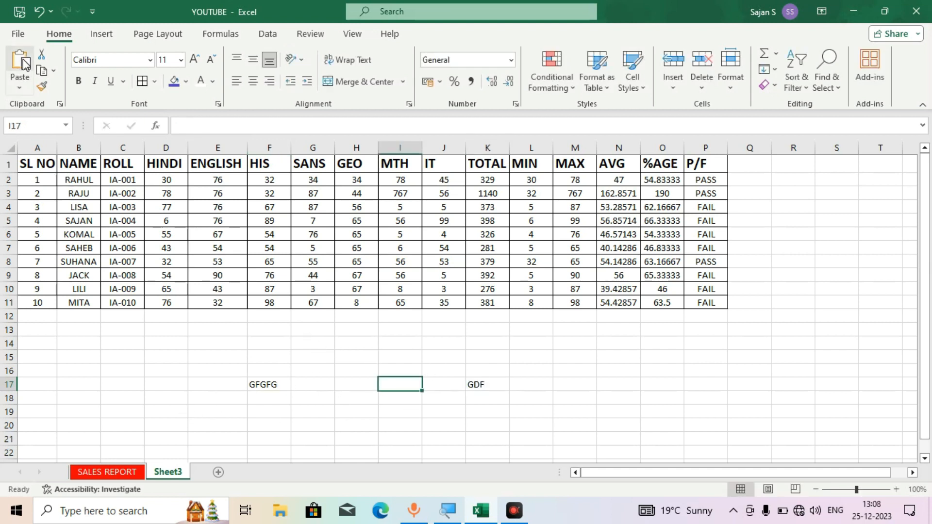
# Check the print preview of the sheet with the stray text below the table, and return to the worksheet
pyautogui.click(19, 35)
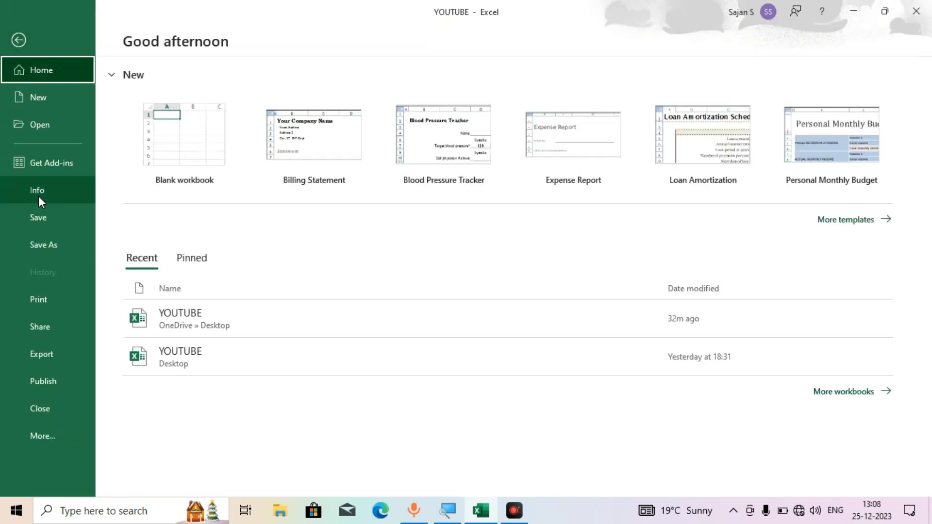
pyautogui.click(48, 305)
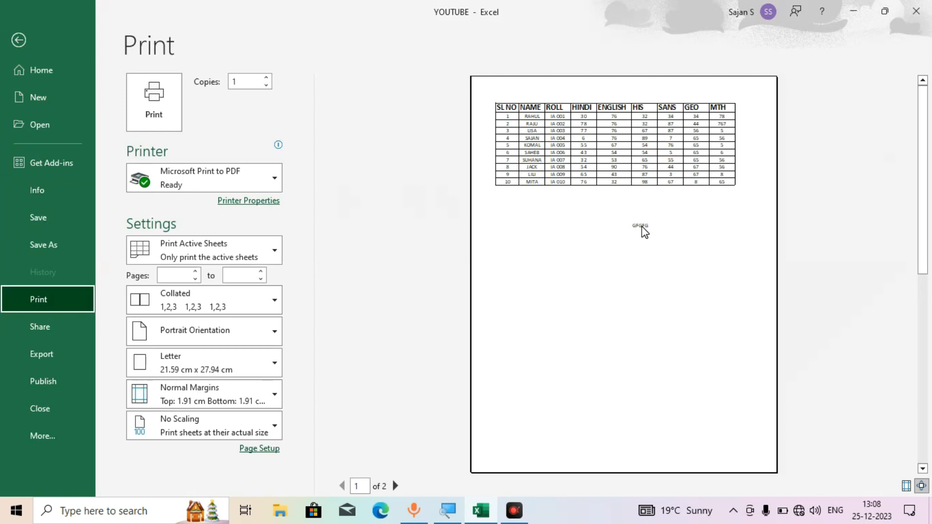
pyautogui.click(18, 41)
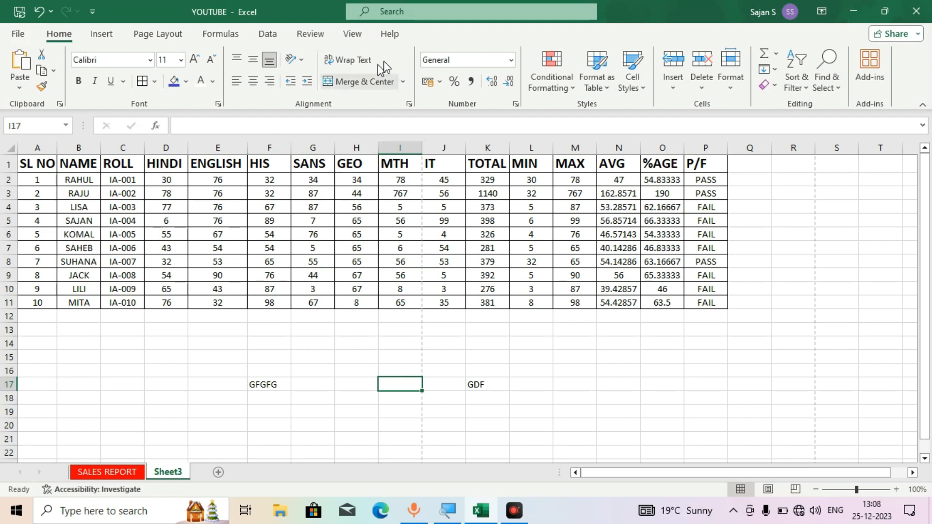
# Set the marksheet range A1:P11 as the print area
pyautogui.click(165, 41)
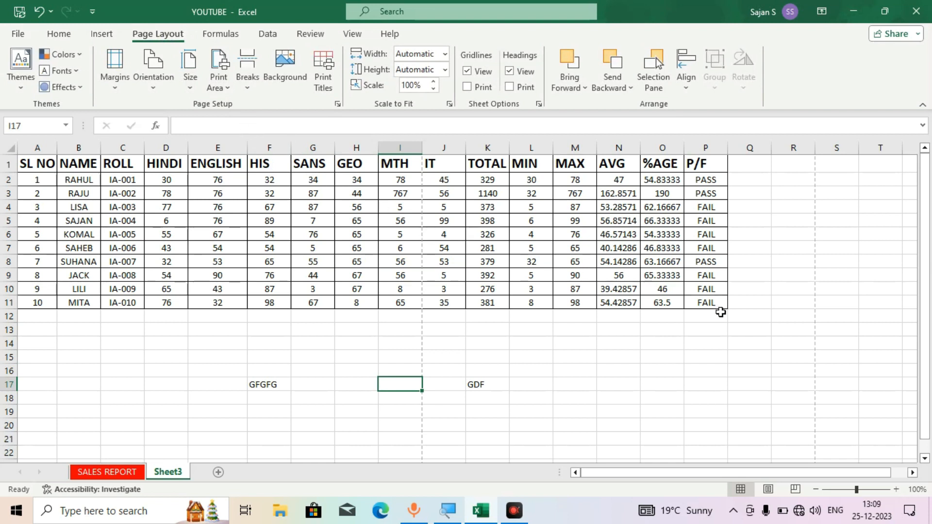
pyautogui.moveTo(707, 304); pyautogui.dragTo(30, 163)
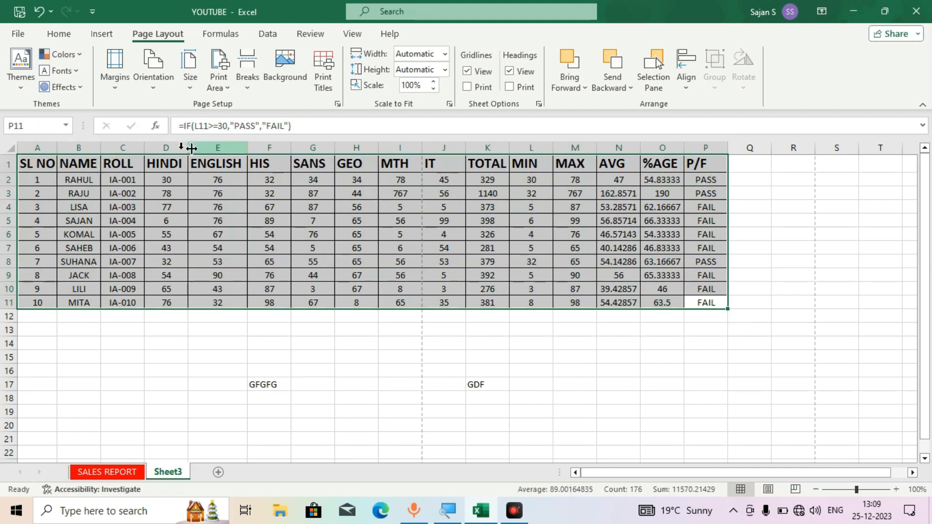
pyautogui.click(226, 80)
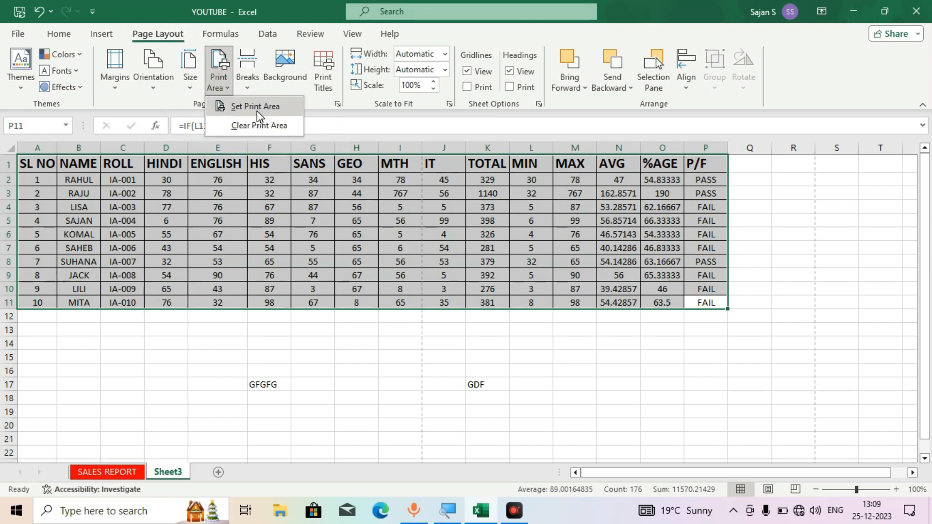
pyautogui.click(255, 107)
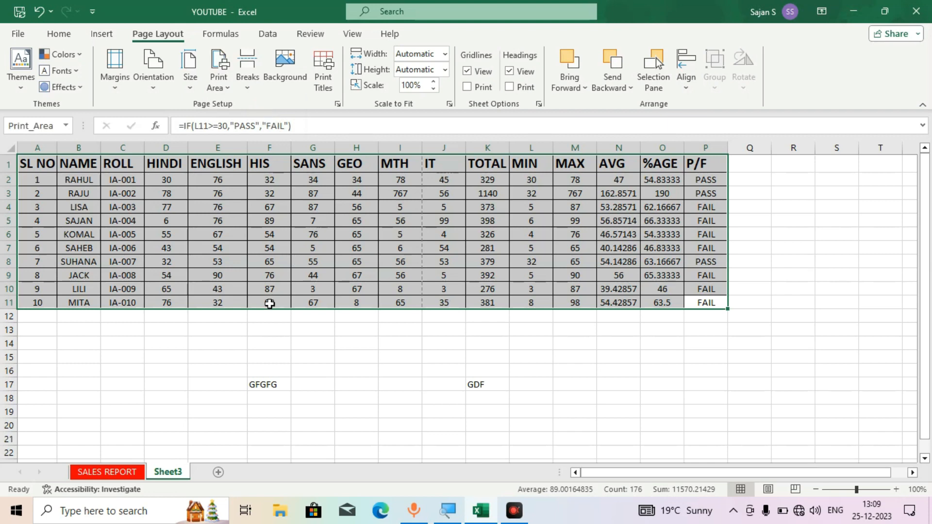
pyautogui.click(228, 342)
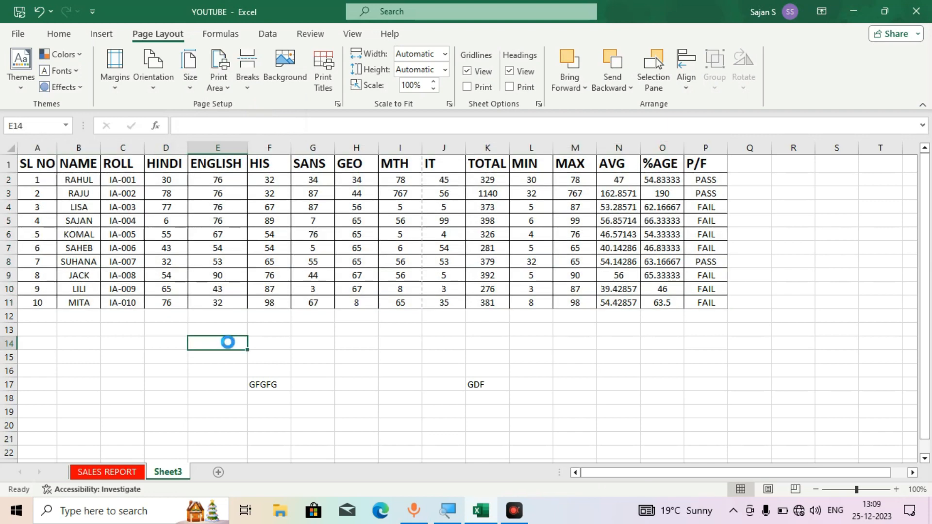
# Check the print preview of the defined print area in portrait, and return to the worksheet
pyautogui.hotkey('ctrl', 'p')
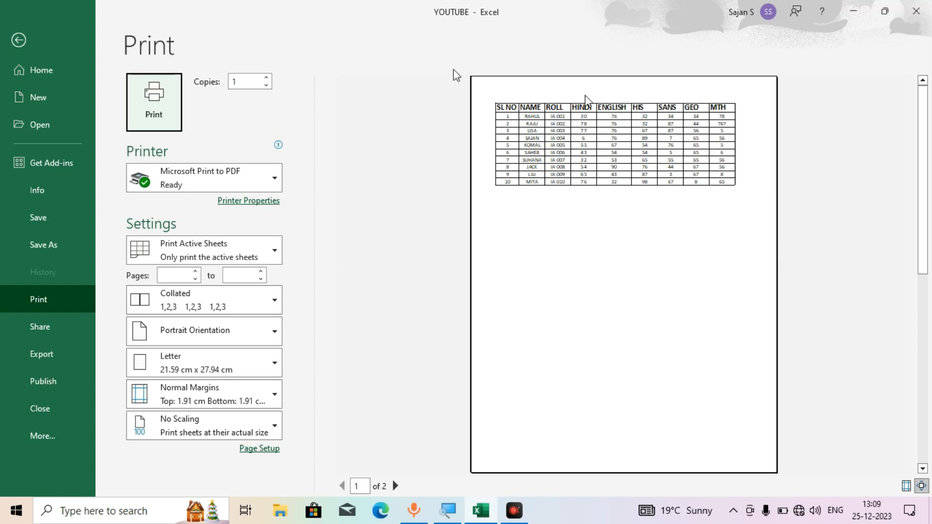
pyautogui.click(16, 43)
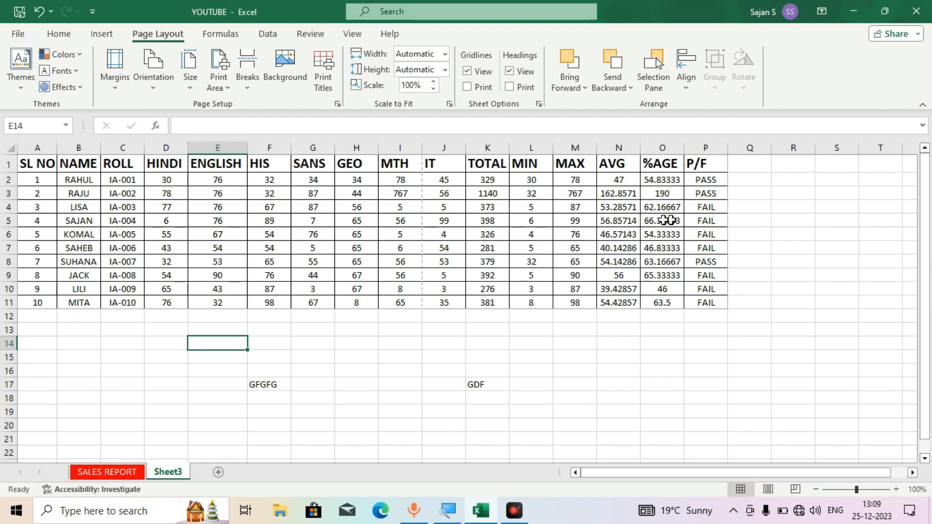
pyautogui.press('Up')
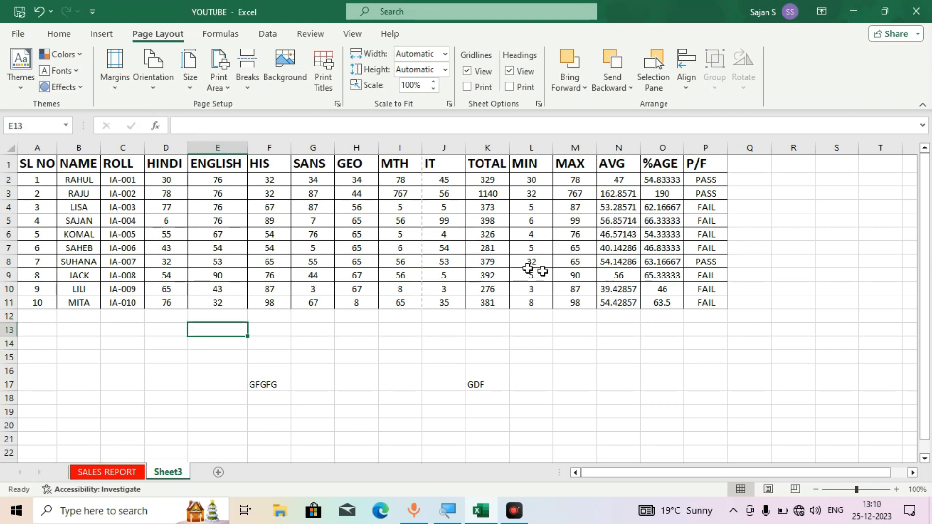
pyautogui.click(360, 336)
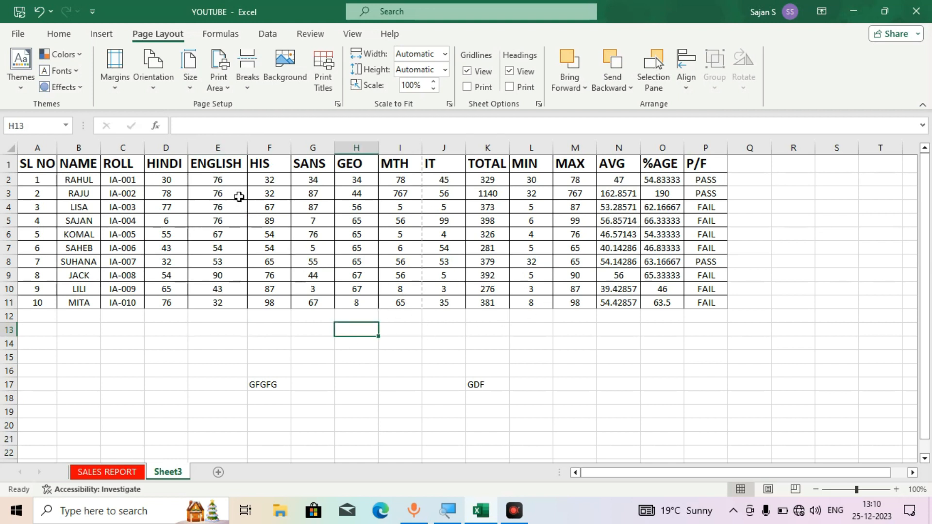
# Change the page orientation to Landscape and preview the printout
pyautogui.click(156, 65)
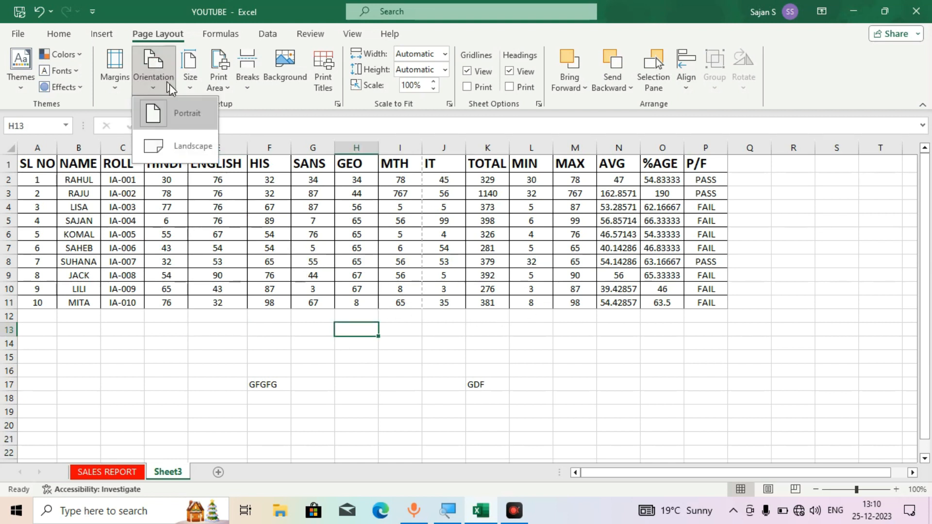
pyautogui.click(186, 152)
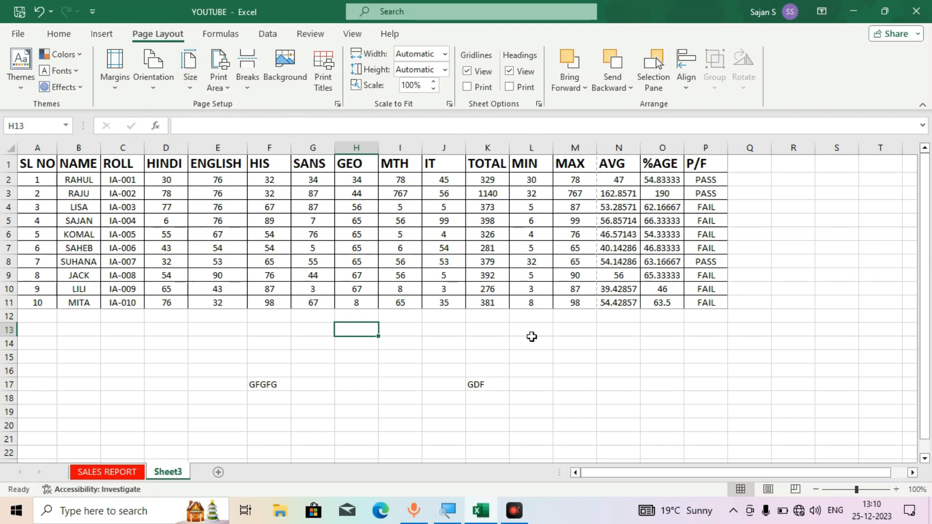
pyautogui.hotkey('ctrl', 'p')
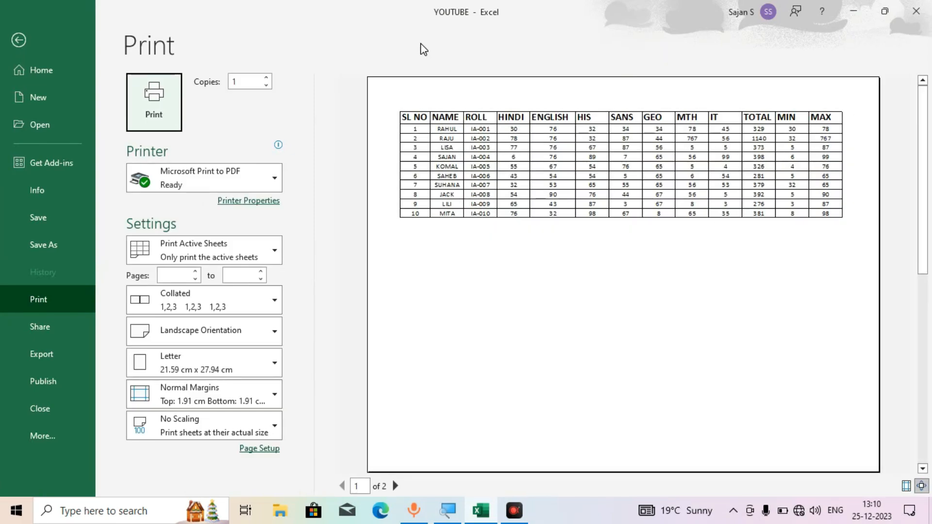
# Return to the worksheet, shorten the ENGLISH header in E1 to ENG, and narrow column E to fit it
pyautogui.click(18, 39)
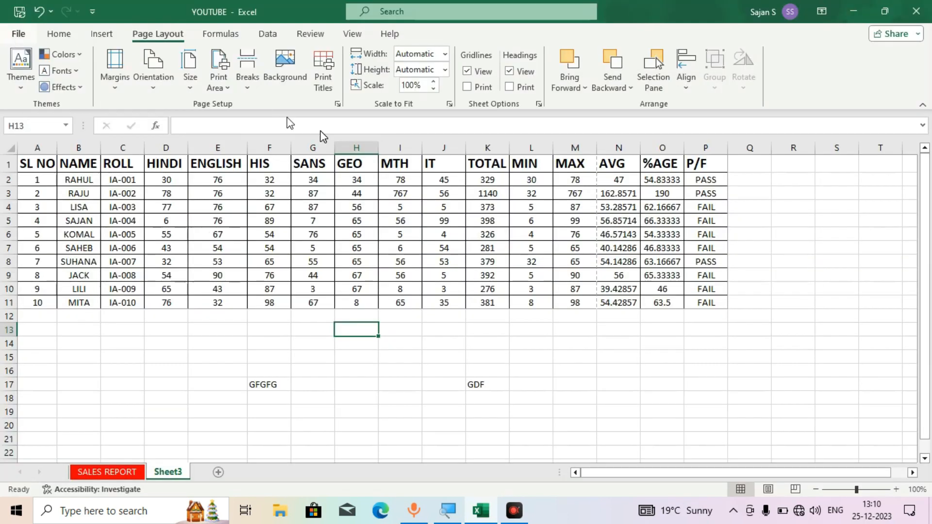
pyautogui.click(234, 165)
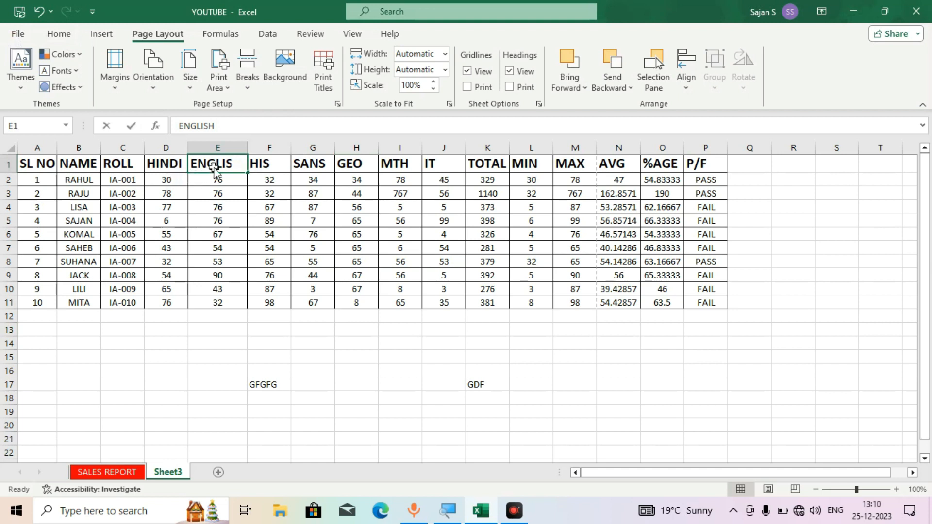
pyautogui.write('ENG')
pyautogui.press('Return')
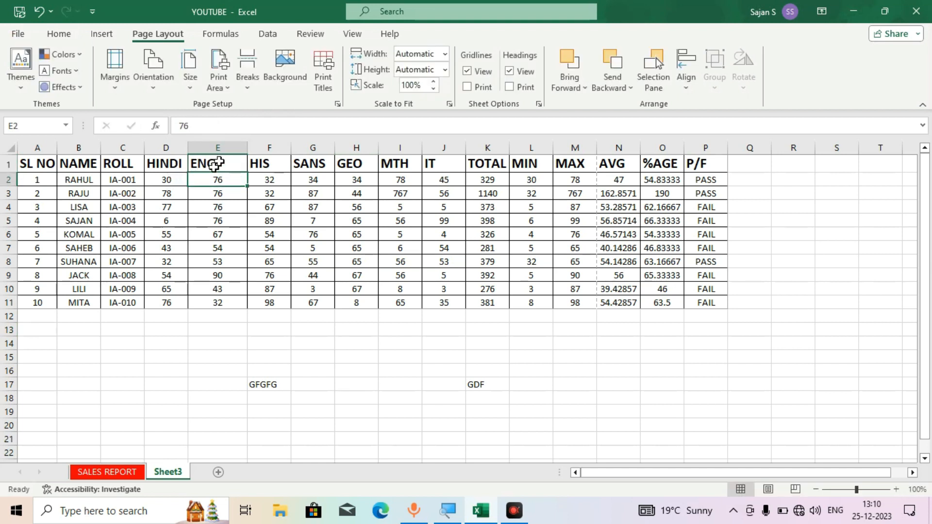
pyautogui.moveTo(248, 151); pyautogui.dragTo(226, 151)
# Shorten the HINDI header in D1 to HIN, and narrow columns D, J and L
pyautogui.click(179, 166)
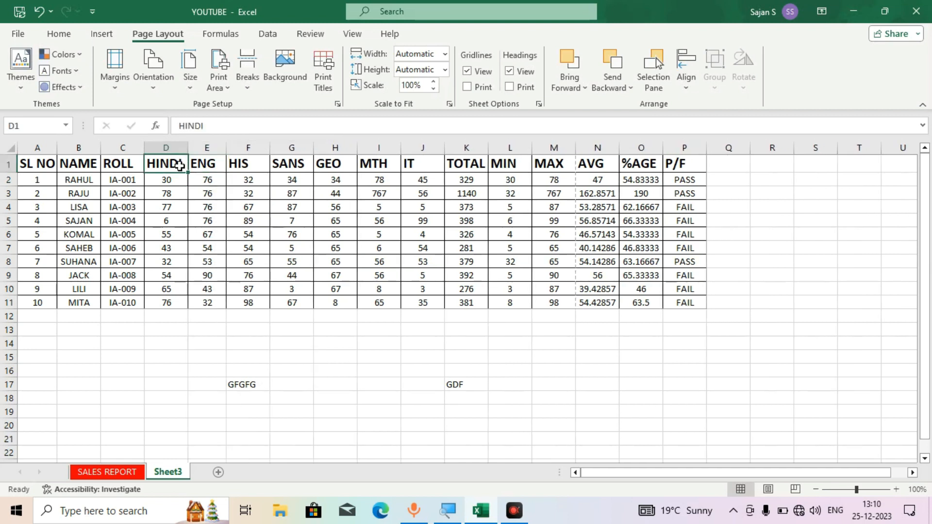
pyautogui.write('HIN')
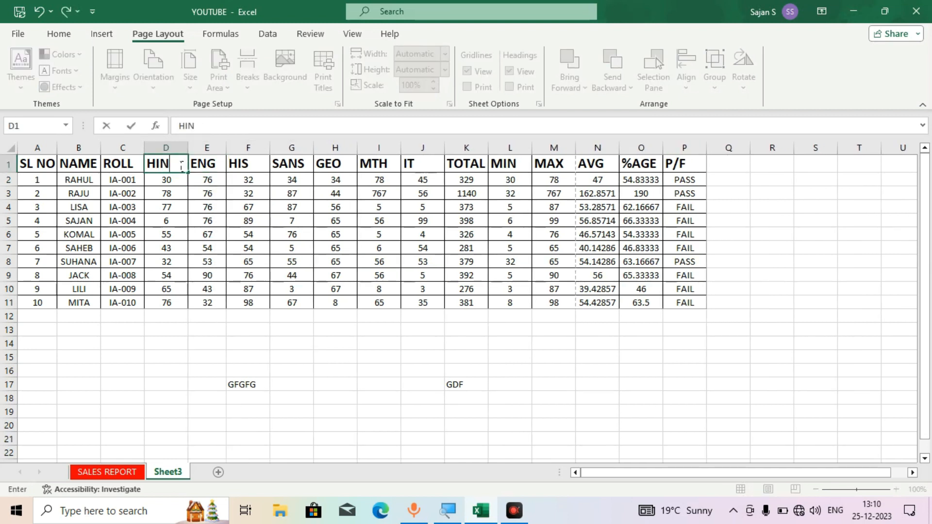
pyautogui.press('Return')
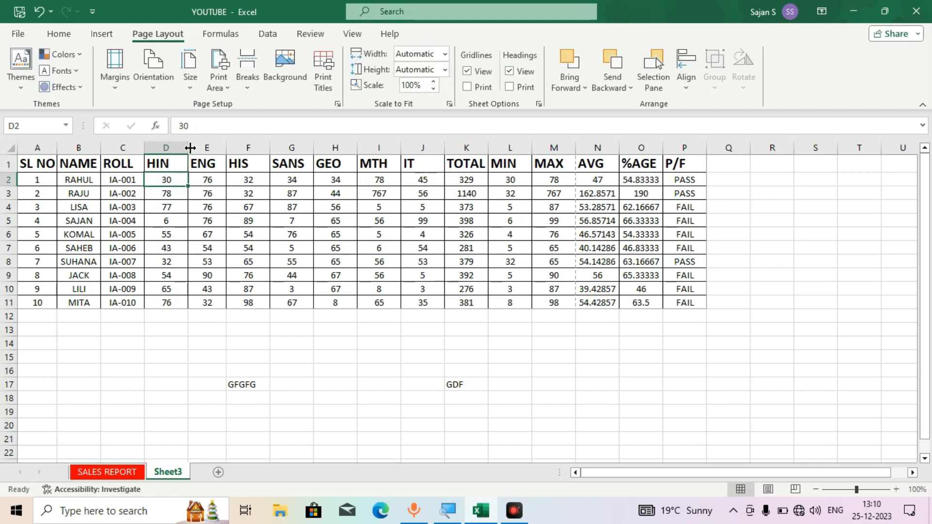
pyautogui.moveTo(190, 147); pyautogui.dragTo(180, 148)
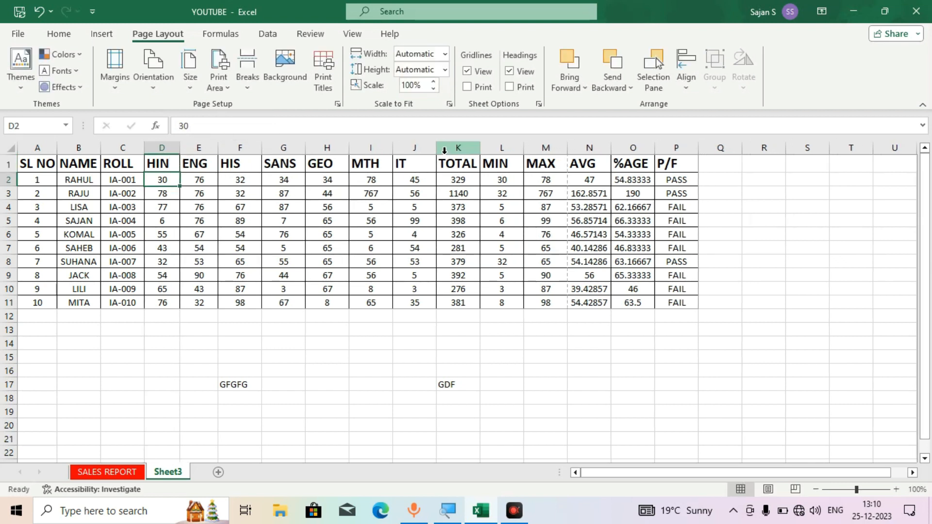
pyautogui.moveTo(436, 148); pyautogui.dragTo(426, 148)
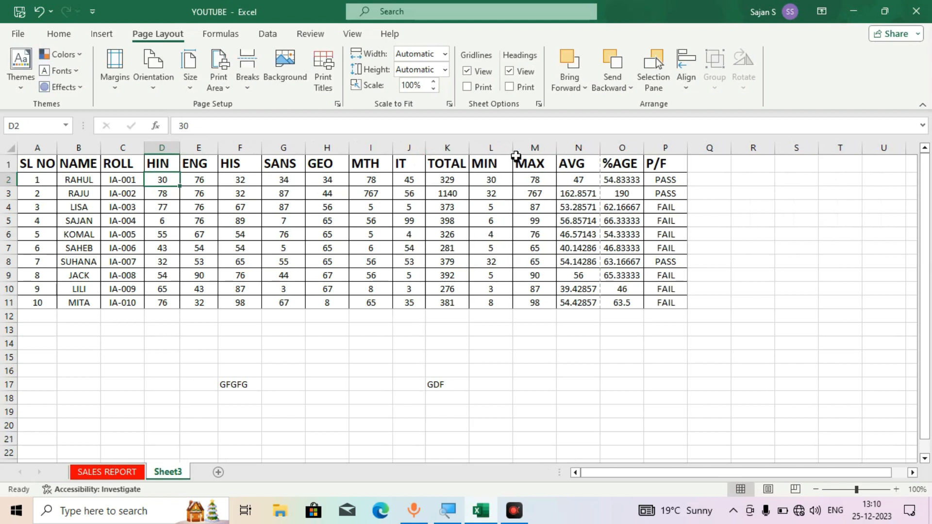
pyautogui.moveTo(510, 148); pyautogui.dragTo(504, 148)
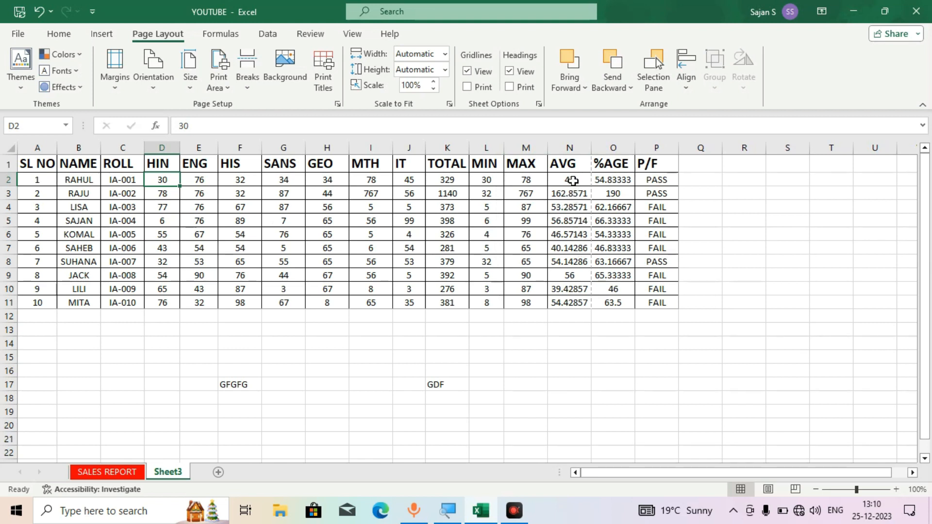
# Format the AVG and %AGE values in N2:O11 with two decimal places, and narrow columns N and O
pyautogui.moveTo(573, 180); pyautogui.dragTo(607, 303)
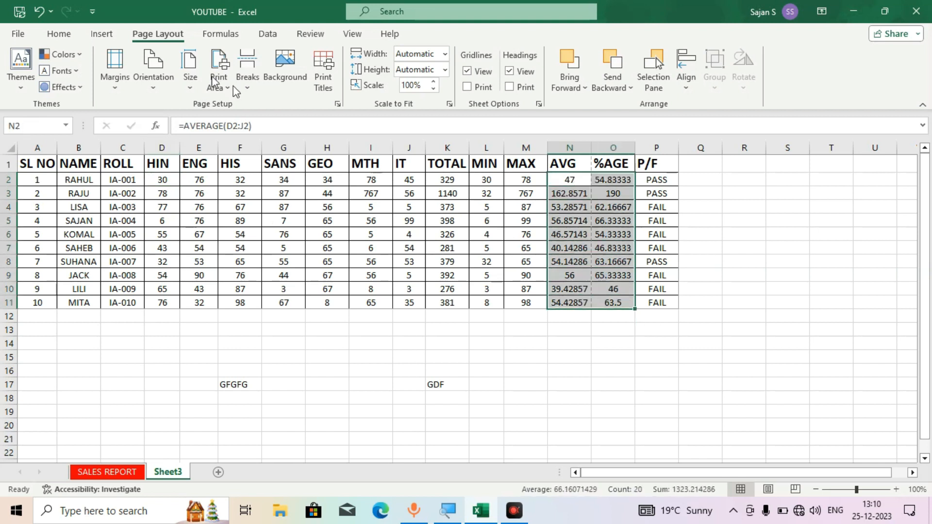
pyautogui.click(59, 33)
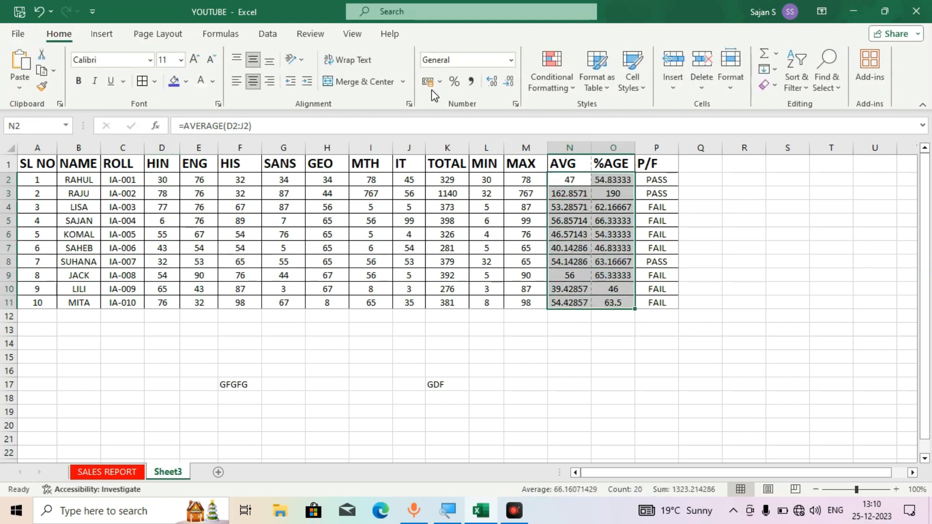
pyautogui.click(509, 83)
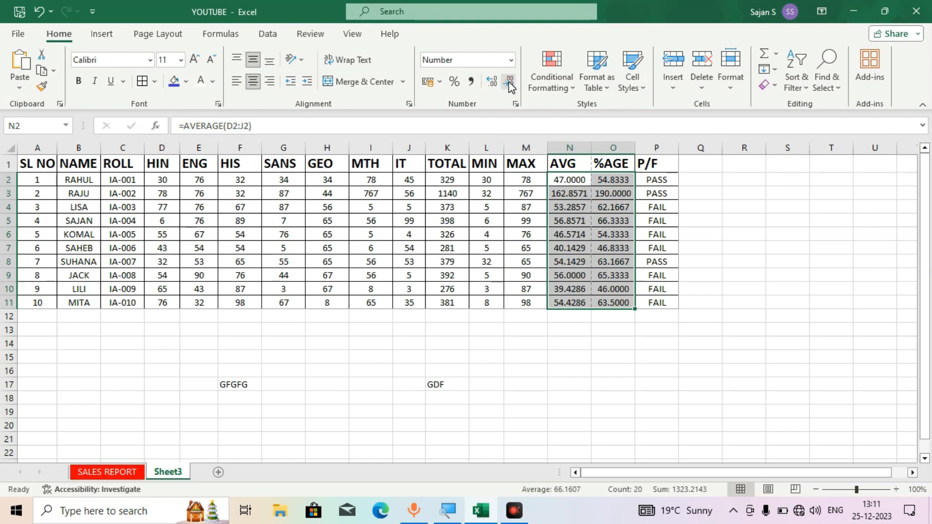
pyautogui.click(492, 82)
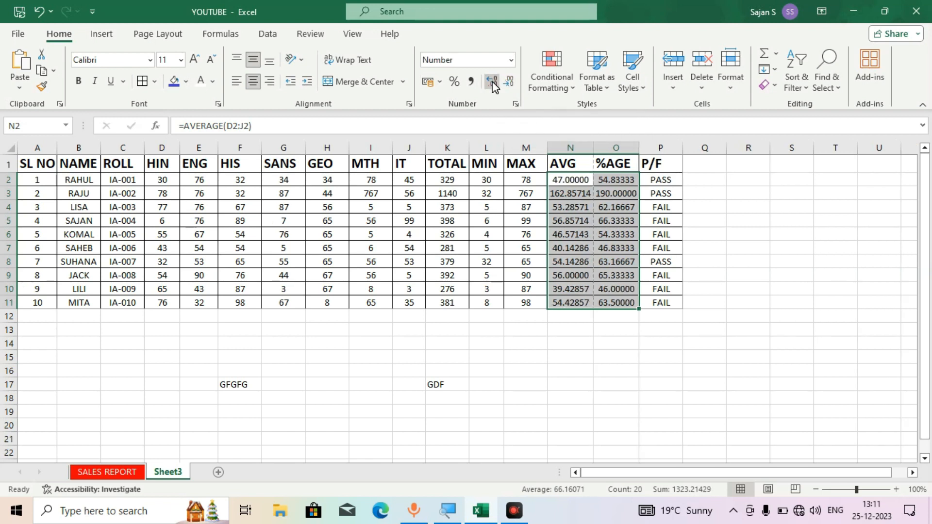
pyautogui.click(493, 81)
pyautogui.click(493, 82)
pyautogui.click(509, 84)
pyautogui.click(509, 83)
pyautogui.click(509, 84)
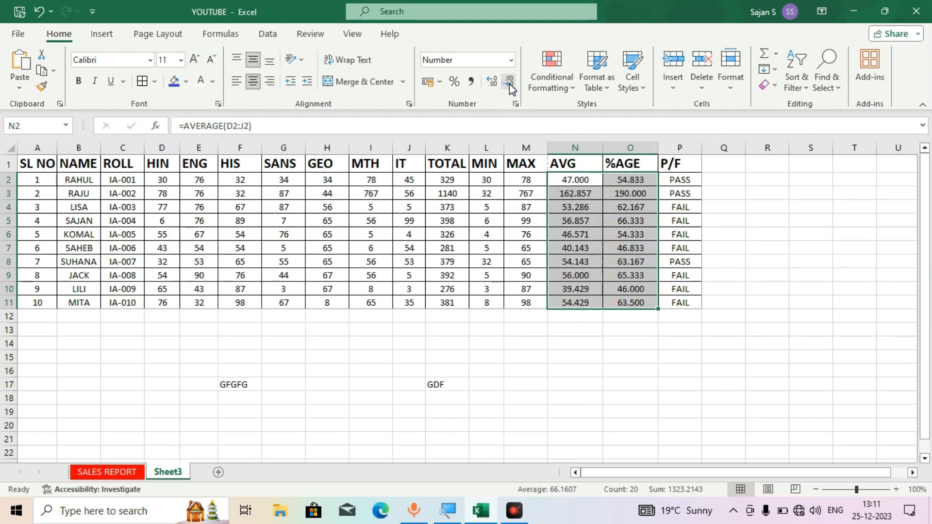
pyautogui.click(509, 84)
pyautogui.click(509, 83)
pyautogui.click(509, 83)
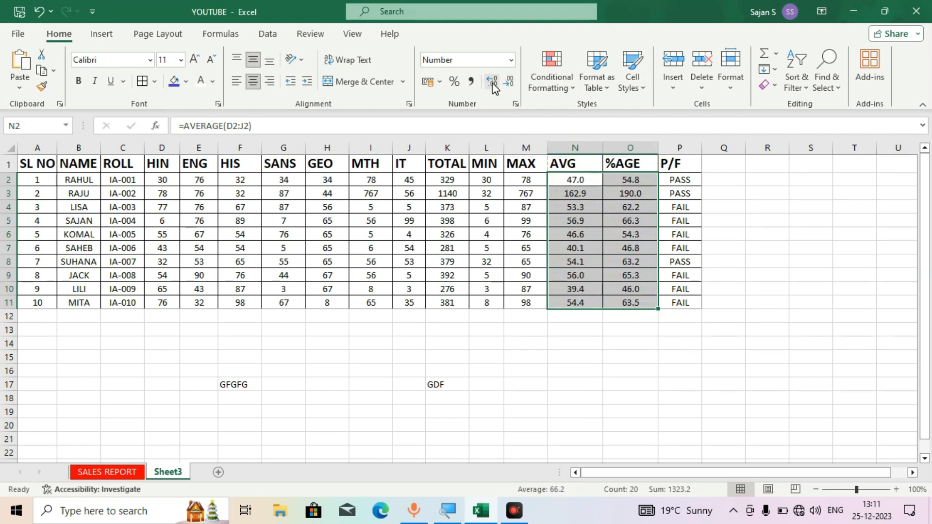
pyautogui.click(493, 83)
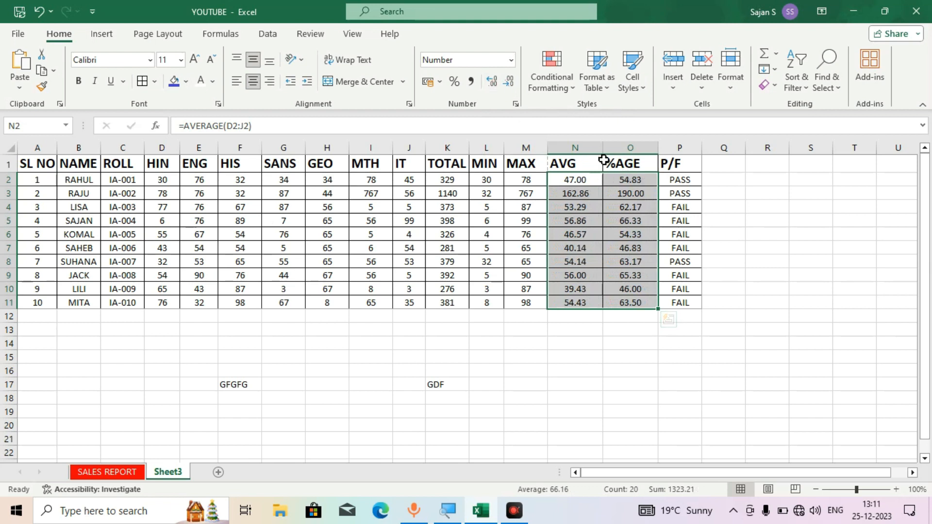
pyautogui.moveTo(603, 146); pyautogui.dragTo(636, 147)
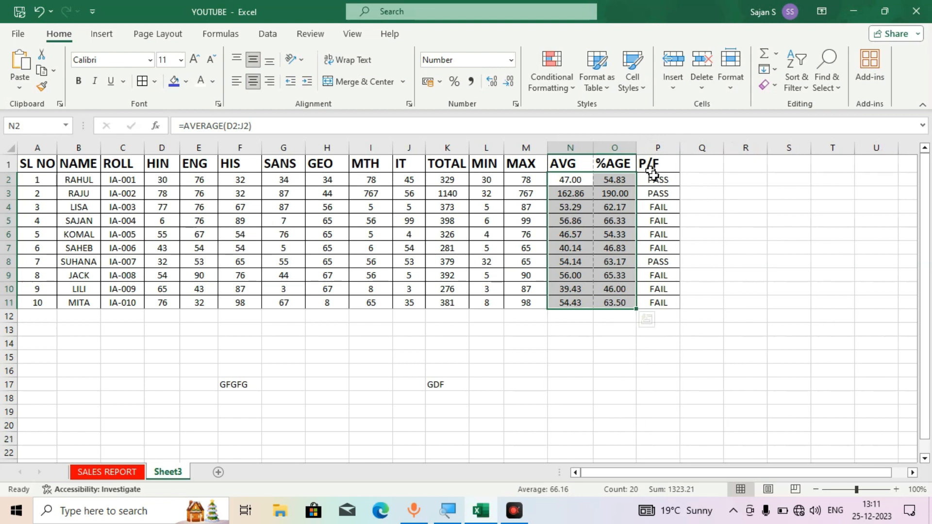
pyautogui.click(659, 204)
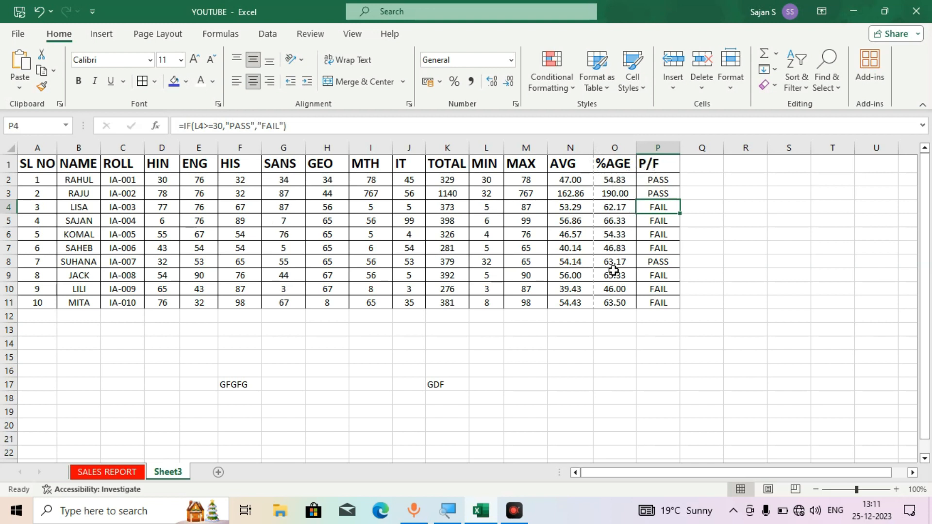
# Clear the print area defined for the marksheet range A1:P11
pyautogui.moveTo(654, 303); pyautogui.dragTo(33, 166)
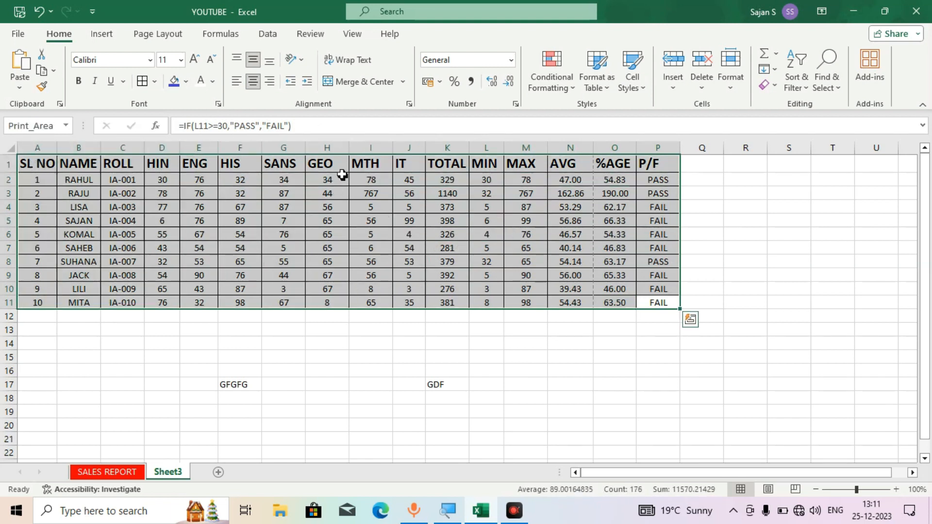
pyautogui.click(164, 35)
pyautogui.click(219, 82)
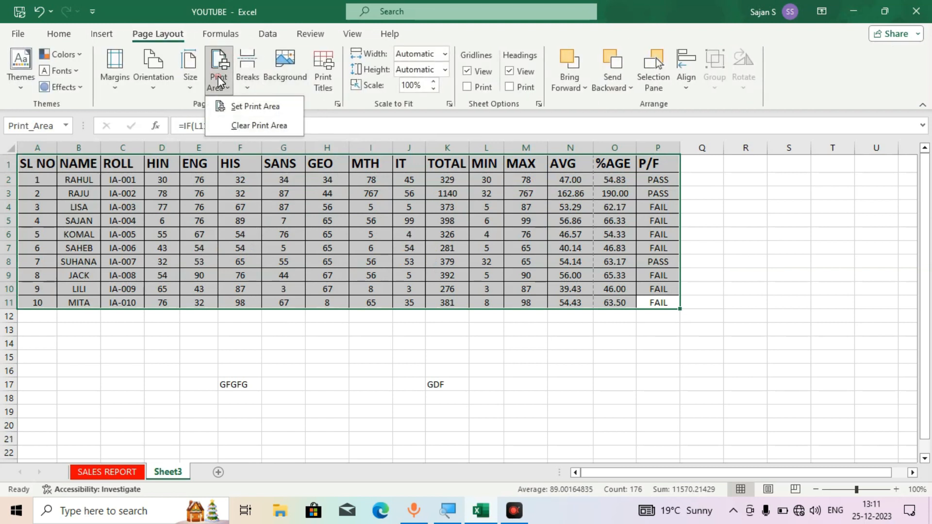
pyautogui.click(245, 125)
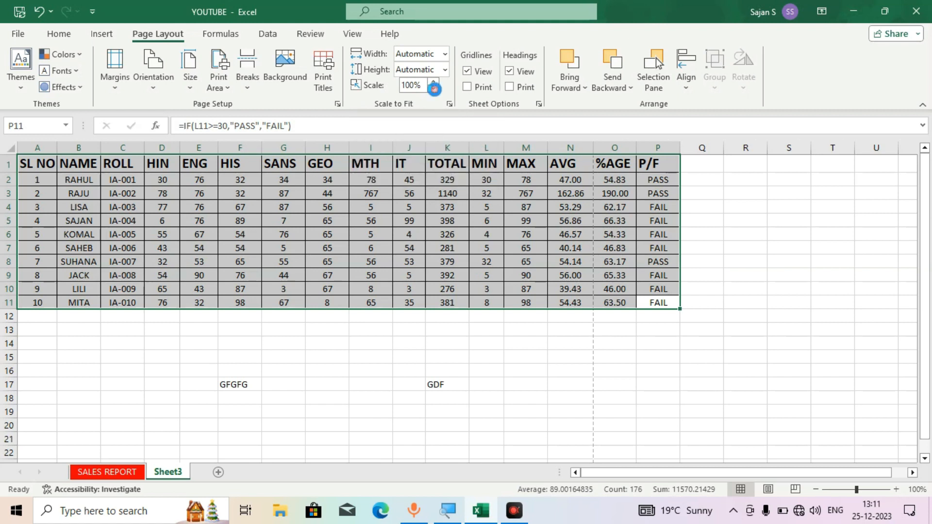
# Reduce the print scale of the sheet to 80% to fit all marksheet columns on one page
pyautogui.click(433, 89)
pyautogui.click(433, 89)
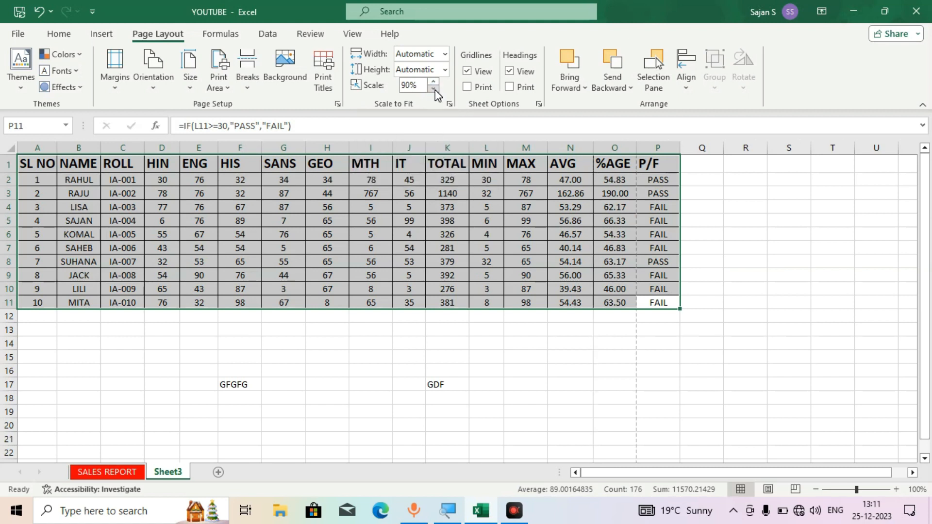
pyautogui.click(434, 88)
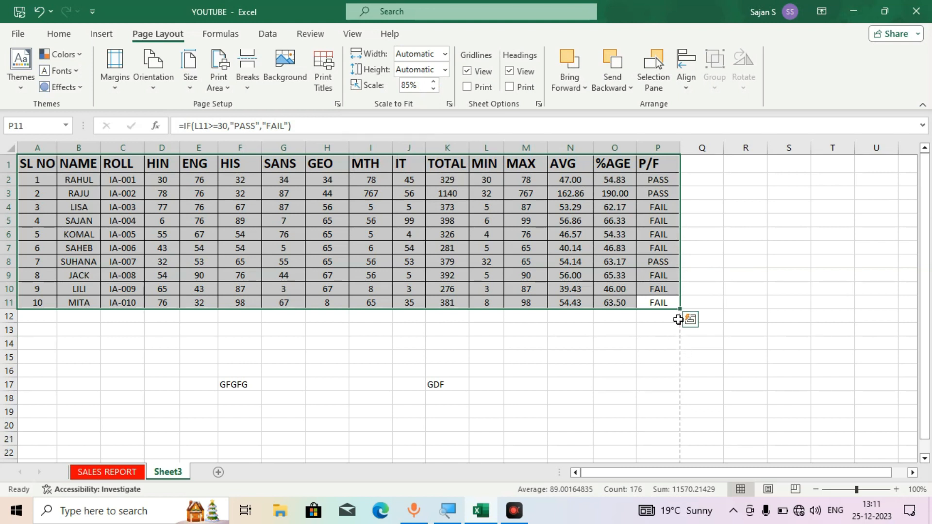
pyautogui.click(434, 90)
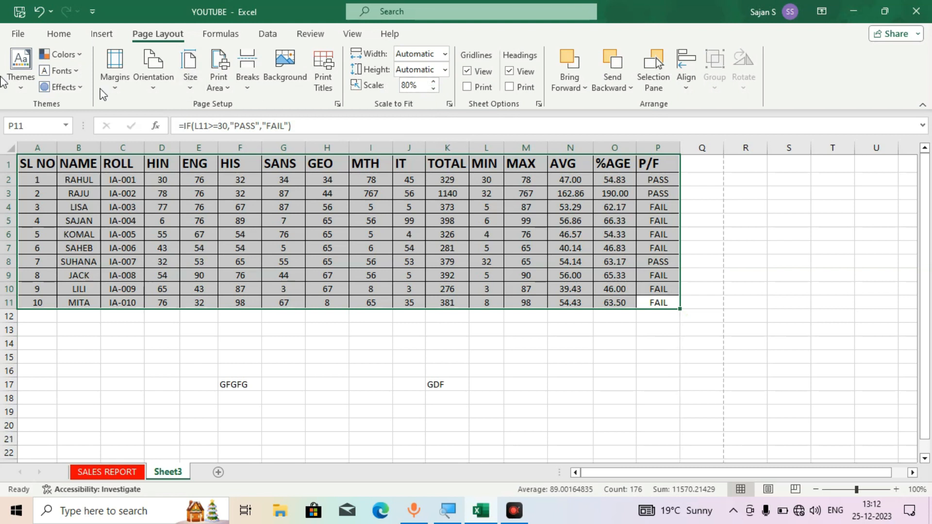
# Check the print preview of the scaled landscape marksheet, and return to the worksheet
pyautogui.click(19, 35)
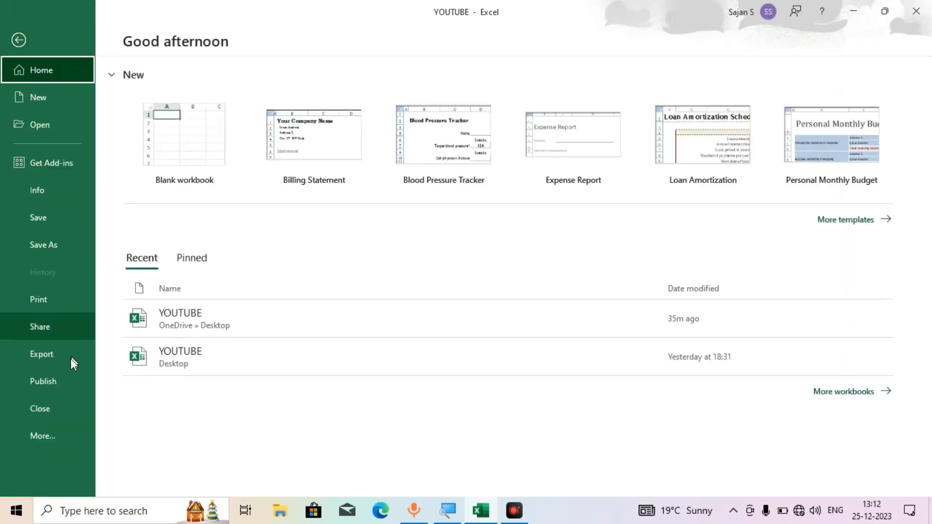
pyautogui.click(63, 302)
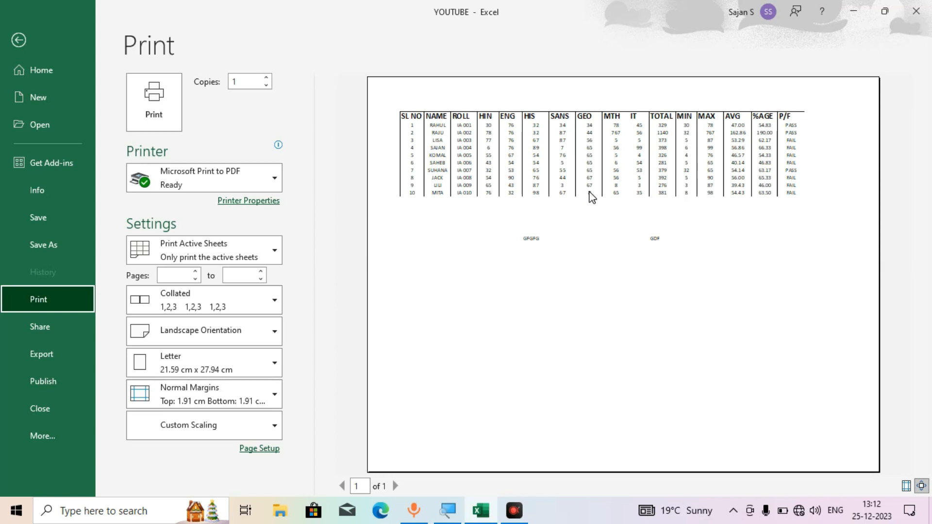
pyautogui.click(19, 41)
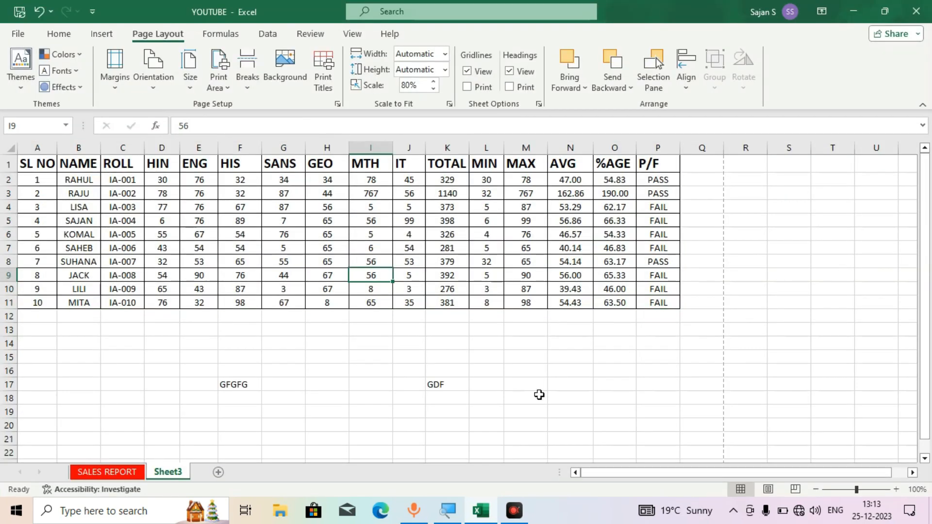
# Save the workbook under the new name FIRST PROJECT as an Excel Workbook in the Desktop folder
pyautogui.click(20, 34)
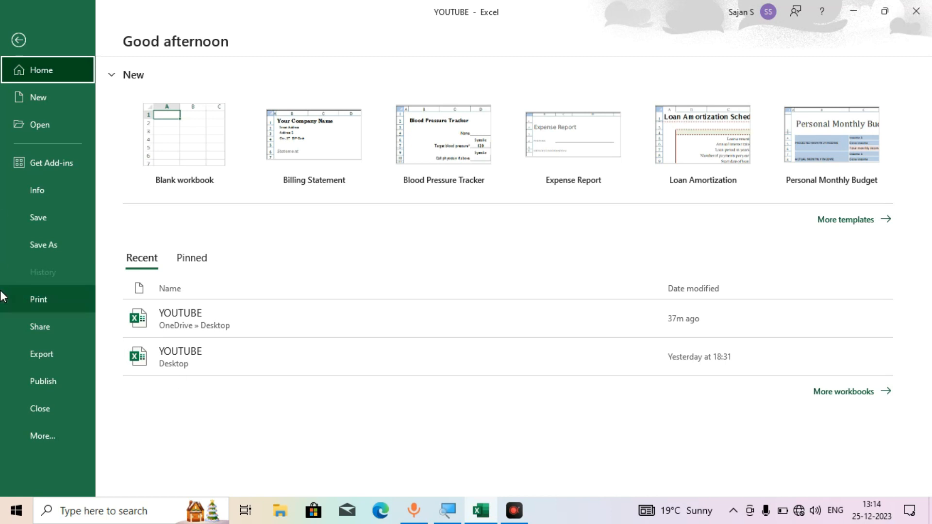
pyautogui.click(18, 42)
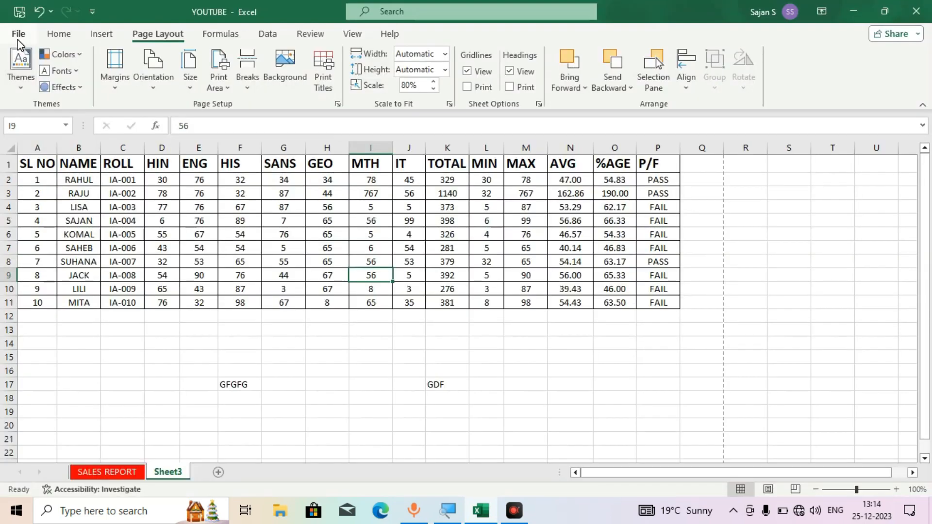
pyautogui.click(17, 41)
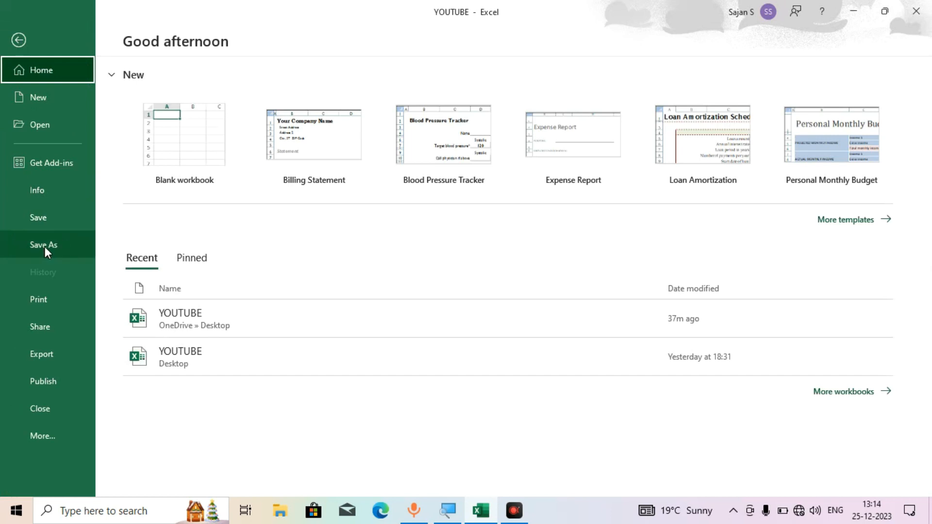
pyautogui.click(45, 247)
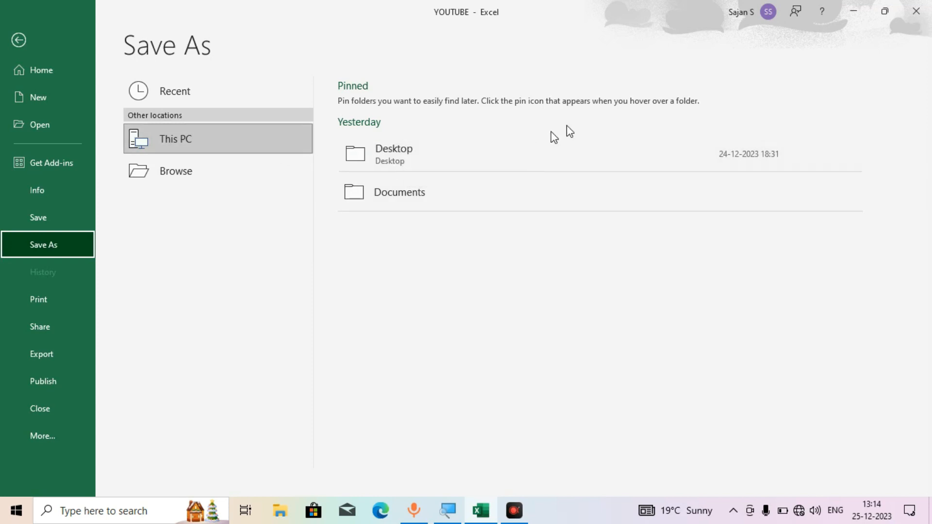
pyautogui.click(853, 14)
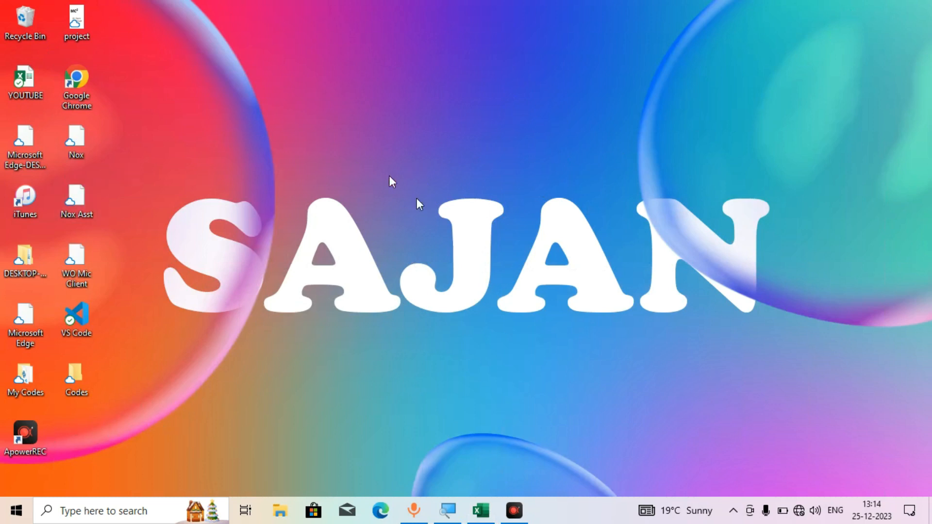
pyautogui.click(483, 509)
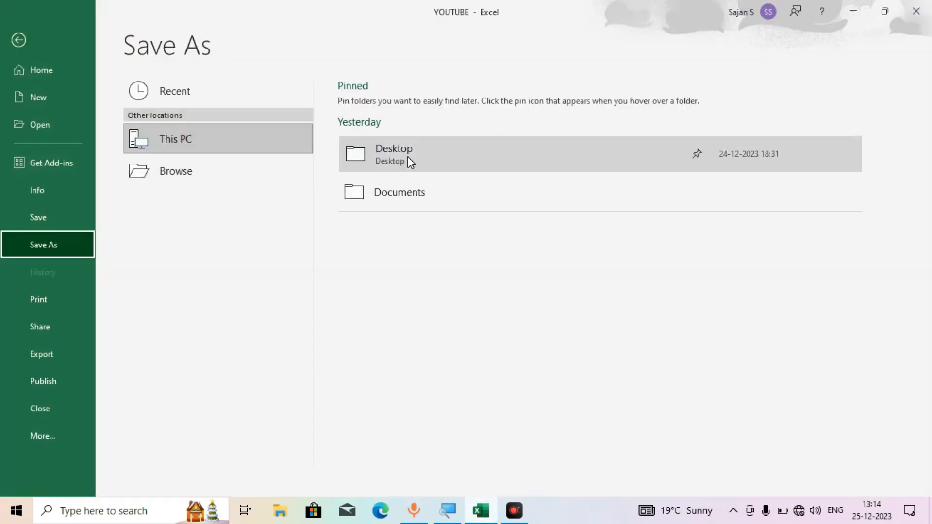
pyautogui.click(439, 151)
pyautogui.click(439, 151)
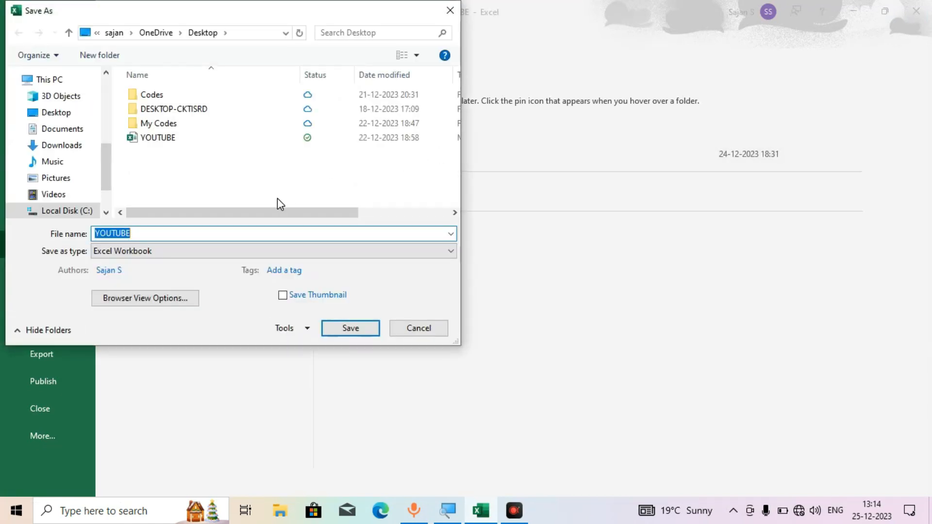
pyautogui.press('BackSpace')
pyautogui.write('FIRST PROJECT')
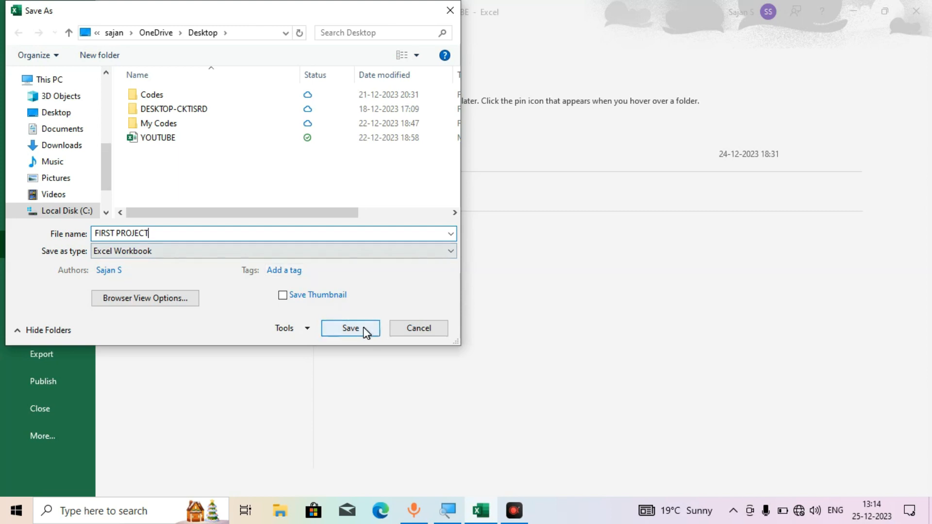
pyautogui.click(351, 328)
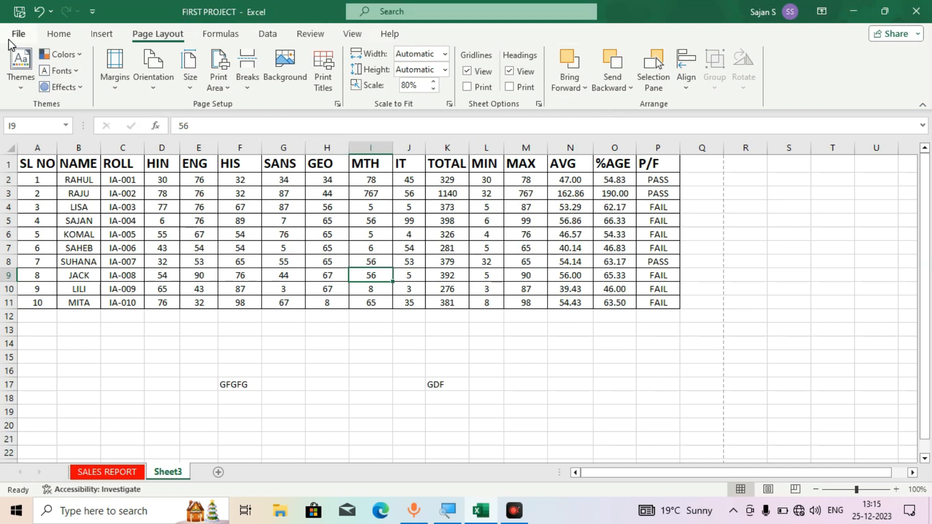
# Save another copy of the workbook as XYZ on Local Disk (D:), and close it
pyautogui.click(20, 32)
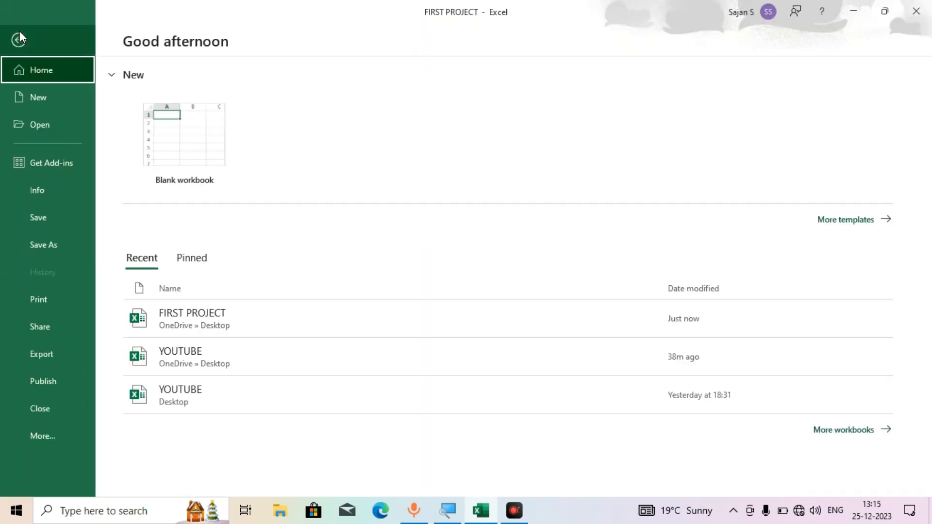
pyautogui.click(53, 250)
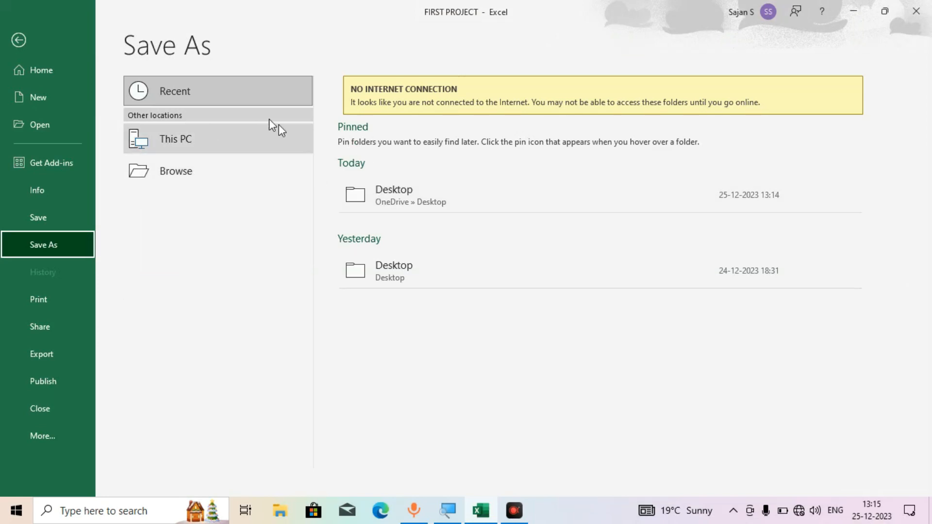
pyautogui.click(187, 179)
pyautogui.click(478, 293)
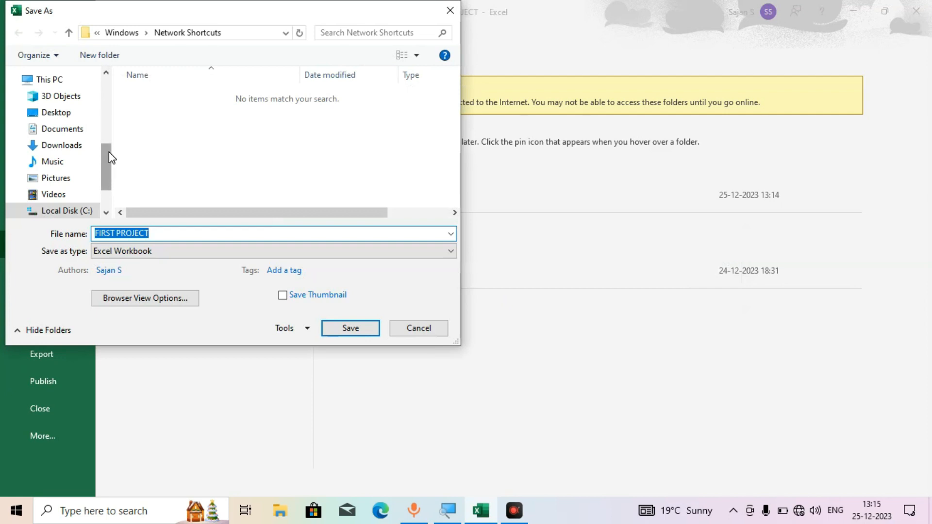
pyautogui.moveTo(109, 152)
pyautogui.mouseDown()
pyautogui.moveTo(111, 162)
pyautogui.moveTo(108, 146)
pyautogui.mouseUp()
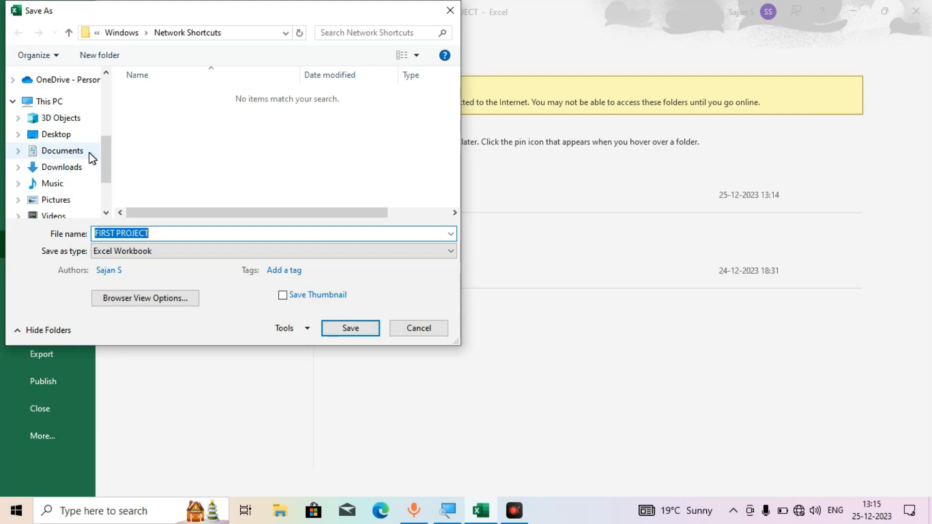
pyautogui.moveTo(108, 166); pyautogui.dragTo(108, 188)
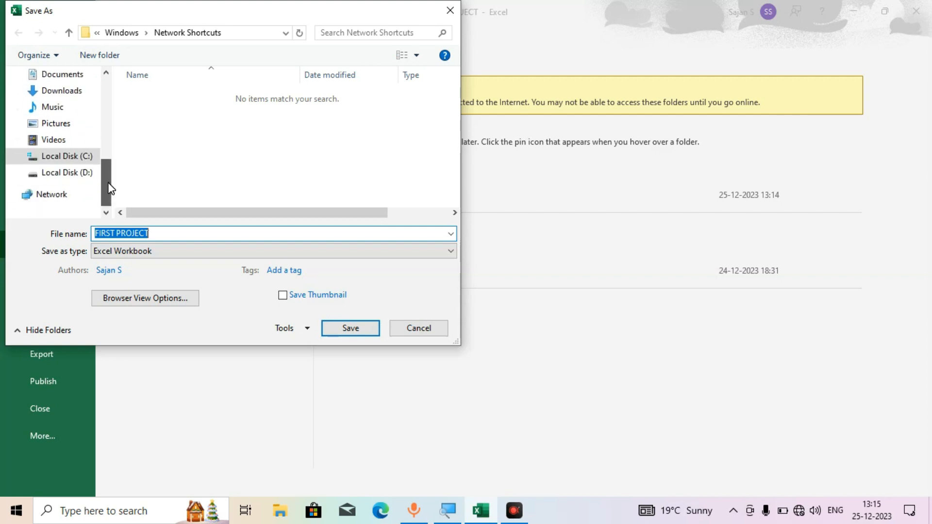
pyautogui.click(83, 177)
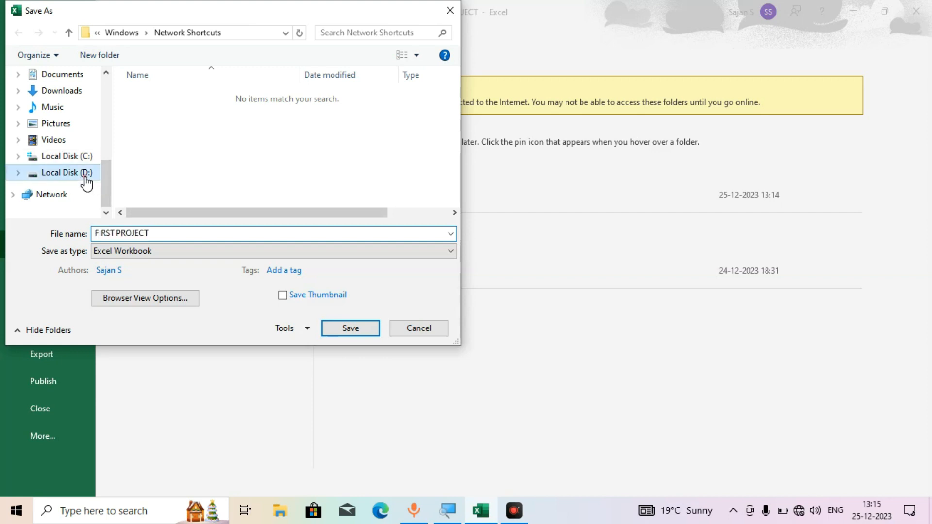
pyautogui.click(167, 235)
pyautogui.hotkey('ctrl', 'a')
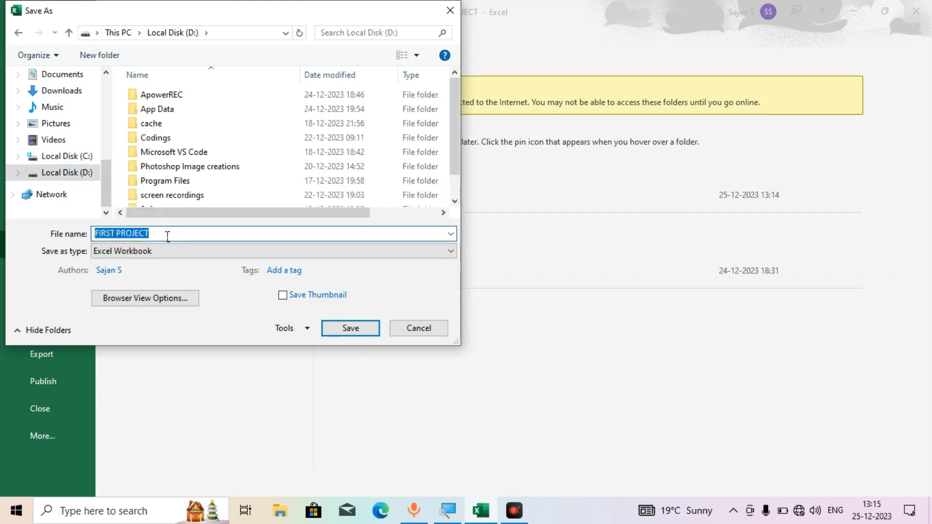
pyautogui.write('XYZ')
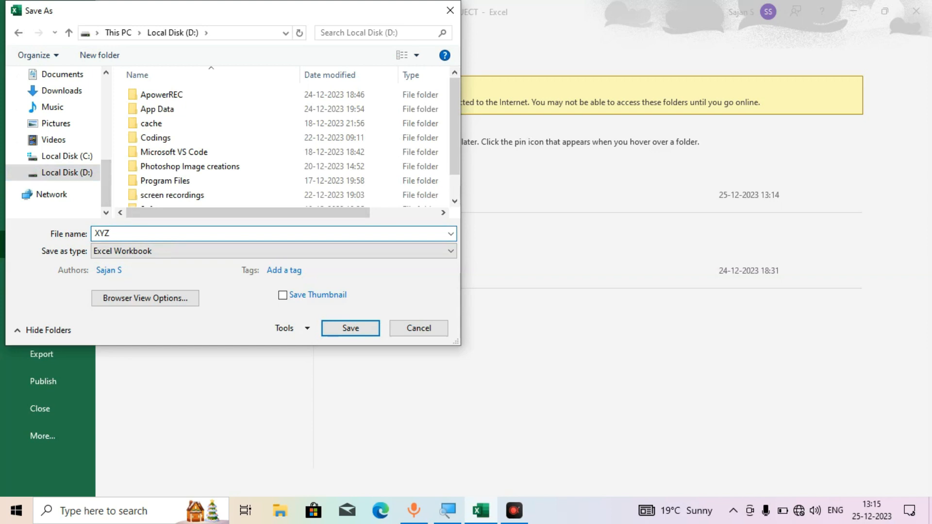
pyautogui.click(349, 328)
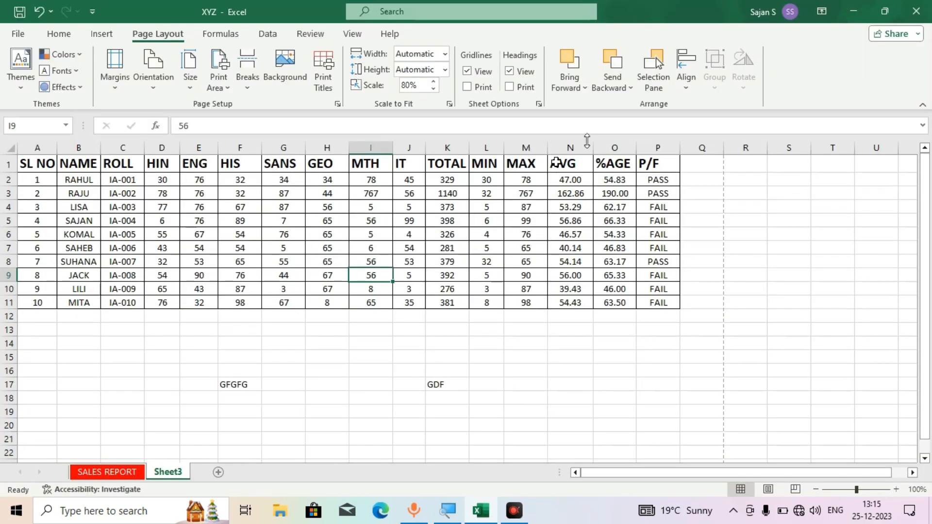
pyautogui.click(916, 10)
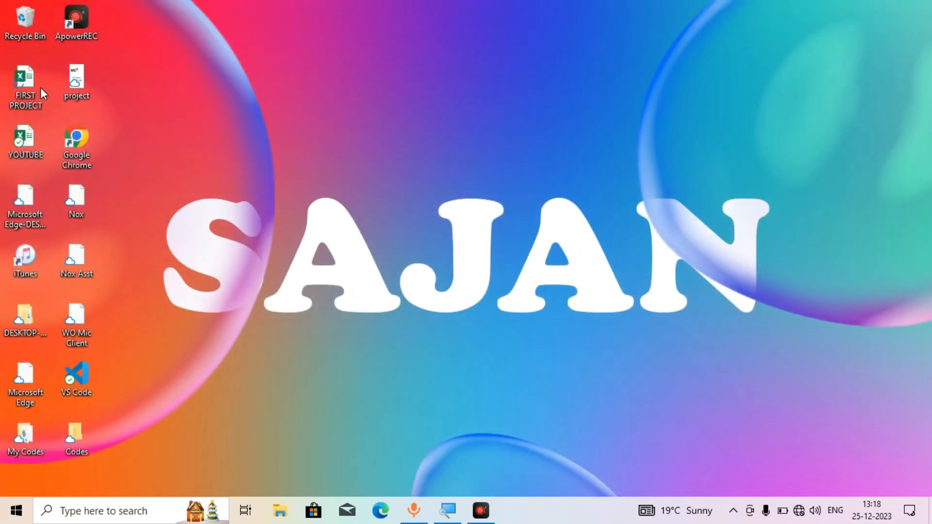
# Open FIRST PROJECT from the desktop and enter serial numbers 11, 12 and 13 in cells A12:A14
pyautogui.doubleClick(35, 87)
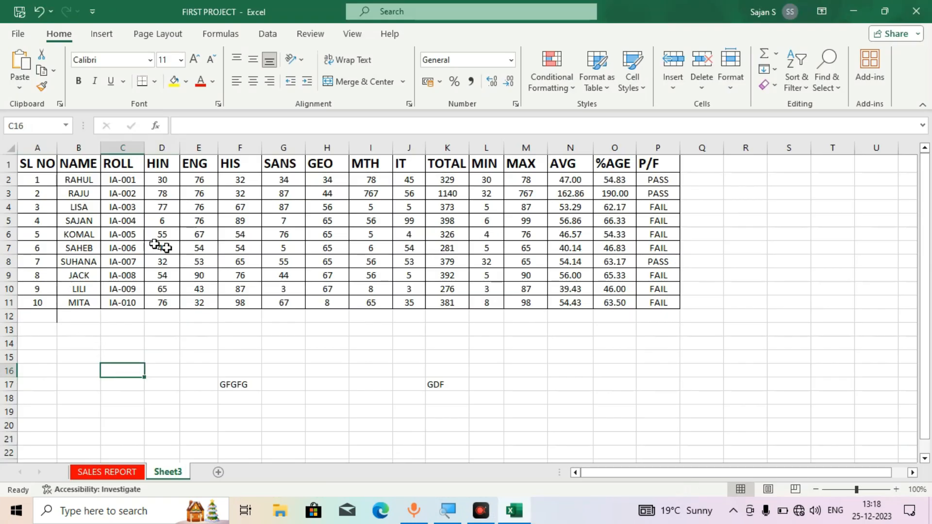
pyautogui.click(43, 317)
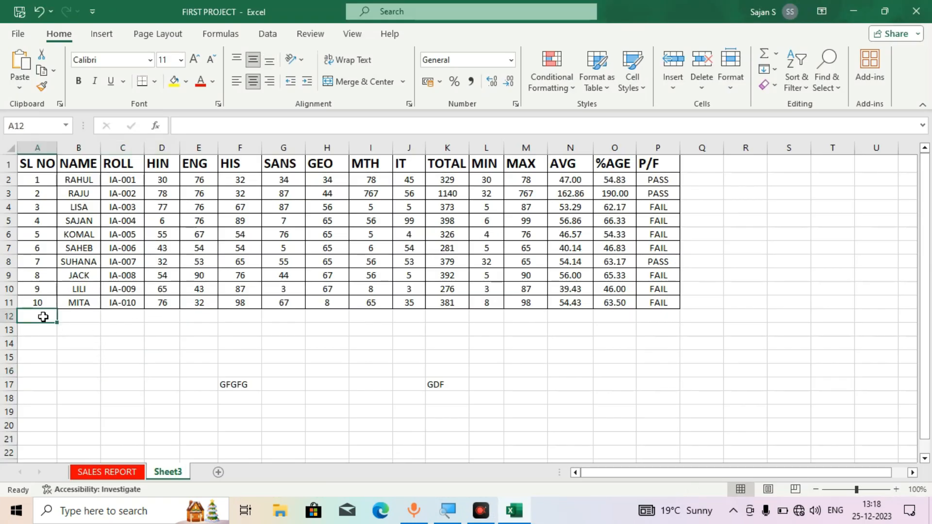
pyautogui.write('11')
pyautogui.press('Return')
pyautogui.write('12')
pyautogui.press('Return')
pyautogui.write('13')
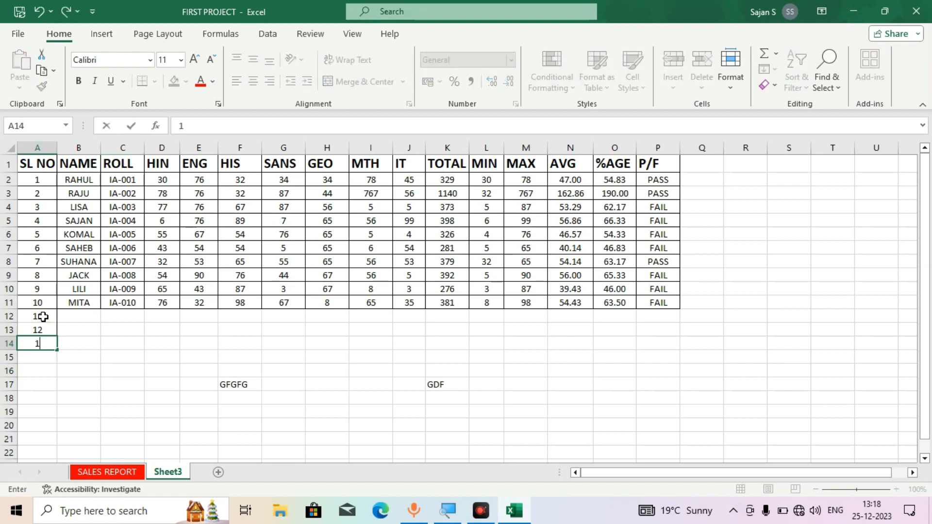
pyautogui.press('Return')
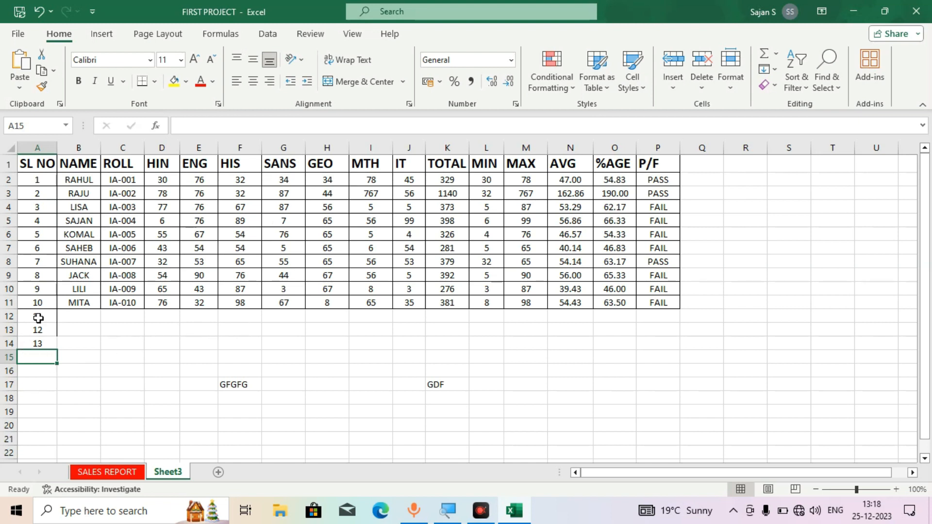
# Save the added serial numbers to the existing FIRST PROJECT file
pyautogui.click(18, 35)
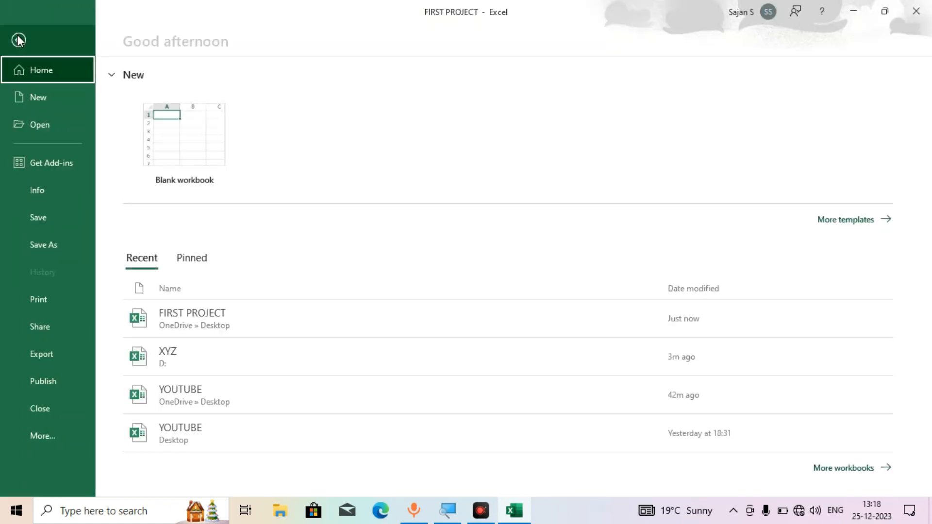
pyautogui.click(53, 243)
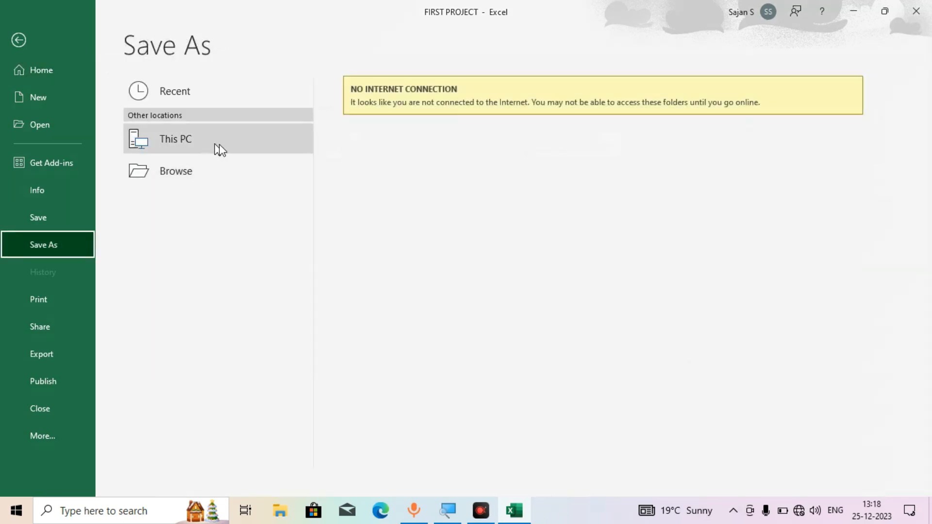
pyautogui.click(51, 220)
# Enter serial numbers 14 and 15 in cells A15:A16 of the SL NO column
pyautogui.click(40, 357)
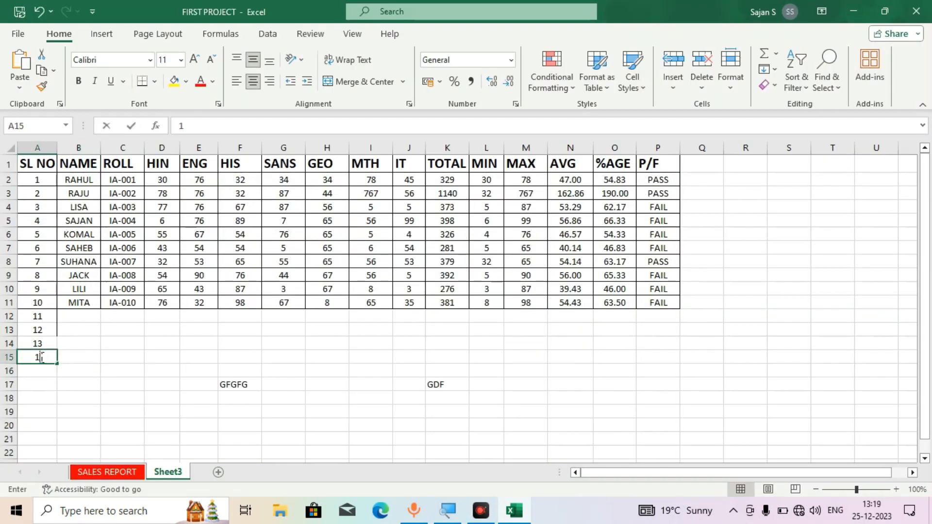
pyautogui.write('14')
pyautogui.press('Return')
pyautogui.write('15')
pyautogui.press('Return')
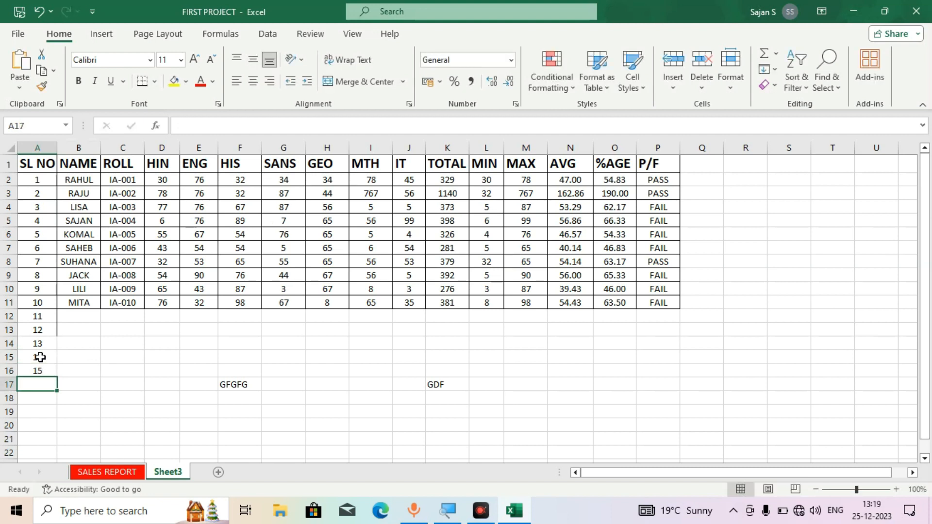